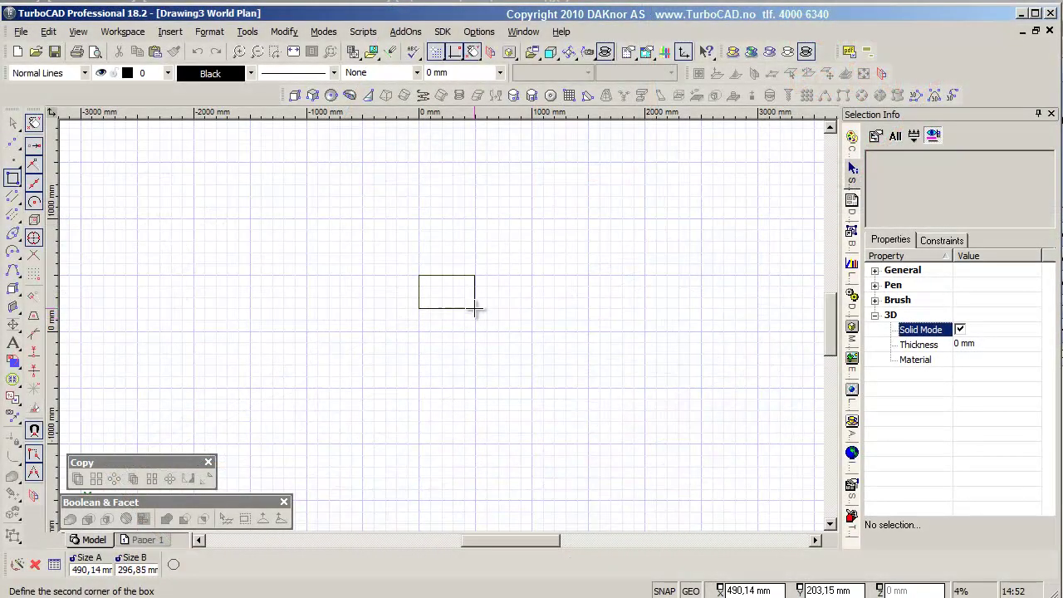
- Finish the roughly 490 × 297 mm rectangle and zoom in on it
{"action": "left_click", "coordinate": [474, 309]}
{"action": "scroll", "coordinate": [465, 322], "scroll_direction": "up", "scroll_amount": 2}
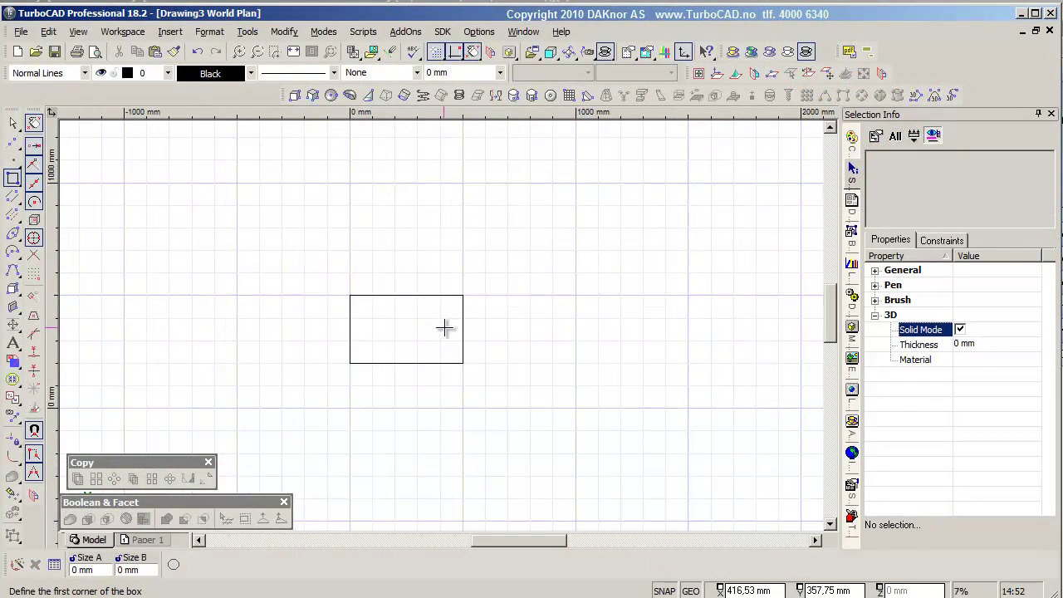
{"action": "scroll", "coordinate": [428, 344], "scroll_direction": "up", "scroll_amount": 2}
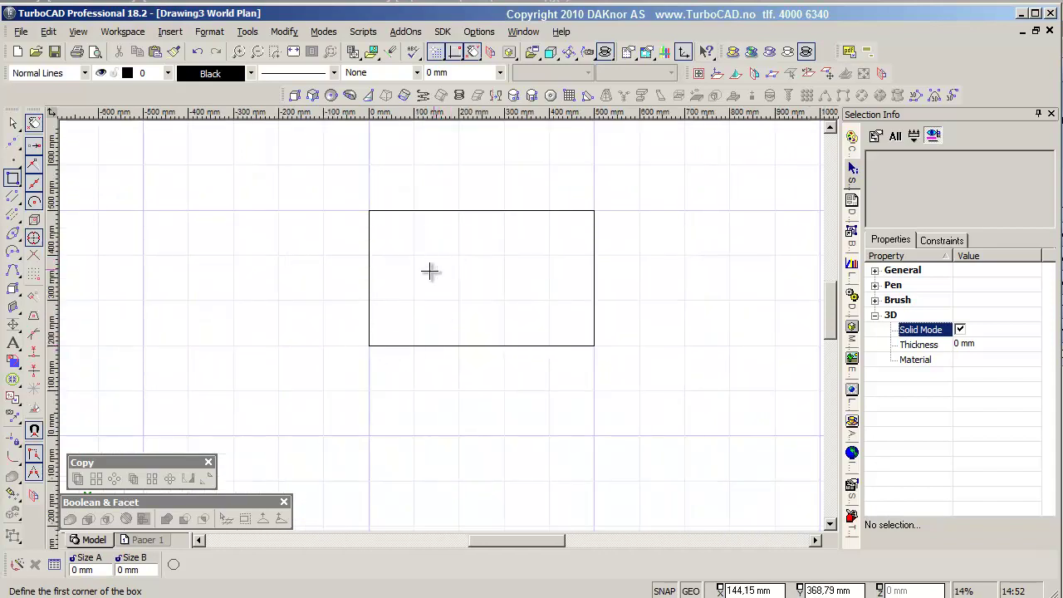
{"action": "mouse_move", "coordinate": [13, 270]}
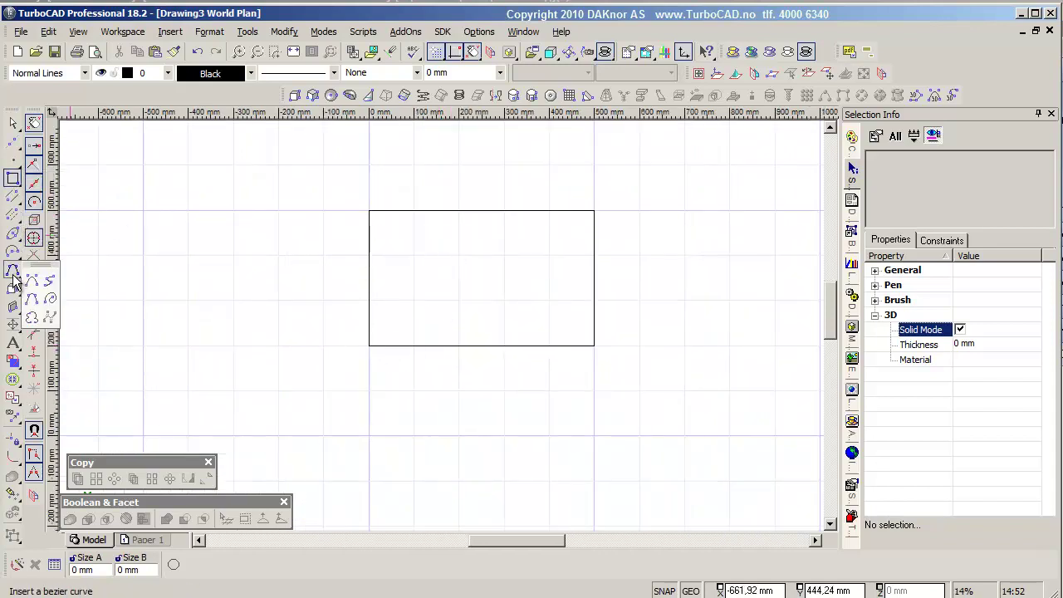
- Draw a Bezier curve through the rectangle's top-left, top-right and bottom-left corners
{"action": "left_click", "coordinate": [32, 299]}
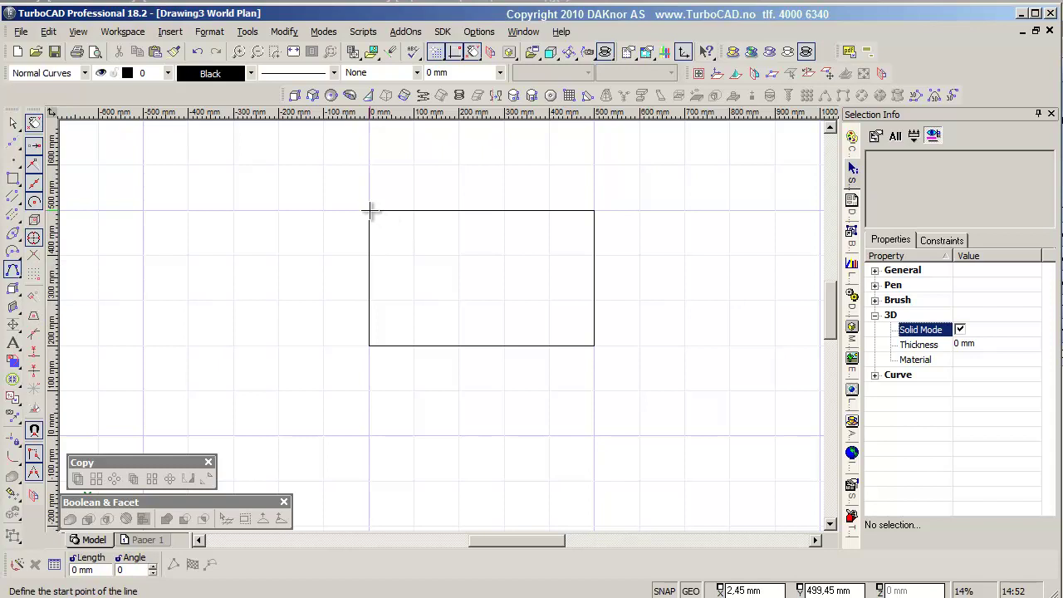
{"action": "left_click", "coordinate": [370, 209]}
{"action": "left_click", "coordinate": [593, 211]}
{"action": "left_click", "coordinate": [370, 345]}
{"action": "left_click", "coordinate": [172, 565]}
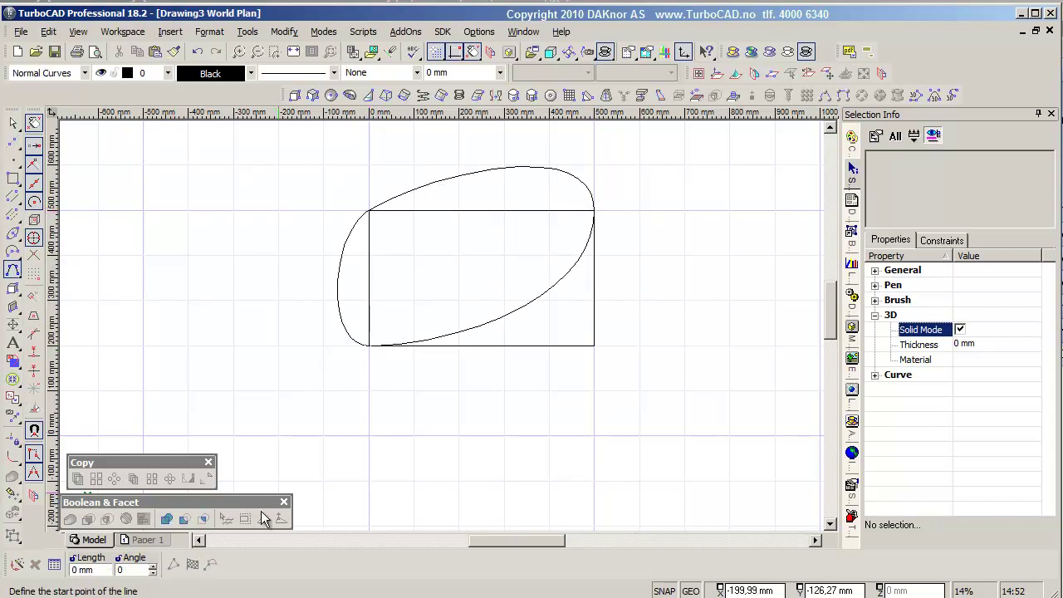
- Reshape the curve's handles so it arcs from the bottom-left to the top-right corner
{"action": "left_click", "coordinate": [185, 565]}
{"action": "left_click", "coordinate": [439, 173]}
{"action": "mouse_move", "coordinate": [436, 172]}
{"action": "left_mouse_down"}
{"action": "mouse_move", "coordinate": [456, 219]}
{"action": "mouse_move", "coordinate": [456, 209]}
{"action": "left_mouse_up"}
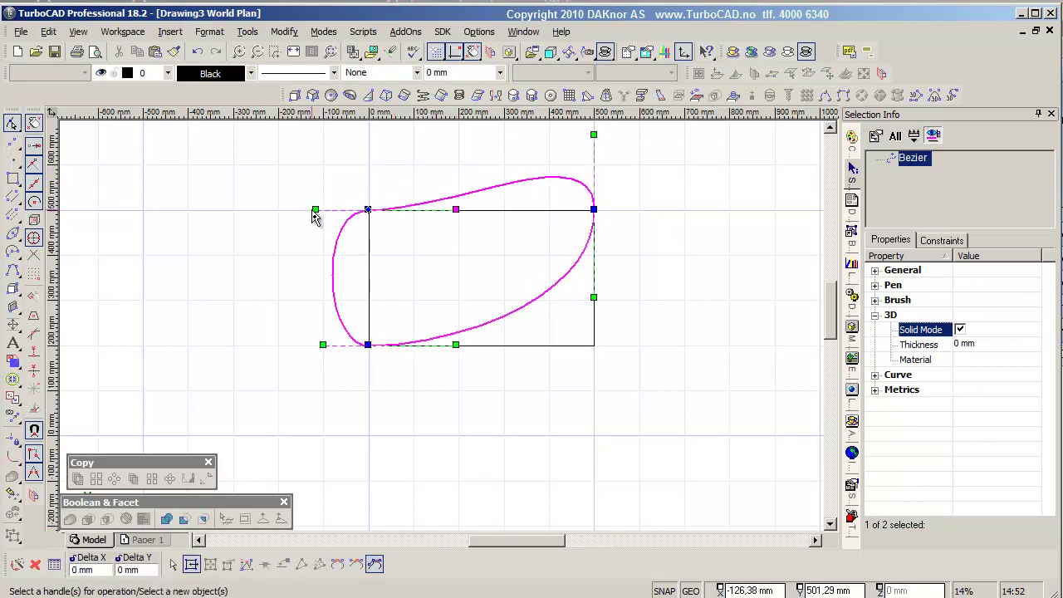
{"action": "left_click_drag", "start_coordinate": [313, 209], "coordinate": [368, 261]}
{"action": "left_click_drag", "start_coordinate": [325, 344], "coordinate": [369, 317]}
{"action": "left_click_drag", "start_coordinate": [596, 134], "coordinate": [531, 209]}
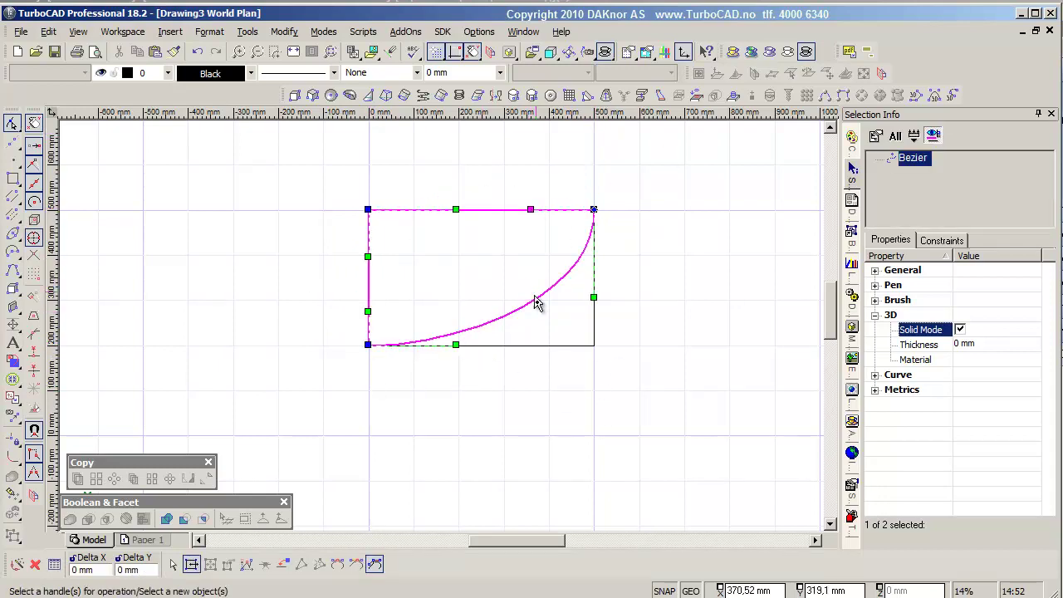
{"action": "left_click", "coordinate": [687, 340]}
{"action": "left_click", "coordinate": [678, 323]}
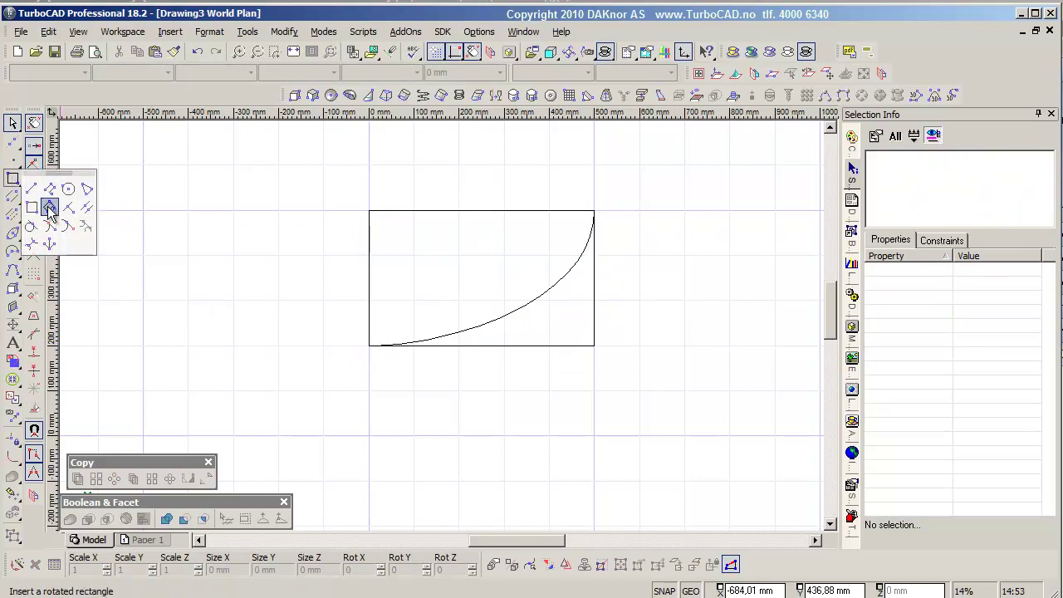
- Draw the first two thin rotated boxes along the curve from the top-right corner
{"action": "left_click_drag", "start_coordinate": [13, 178], "coordinate": [49, 208]}
{"action": "scroll", "coordinate": [581, 224], "scroll_direction": "up", "scroll_amount": 3}
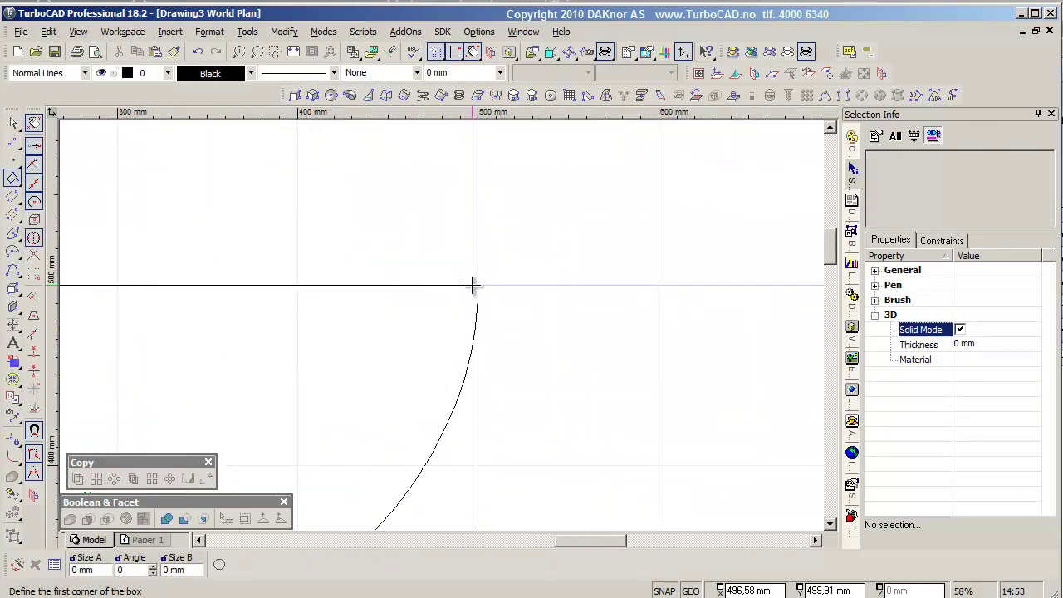
{"action": "left_click", "coordinate": [471, 286]}
{"action": "scroll", "coordinate": [447, 328], "scroll_direction": "down", "scroll_amount": 2}
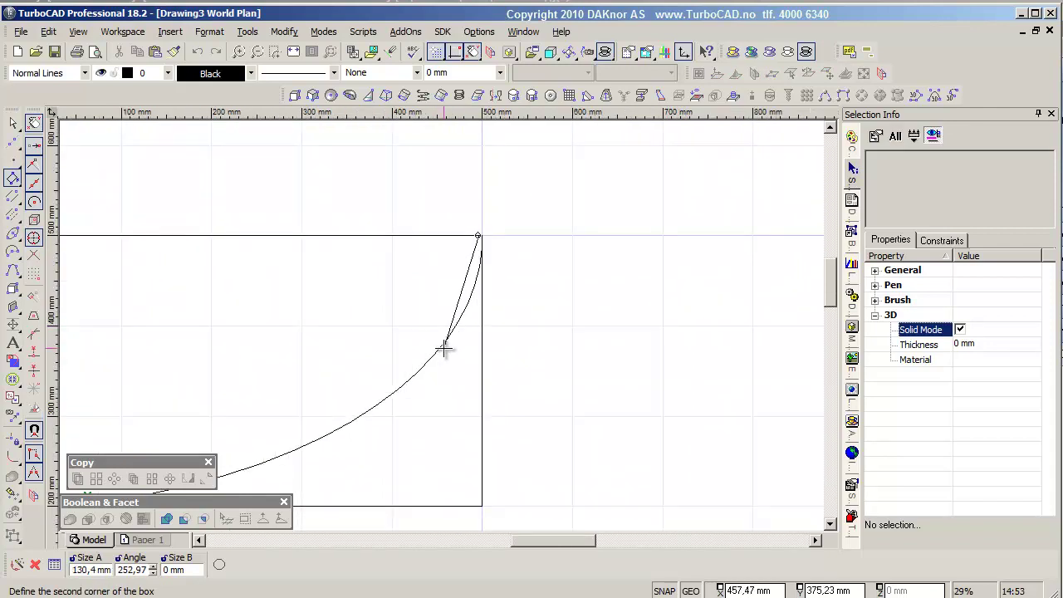
{"action": "left_click", "coordinate": [438, 350]}
{"action": "left_click", "coordinate": [455, 357]}
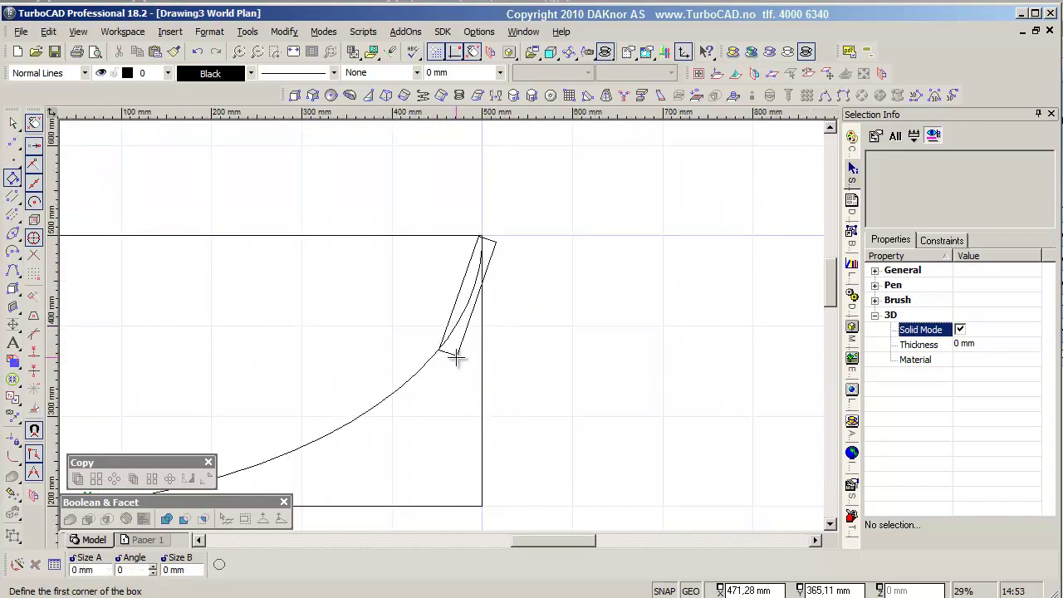
{"action": "left_click", "coordinate": [448, 347]}
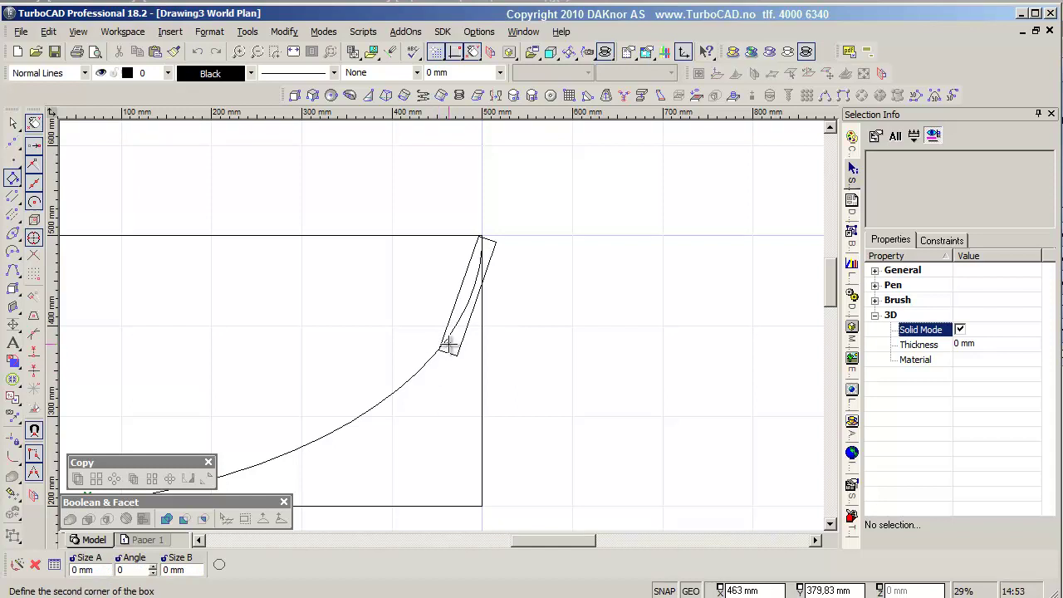
{"action": "left_click", "coordinate": [352, 410]}
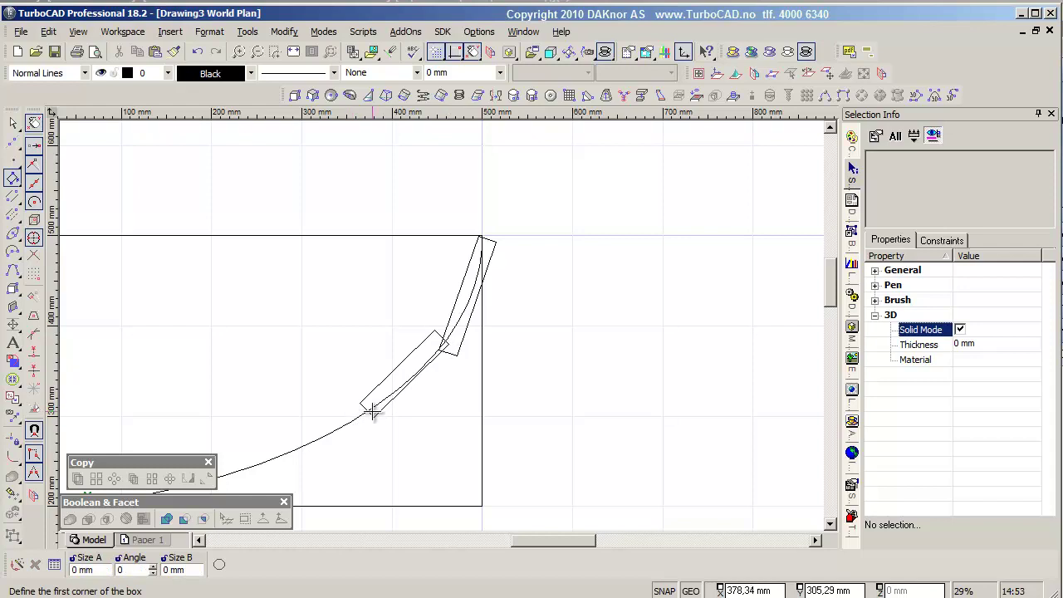
- Add the third and fourth thin boxes further down the curve
{"action": "left_click", "coordinate": [368, 409]}
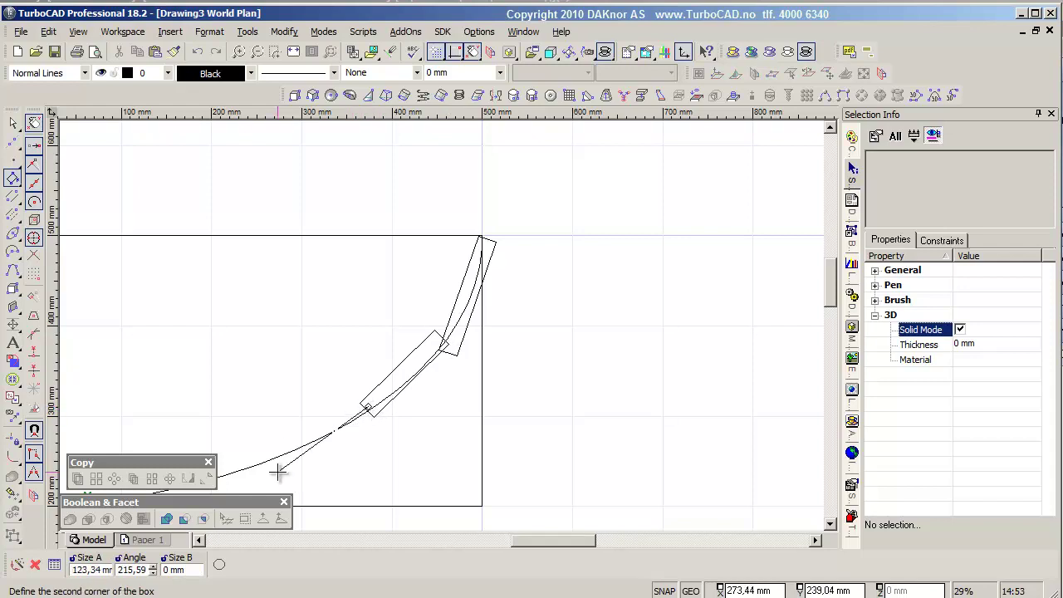
{"action": "scroll", "coordinate": [266, 472], "scroll_direction": "down", "scroll_amount": 2}
{"action": "scroll", "coordinate": [444, 325], "scroll_direction": "up", "scroll_amount": 2}
{"action": "left_click", "coordinate": [433, 324]}
{"action": "left_click", "coordinate": [424, 313]}
{"action": "left_click", "coordinate": [430, 313]}
{"action": "left_click", "coordinate": [301, 353]}
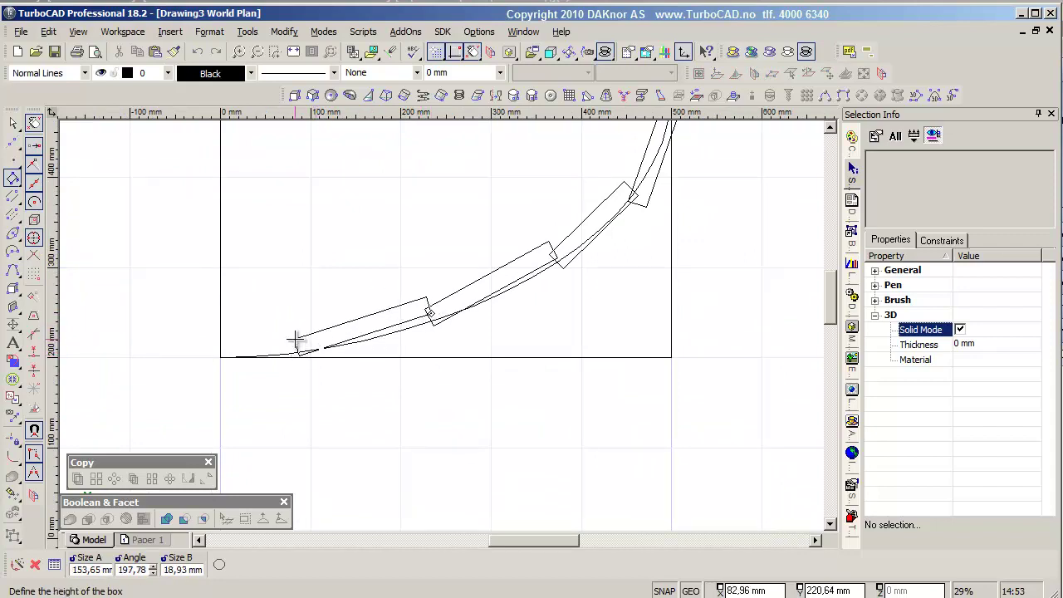
{"action": "left_click", "coordinate": [296, 339]}
- Add the last horizontal box at the curve's left edge and exit the tool
{"action": "scroll", "coordinate": [295, 338], "scroll_direction": "up", "scroll_amount": 2}
{"action": "left_click", "coordinate": [441, 339]}
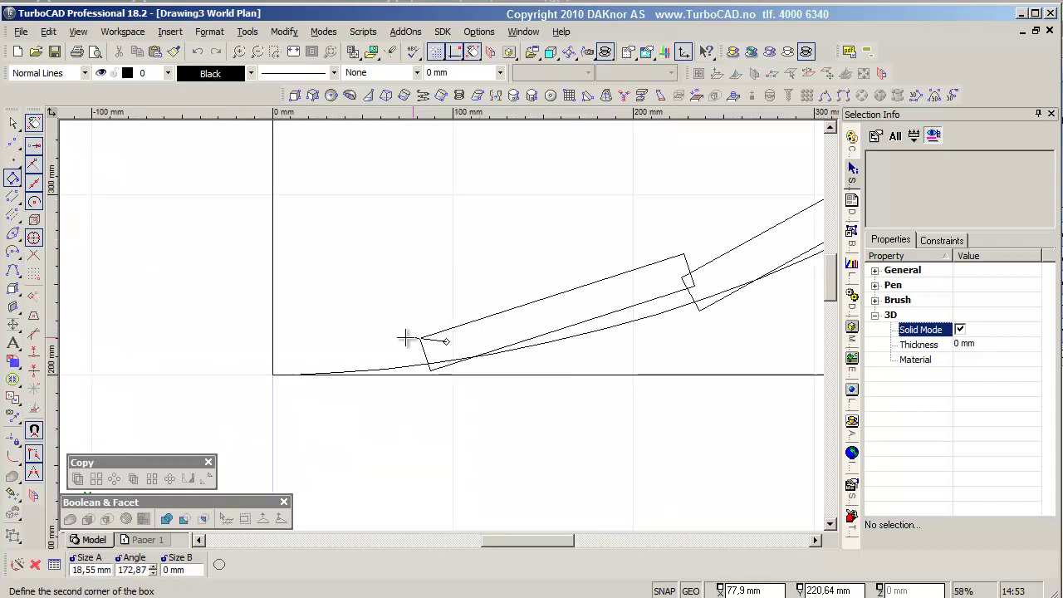
{"action": "left_click", "coordinate": [274, 340]}
{"action": "left_click", "coordinate": [280, 302]}
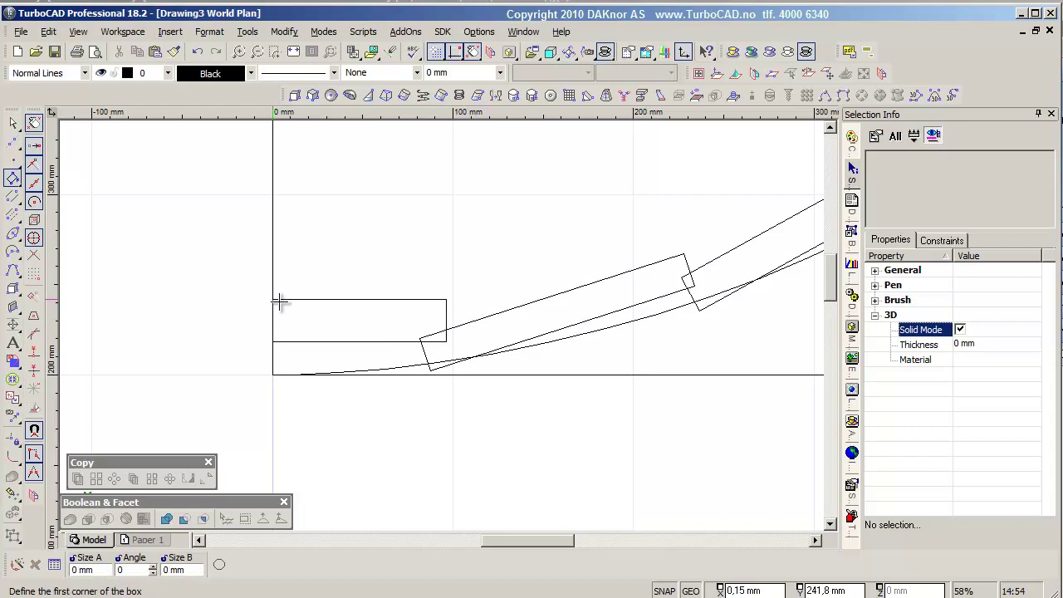
{"action": "scroll", "coordinate": [280, 301], "scroll_direction": "down", "scroll_amount": 2}
{"action": "key", "text": "Escape"}
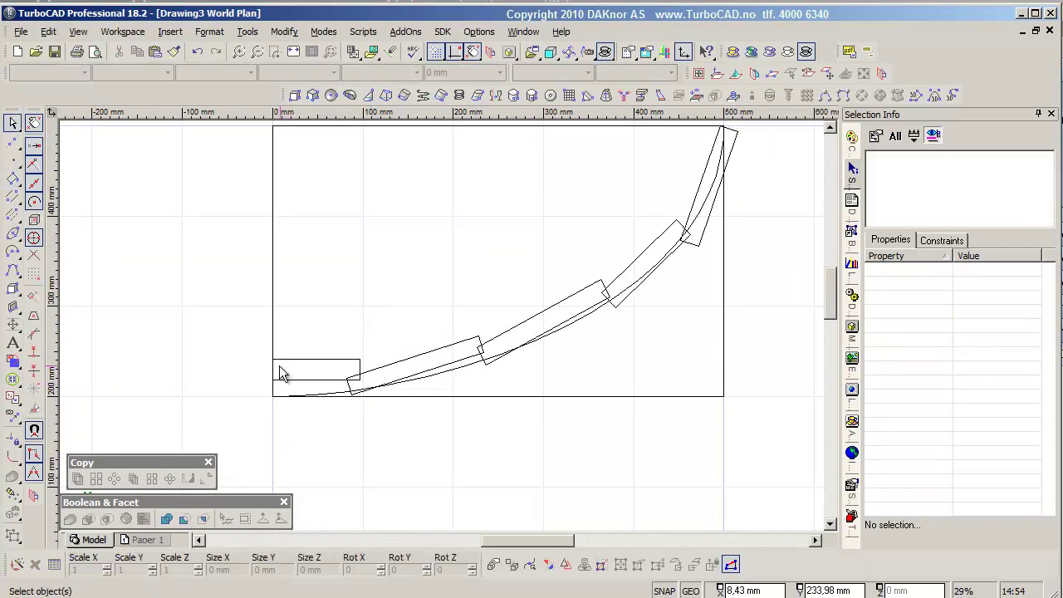
{"action": "mouse_move", "coordinate": [12, 287]}
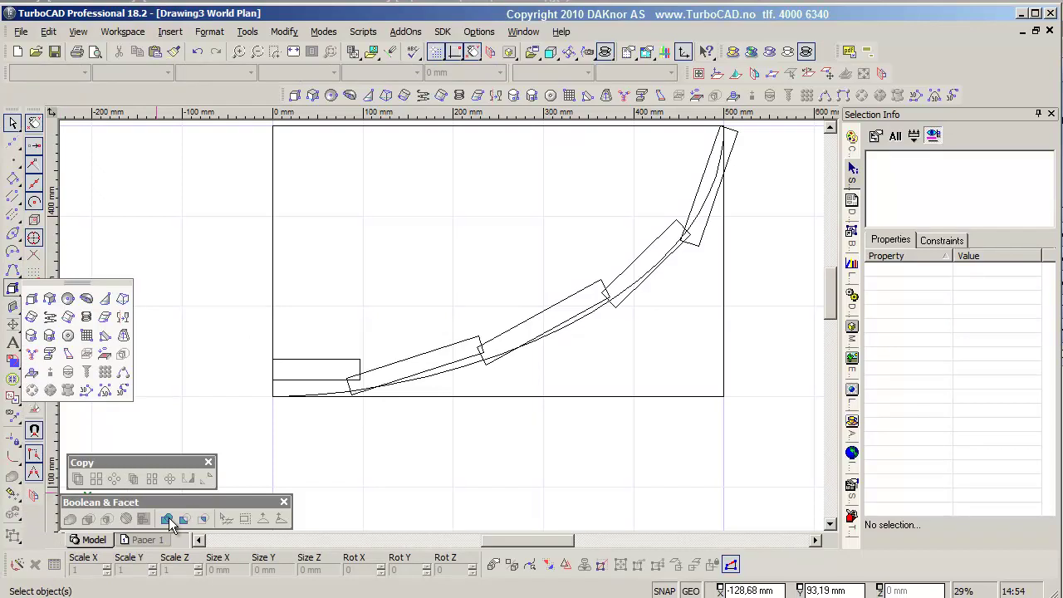
- Boolean Add the boxes along the curve into one outline
{"action": "left_click", "coordinate": [167, 520]}
{"action": "left_click", "coordinate": [316, 370]}
{"action": "left_click", "coordinate": [415, 367]}
{"action": "left_click", "coordinate": [532, 331]}
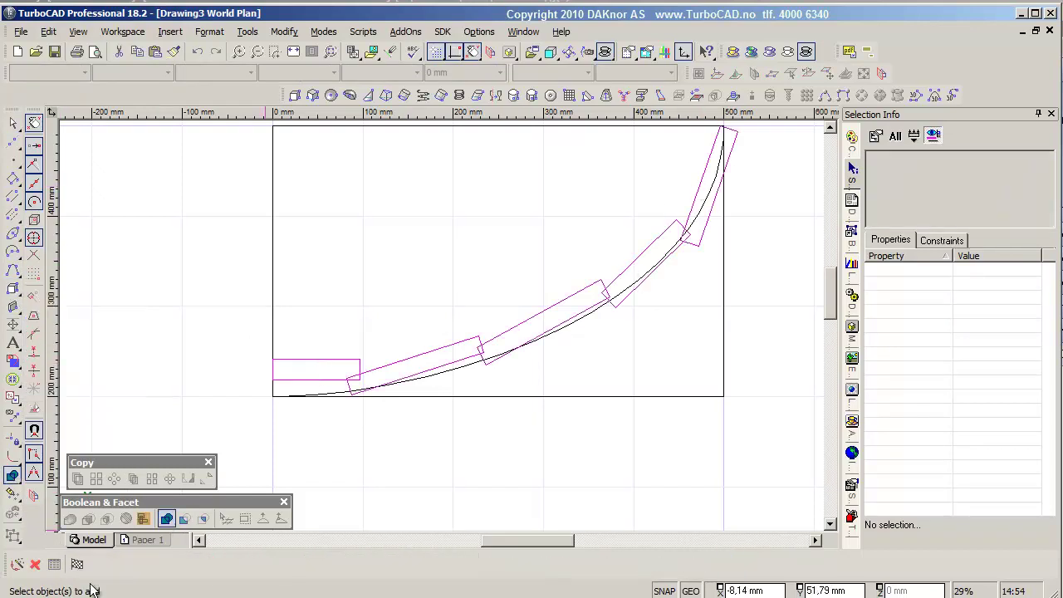
{"action": "left_click", "coordinate": [76, 564]}
{"action": "left_click", "coordinate": [532, 388]}
{"action": "scroll", "coordinate": [575, 332], "scroll_direction": "down", "scroll_amount": 2}
{"action": "scroll", "coordinate": [503, 241], "scroll_direction": "up", "scroll_amount": 2}
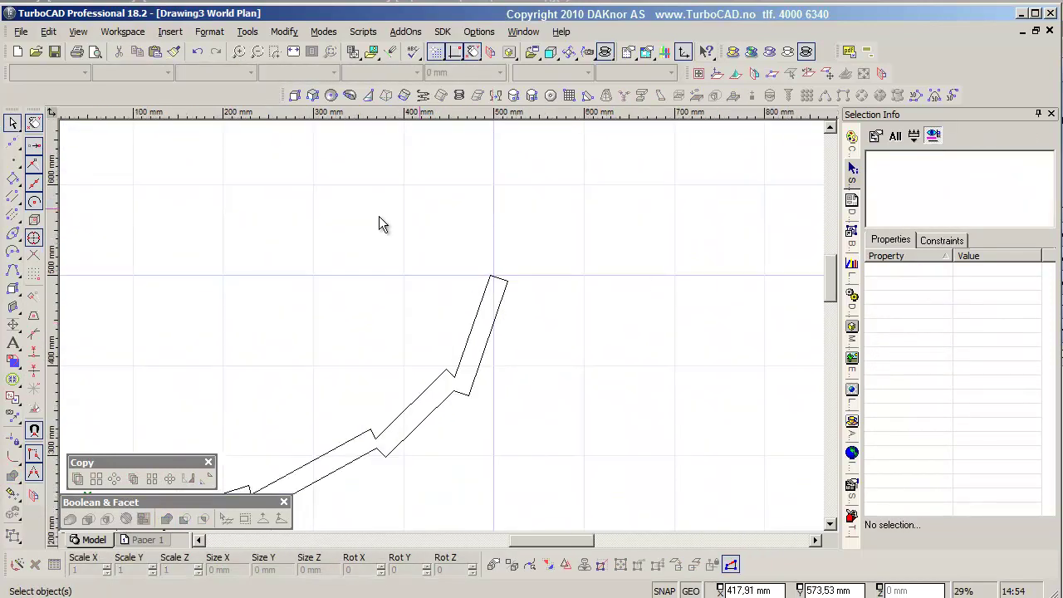
- Draw a rotated crossbar box at the top end, Boolean Add it, and tilt the view
{"action": "left_click", "coordinate": [12, 178]}
{"action": "left_click", "coordinate": [522, 286]}
{"action": "scroll", "coordinate": [416, 295], "scroll_direction": "down", "scroll_amount": 1}
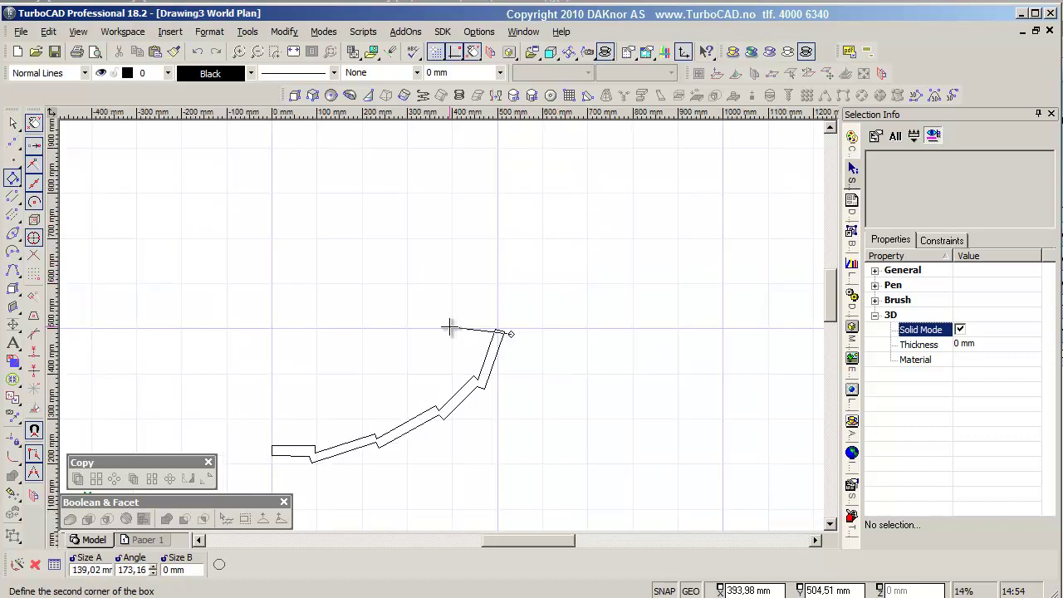
{"action": "scroll", "coordinate": [452, 326], "scroll_direction": "up", "scroll_amount": 1}
{"action": "left_click", "coordinate": [461, 328]}
{"action": "left_click", "coordinate": [467, 308]}
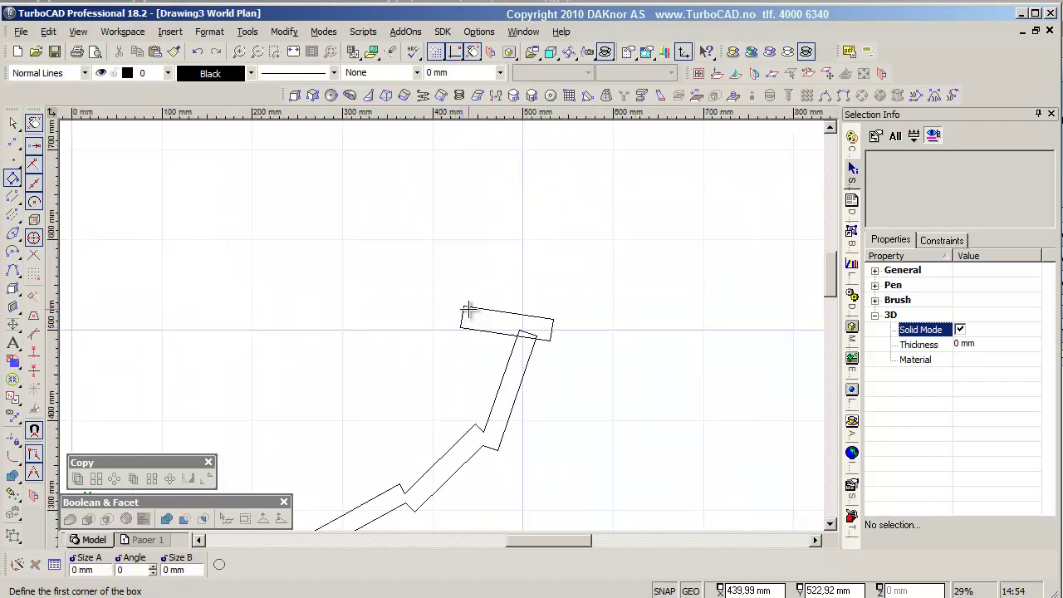
{"action": "left_click", "coordinate": [166, 518]}
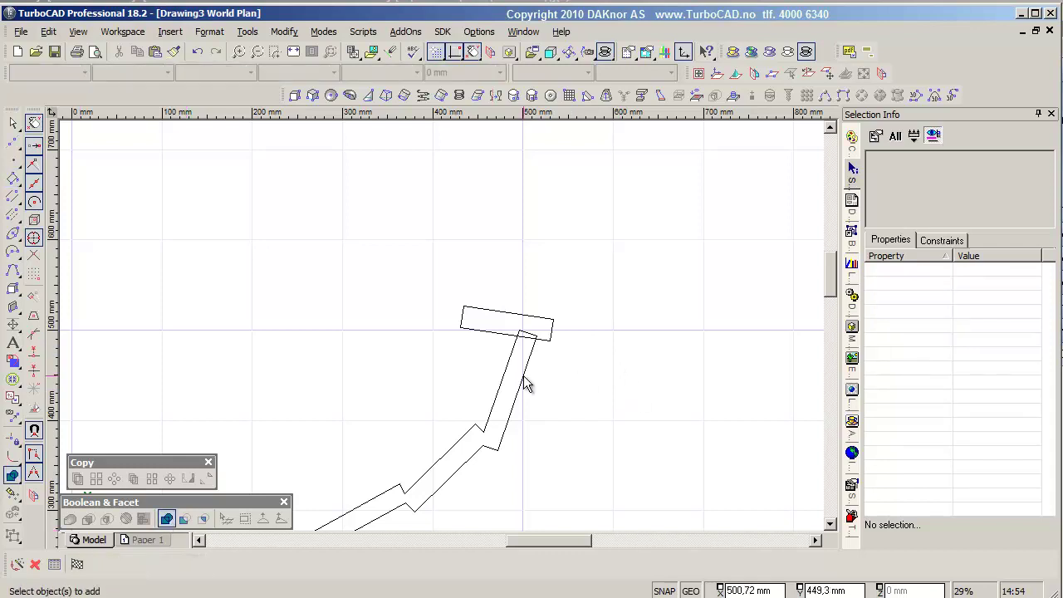
{"action": "left_click", "coordinate": [76, 564]}
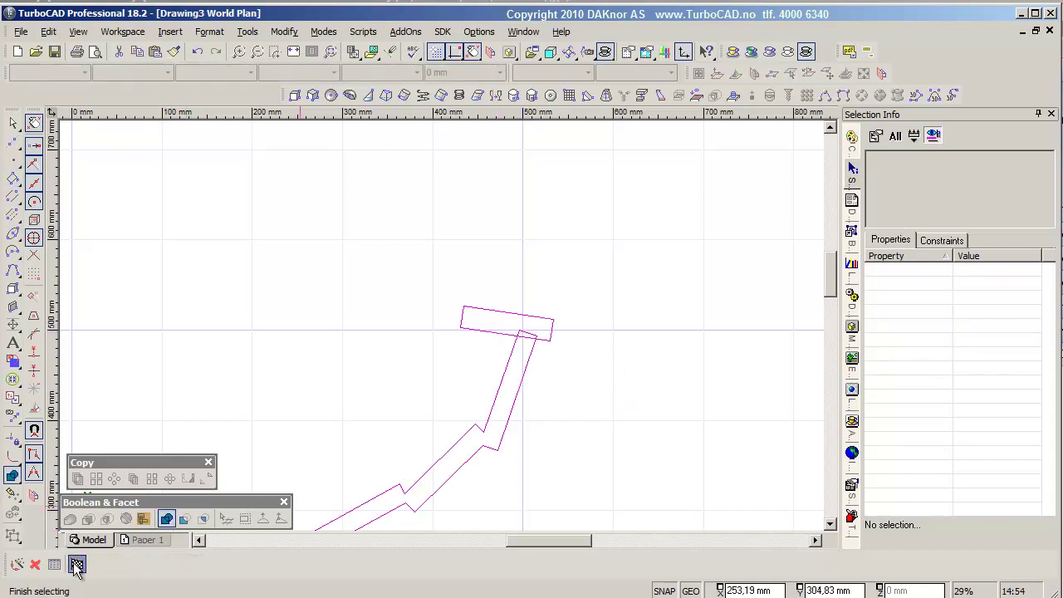
{"action": "scroll", "coordinate": [443, 328], "scroll_direction": "down", "scroll_amount": 3}
{"action": "mouse_move", "coordinate": [444, 329]}
{"action": "middle_mouse_down", "text": "shift"}
{"action": "mouse_move", "coordinate": [358, 450]}
{"action": "mouse_move", "coordinate": [363, 433]}
{"action": "mouse_move", "coordinate": [351, 427]}
{"action": "middle_mouse_up", "text": "shift"}
- Place two copies of the stepped profile apart from the original
{"action": "left_click", "coordinate": [400, 337]}
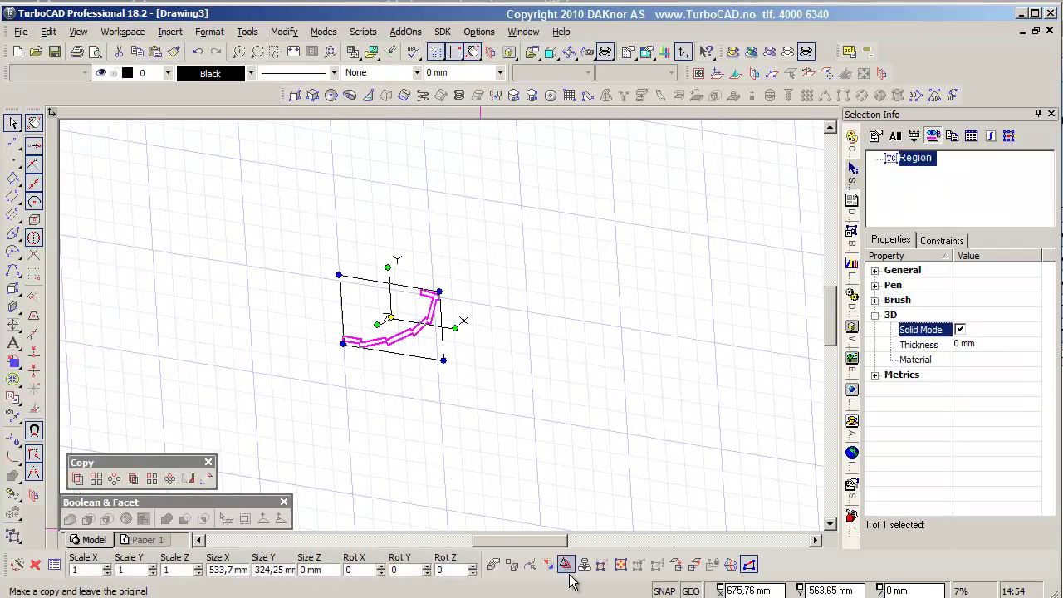
{"action": "left_click", "coordinate": [565, 564]}
{"action": "scroll", "coordinate": [391, 320], "scroll_direction": "up", "scroll_amount": 4}
{"action": "left_click", "coordinate": [362, 321]}
{"action": "scroll", "coordinate": [456, 320], "scroll_direction": "down", "scroll_amount": 4}
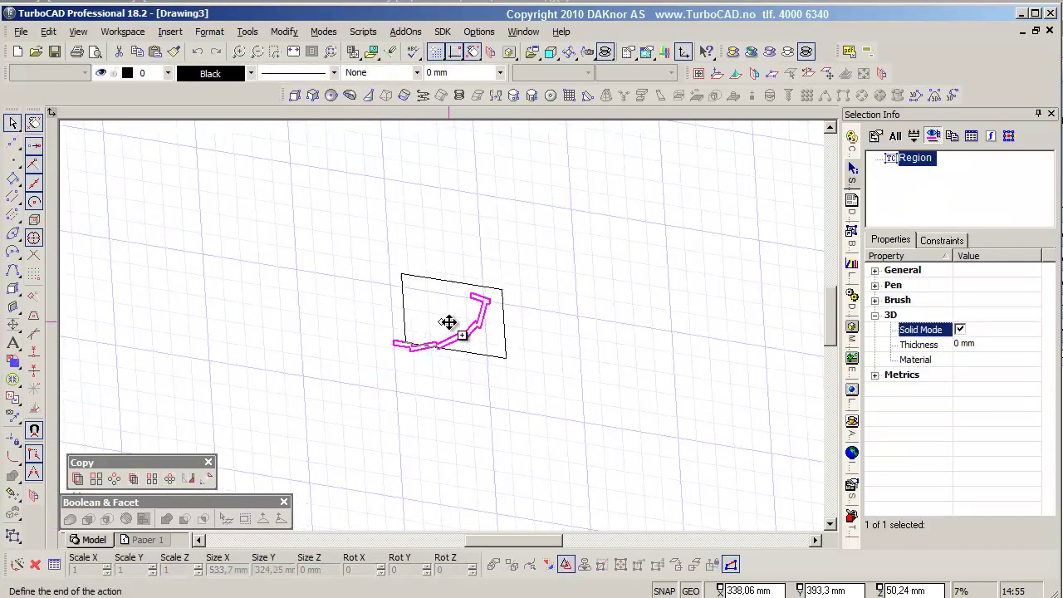
{"action": "left_click", "coordinate": [498, 278]}
{"action": "scroll", "coordinate": [445, 330], "scroll_direction": "up", "scroll_amount": 2}
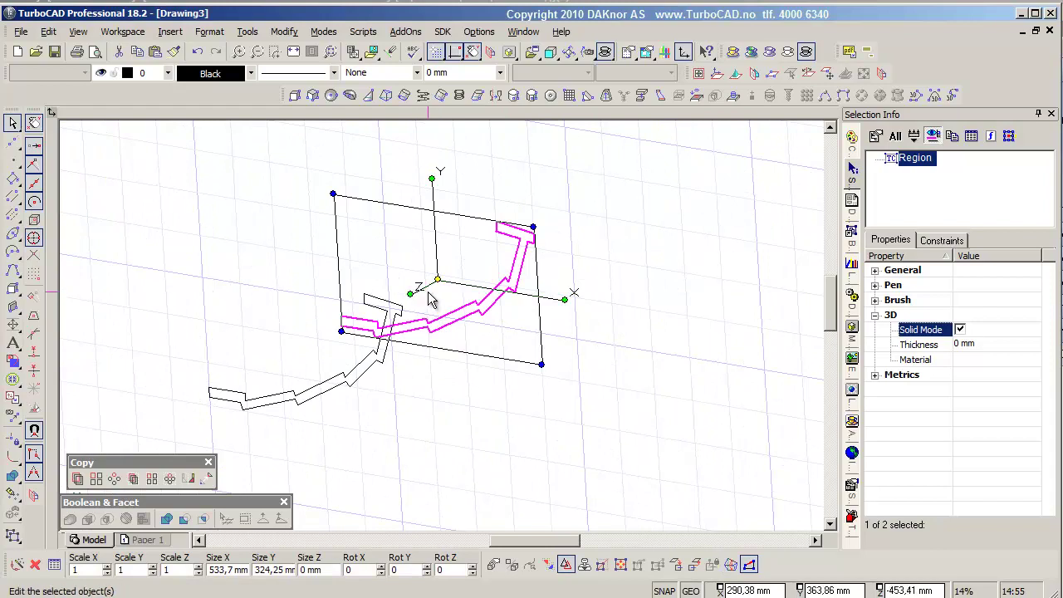
{"action": "scroll", "coordinate": [431, 301], "scroll_direction": "down", "scroll_amount": 4}
{"action": "left_click", "coordinate": [392, 335]}
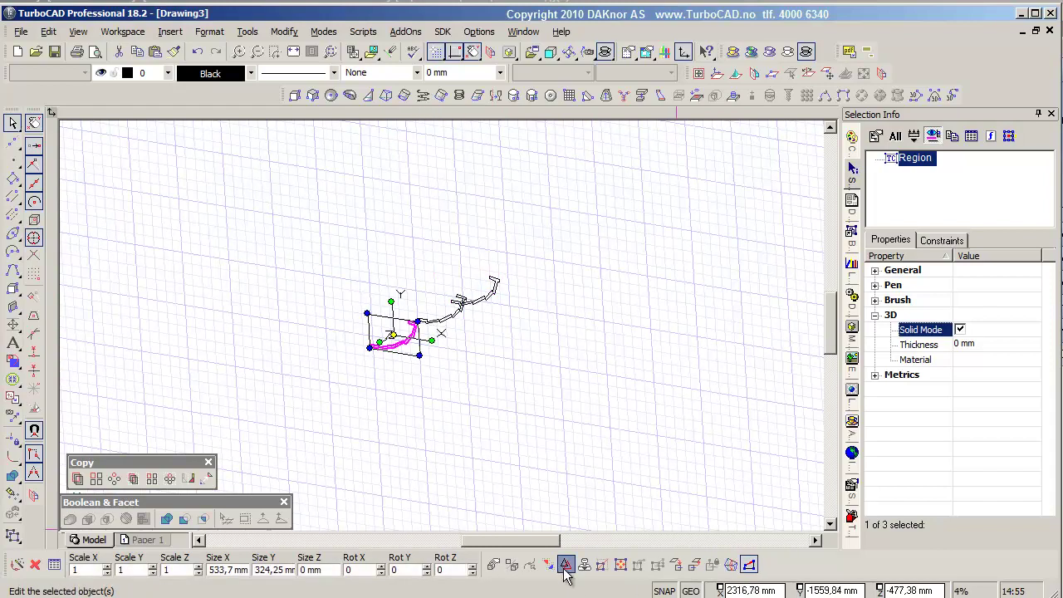
- Scale one copy down to about 0.59 × 0.69
{"action": "left_click", "coordinate": [420, 355]}
{"action": "left_click", "coordinate": [391, 335]}
{"action": "scroll", "coordinate": [392, 335], "scroll_direction": "up", "scroll_amount": 2}
{"action": "key", "text": "ctrl+z"}
{"action": "left_click", "coordinate": [541, 309]}
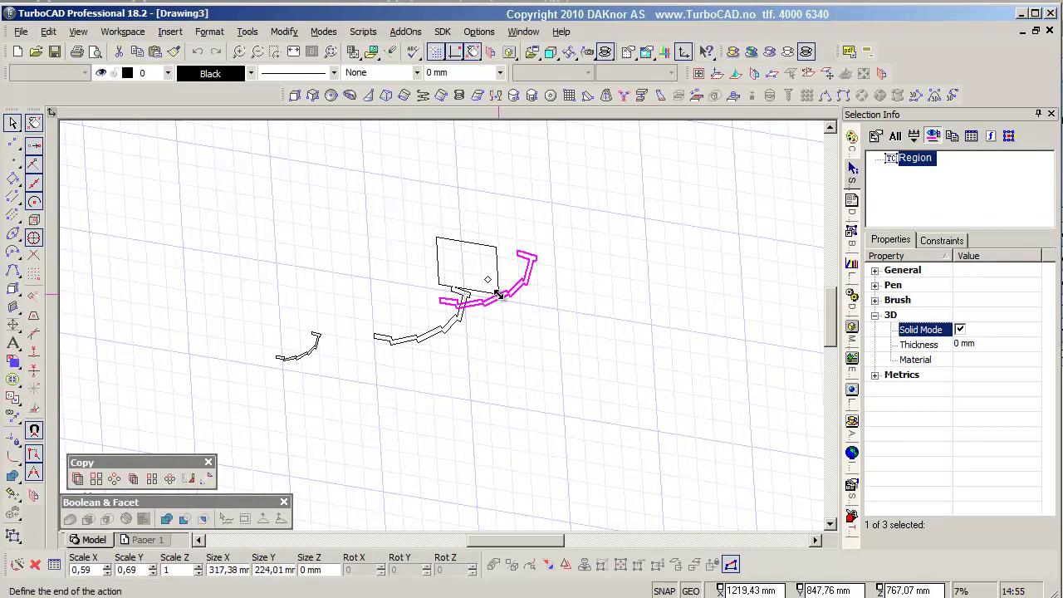
{"action": "left_click", "coordinate": [499, 295]}
{"action": "left_click", "coordinate": [495, 369]}
{"action": "scroll", "coordinate": [453, 331], "scroll_direction": "up", "scroll_amount": 5}
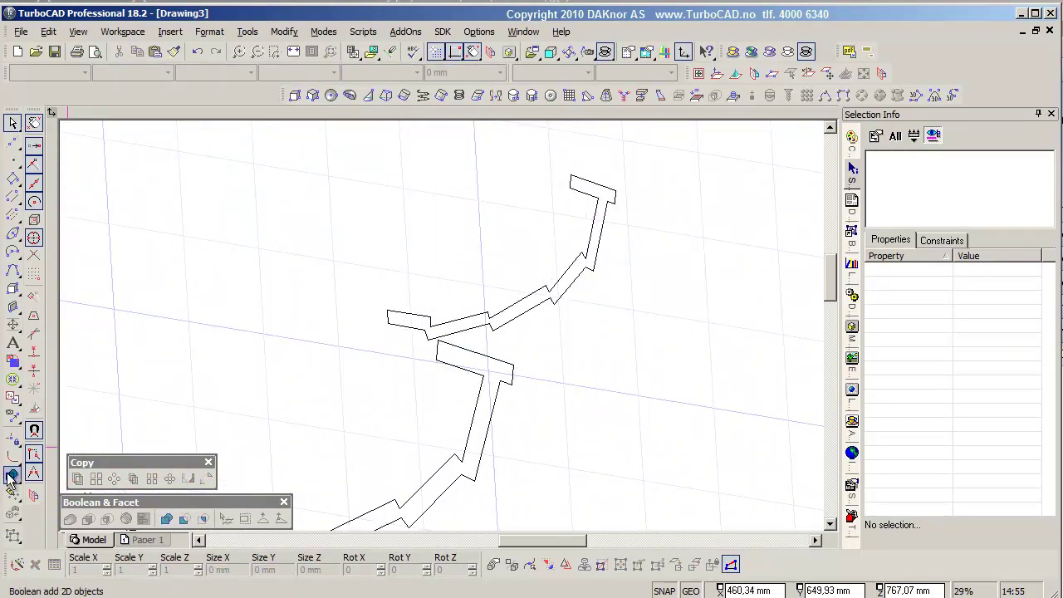
{"action": "left_click", "coordinate": [13, 286]}
{"action": "scroll", "coordinate": [408, 236], "scroll_direction": "down", "scroll_amount": 3}
- Loft the small and large middle profiles into a hull surface and inspect it
{"action": "left_click", "coordinate": [152, 407]}
{"action": "left_click", "coordinate": [394, 392]}
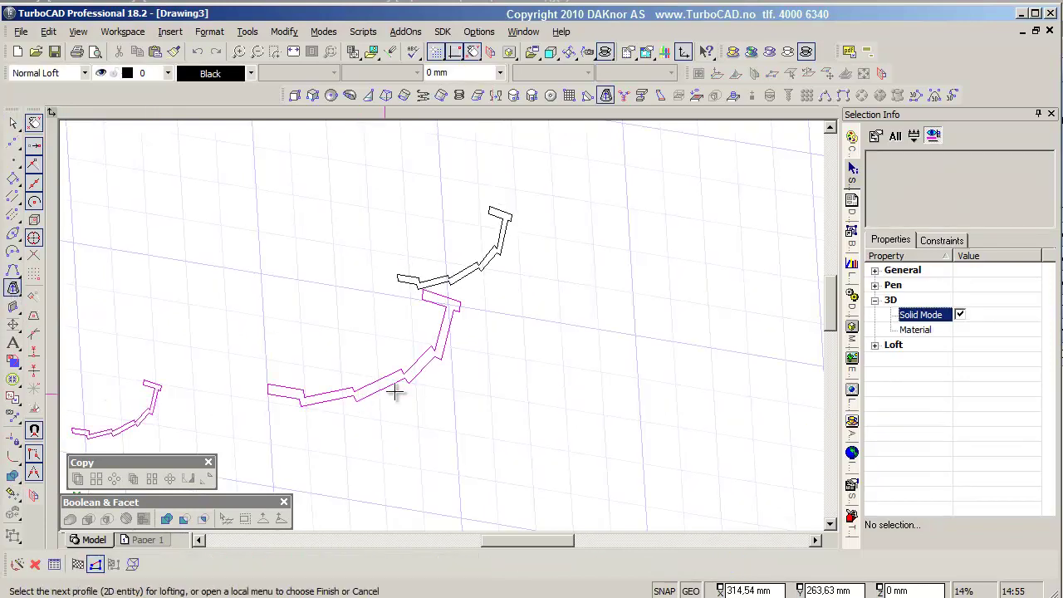
{"action": "left_click", "coordinate": [76, 567]}
{"action": "mouse_move", "coordinate": [275, 451]}
{"action": "middle_mouse_down"}
{"action": "mouse_move", "coordinate": [332, 415]}
{"action": "mouse_move", "coordinate": [343, 440]}
{"action": "mouse_move", "coordinate": [479, 266]}
{"action": "mouse_move", "coordinate": [517, 237]}
{"action": "mouse_move", "coordinate": [453, 329]}
{"action": "middle_mouse_up"}
{"action": "key", "text": "Escape"}
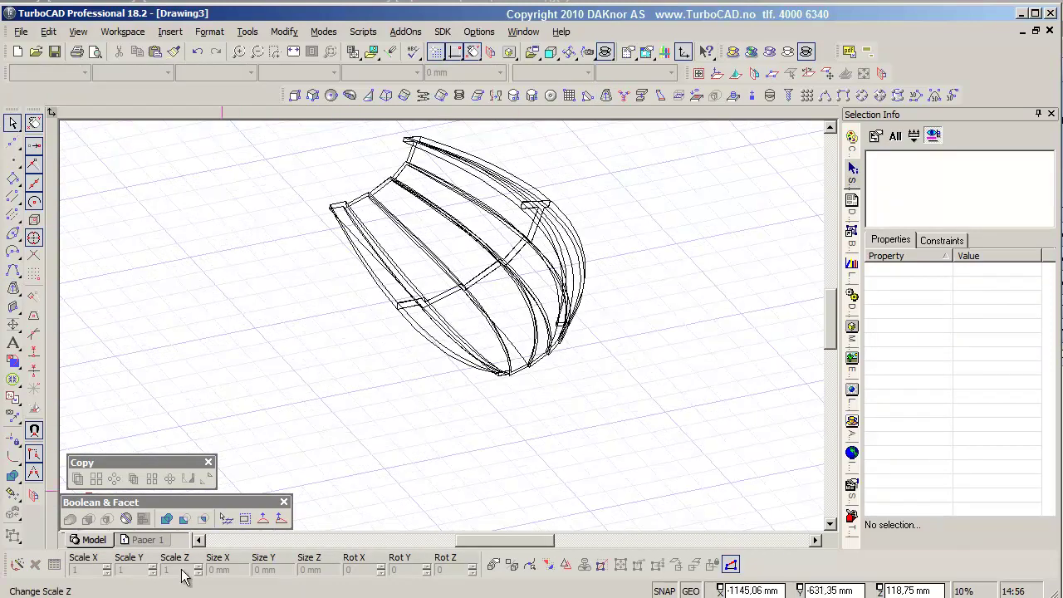
- Shrink the hull's bottom profile inward with two scale drags
{"action": "scroll", "coordinate": [676, 349], "scroll_direction": "down", "scroll_amount": 2}
{"action": "mouse_move", "coordinate": [676, 349]}
{"action": "middle_mouse_down"}
{"action": "mouse_move", "coordinate": [723, 360]}
{"action": "mouse_move", "coordinate": [613, 593]}
{"action": "middle_mouse_up"}
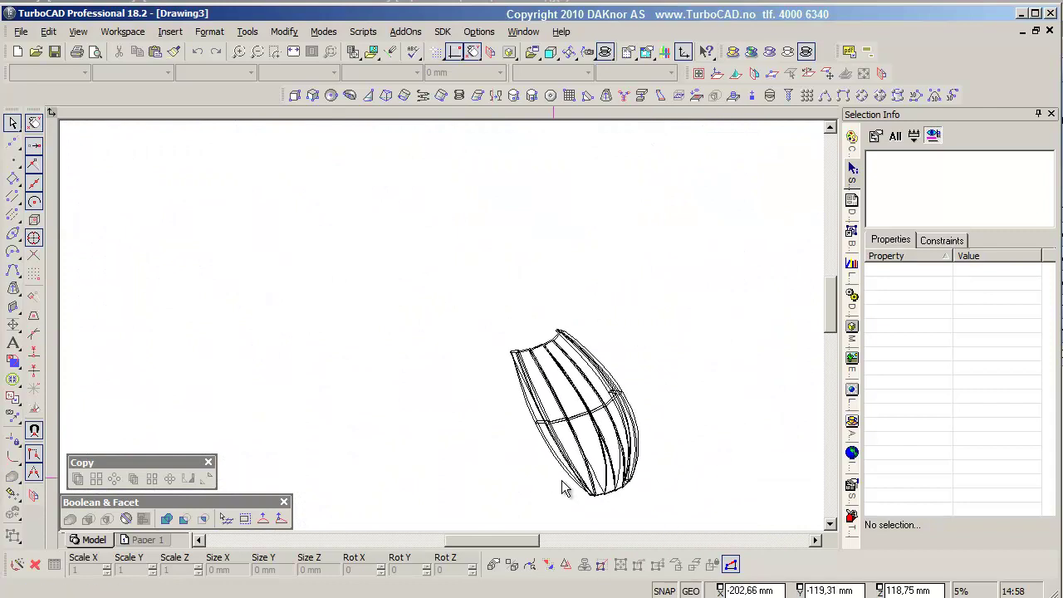
{"action": "left_click", "coordinate": [595, 493]}
{"action": "scroll", "coordinate": [379, 311], "scroll_direction": "up", "scroll_amount": 3}
{"action": "mouse_move", "coordinate": [377, 316]}
{"action": "left_mouse_down"}
{"action": "mouse_move", "coordinate": [341, 312]}
{"action": "mouse_move", "coordinate": [318, 290]}
{"action": "left_mouse_up"}
{"action": "scroll", "coordinate": [454, 340], "scroll_direction": "down", "scroll_amount": 2}
{"action": "scroll", "coordinate": [403, 277], "scroll_direction": "down", "scroll_amount": 1}
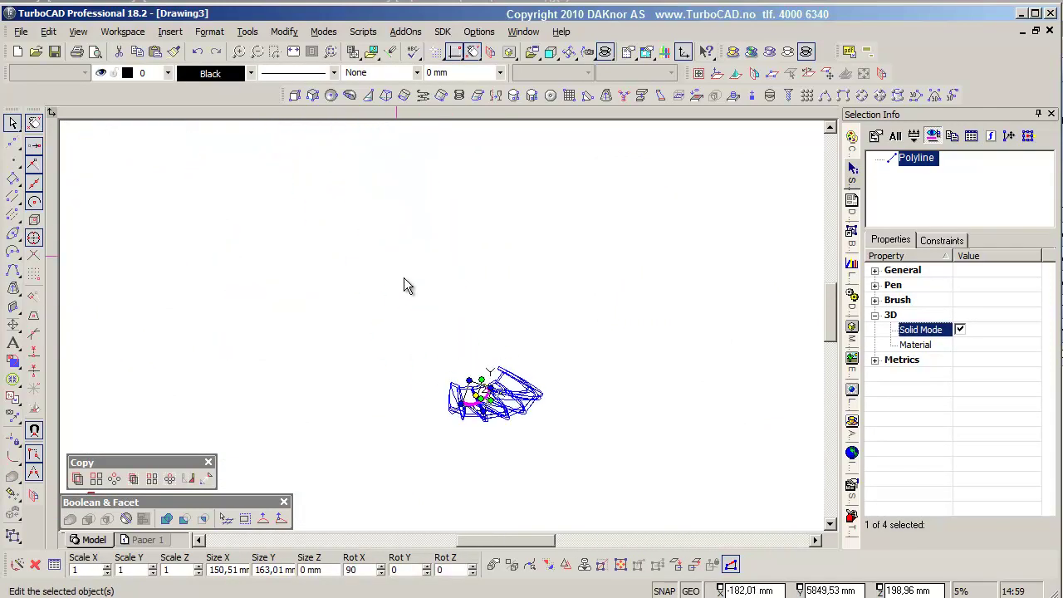
{"action": "scroll", "coordinate": [486, 398], "scroll_direction": "up", "scroll_amount": 2}
{"action": "mouse_move", "coordinate": [446, 325]}
{"action": "left_mouse_down"}
{"action": "mouse_move", "coordinate": [490, 300]}
{"action": "mouse_move", "coordinate": [490, 334]}
{"action": "left_mouse_up"}
{"action": "left_click", "coordinate": [491, 300]}
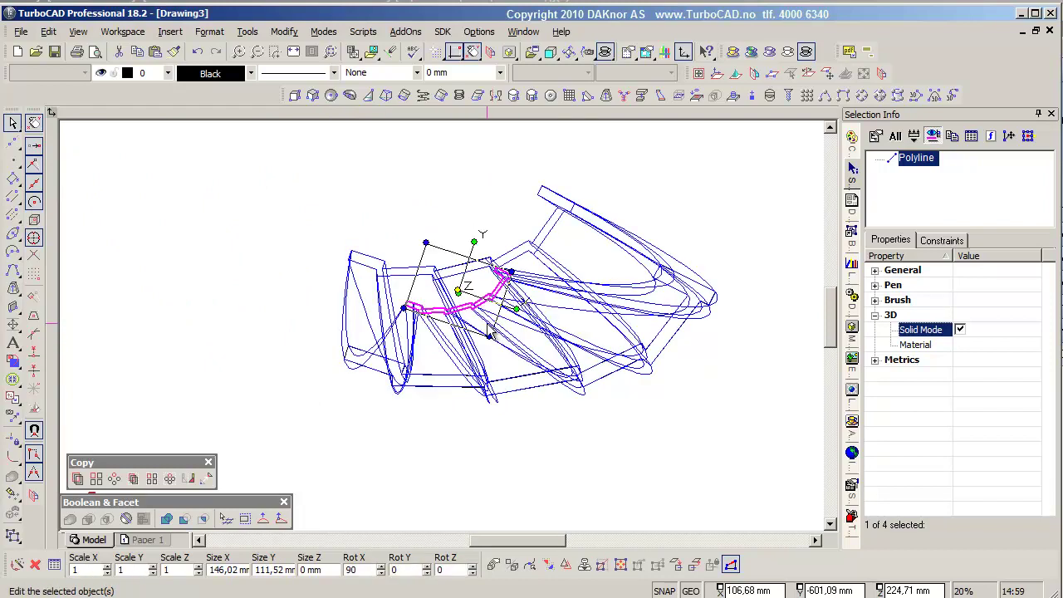
- Show the hull with hidden lines removed and look at it from the top
{"action": "left_click", "coordinate": [701, 432]}
{"action": "left_click", "coordinate": [787, 51]}
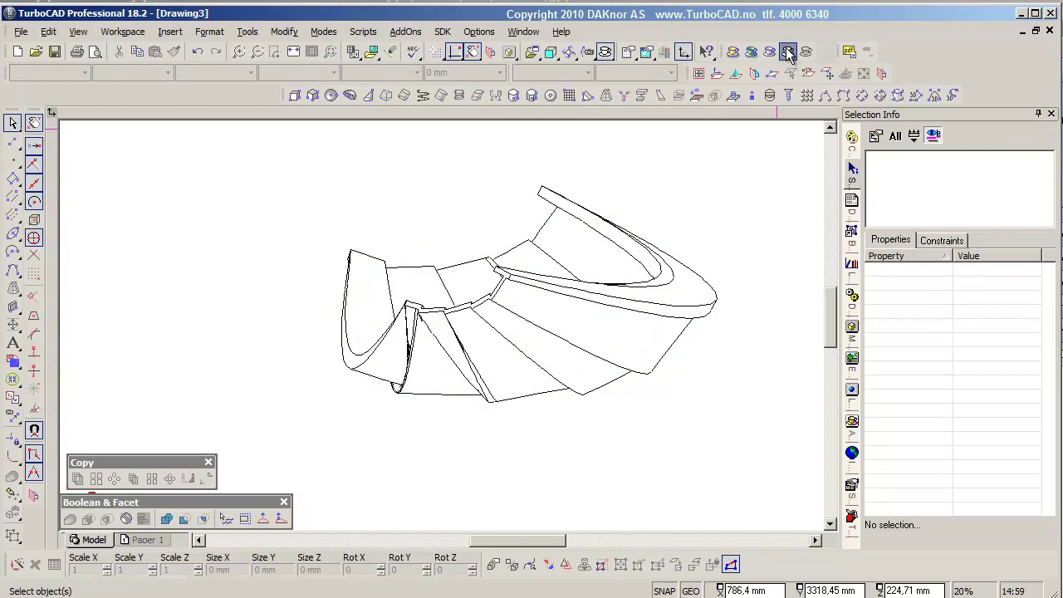
{"action": "scroll", "coordinate": [565, 339], "scroll_direction": "up", "scroll_amount": 3}
{"action": "scroll", "coordinate": [506, 384], "scroll_direction": "up", "scroll_amount": 5}
{"action": "scroll", "coordinate": [451, 328], "scroll_direction": "down", "scroll_amount": 2}
{"action": "scroll", "coordinate": [469, 335], "scroll_direction": "down", "scroll_amount": 2}
{"action": "scroll", "coordinate": [457, 339], "scroll_direction": "down", "scroll_amount": 3}
{"action": "scroll", "coordinate": [457, 345], "scroll_direction": "up", "scroll_amount": 3}
{"action": "scroll", "coordinate": [463, 344], "scroll_direction": "down", "scroll_amount": 3}
{"action": "key", "text": "ctrl+shift+t"}
{"action": "scroll", "coordinate": [424, 328], "scroll_direction": "up", "scroll_amount": 2}
- Return the hull to wireframe and select a single hull profile
{"action": "left_click", "coordinate": [427, 330]}
{"action": "left_click", "coordinate": [509, 301]}
{"action": "left_click_drag", "start_coordinate": [173, 249], "coordinate": [420, 355]}
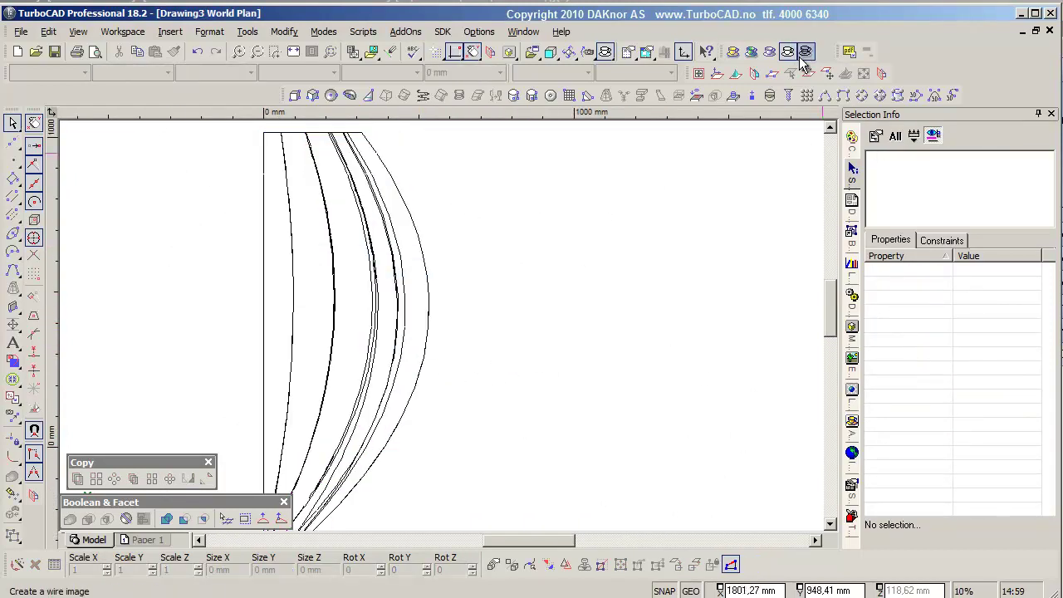
{"action": "left_click", "coordinate": [788, 52]}
{"action": "left_click", "coordinate": [367, 304]}
{"action": "left_click_drag", "start_coordinate": [208, 264], "coordinate": [533, 355]}
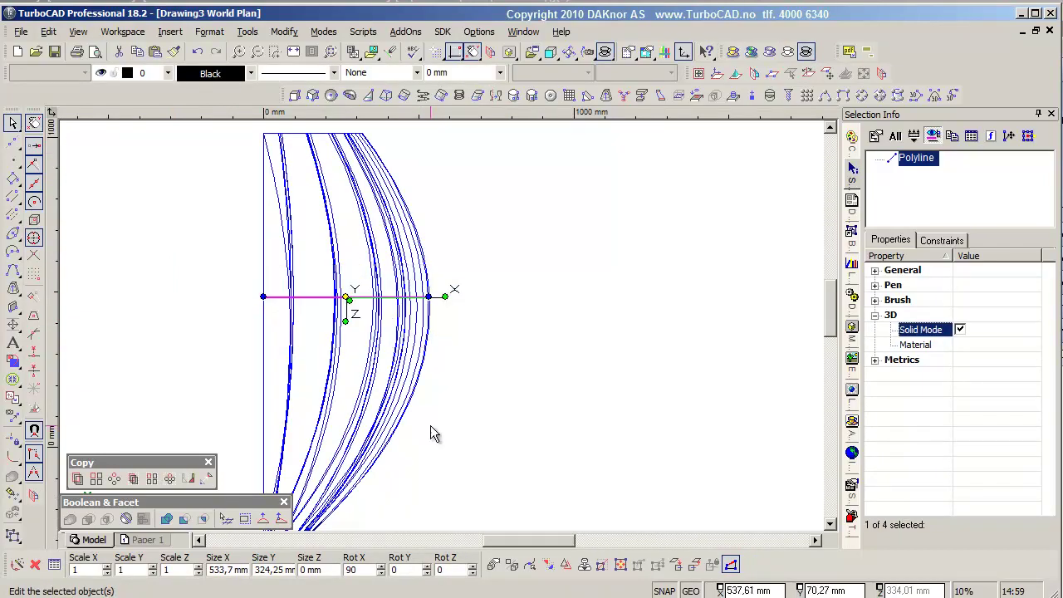
{"action": "key", "text": "ctrl+shift+i"}
- Scale the selected profile narrower, especially at its top
{"action": "mouse_move", "coordinate": [449, 416]}
{"action": "left_mouse_down"}
{"action": "mouse_move", "coordinate": [433, 422]}
{"action": "mouse_move", "coordinate": [440, 432]}
{"action": "left_mouse_up"}
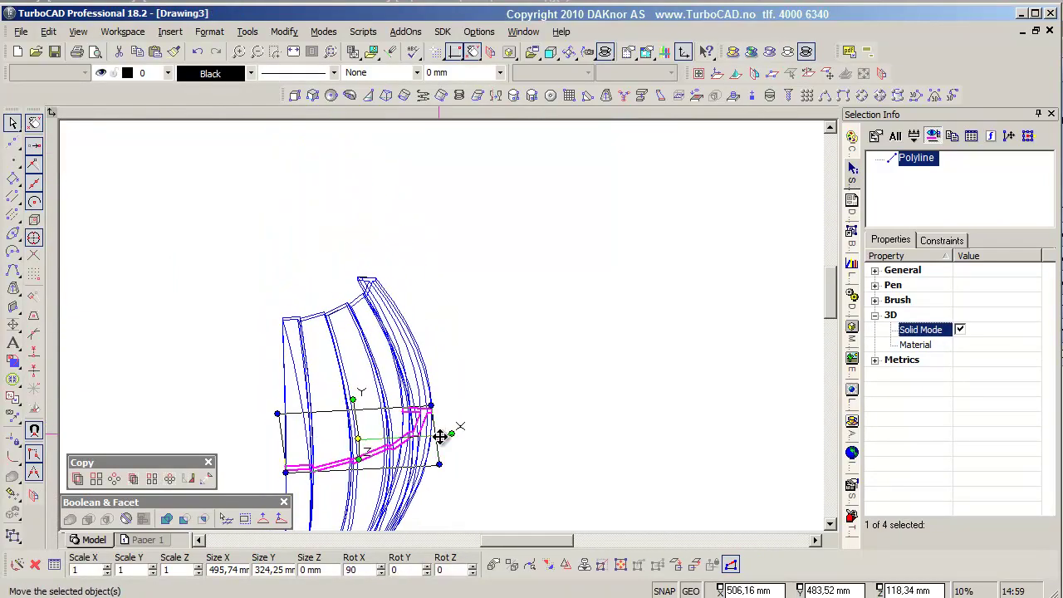
{"action": "key", "text": "ctrl+shift+t"}
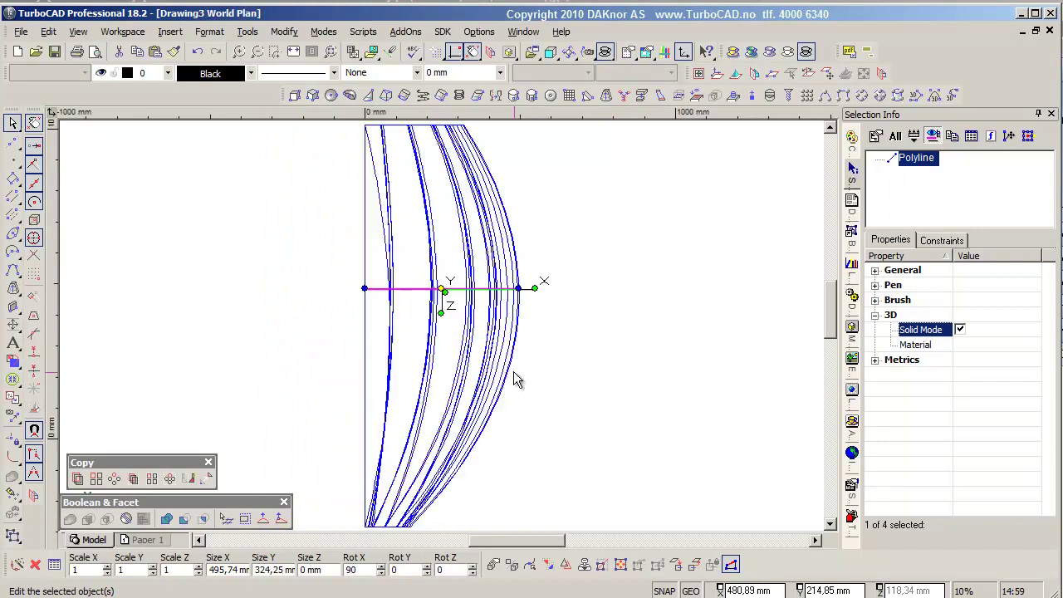
{"action": "scroll", "coordinate": [449, 415], "scroll_direction": "down", "scroll_amount": 2}
{"action": "key", "text": "ctrl+shift+i"}
{"action": "scroll", "coordinate": [445, 408], "scroll_direction": "up", "scroll_amount": 2}
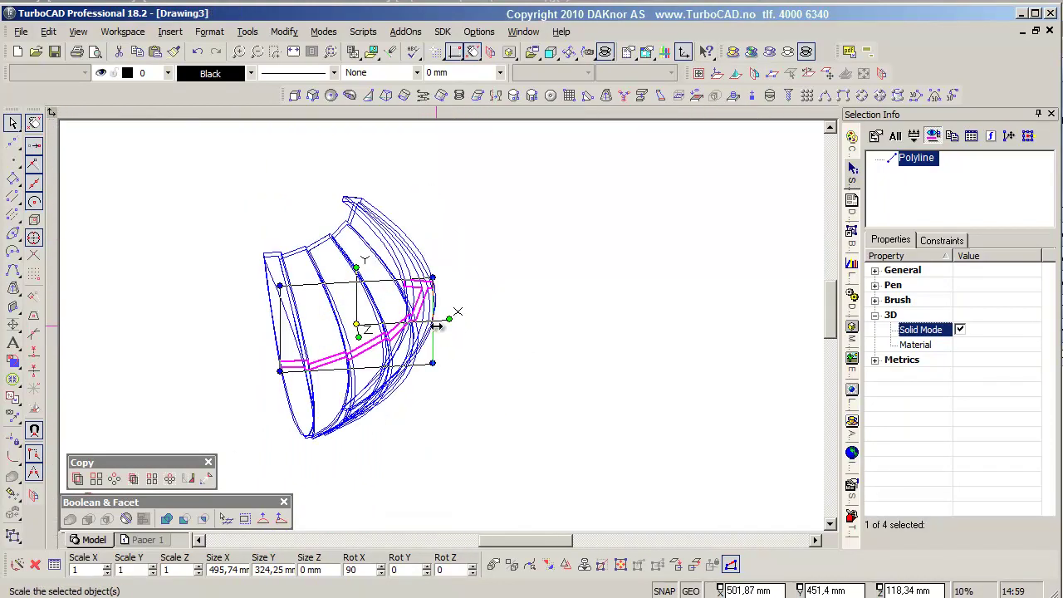
{"action": "left_click_drag", "start_coordinate": [432, 331], "coordinate": [422, 330]}
{"action": "left_click_drag", "start_coordinate": [189, 143], "coordinate": [425, 303]}
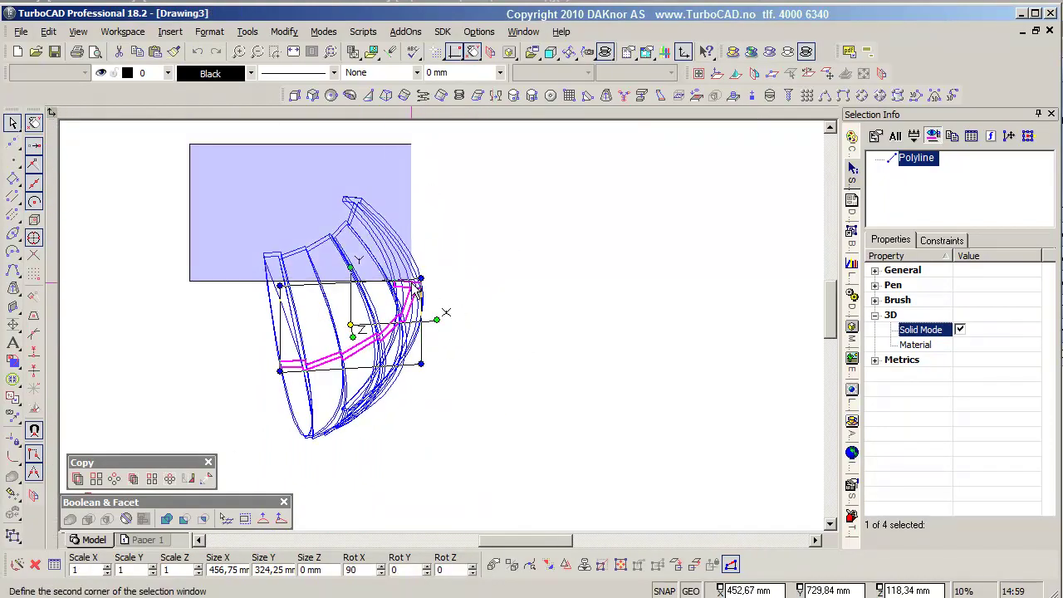
{"action": "left_click", "coordinate": [347, 238]}
- In Right view, tilt the profile back from vertical and shift it further along the hull
{"action": "scroll", "coordinate": [468, 343], "scroll_direction": "up", "scroll_amount": 2}
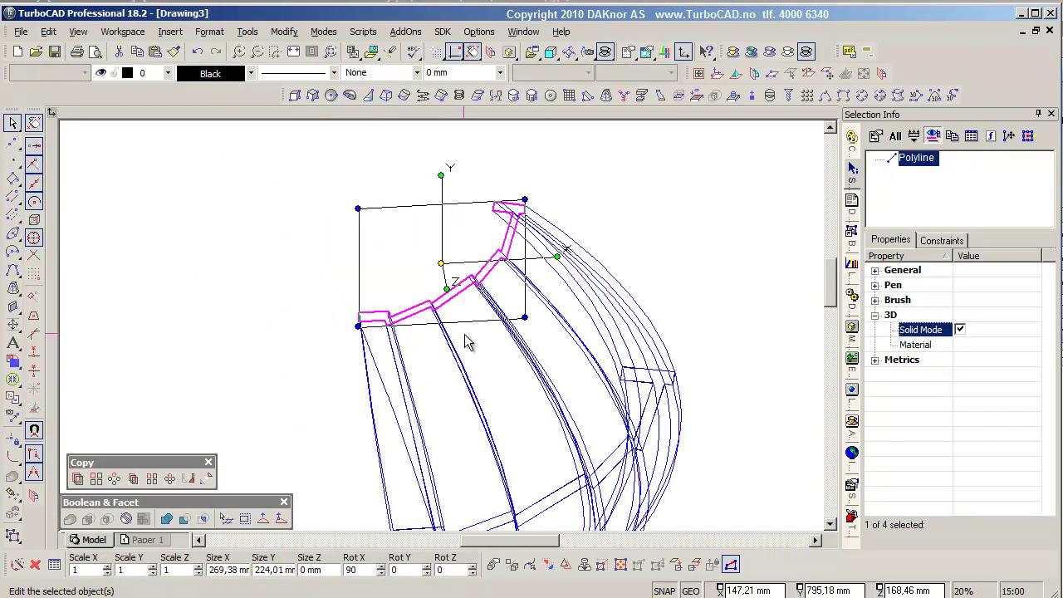
{"action": "scroll", "coordinate": [448, 349], "scroll_direction": "up", "scroll_amount": 1}
{"action": "scroll", "coordinate": [469, 341], "scroll_direction": "down", "scroll_amount": 3}
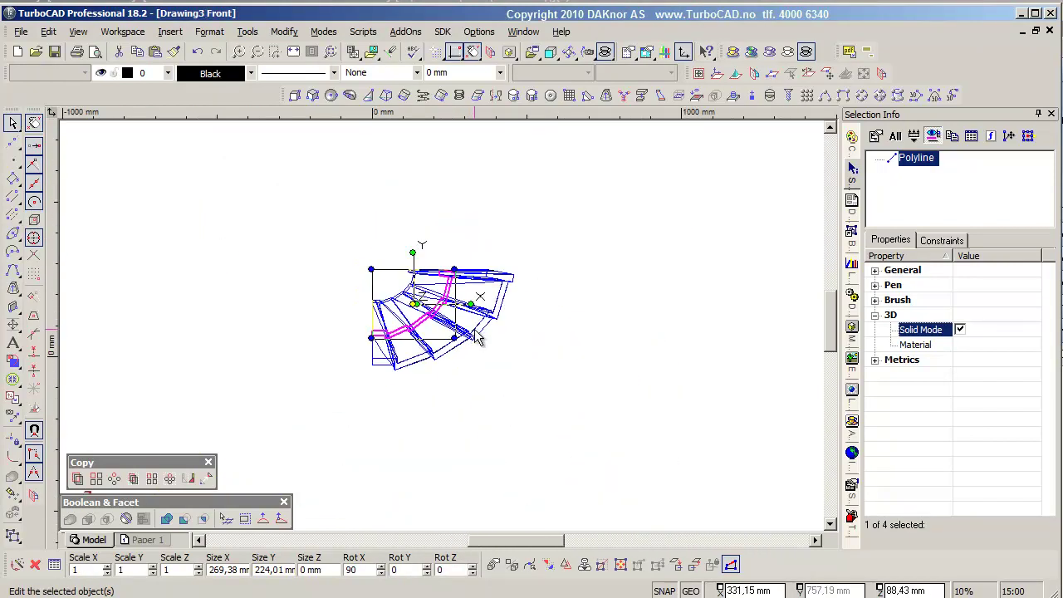
{"action": "key", "text": "ctrl+shift+r"}
{"action": "scroll", "coordinate": [638, 285], "scroll_direction": "up", "scroll_amount": 2}
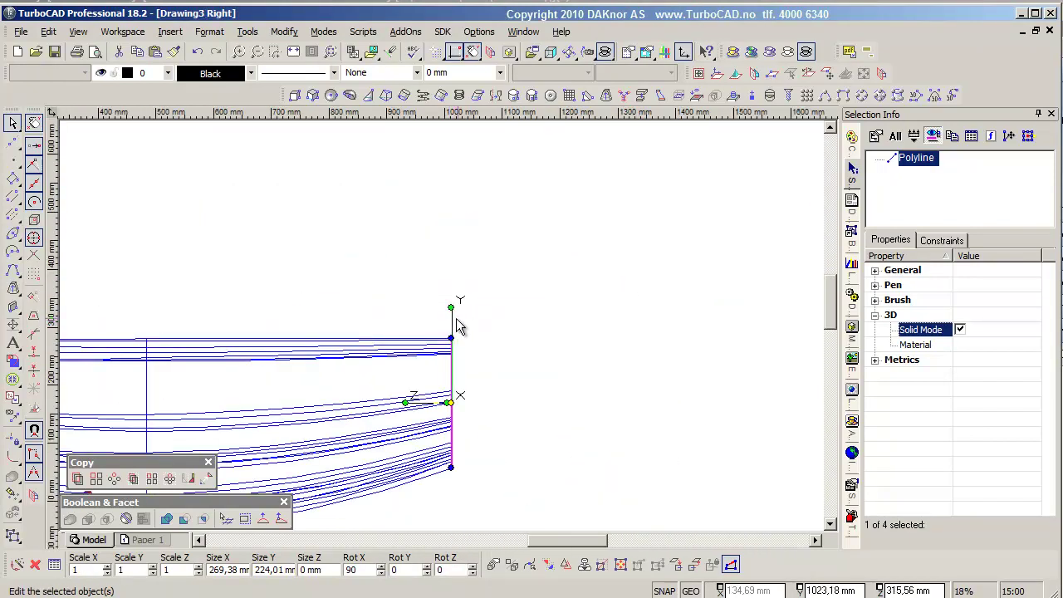
{"action": "left_click_drag", "start_coordinate": [454, 304], "coordinate": [480, 323]}
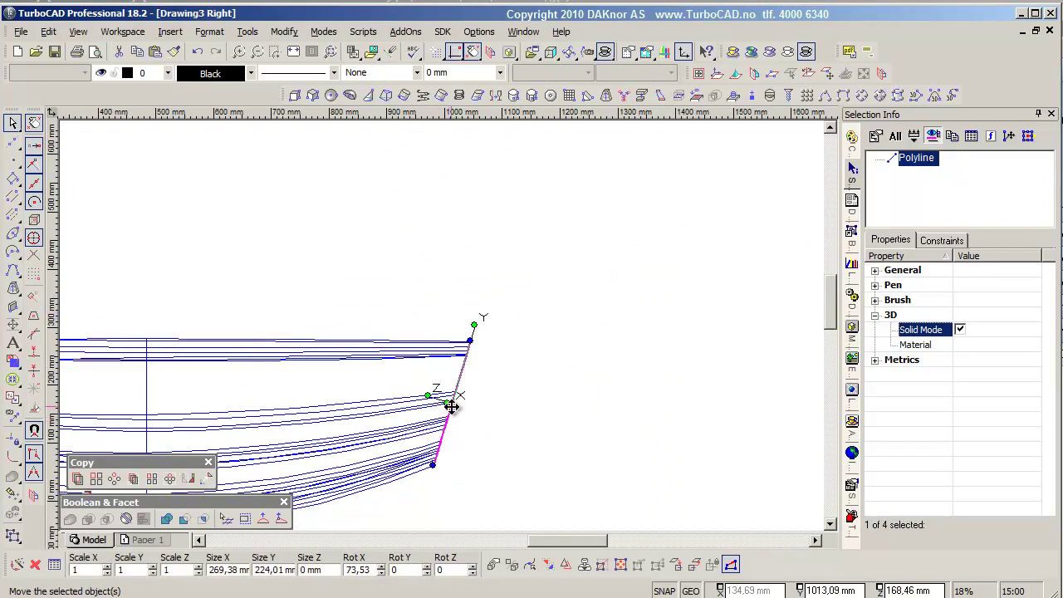
{"action": "left_click_drag", "start_coordinate": [450, 403], "coordinate": [499, 410]}
{"action": "left_click", "coordinate": [524, 407]}
- Rotate the profile about its end until it stands upright at 90 degrees
{"action": "scroll", "coordinate": [499, 382], "scroll_direction": "down", "scroll_amount": 2}
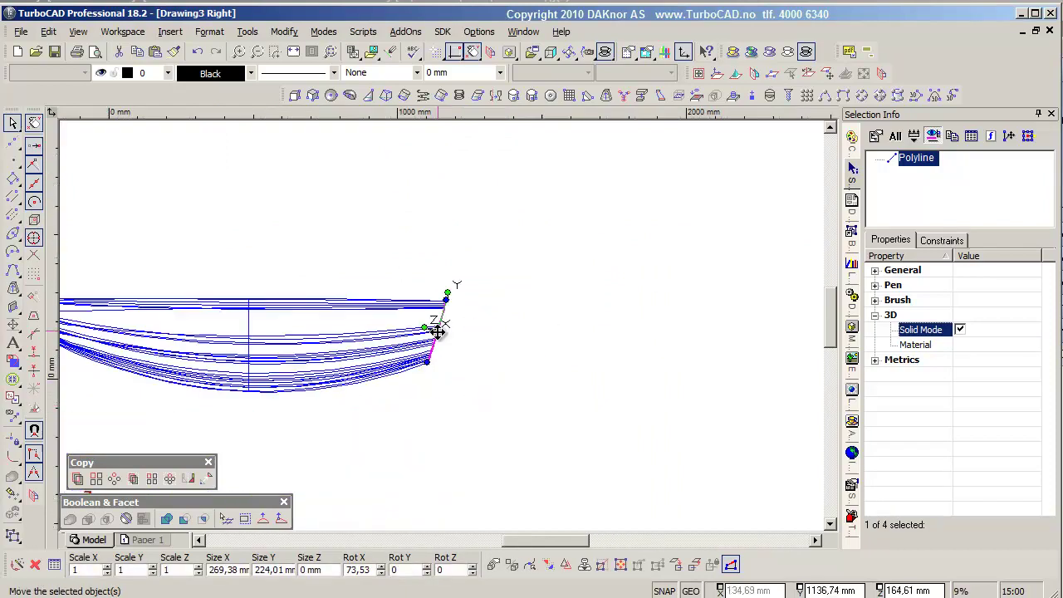
{"action": "left_click", "coordinate": [78, 284]}
{"action": "scroll", "coordinate": [87, 309], "scroll_direction": "up", "scroll_amount": 4}
{"action": "left_click_drag", "start_coordinate": [441, 209], "coordinate": [398, 207]}
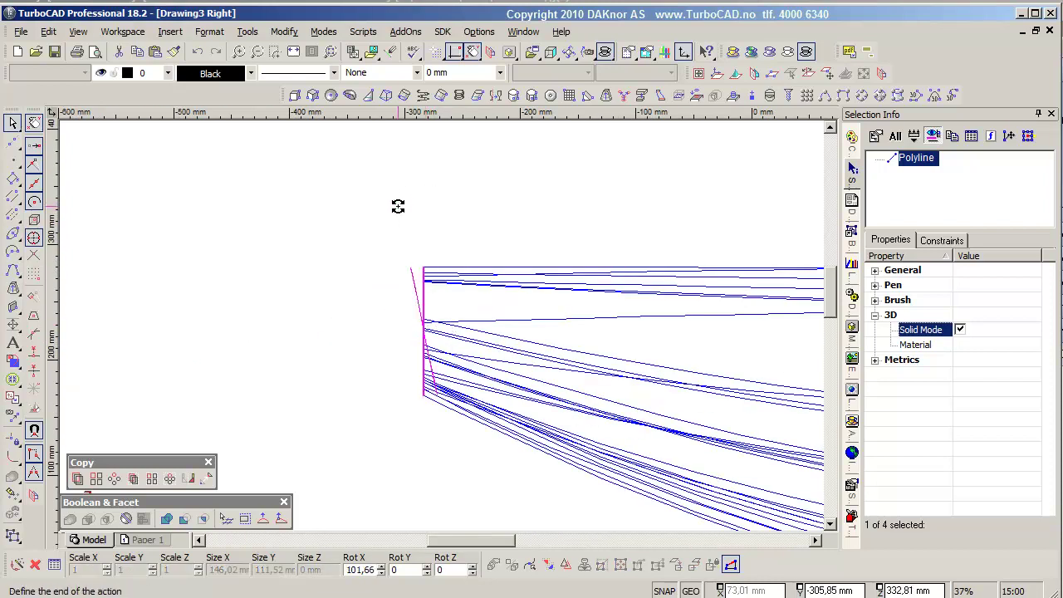
{"action": "left_click", "coordinate": [398, 207]}
{"action": "scroll", "coordinate": [453, 357], "scroll_direction": "down", "scroll_amount": 4}
- Select the profile in the hull's middle and orbit to check the hull's shape
{"action": "left_click_drag", "start_coordinate": [647, 285], "coordinate": [701, 454]}
{"action": "middle_click_drag", "start_coordinate": [703, 460], "coordinate": [427, 351], "text": "shift"}
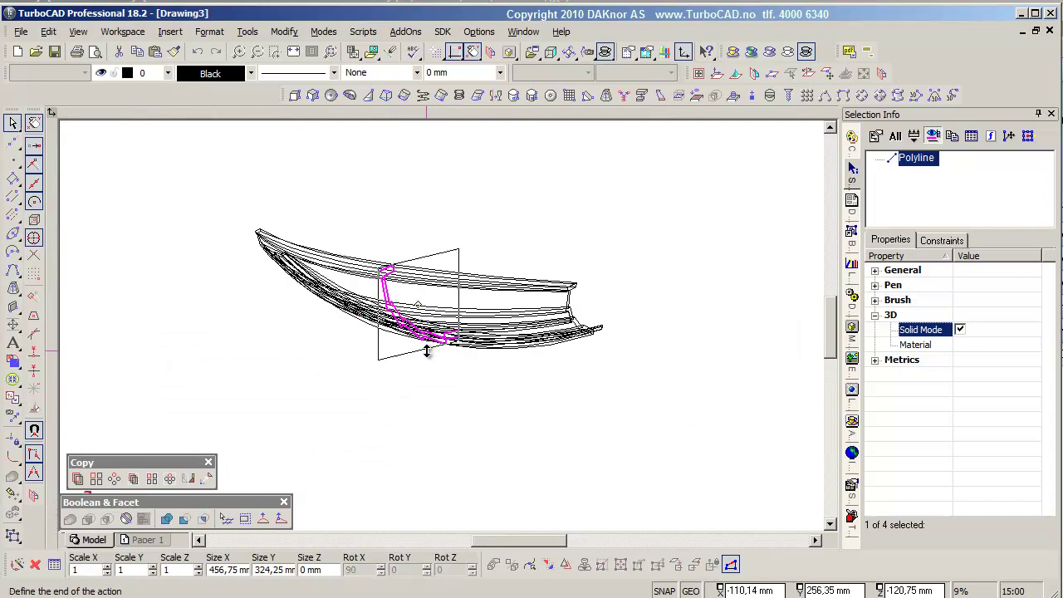
{"action": "mouse_move", "coordinate": [426, 340]}
{"action": "middle_mouse_down", "text": "shift"}
{"action": "mouse_move", "coordinate": [223, 294]}
{"action": "mouse_move", "coordinate": [347, 314]}
{"action": "mouse_move", "coordinate": [685, 318]}
{"action": "middle_mouse_up", "text": "shift"}
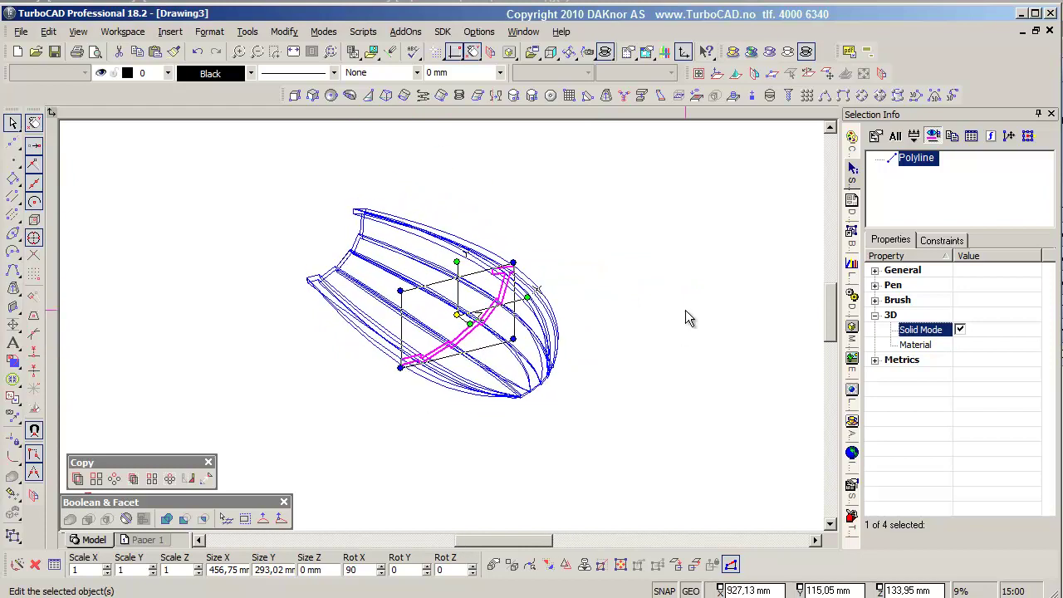
{"action": "key", "text": "ctrl+shift+p"}
{"action": "scroll", "coordinate": [572, 332], "scroll_direction": "down", "scroll_amount": 2}
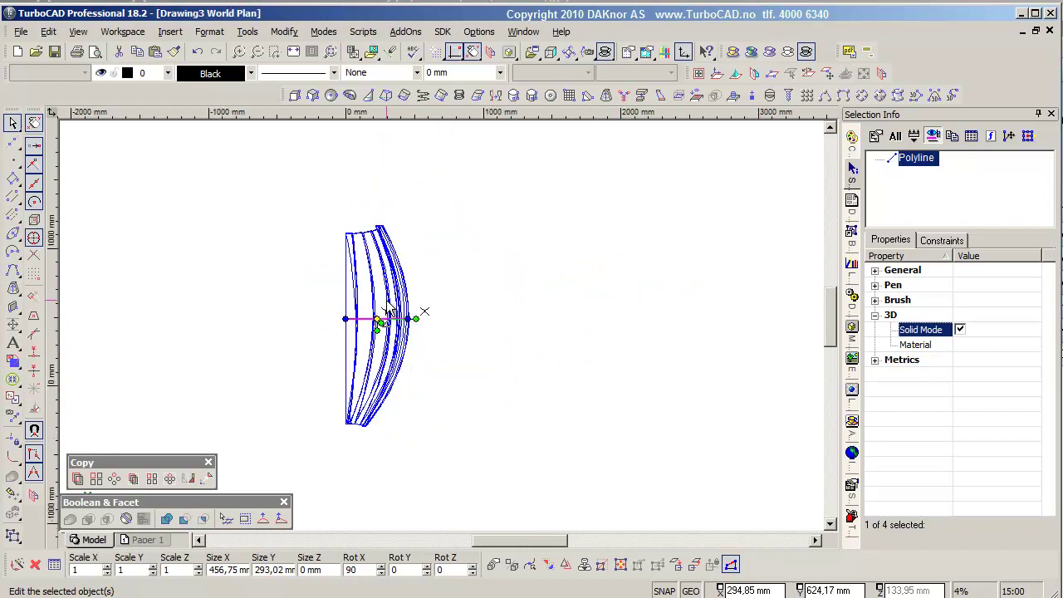
- Move the middle profile to a new position
{"action": "left_click", "coordinate": [304, 430]}
{"action": "left_click", "coordinate": [366, 425]}
{"action": "scroll", "coordinate": [373, 432], "scroll_direction": "up", "scroll_amount": 4}
{"action": "left_click", "coordinate": [458, 325]}
{"action": "left_click", "coordinate": [458, 387]}
{"action": "scroll", "coordinate": [458, 387], "scroll_direction": "down", "scroll_amount": 2}
- Reselect the middle profile and rotate it
{"action": "left_click_drag", "start_coordinate": [368, 141], "coordinate": [530, 221]}
{"action": "scroll", "coordinate": [457, 274], "scroll_direction": "up", "scroll_amount": 2}
{"action": "left_click", "coordinate": [407, 274]}
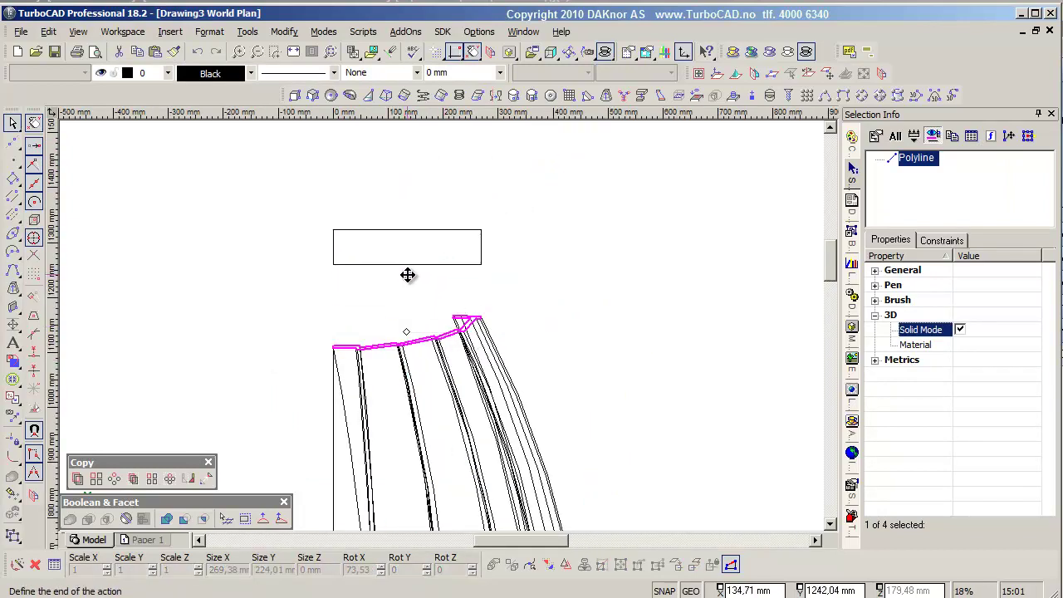
{"action": "left_click_drag", "start_coordinate": [407, 274], "coordinate": [490, 412]}
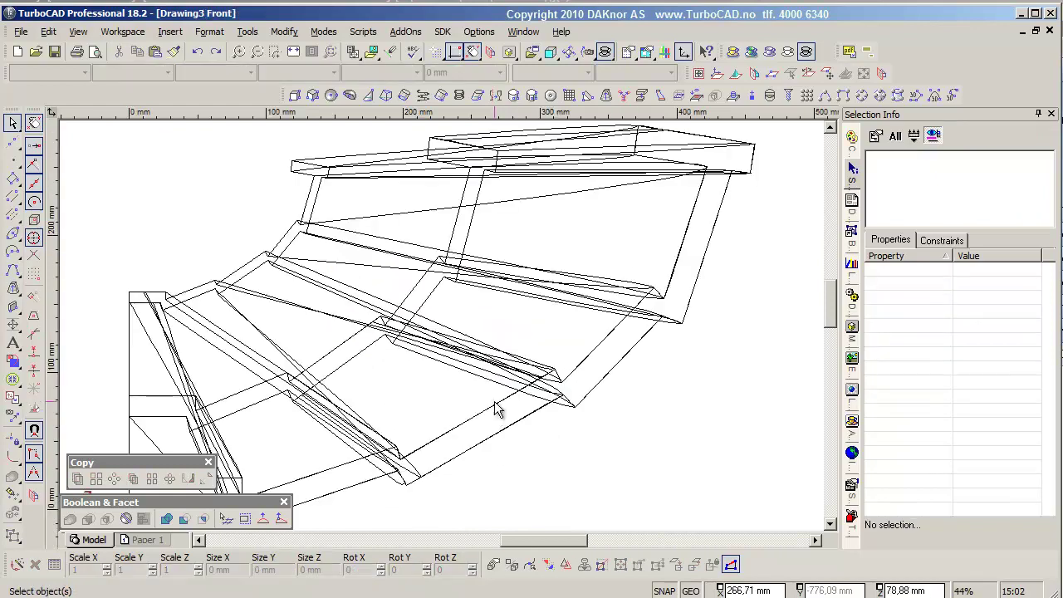
- Select the profile polyline at the hull's end
{"action": "left_click_drag", "start_coordinate": [506, 237], "coordinate": [459, 434]}
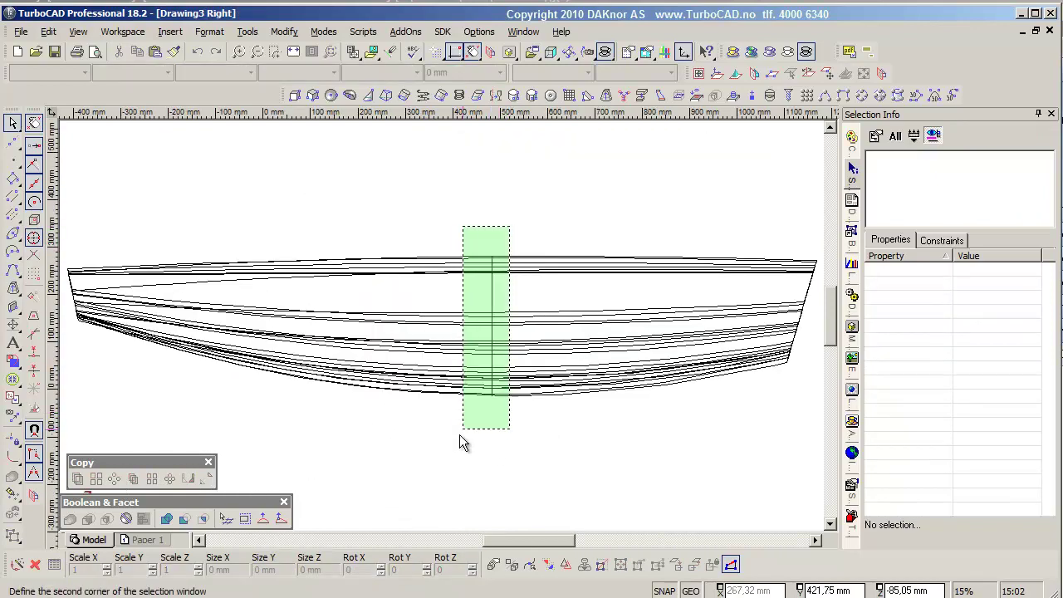
{"action": "left_click_drag", "start_coordinate": [465, 191], "coordinate": [522, 471]}
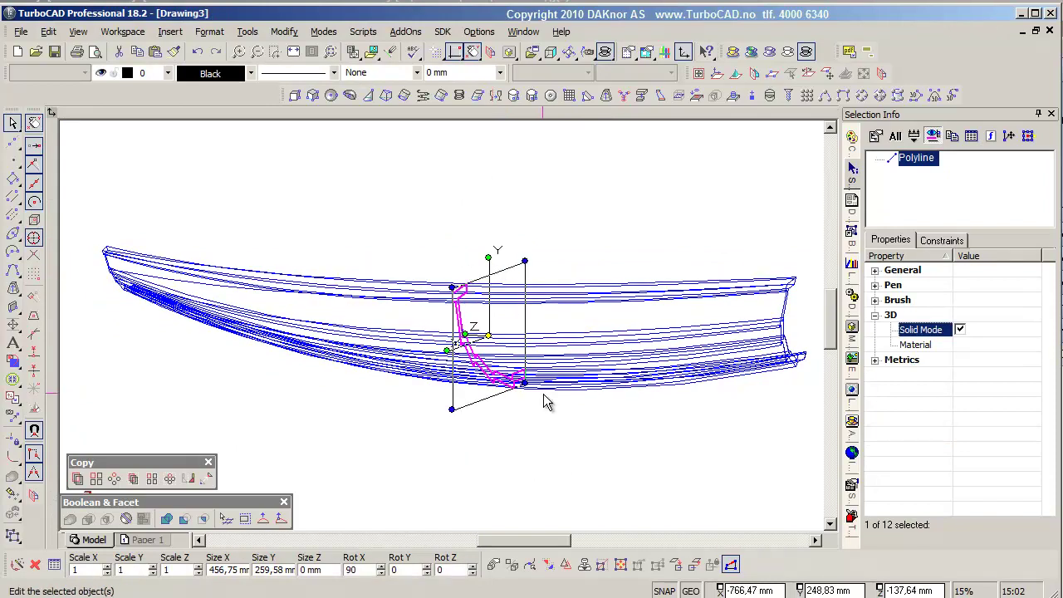
{"action": "scroll", "coordinate": [582, 399], "scroll_direction": "down", "scroll_amount": 1}
{"action": "scroll", "coordinate": [542, 374], "scroll_direction": "up", "scroll_amount": 1}
{"action": "scroll", "coordinate": [542, 374], "scroll_direction": "down", "scroll_amount": 1}
{"action": "scroll", "coordinate": [341, 342], "scroll_direction": "down", "scroll_amount": 1}
{"action": "scroll", "coordinate": [246, 312], "scroll_direction": "up", "scroll_amount": 1}
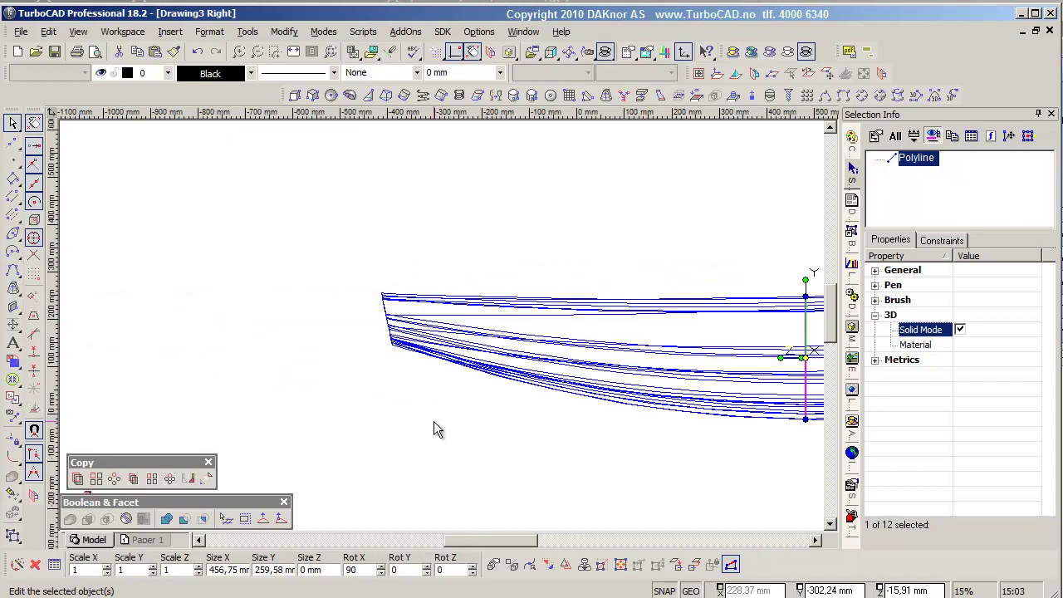
{"action": "left_click", "coordinate": [390, 336], "text": "shift"}
{"action": "left_click_drag", "start_coordinate": [315, 220], "coordinate": [433, 397]}
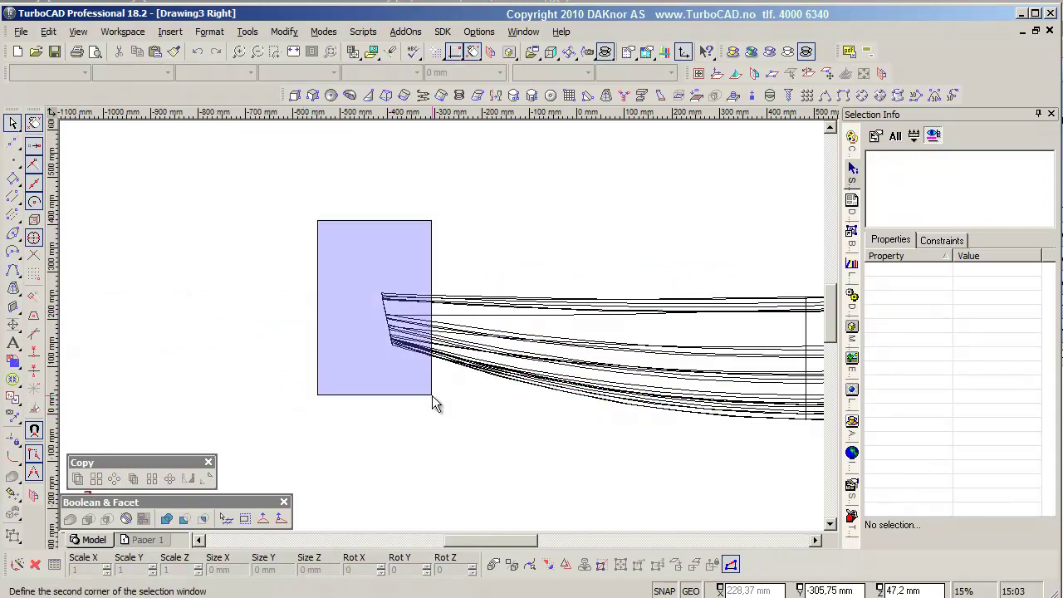
{"action": "scroll", "coordinate": [451, 327], "scroll_direction": "up", "scroll_amount": 1}
- Rotate the end profile to 107.41° about X, then deselect it and view the whole hull
{"action": "left_click", "coordinate": [430, 301]}
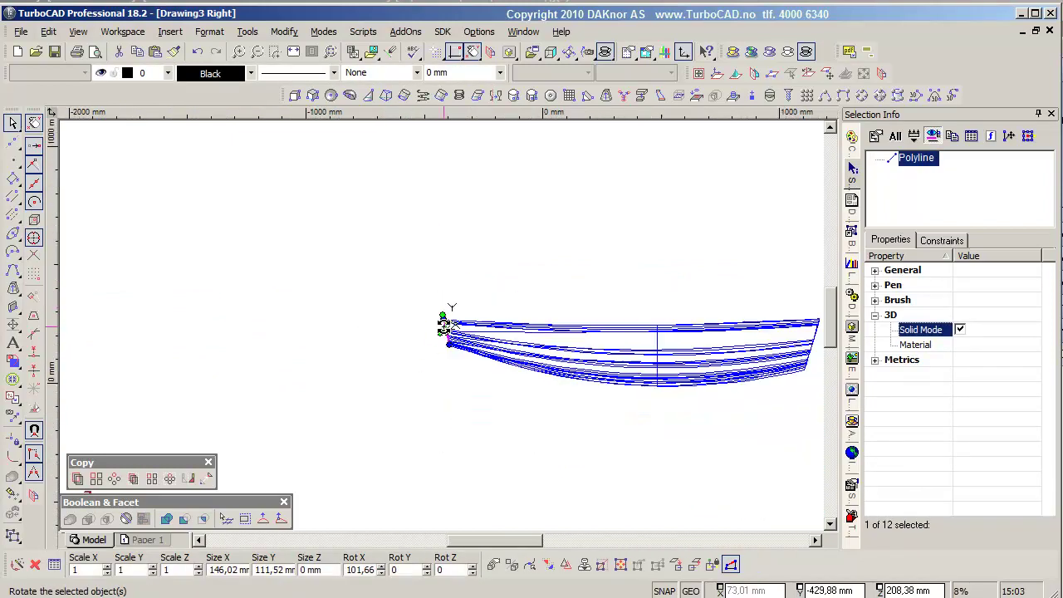
{"action": "scroll", "coordinate": [448, 334], "scroll_direction": "down", "scroll_amount": 1}
{"action": "scroll", "coordinate": [443, 357], "scroll_direction": "down", "scroll_amount": 1}
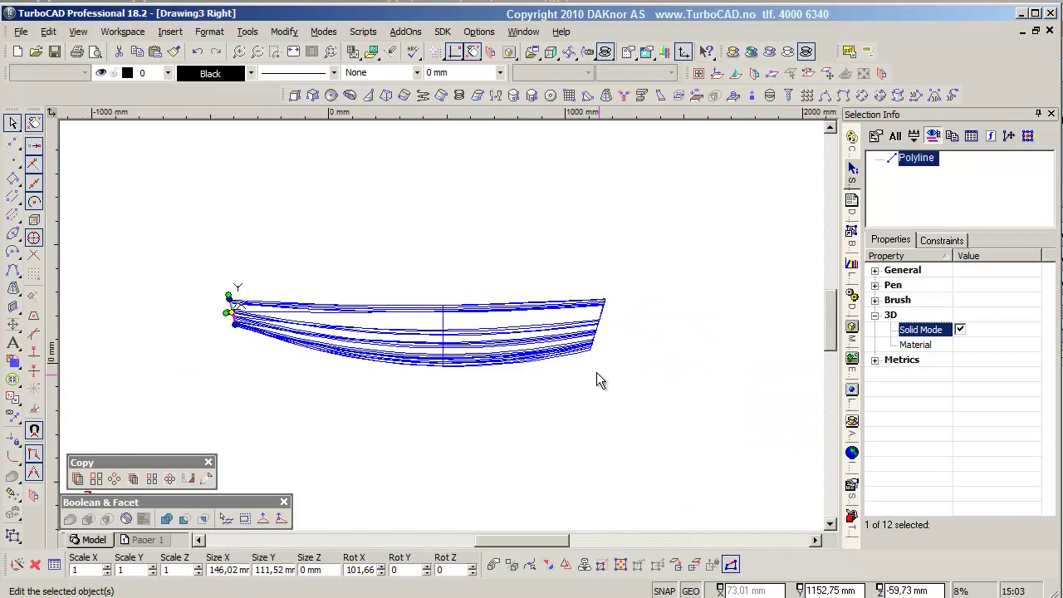
{"action": "scroll", "coordinate": [422, 280], "scroll_direction": "up", "scroll_amount": 2}
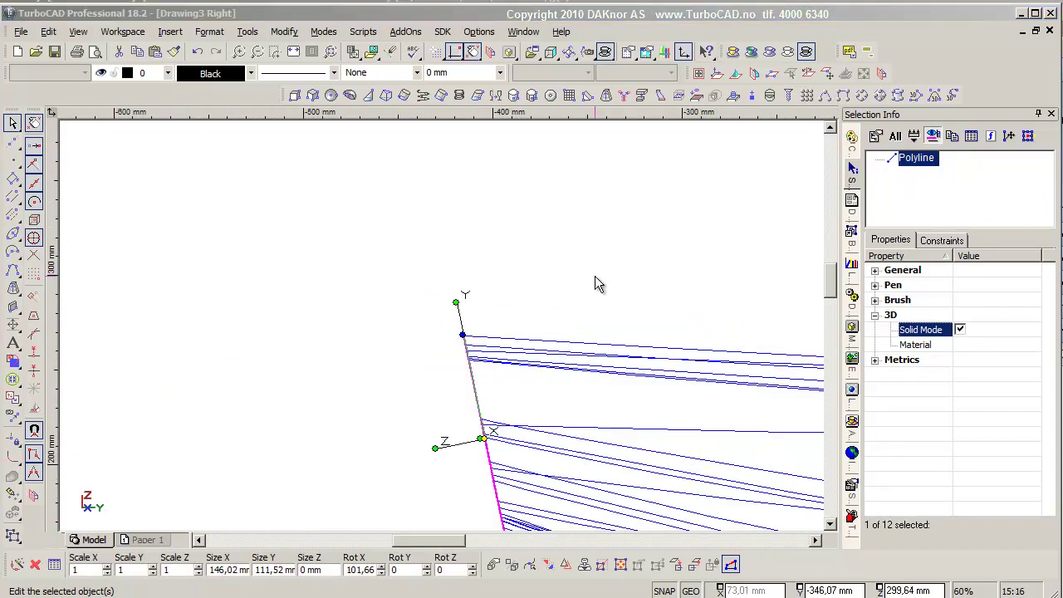
{"action": "left_click", "coordinate": [419, 238]}
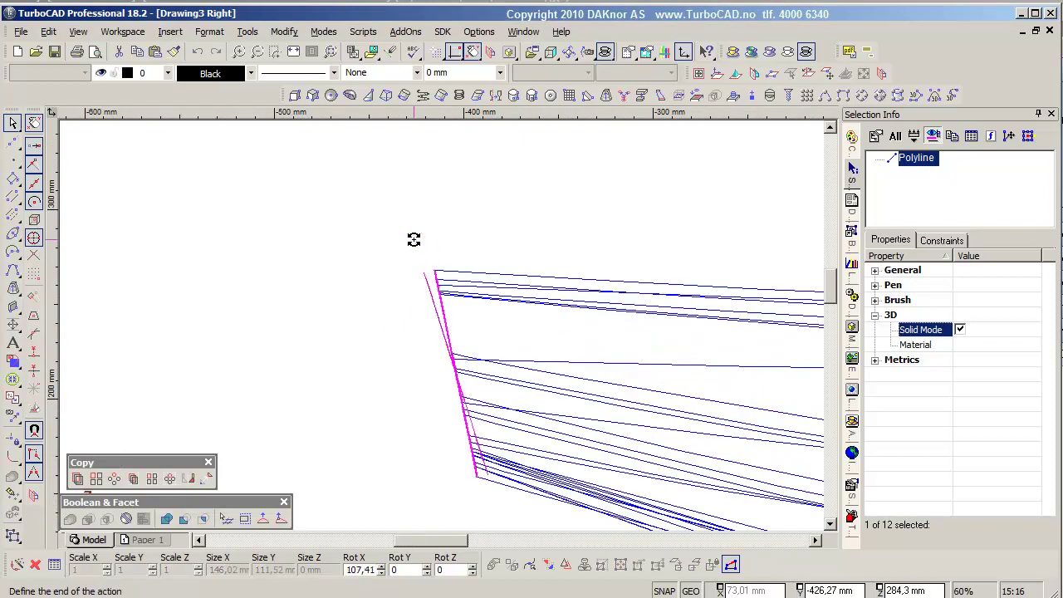
{"action": "left_click", "coordinate": [414, 239]}
{"action": "scroll", "coordinate": [452, 323], "scroll_direction": "down", "scroll_amount": 6}
{"action": "scroll", "coordinate": [611, 352], "scroll_direction": "up", "scroll_amount": 3}
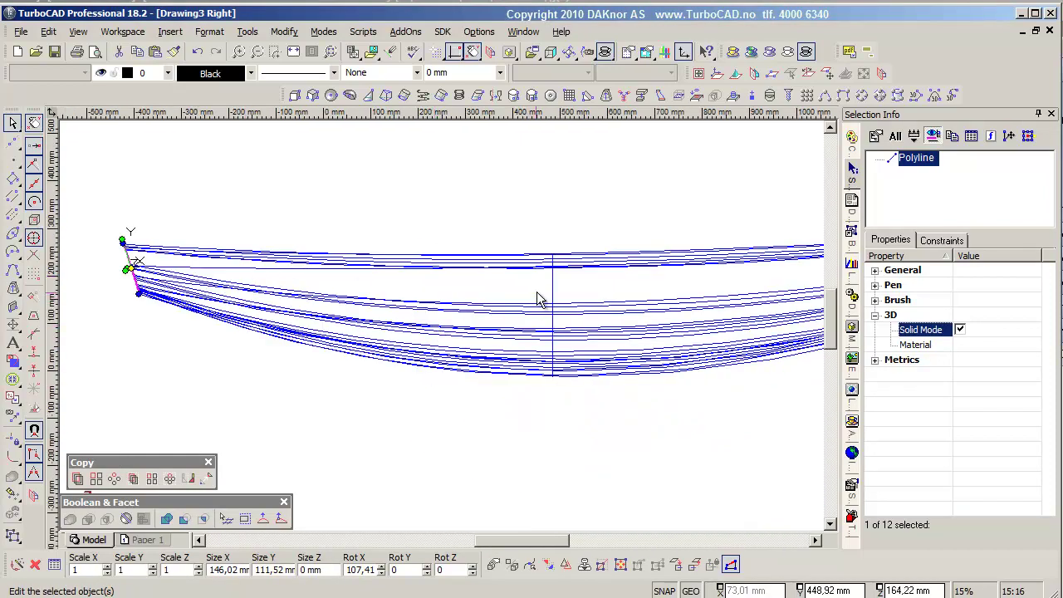
{"action": "left_click", "coordinate": [344, 192]}
{"action": "scroll", "coordinate": [442, 332], "scroll_direction": "down", "scroll_amount": 3}
{"action": "mouse_move", "coordinate": [441, 333]}
{"action": "middle_mouse_down"}
{"action": "mouse_move", "coordinate": [603, 442]}
{"action": "mouse_move", "coordinate": [561, 402]}
{"action": "mouse_move", "coordinate": [486, 384]}
{"action": "mouse_move", "coordinate": [488, 393]}
{"action": "mouse_move", "coordinate": [390, 314]}
{"action": "middle_mouse_up"}
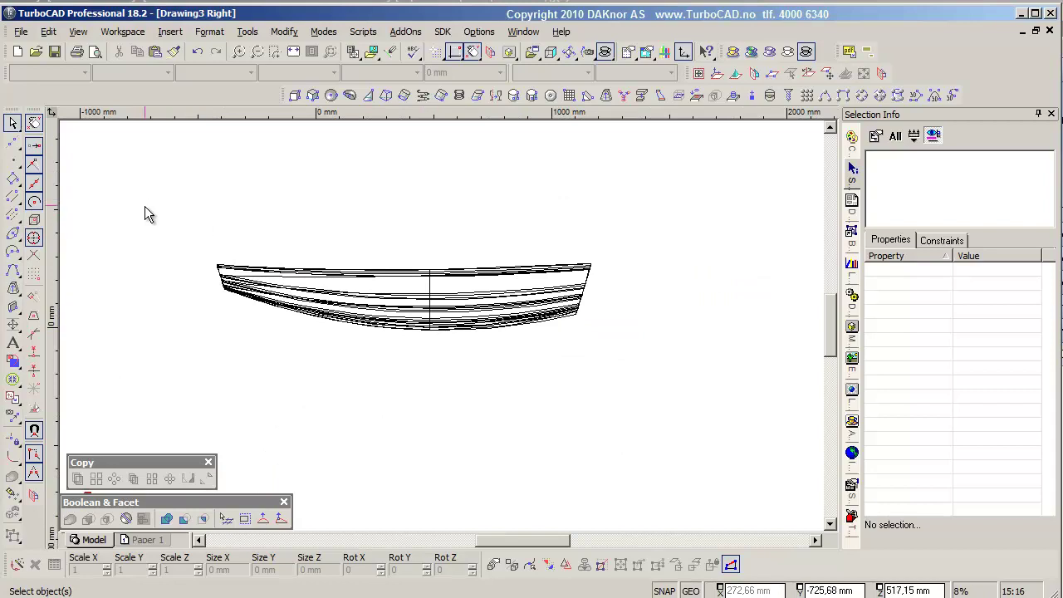
- Mirror-copy the half-hull loft across a mirror line
{"action": "middle_click_drag", "start_coordinate": [189, 241], "coordinate": [449, 357]}
{"action": "left_click", "coordinate": [455, 364]}
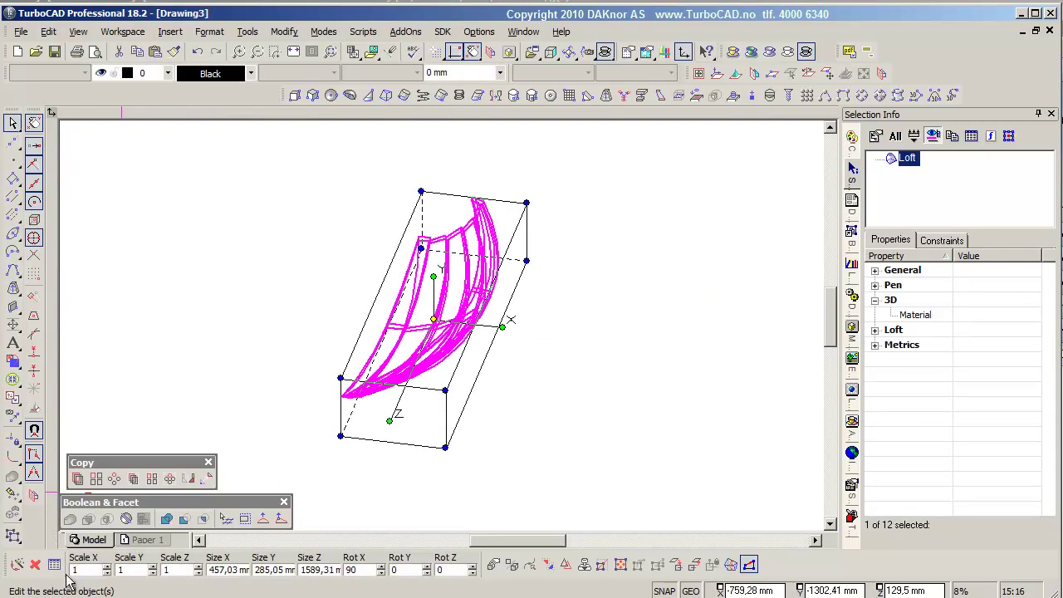
{"action": "left_click", "coordinate": [188, 478]}
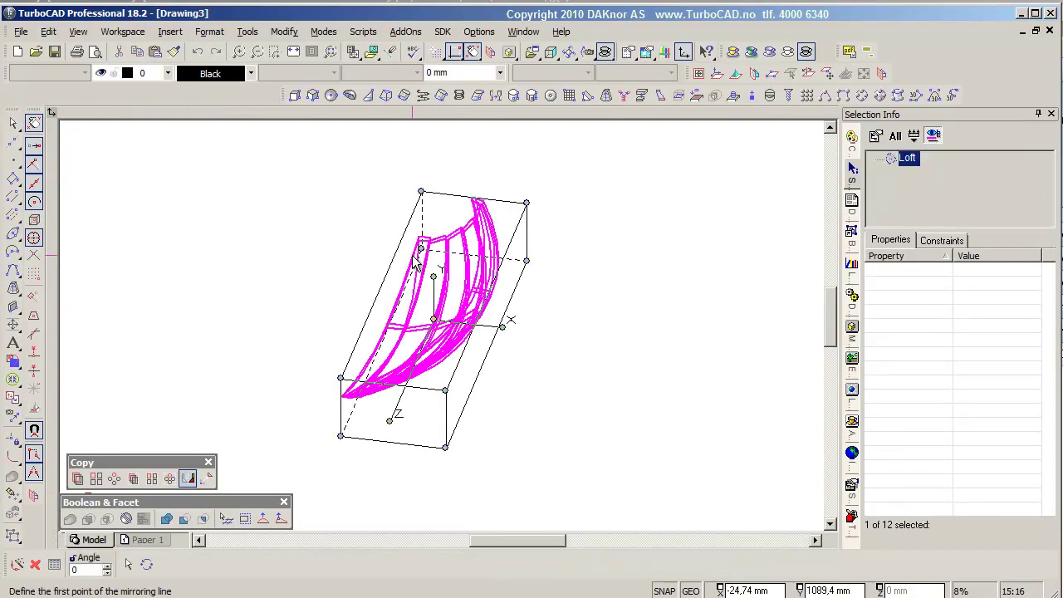
{"action": "left_click", "coordinate": [361, 376]}
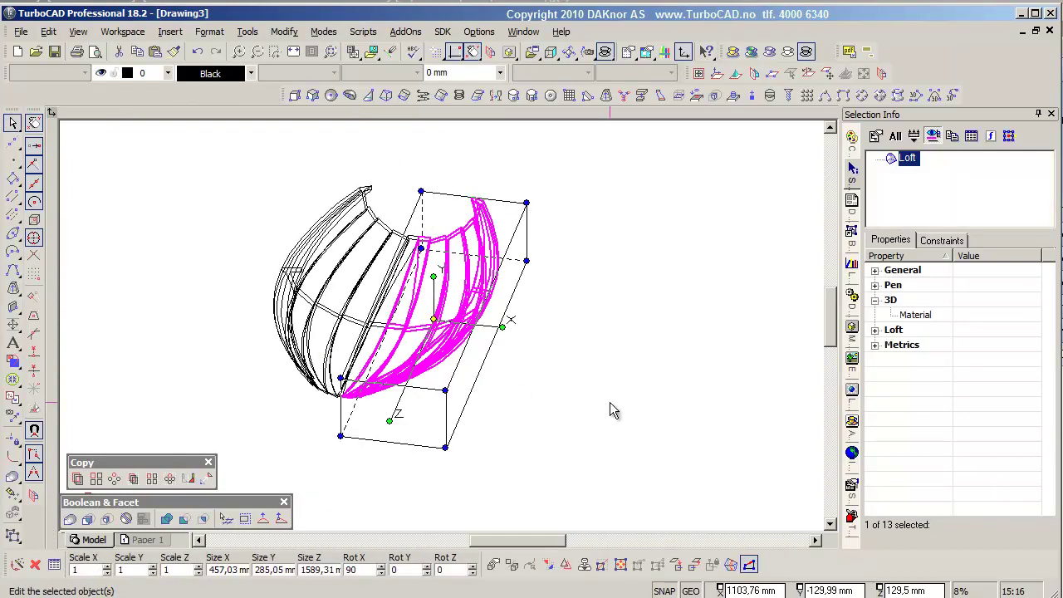
{"action": "left_click", "coordinate": [542, 398]}
- Boolean-add the two hull halves into one solid
{"action": "left_click", "coordinate": [12, 475]}
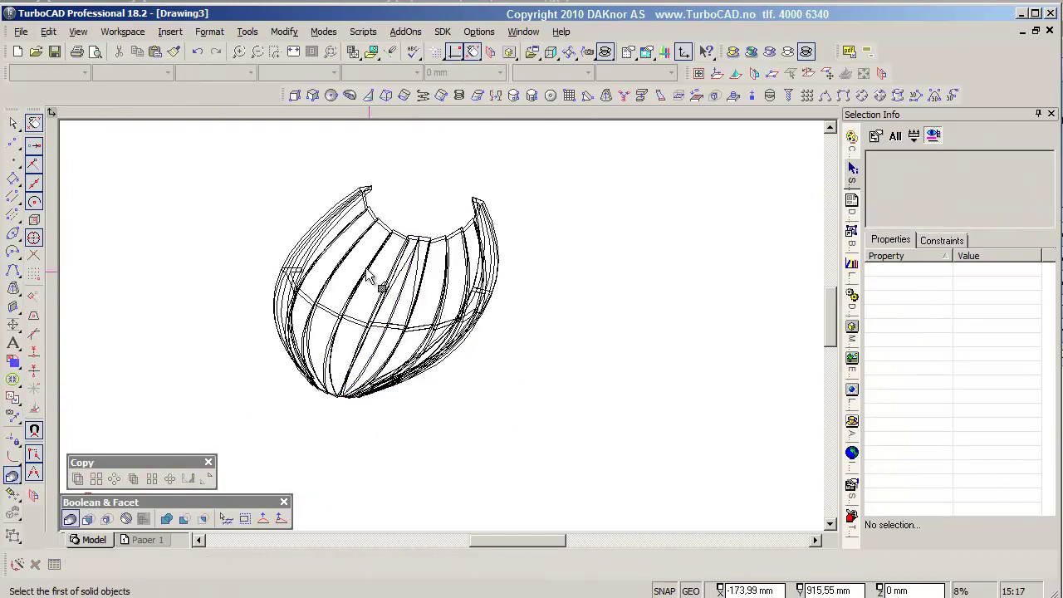
{"action": "left_click", "coordinate": [324, 259]}
{"action": "left_click", "coordinate": [451, 281]}
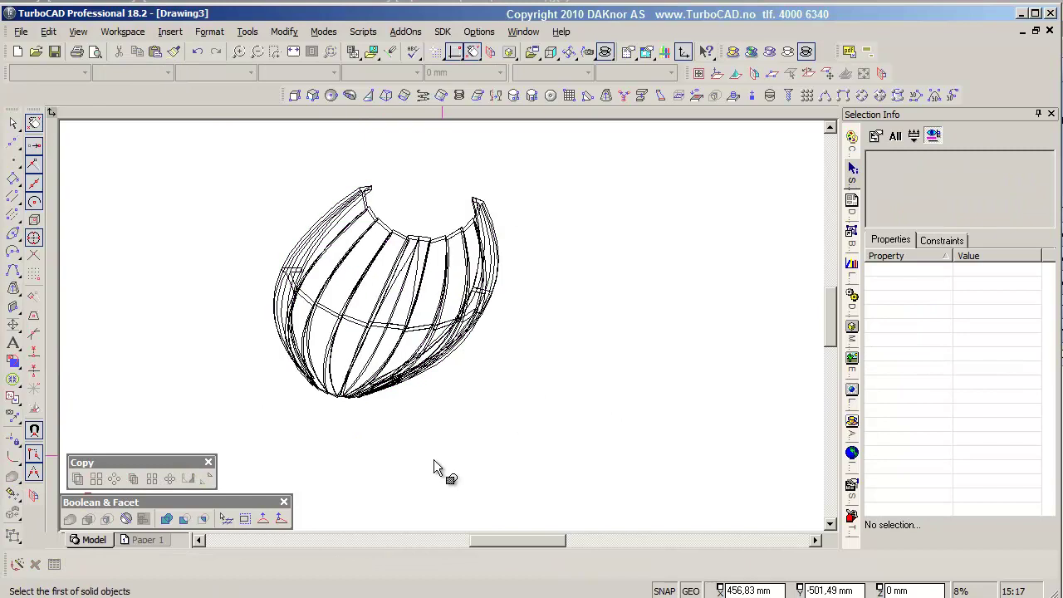
{"action": "mouse_move", "coordinate": [521, 420]}
{"action": "middle_mouse_down"}
{"action": "mouse_move", "coordinate": [592, 404]}
{"action": "mouse_move", "coordinate": [455, 349]}
{"action": "middle_mouse_up"}
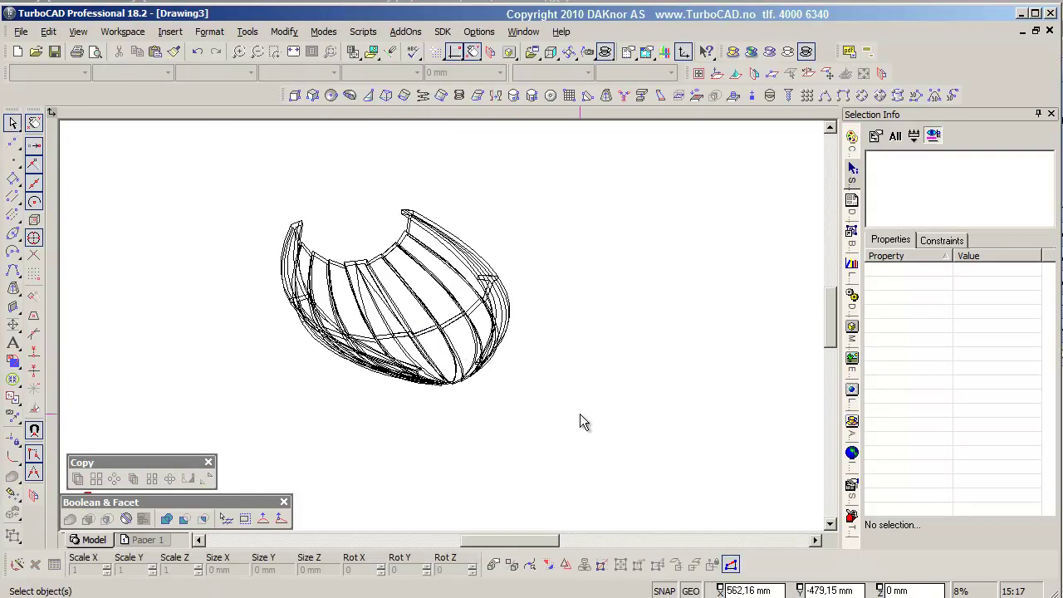
- In plan view, draw a box about 1083 mm wide across the hull, roughly 273 mm tall
{"action": "key", "text": "Home"}
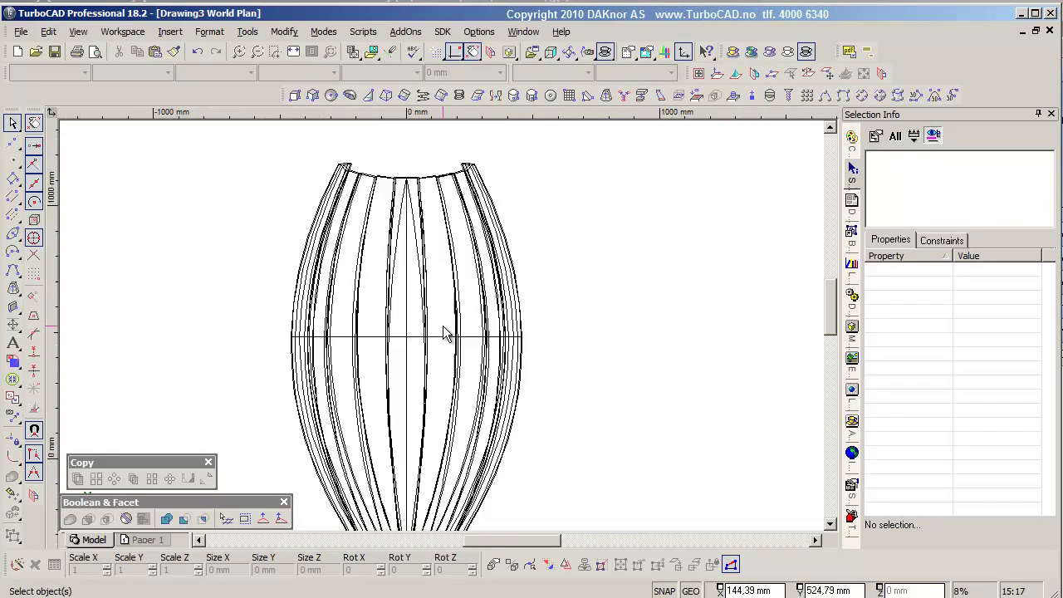
{"action": "middle_click_drag", "start_coordinate": [262, 244], "coordinate": [439, 322]}
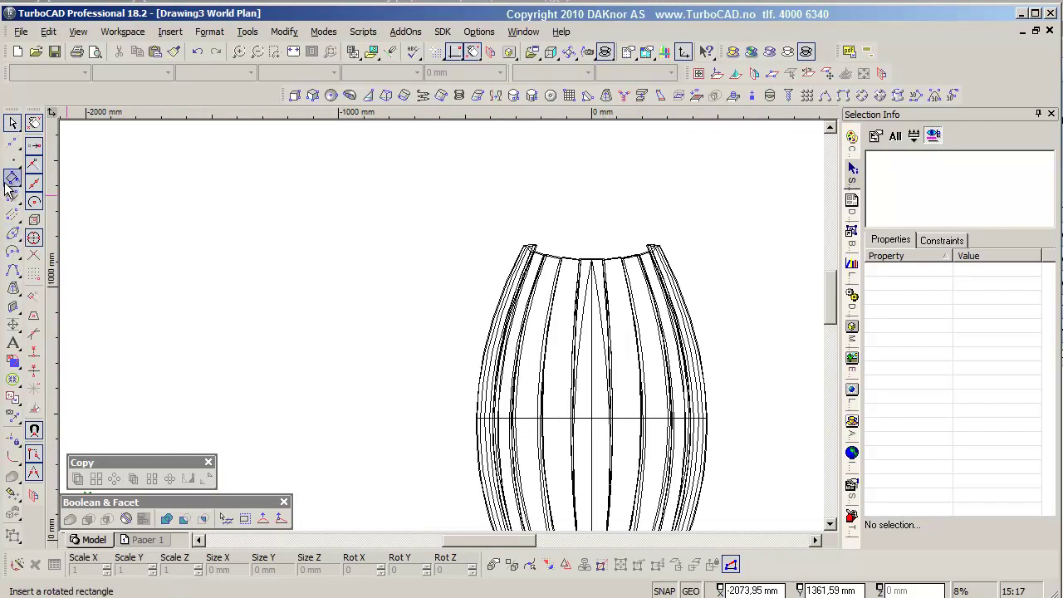
{"action": "mouse_move", "coordinate": [12, 288]}
{"action": "left_click", "coordinate": [32, 295]}
{"action": "left_click", "coordinate": [466, 298]}
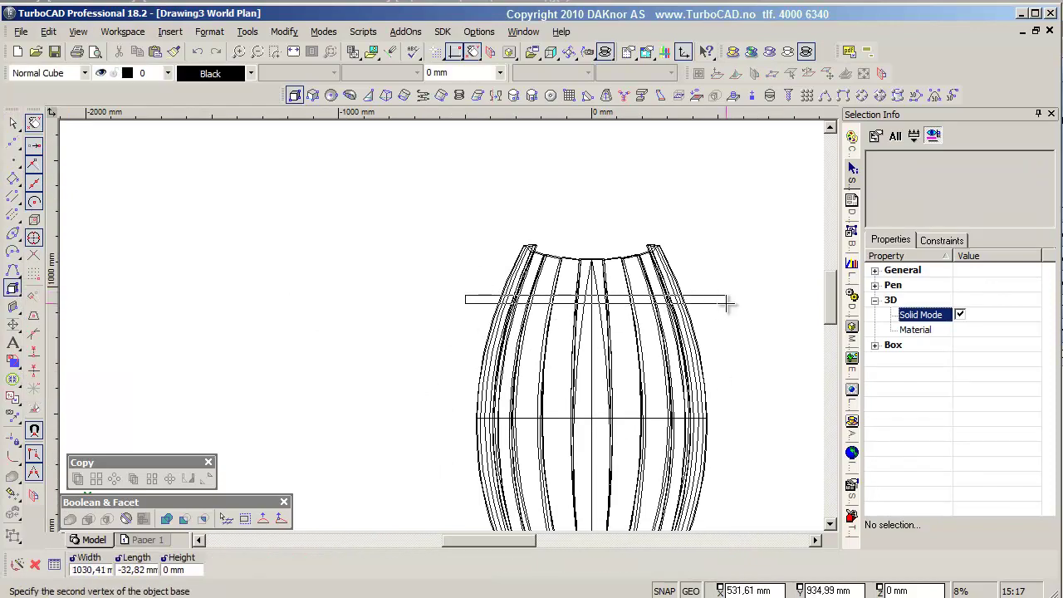
{"action": "scroll", "coordinate": [444, 402], "scroll_direction": "down", "scroll_amount": 3}
{"action": "middle_click_drag", "start_coordinate": [444, 401], "coordinate": [382, 238], "text": "shift"}
{"action": "scroll", "coordinate": [505, 356], "scroll_direction": "up", "scroll_amount": 2}
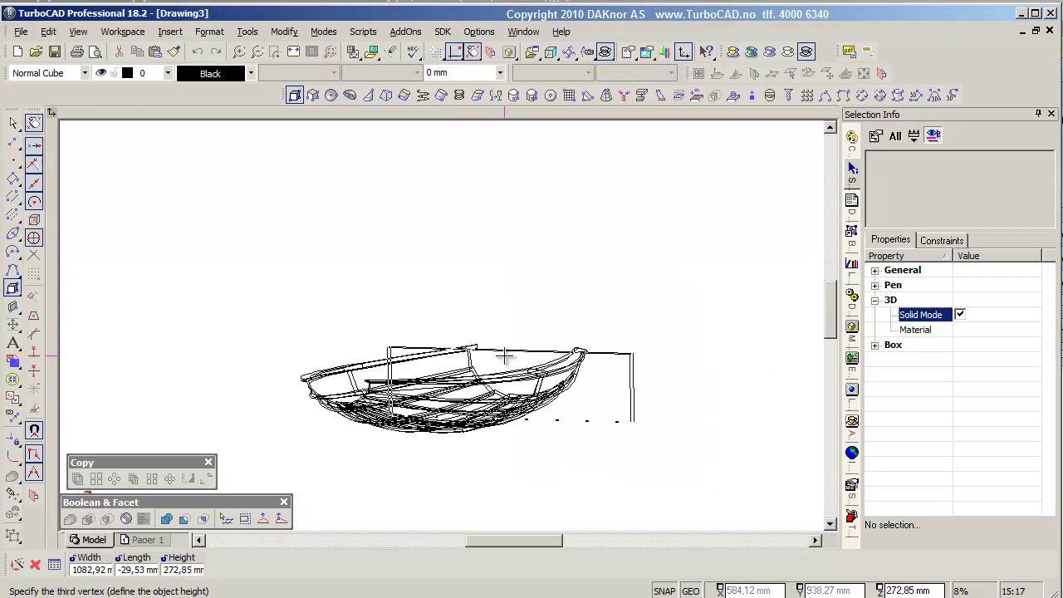
{"action": "left_click", "coordinate": [506, 356]}
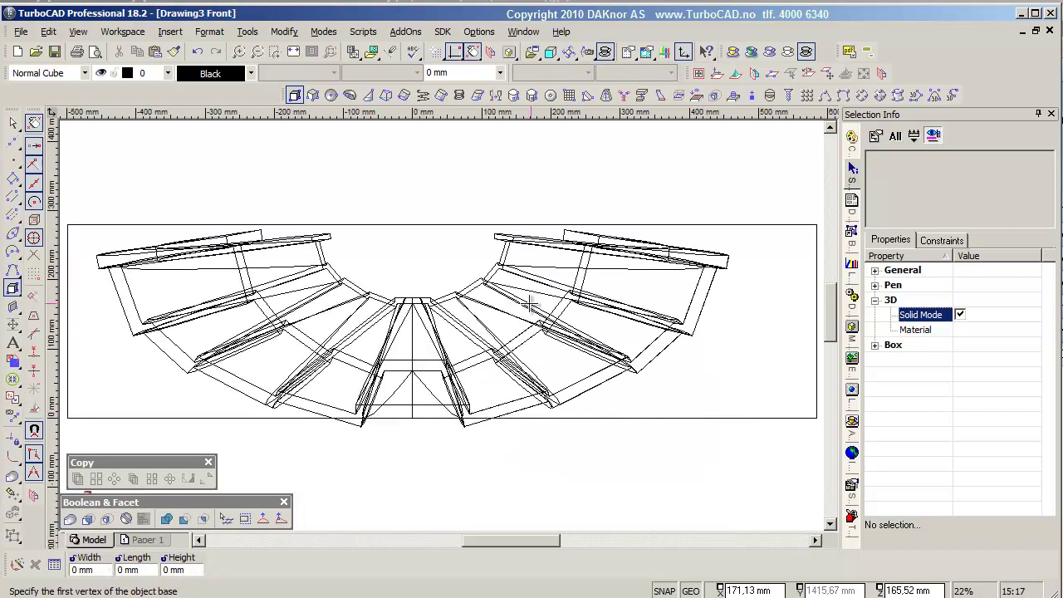
- Stretch the box to 319.37 mm tall so it reaches below the hull, then check it from the right
{"action": "left_click", "coordinate": [400, 226]}
{"action": "left_click_drag", "start_coordinate": [402, 226], "coordinate": [447, 326]}
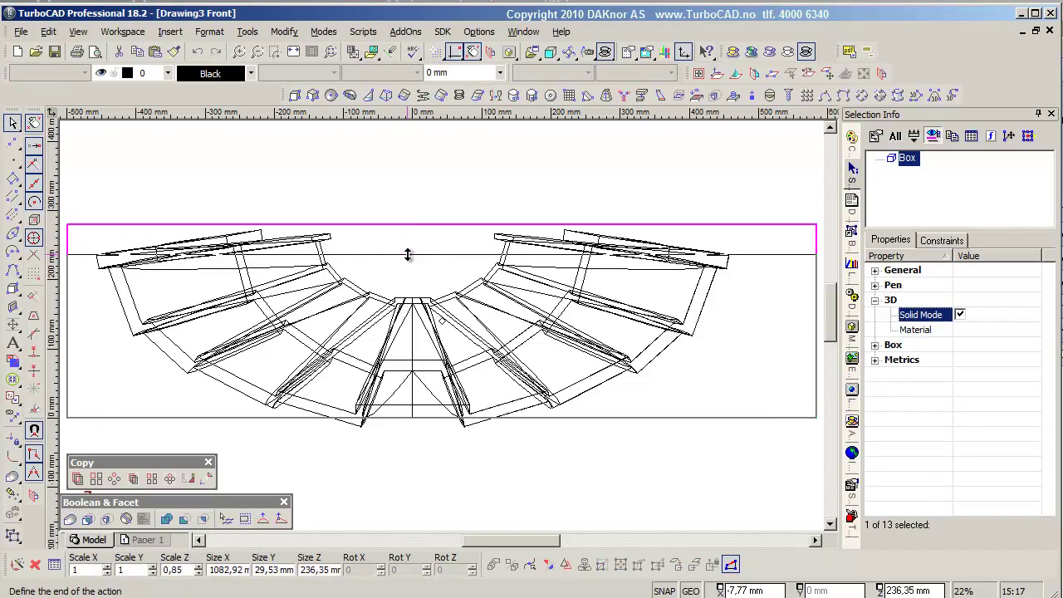
{"action": "scroll", "coordinate": [408, 251], "scroll_direction": "up", "scroll_amount": 1}
{"action": "scroll", "coordinate": [447, 325], "scroll_direction": "down", "scroll_amount": 1}
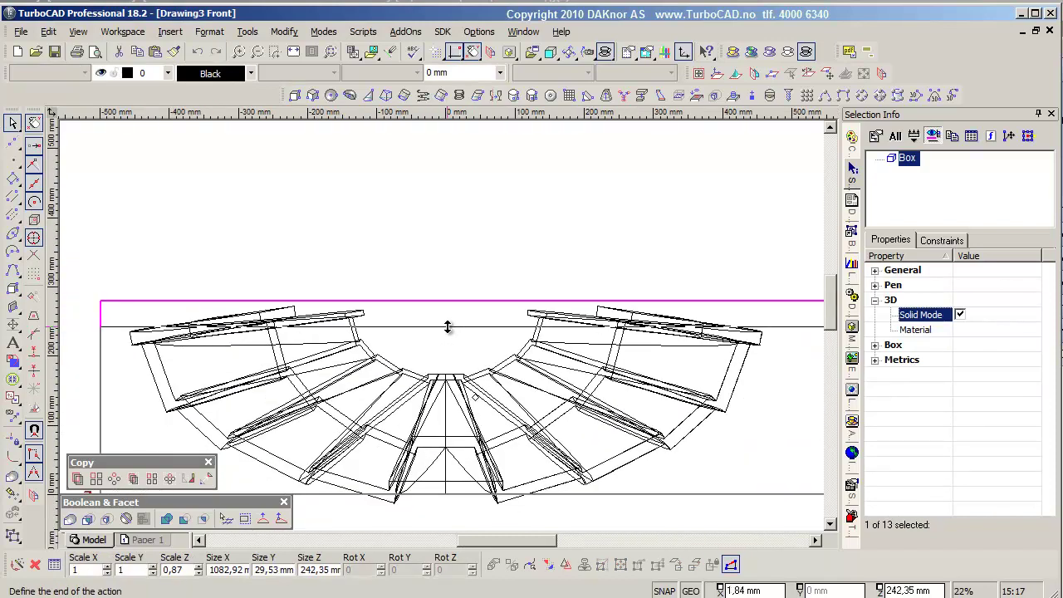
{"action": "left_click_drag", "start_coordinate": [447, 327], "coordinate": [474, 486]}
{"action": "scroll", "coordinate": [439, 328], "scroll_direction": "down", "scroll_amount": 1}
{"action": "left_click_drag", "start_coordinate": [439, 328], "coordinate": [440, 348]}
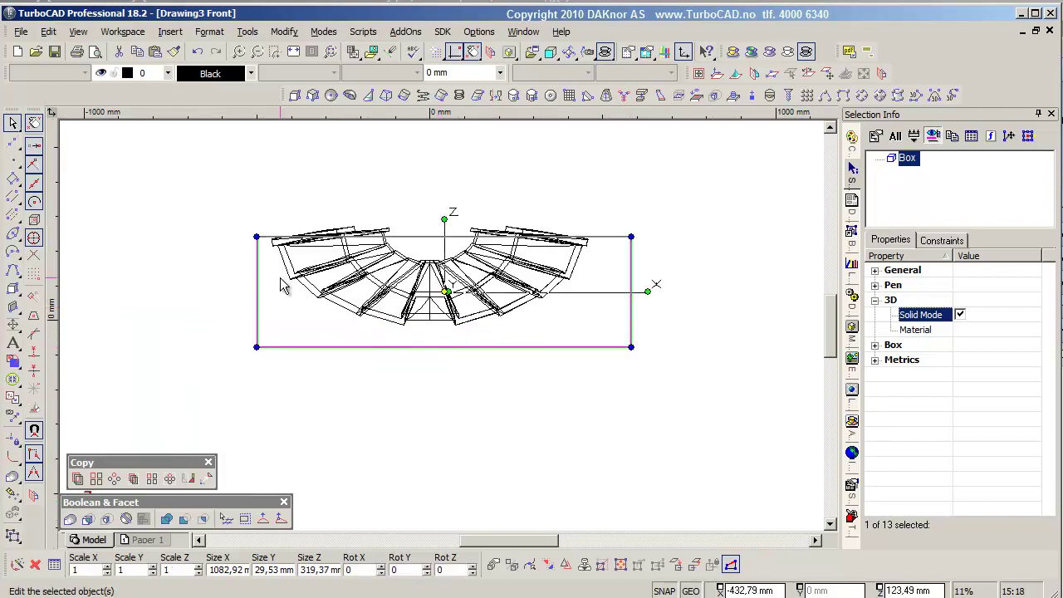
{"action": "middle_click_drag", "start_coordinate": [282, 285], "coordinate": [484, 332], "text": "shift"}
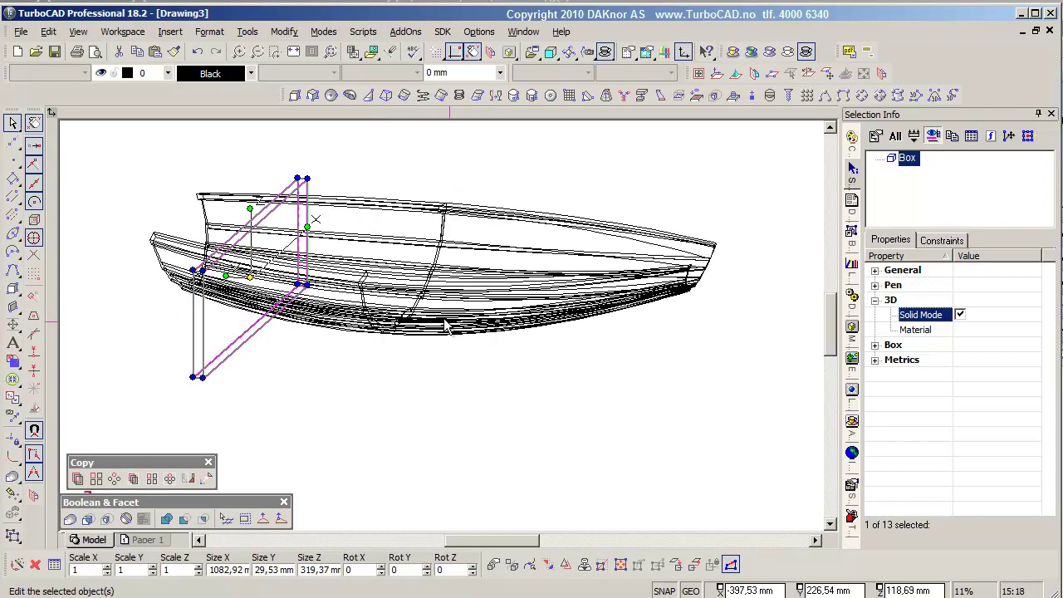
{"action": "key", "text": "ctrl+6"}
{"action": "scroll", "coordinate": [467, 330], "scroll_direction": "up", "scroll_amount": 3}
- Narrow the box into a thin post and place four copies of it along the hull
{"action": "left_click_drag", "start_coordinate": [478, 334], "coordinate": [465, 335]}
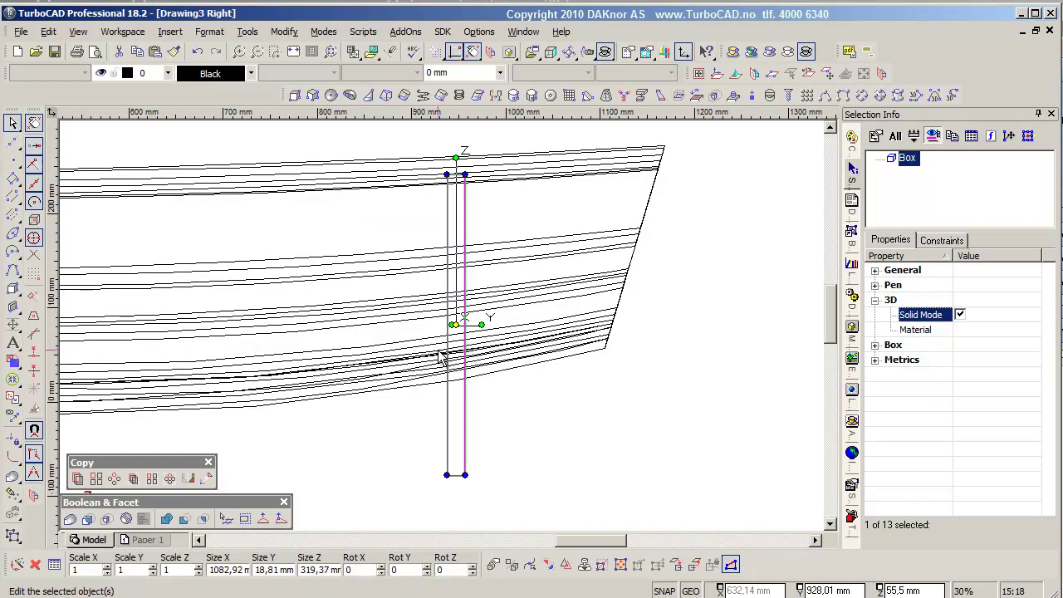
{"action": "left_click", "coordinate": [565, 564]}
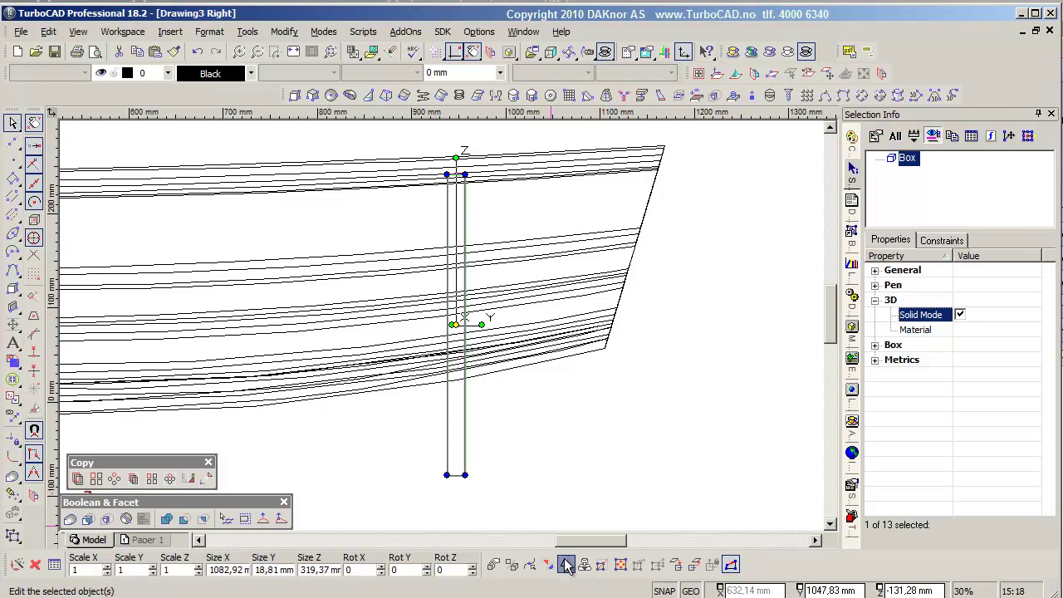
{"action": "scroll", "coordinate": [451, 335], "scroll_direction": "up", "scroll_amount": 3}
{"action": "left_click", "coordinate": [404, 335]}
{"action": "scroll", "coordinate": [382, 319], "scroll_direction": "down", "scroll_amount": 5}
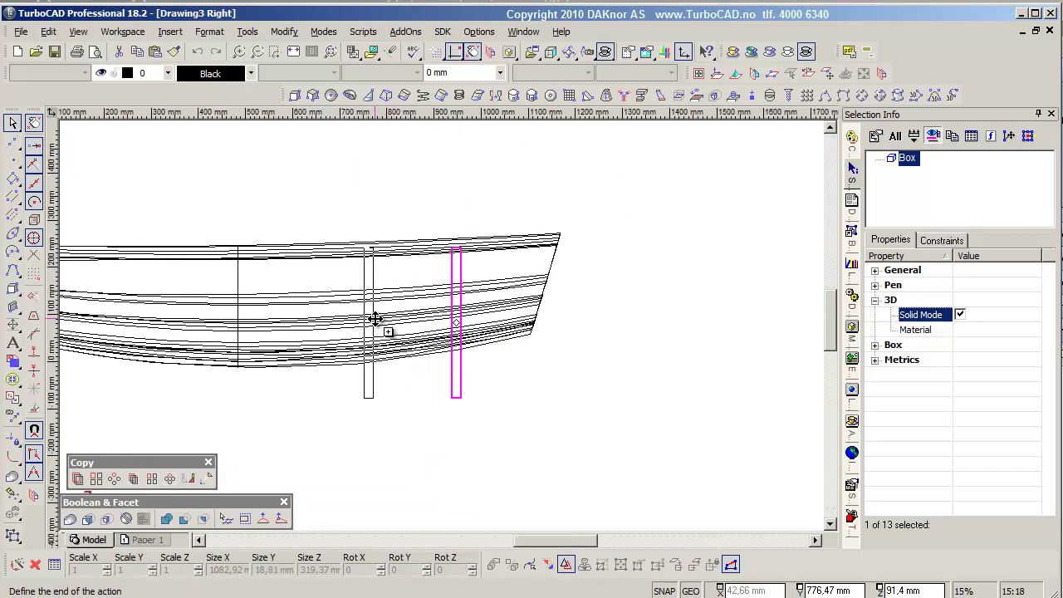
{"action": "left_click", "coordinate": [376, 319]}
{"action": "scroll", "coordinate": [424, 332], "scroll_direction": "up", "scroll_amount": 2}
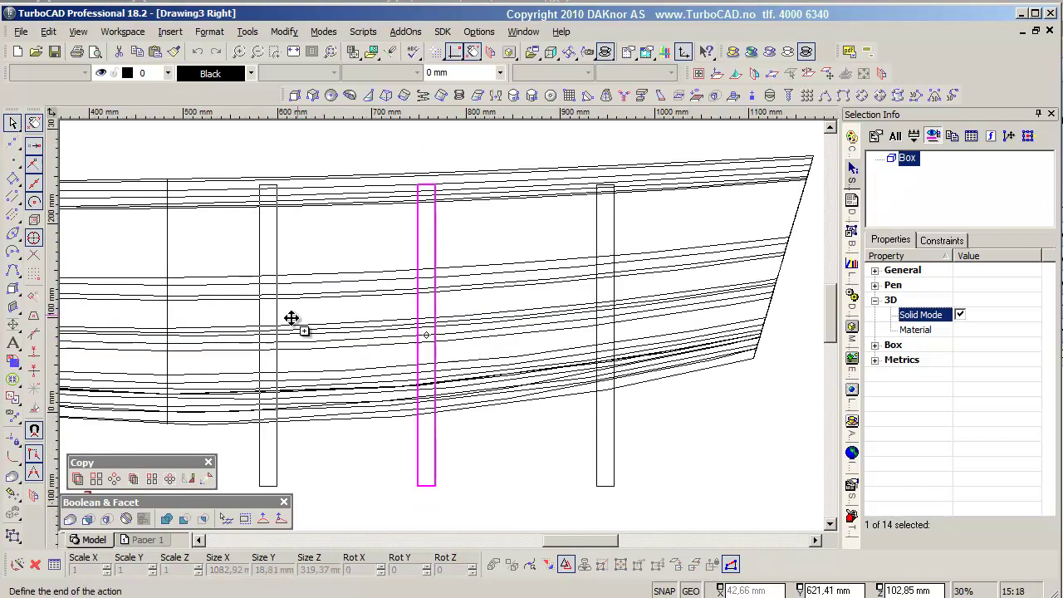
{"action": "scroll", "coordinate": [435, 339], "scroll_direction": "down", "scroll_amount": 2}
{"action": "scroll", "coordinate": [415, 343], "scroll_direction": "up", "scroll_amount": 2}
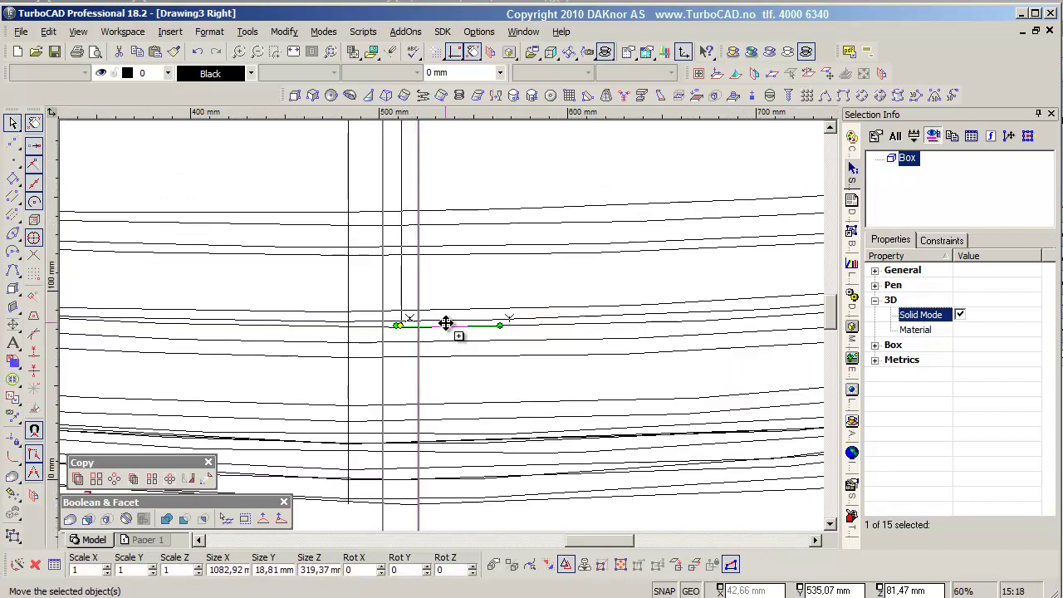
{"action": "left_click", "coordinate": [468, 332]}
{"action": "scroll", "coordinate": [347, 314], "scroll_direction": "down", "scroll_amount": 2}
{"action": "left_click", "coordinate": [345, 317]}
{"action": "scroll", "coordinate": [348, 324], "scroll_direction": "up", "scroll_amount": 2}
{"action": "scroll", "coordinate": [424, 324], "scroll_direction": "down", "scroll_amount": 3}
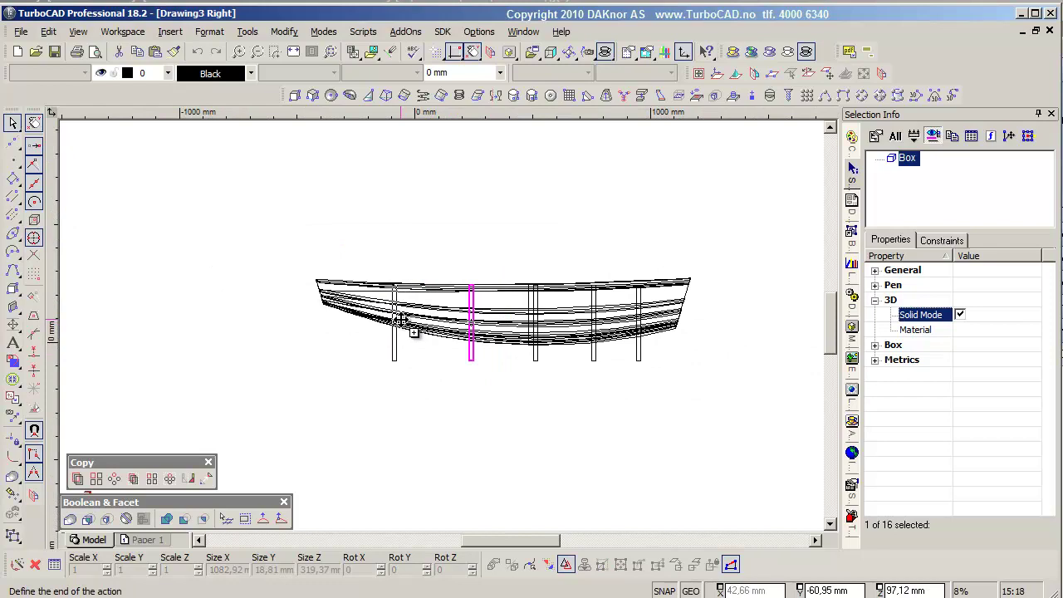
{"action": "left_click", "coordinate": [396, 319]}
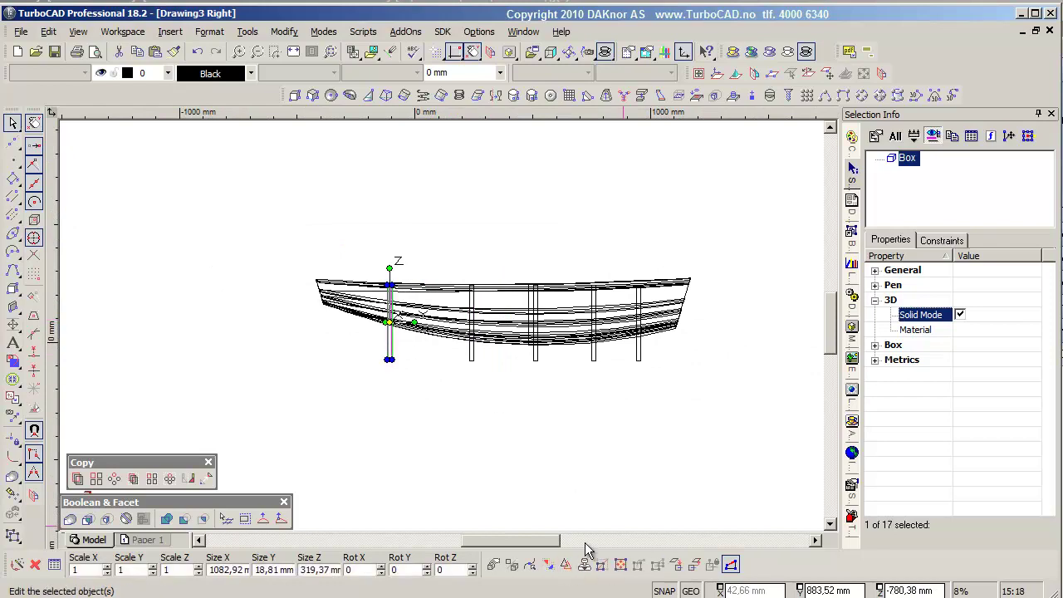
{"action": "scroll", "coordinate": [474, 359], "scroll_direction": "up", "scroll_amount": 1}
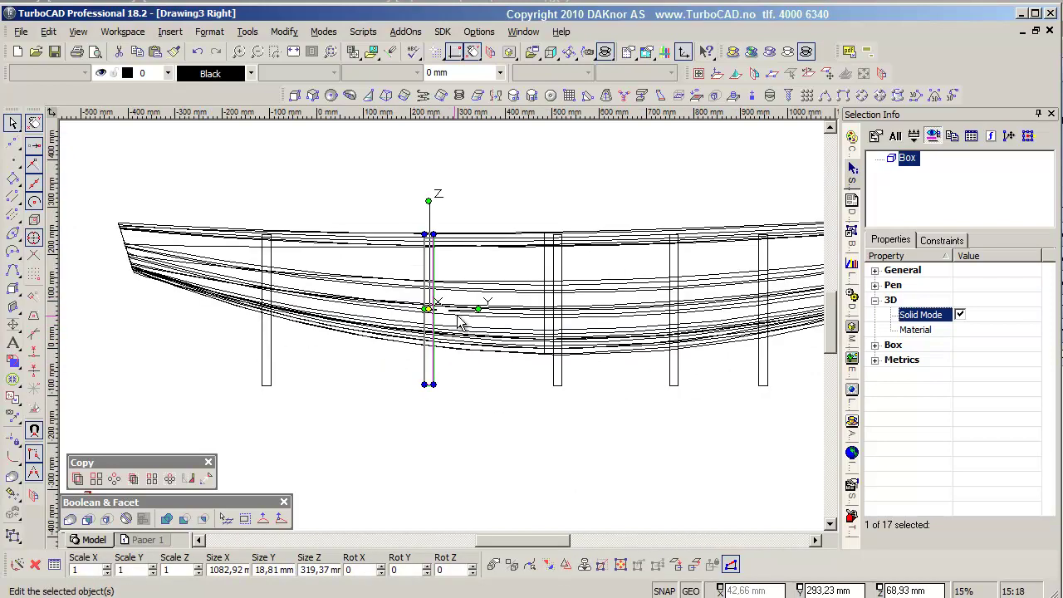
- Shift individual posts left along the hull to even out their spacing
{"action": "left_click", "coordinate": [558, 387]}
{"action": "left_click_drag", "start_coordinate": [557, 308], "coordinate": [547, 308]}
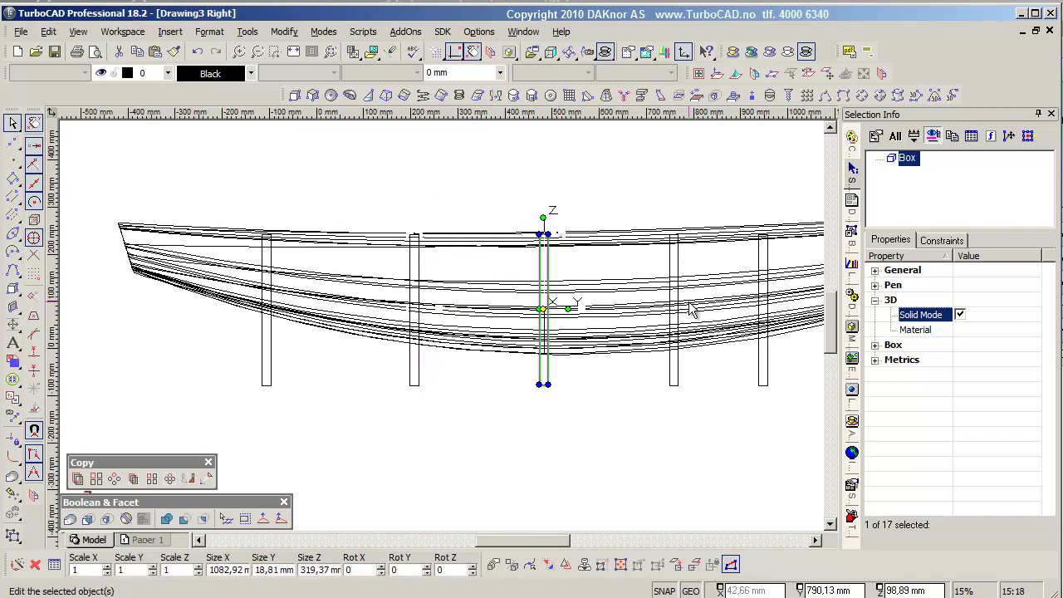
{"action": "middle_click_drag", "start_coordinate": [667, 359], "coordinate": [453, 332]}
{"action": "scroll", "coordinate": [448, 357], "scroll_direction": "up", "scroll_amount": 1}
{"action": "left_click_drag", "start_coordinate": [427, 319], "coordinate": [399, 320]}
{"action": "left_click", "coordinate": [399, 320]}
{"action": "scroll", "coordinate": [416, 324], "scroll_direction": "down", "scroll_amount": 3}
{"action": "scroll", "coordinate": [440, 328], "scroll_direction": "up", "scroll_amount": 2}
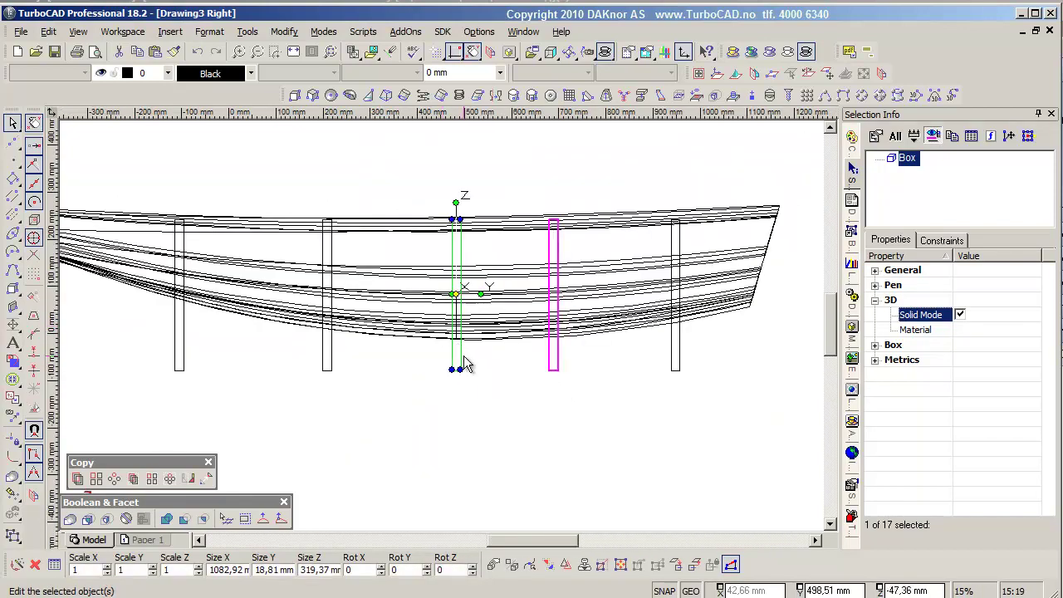
{"action": "scroll", "coordinate": [444, 328], "scroll_direction": "up", "scroll_amount": 1}
{"action": "left_click_drag", "start_coordinate": [443, 328], "coordinate": [407, 328]}
{"action": "scroll", "coordinate": [421, 328], "scroll_direction": "down", "scroll_amount": 2}
{"action": "scroll", "coordinate": [469, 357], "scroll_direction": "up", "scroll_amount": 1}
{"action": "scroll", "coordinate": [461, 345], "scroll_direction": "down", "scroll_amount": 1}
- Select five posts together and move them slightly left
{"action": "left_click", "coordinate": [598, 391]}
{"action": "left_click_drag", "start_coordinate": [657, 382], "coordinate": [352, 339]}
{"action": "left_click_drag", "start_coordinate": [521, 304], "coordinate": [511, 304]}
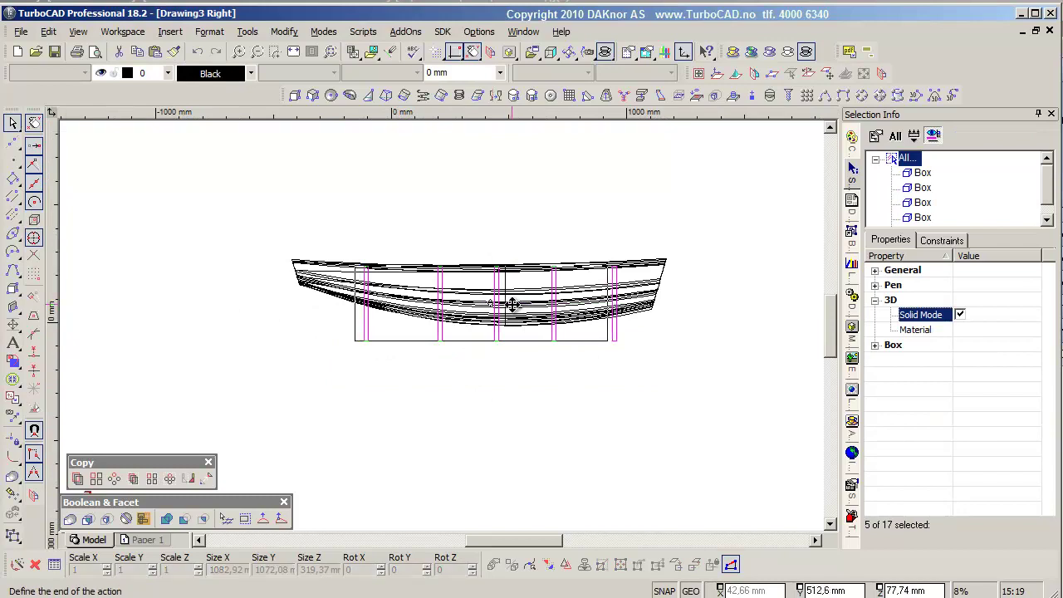
{"action": "left_click", "coordinate": [517, 307]}
- Copy a post to the hull's right and left ends, keeping the original
{"action": "left_click", "coordinate": [686, 346]}
{"action": "left_click", "coordinate": [610, 327]}
{"action": "scroll", "coordinate": [613, 328], "scroll_direction": "up", "scroll_amount": 1}
{"action": "scroll", "coordinate": [453, 325], "scroll_direction": "up", "scroll_amount": 1}
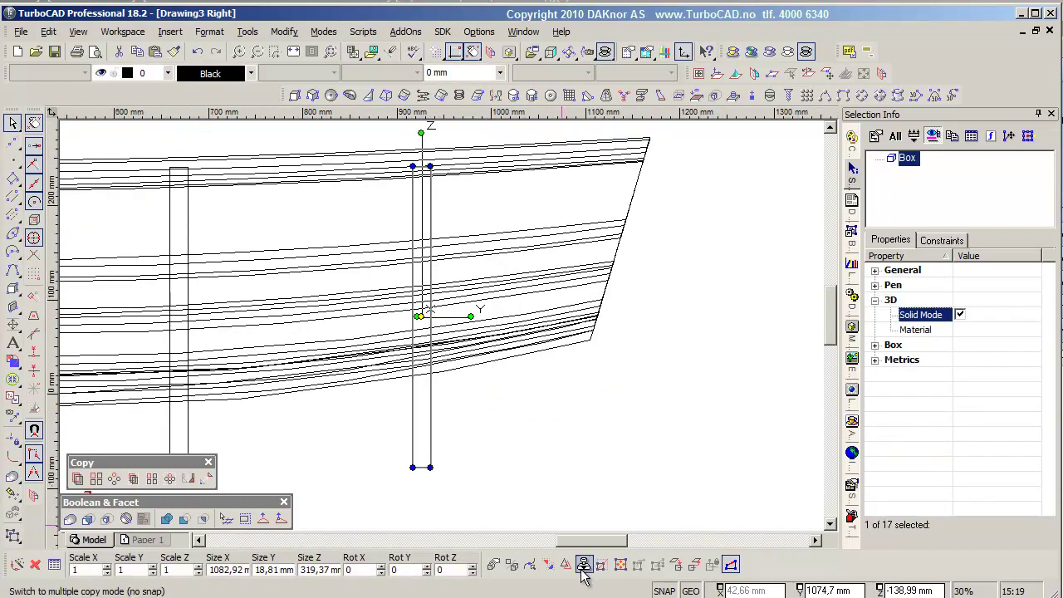
{"action": "left_click", "coordinate": [565, 565]}
{"action": "left_click", "coordinate": [446, 319]}
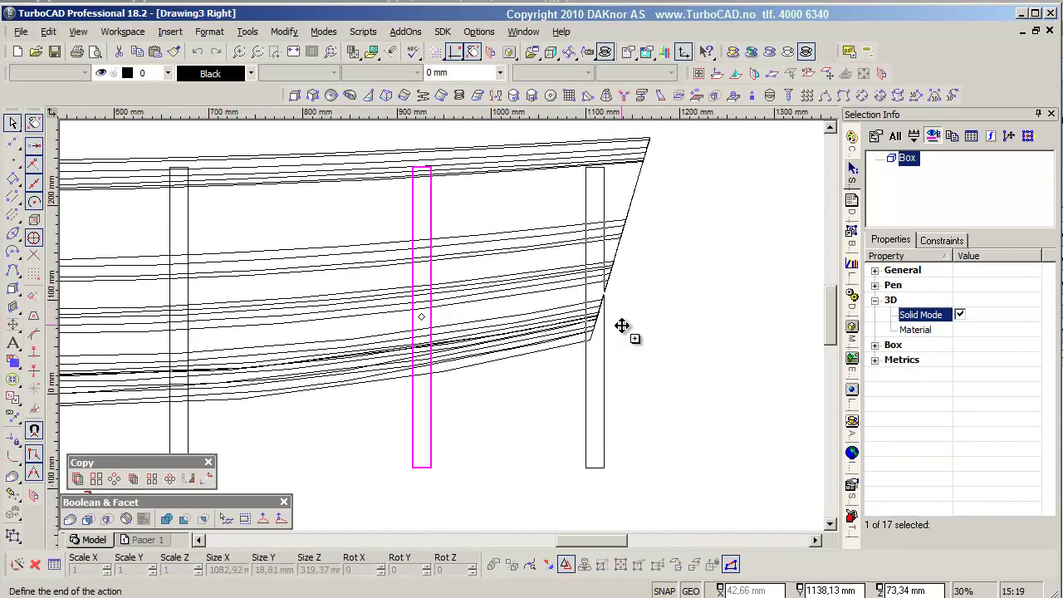
{"action": "left_click", "coordinate": [623, 325]}
{"action": "scroll", "coordinate": [619, 324], "scroll_direction": "up", "scroll_amount": 1}
{"action": "scroll", "coordinate": [448, 323], "scroll_direction": "down", "scroll_amount": 2}
{"action": "scroll", "coordinate": [448, 323], "scroll_direction": "down", "scroll_amount": 1}
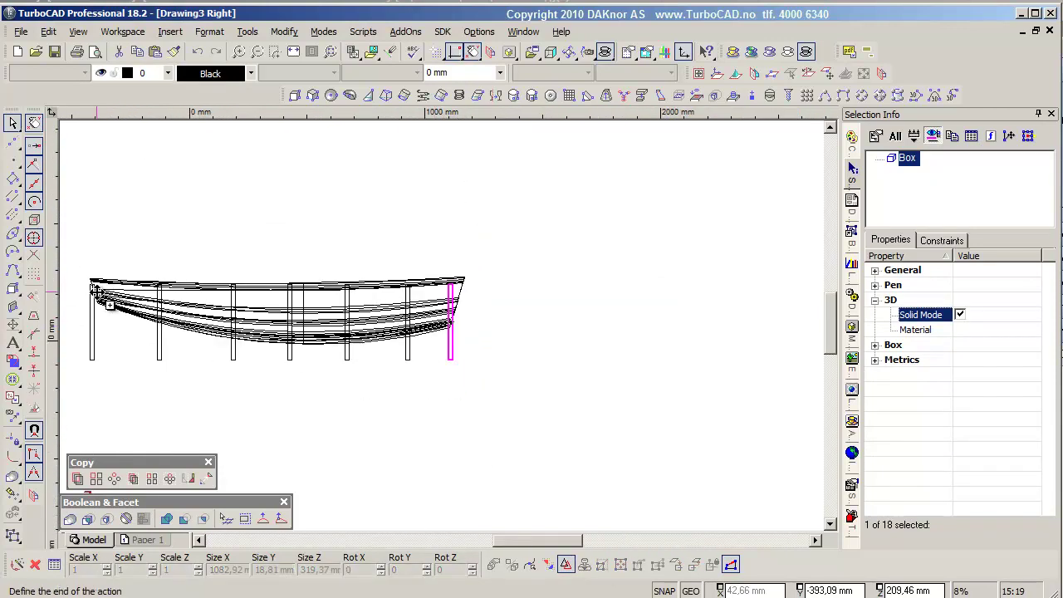
{"action": "left_click", "coordinate": [93, 320]}
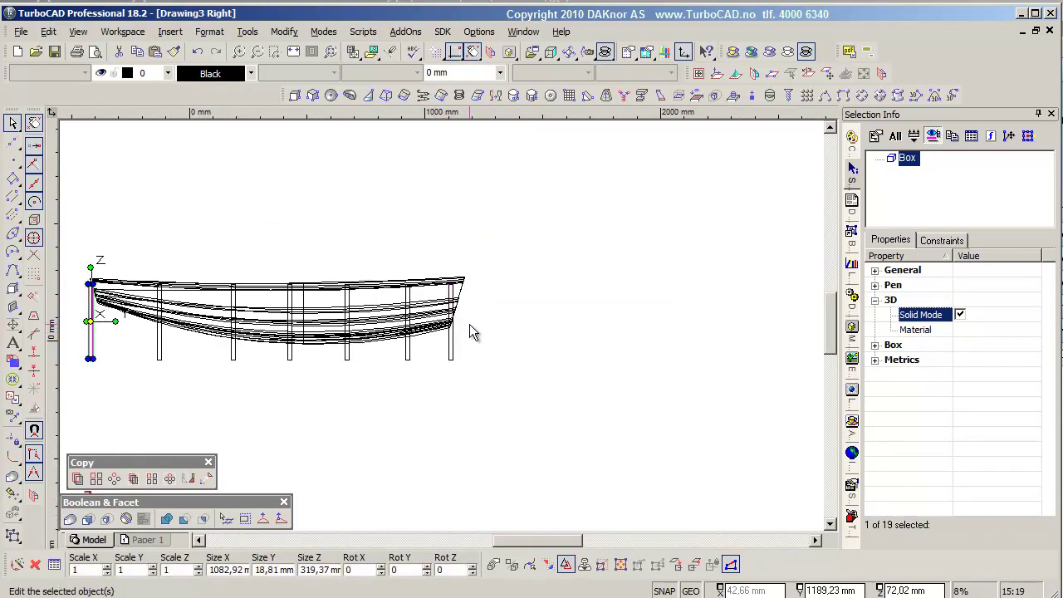
{"action": "scroll", "coordinate": [449, 323], "scroll_direction": "up", "scroll_amount": 1}
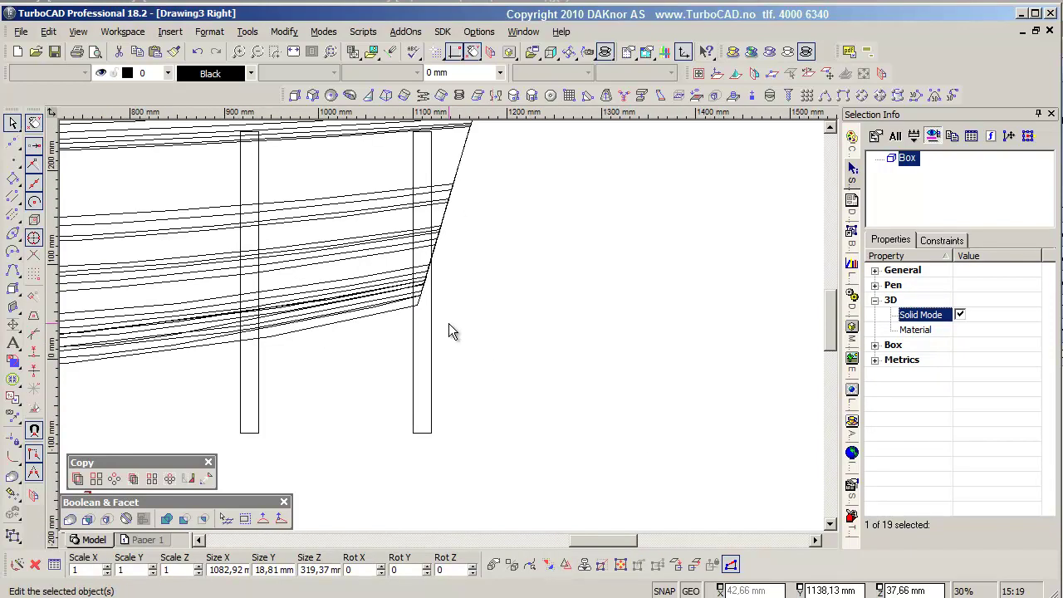
- Cancel the stray move, tilt the right-end post about X to follow the stern, and seat it against the hull end
{"action": "right_click", "coordinate": [435, 178]}
{"action": "left_click", "coordinate": [465, 197]}
{"action": "left_click", "coordinate": [432, 413]}
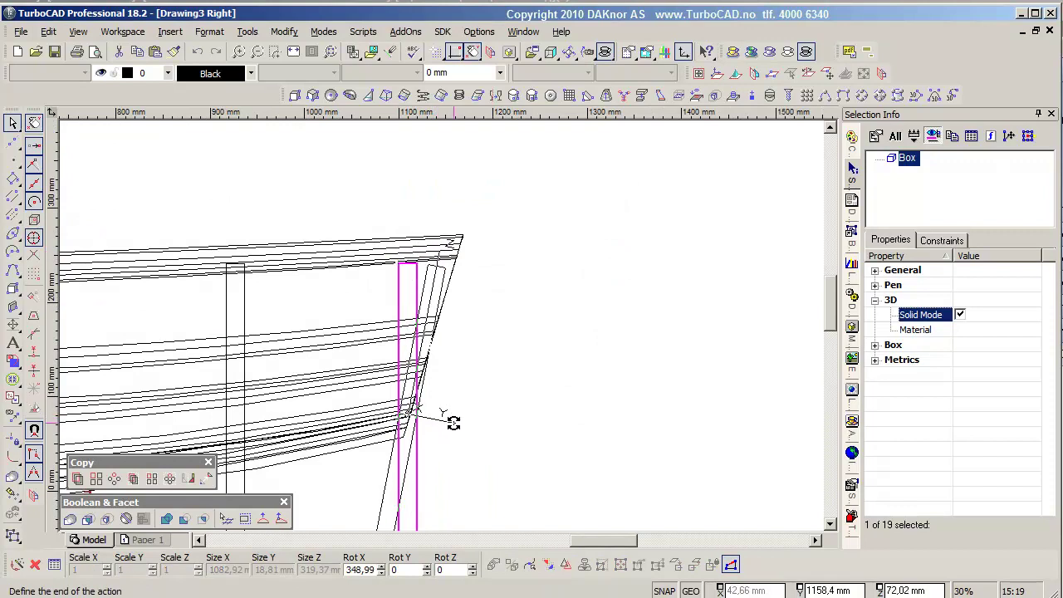
{"action": "left_click", "coordinate": [745, 510]}
{"action": "scroll", "coordinate": [462, 290], "scroll_direction": "up", "scroll_amount": 2}
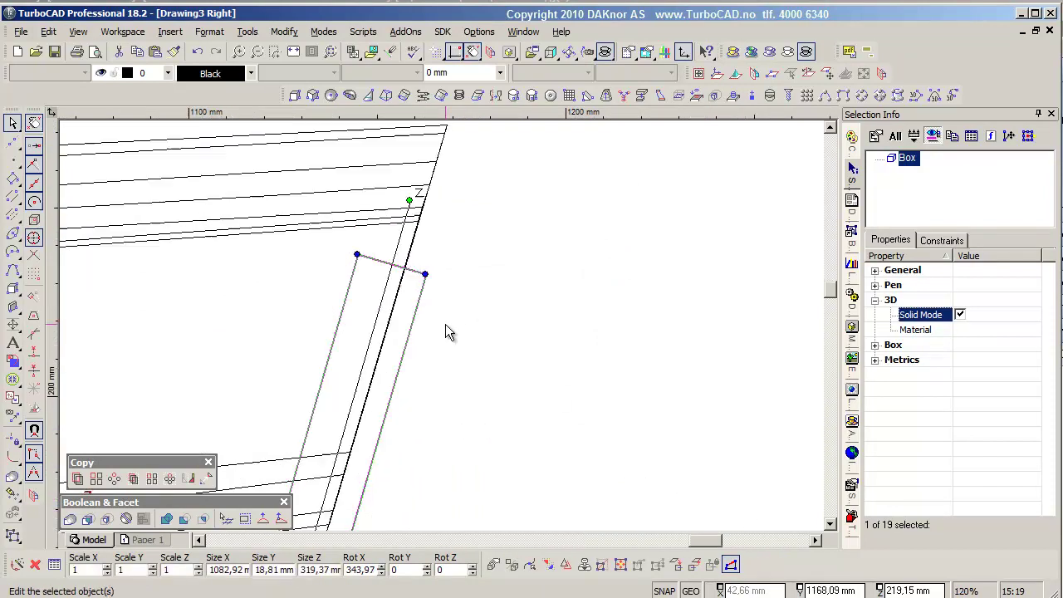
{"action": "left_click", "coordinate": [394, 249]}
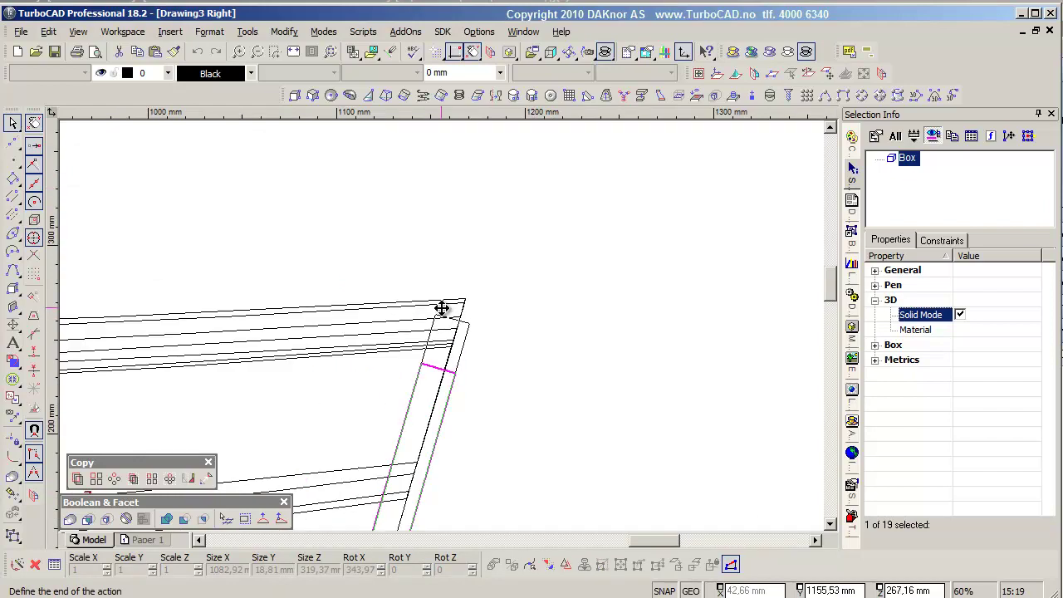
{"action": "left_click", "coordinate": [446, 298]}
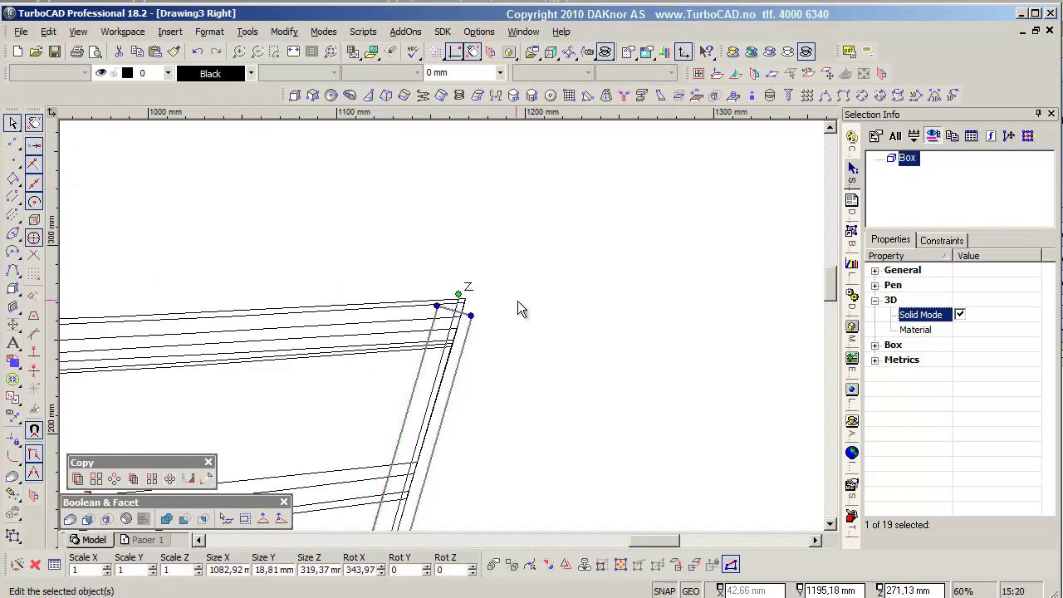
- Tilt the left-end post about X to match the bow's slope and drop it against the bow
{"action": "scroll", "coordinate": [499, 302], "scroll_direction": "down", "scroll_amount": 2}
{"action": "scroll", "coordinate": [444, 332], "scroll_direction": "up", "scroll_amount": 1}
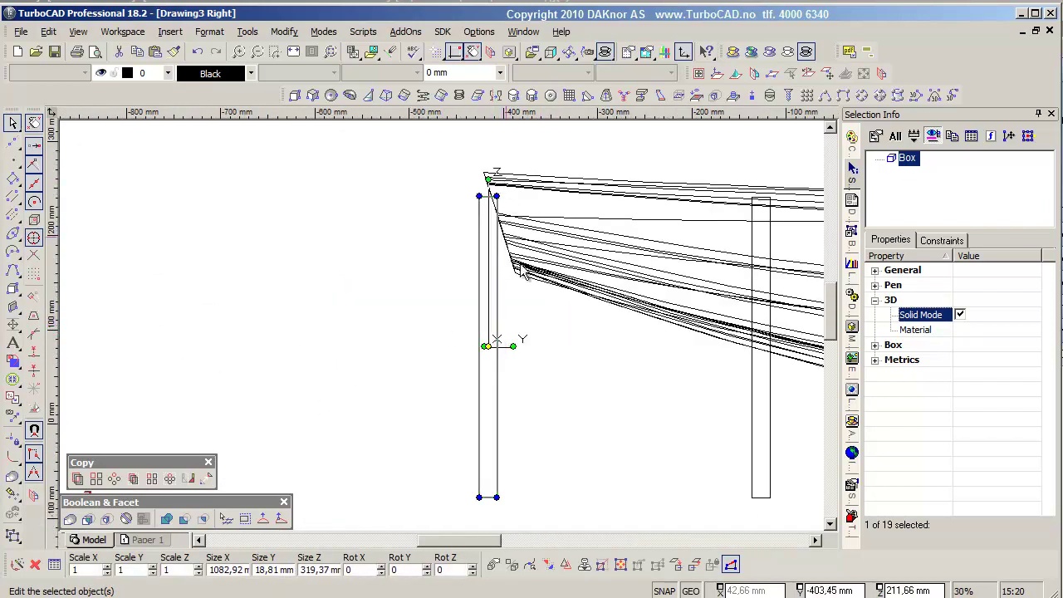
{"action": "left_click", "coordinate": [510, 344]}
{"action": "left_click", "coordinate": [728, 274]}
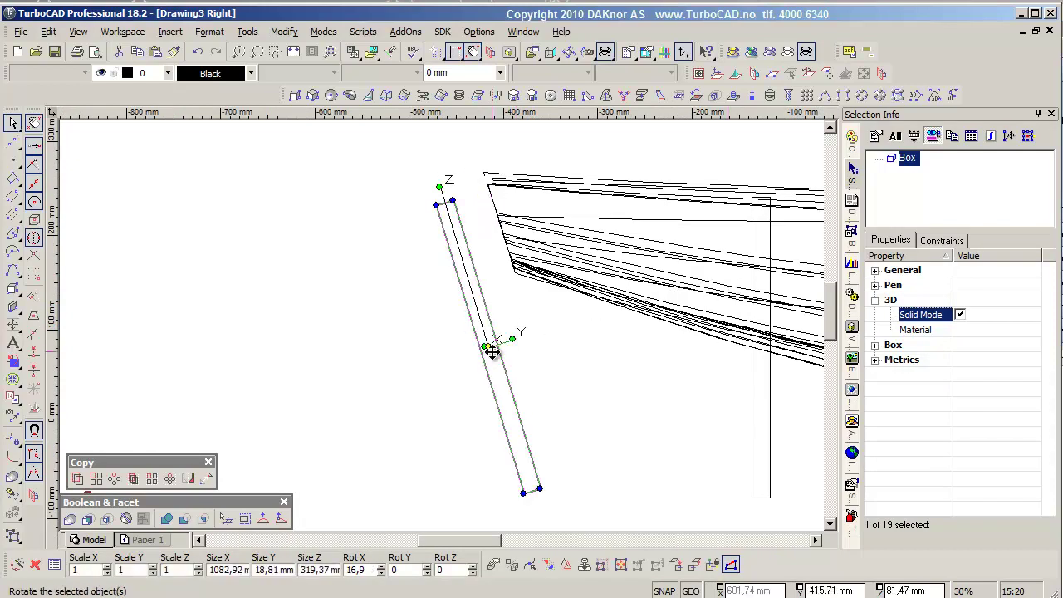
{"action": "scroll", "coordinate": [494, 347], "scroll_direction": "up", "scroll_amount": 2}
{"action": "left_click", "coordinate": [468, 314]}
{"action": "scroll", "coordinate": [440, 296], "scroll_direction": "down", "scroll_amount": 2}
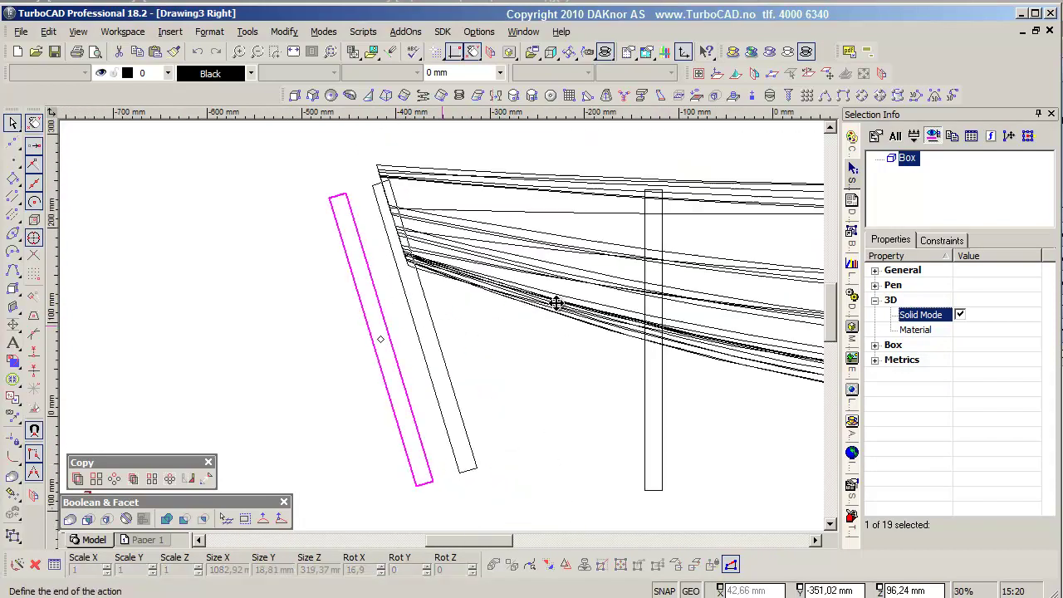
{"action": "left_click", "coordinate": [444, 297]}
{"action": "scroll", "coordinate": [463, 331], "scroll_direction": "up", "scroll_amount": 4}
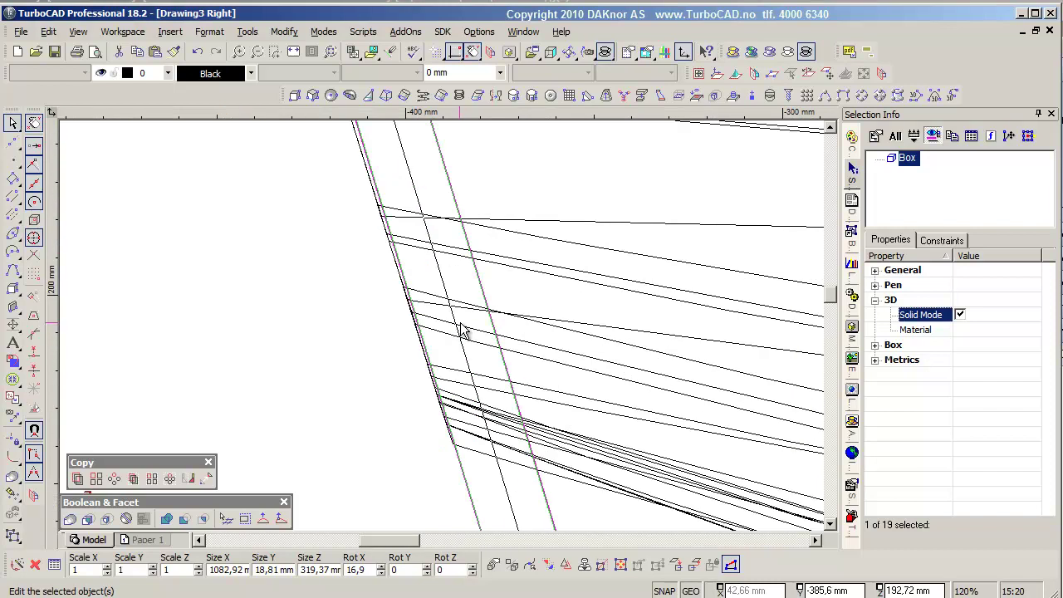
- Fine-position the left post flush with the bow edge, then clear the selection
{"action": "left_click", "coordinate": [462, 339]}
{"action": "scroll", "coordinate": [445, 315], "scroll_direction": "down", "scroll_amount": 2}
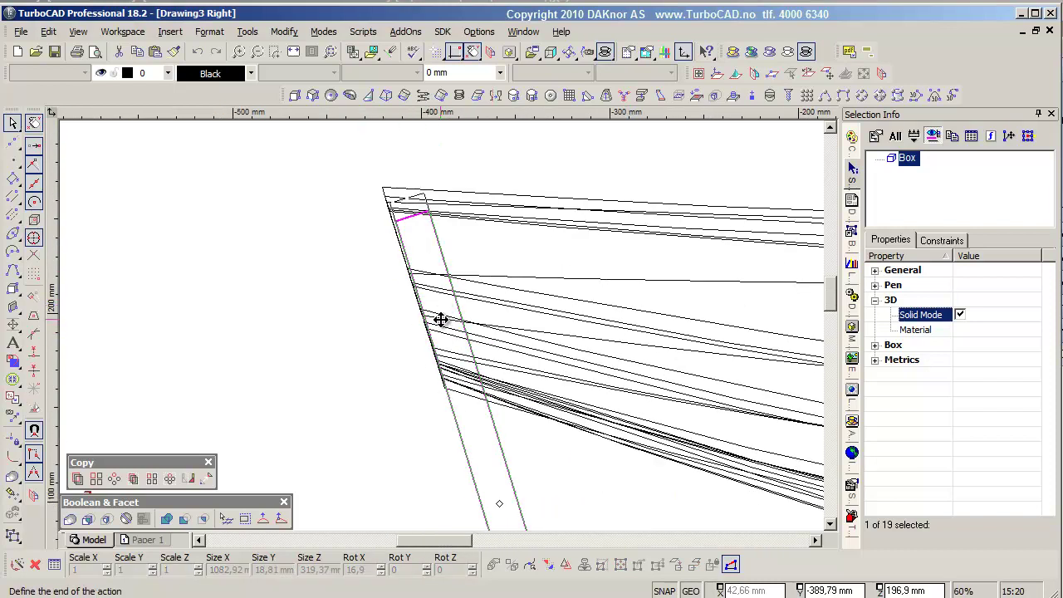
{"action": "left_click", "coordinate": [441, 317]}
{"action": "scroll", "coordinate": [438, 315], "scroll_direction": "up", "scroll_amount": 6}
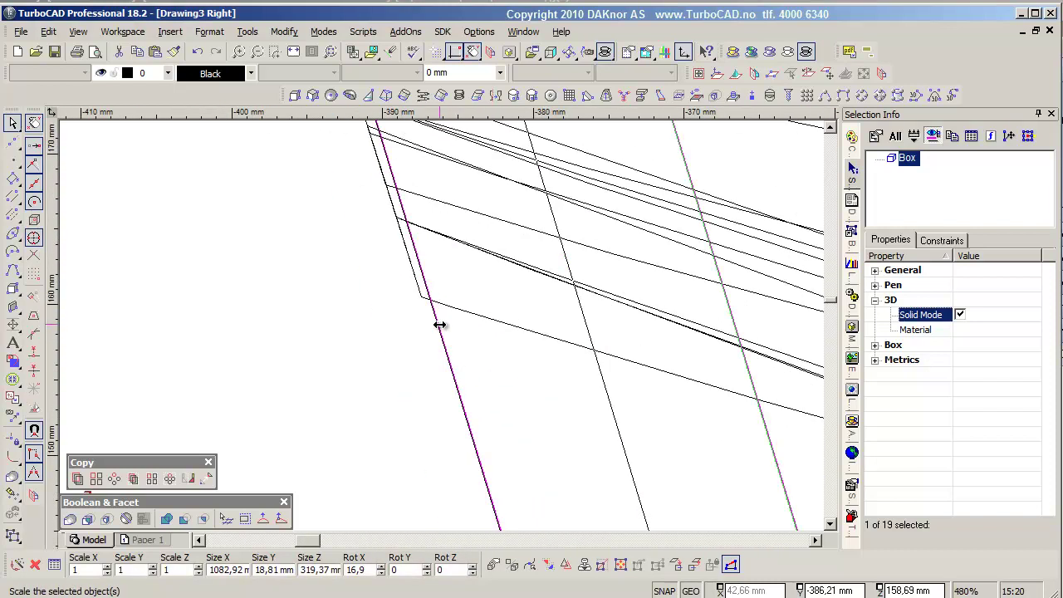
{"action": "scroll", "coordinate": [439, 325], "scroll_direction": "down", "scroll_amount": 5}
{"action": "left_click", "coordinate": [432, 297]}
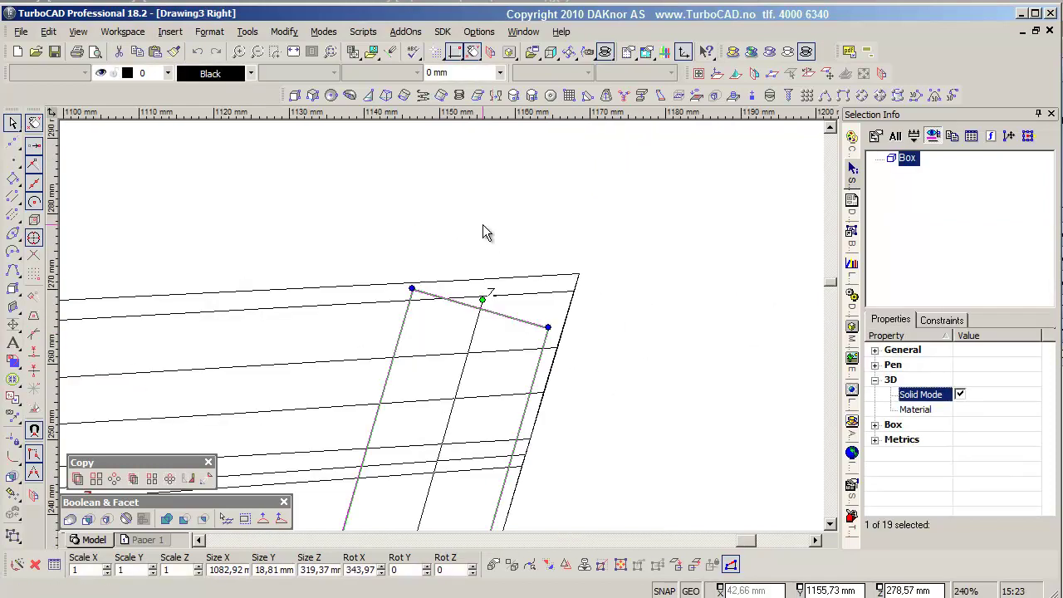
{"action": "mouse_move", "coordinate": [390, 337]}
{"action": "left_mouse_down"}
{"action": "mouse_move", "coordinate": [804, 316]}
{"action": "mouse_move", "coordinate": [346, 332]}
{"action": "left_mouse_up"}
{"action": "left_click", "coordinate": [742, 342]}
- Unite the seven frame posts into one solid with Boolean Add
{"action": "mouse_move", "coordinate": [796, 348]}
{"action": "left_mouse_down"}
{"action": "mouse_move", "coordinate": [609, 309]}
{"action": "mouse_move", "coordinate": [415, 317]}
{"action": "left_mouse_up"}
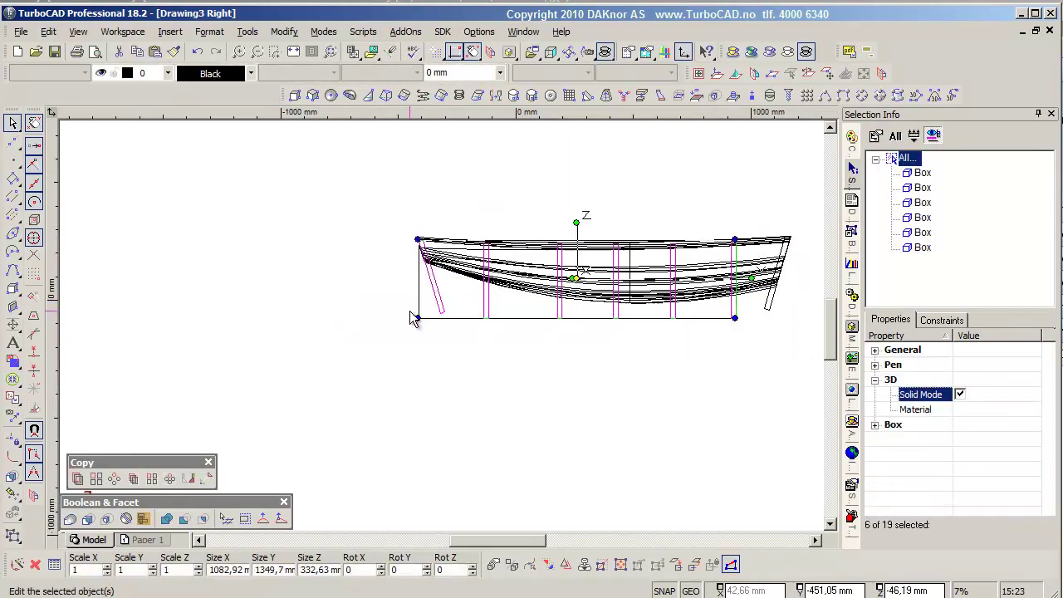
{"action": "left_click", "coordinate": [766, 314], "text": "shift"}
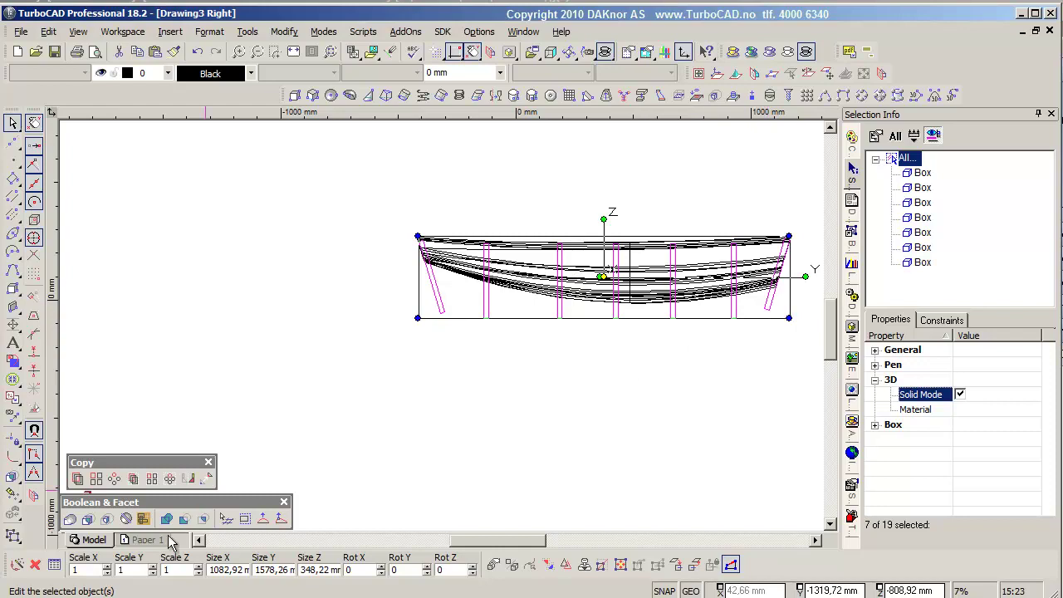
{"action": "left_click", "coordinate": [143, 519]}
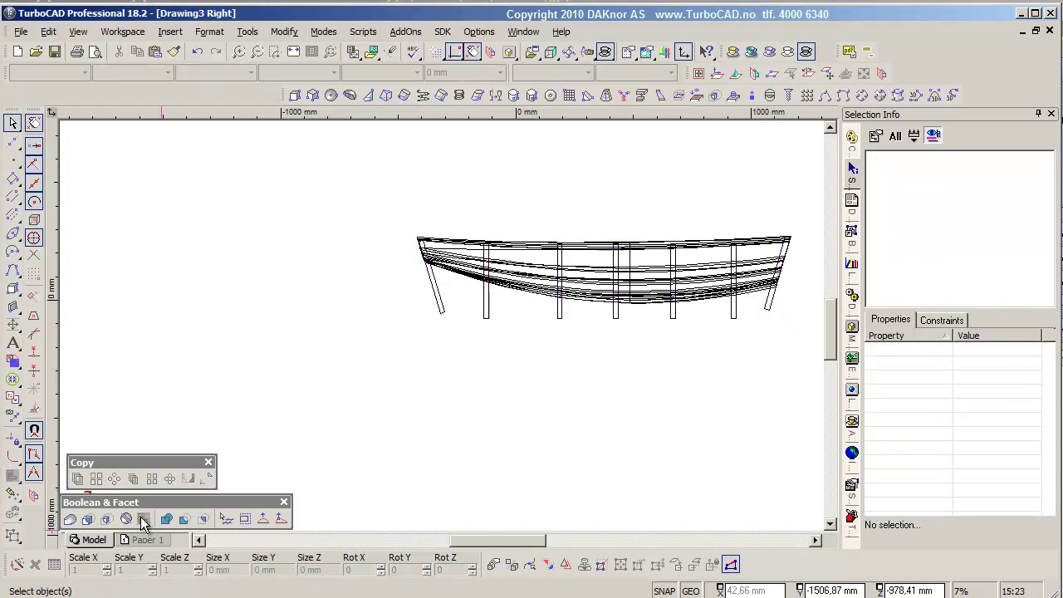
{"action": "middle_click_drag", "start_coordinate": [251, 422], "coordinate": [597, 424]}
{"action": "scroll", "coordinate": [423, 280], "scroll_direction": "up", "scroll_amount": 3}
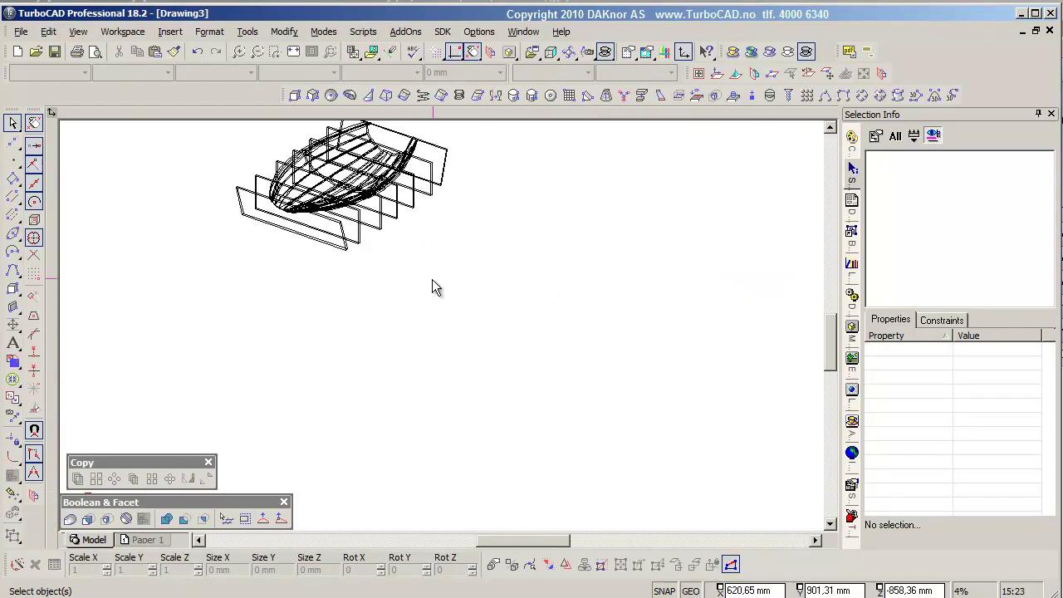
{"action": "scroll", "coordinate": [423, 357], "scroll_direction": "up", "scroll_amount": 2}
- Boolean Subtract the hull from the combined frame solid, leaving hull-shaped cut-outs
{"action": "left_click", "coordinate": [403, 357]}
{"action": "left_click", "coordinate": [586, 432]}
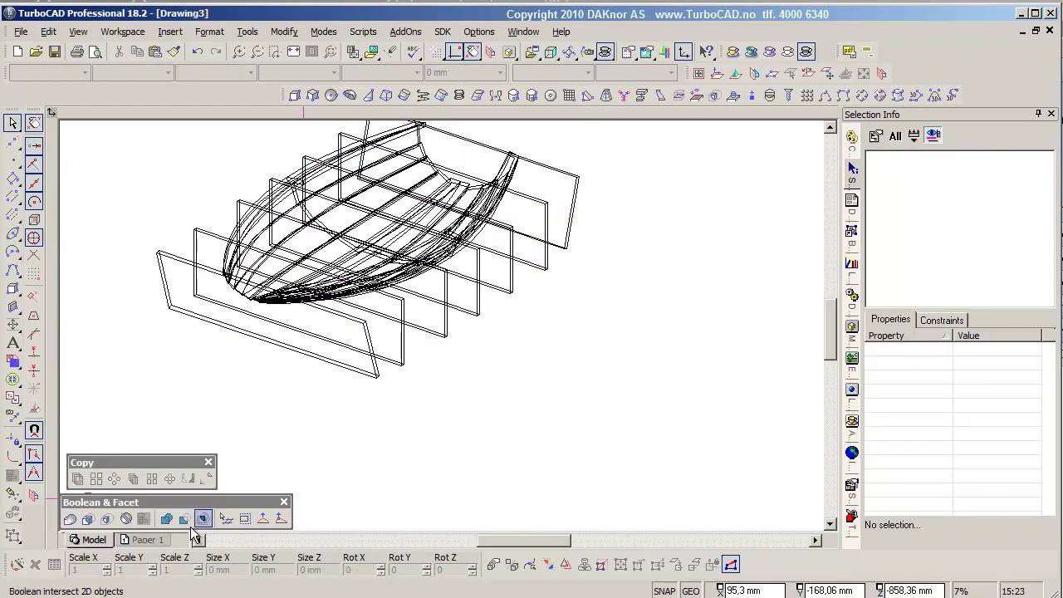
{"action": "left_click", "coordinate": [87, 520]}
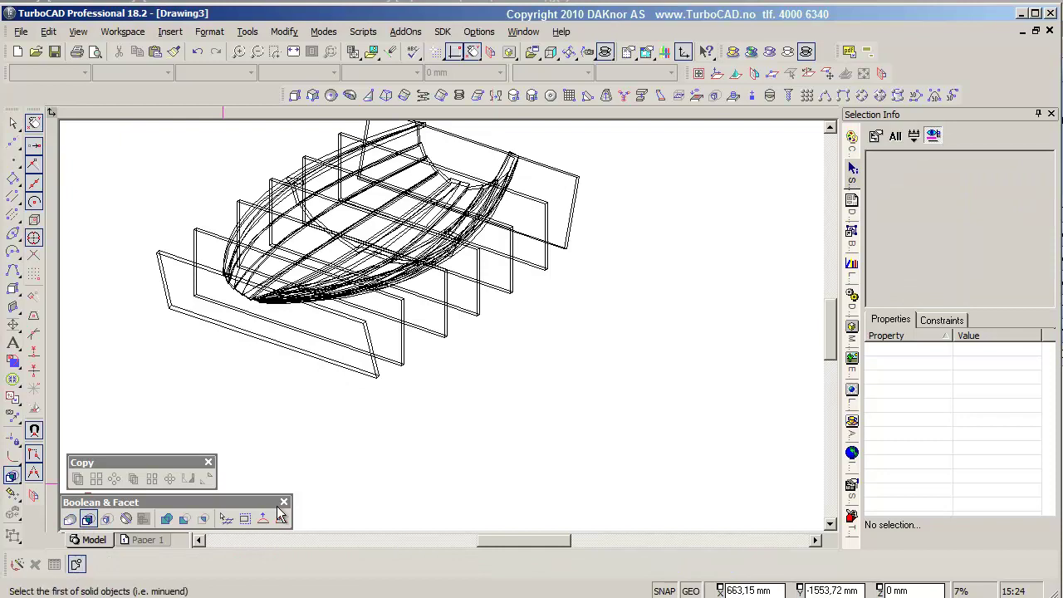
{"action": "scroll", "coordinate": [540, 274], "scroll_direction": "up", "scroll_amount": 3}
{"action": "left_click", "coordinate": [547, 329]}
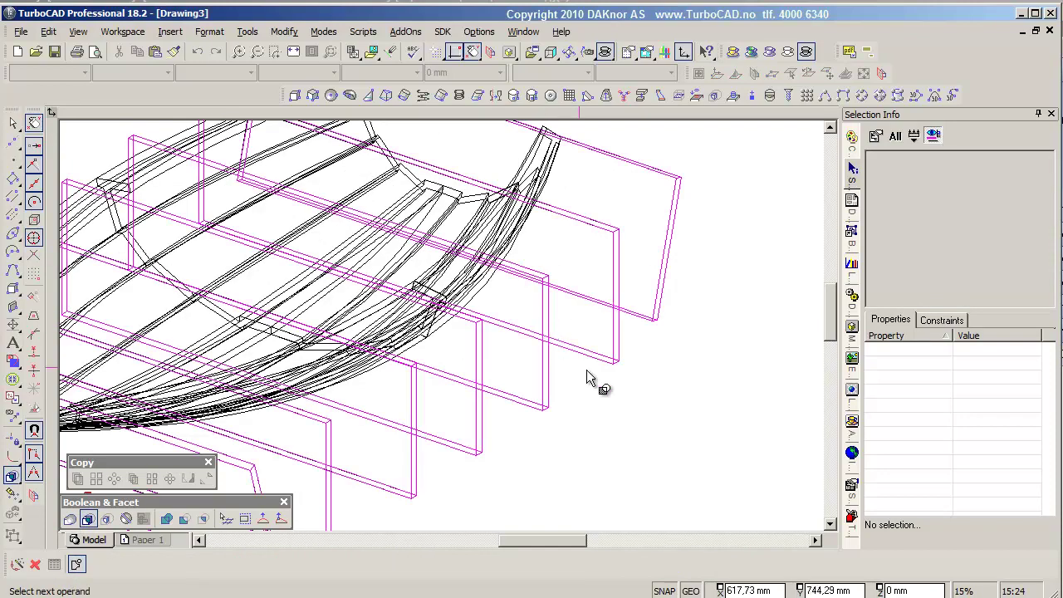
{"action": "left_click", "coordinate": [510, 237]}
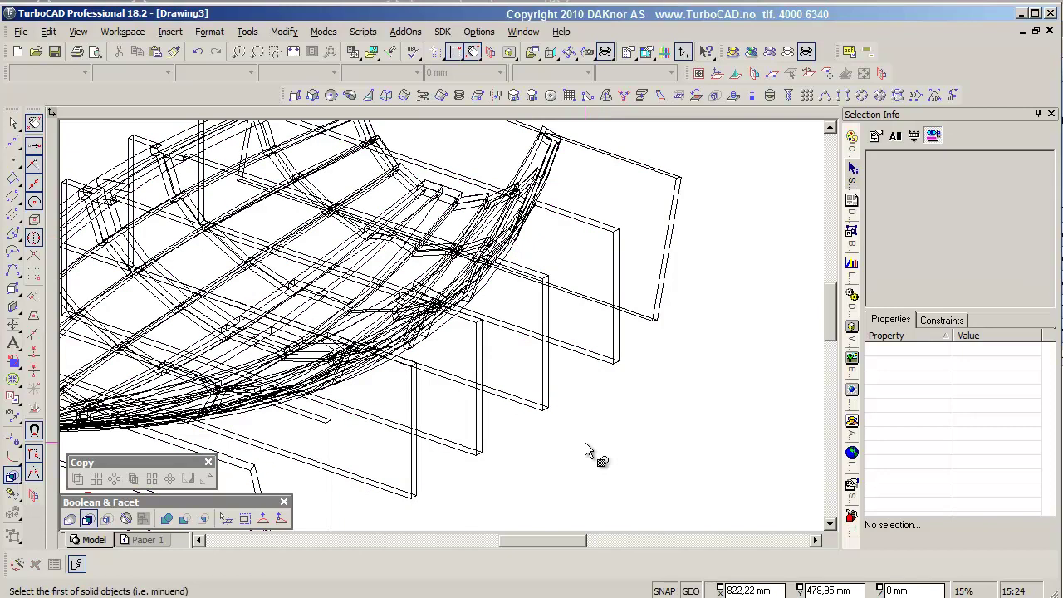
{"action": "scroll", "coordinate": [461, 342], "scroll_direction": "down", "scroll_amount": 5}
{"action": "key", "text": "Escape"}
{"action": "scroll", "coordinate": [496, 345], "scroll_direction": "up", "scroll_amount": 2}
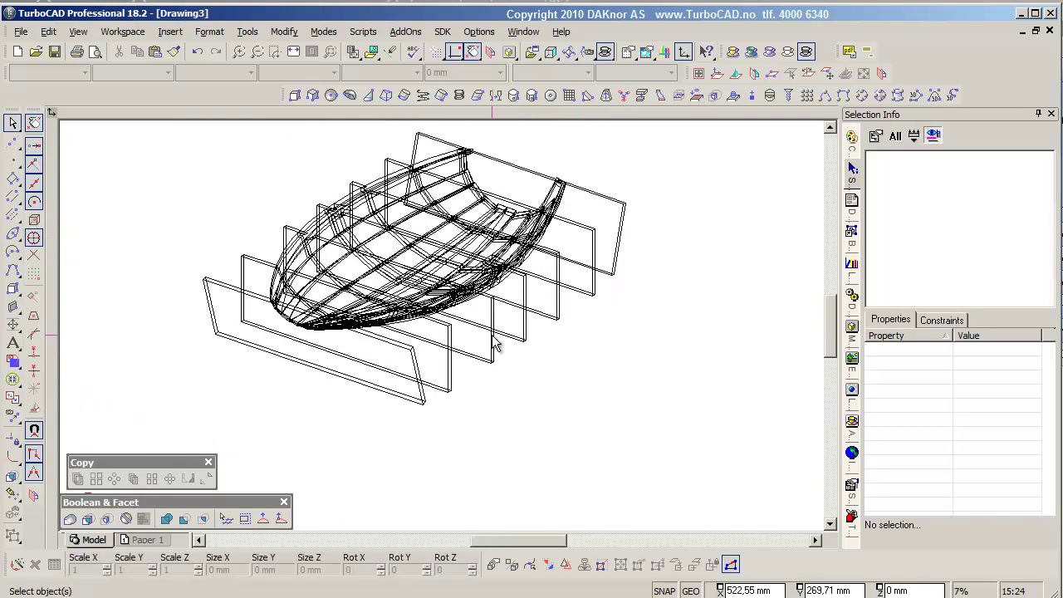
{"action": "left_click", "coordinate": [494, 345]}
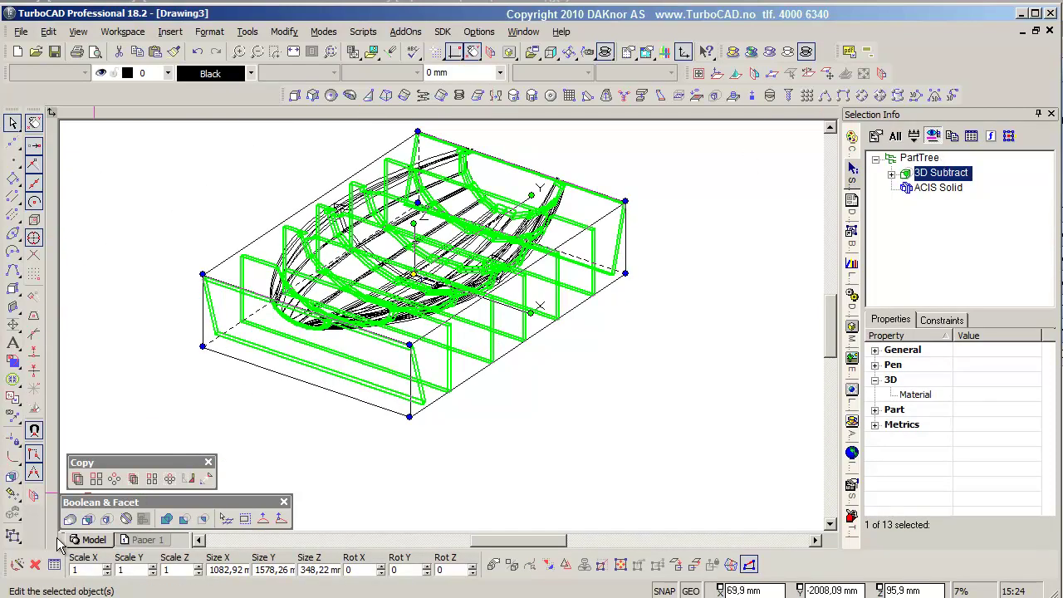
- Explode the 3D Subtract solid into separate frame pieces and show the boat with hidden lines removed
{"action": "left_click", "coordinate": [11, 536]}
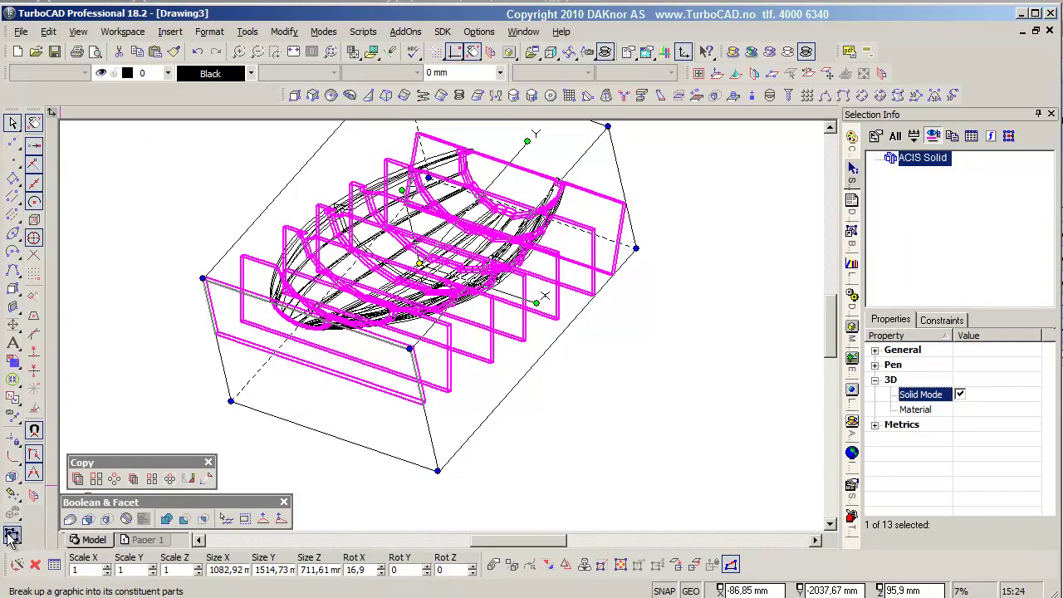
{"action": "left_click", "coordinate": [11, 537]}
{"action": "mouse_move", "coordinate": [525, 459]}
{"action": "middle_mouse_down", "text": "shift"}
{"action": "mouse_move", "coordinate": [475, 447]}
{"action": "mouse_move", "coordinate": [516, 236]}
{"action": "middle_mouse_up", "text": "shift"}
{"action": "key", "text": "ctrl+a"}
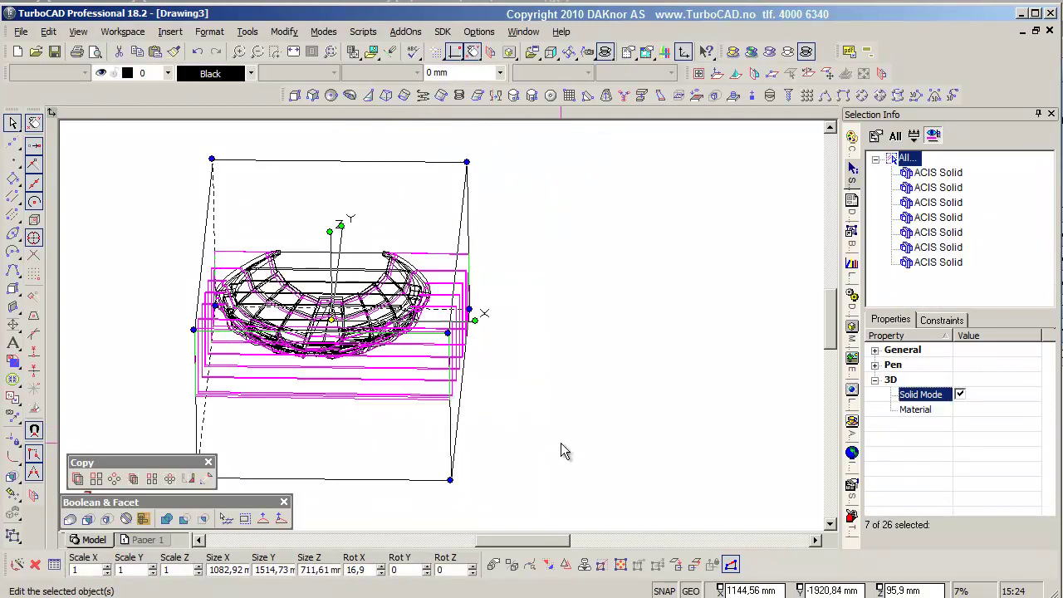
{"action": "left_click", "coordinate": [564, 441]}
{"action": "middle_click_drag", "start_coordinate": [475, 403], "coordinate": [515, 315], "text": "shift"}
{"action": "left_click", "coordinate": [787, 51]}
{"action": "scroll", "coordinate": [442, 335], "scroll_direction": "up", "scroll_amount": 3}
{"action": "mouse_move", "coordinate": [443, 335]}
{"action": "middle_mouse_down", "text": "shift"}
{"action": "mouse_move", "coordinate": [517, 348]}
{"action": "mouse_move", "coordinate": [475, 304]}
{"action": "middle_mouse_up", "text": "shift"}
- Select the seven frame pieces from bow to stern, then clear the selection
{"action": "left_click", "coordinate": [299, 183]}
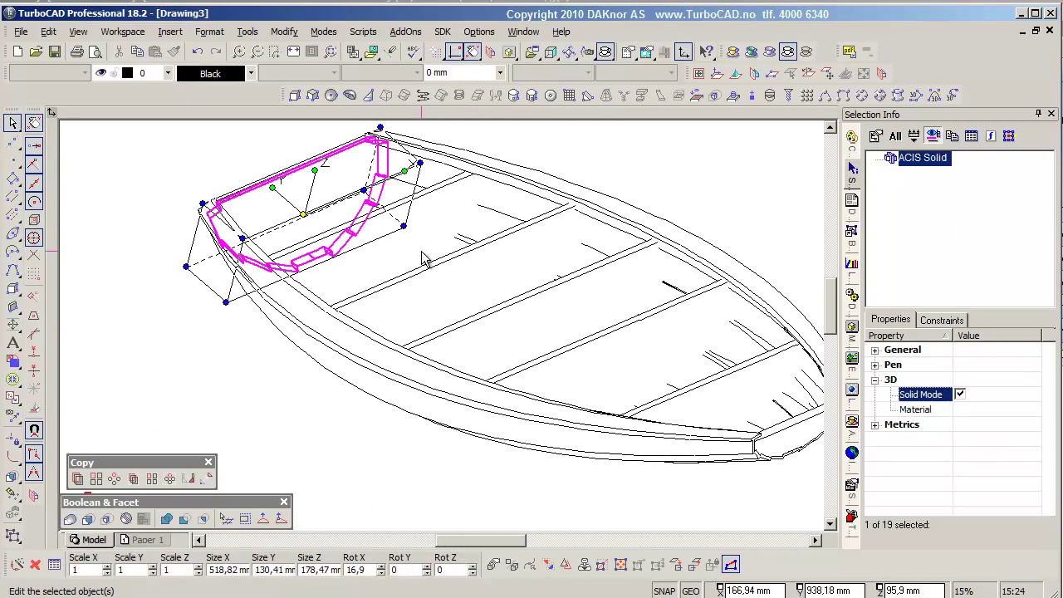
{"action": "left_click", "coordinate": [433, 198], "text": "shift"}
{"action": "left_click", "coordinate": [516, 237], "text": "shift"}
{"action": "left_click", "coordinate": [630, 269], "text": "shift"}
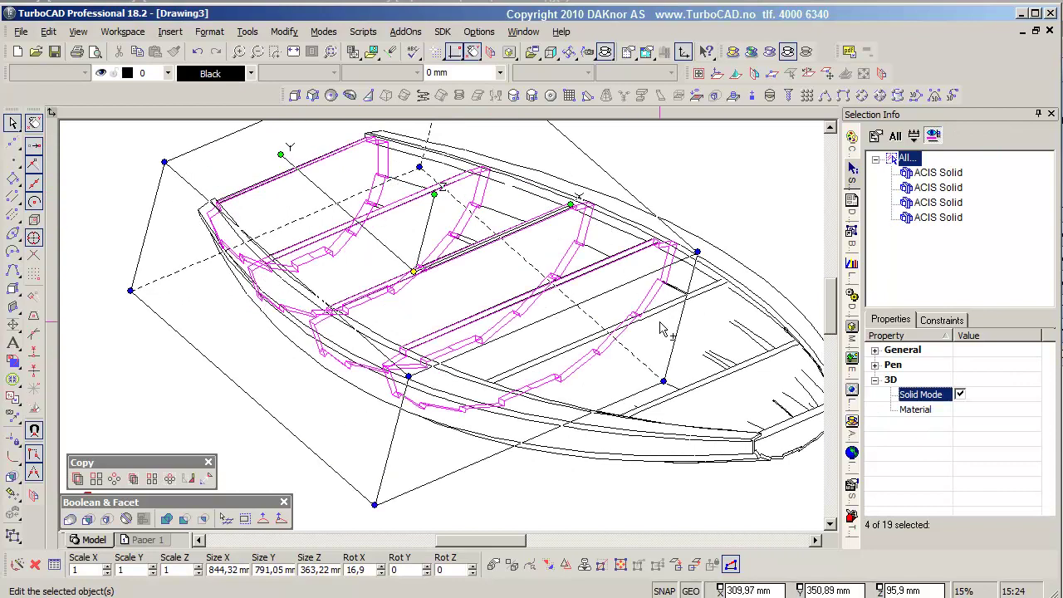
{"action": "left_click", "coordinate": [658, 329], "text": "shift"}
{"action": "left_click", "coordinate": [735, 427], "text": "shift"}
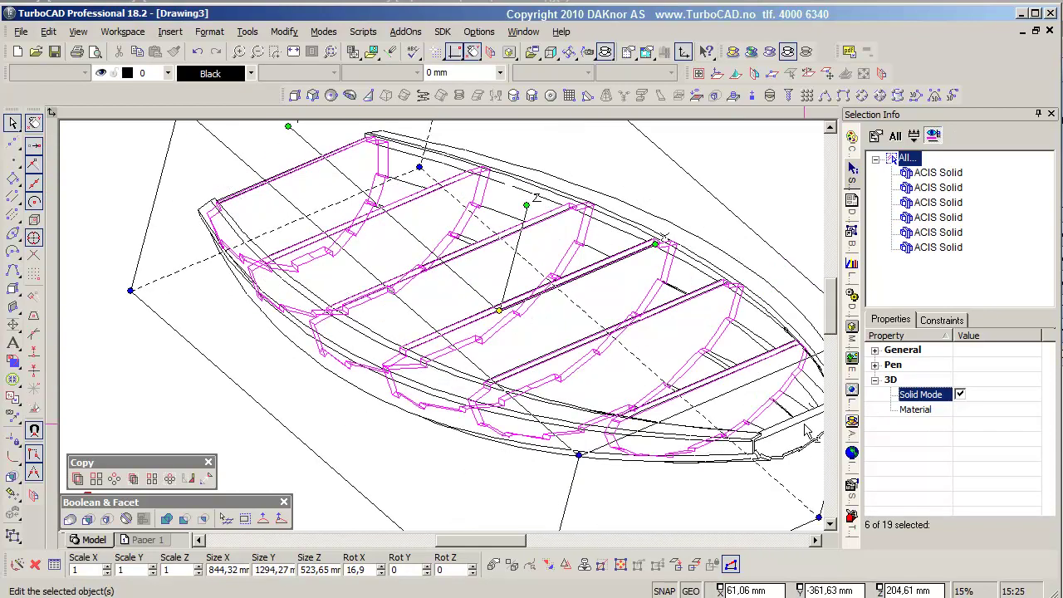
{"action": "left_click", "coordinate": [557, 304], "text": "shift"}
{"action": "scroll", "coordinate": [452, 316], "scroll_direction": "up", "scroll_amount": 2}
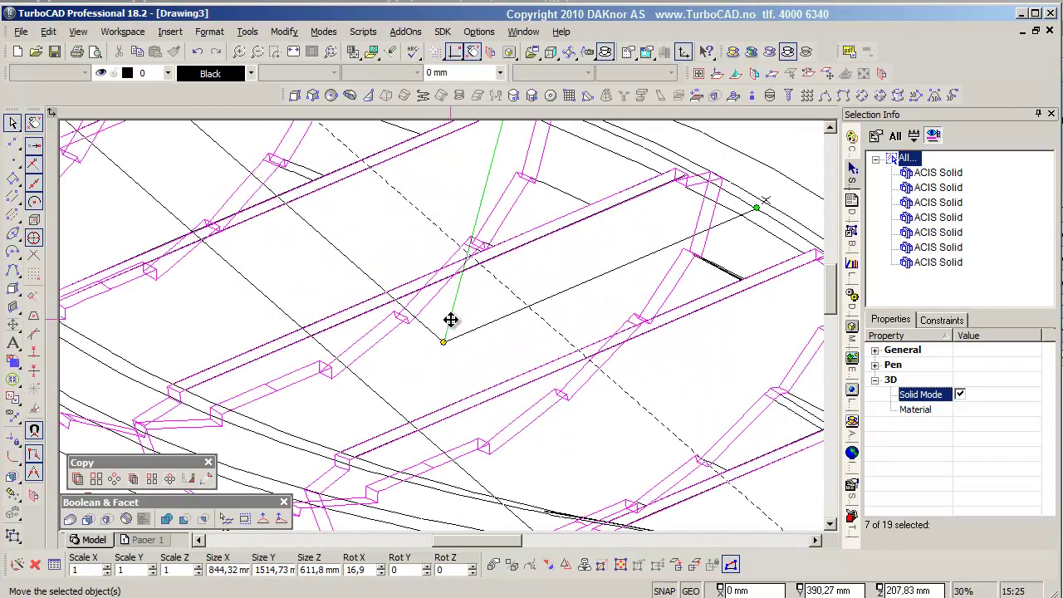
{"action": "left_click", "coordinate": [451, 320]}
{"action": "scroll", "coordinate": [451, 316], "scroll_direction": "down", "scroll_amount": 3}
{"action": "scroll", "coordinate": [474, 344], "scroll_direction": "up", "scroll_amount": 1}
{"action": "scroll", "coordinate": [422, 386], "scroll_direction": "up", "scroll_amount": 1}
{"action": "mouse_move", "coordinate": [423, 386]}
{"action": "middle_mouse_down", "text": "shift"}
{"action": "mouse_move", "coordinate": [550, 418]}
{"action": "mouse_move", "coordinate": [444, 317]}
{"action": "middle_mouse_up", "text": "shift"}
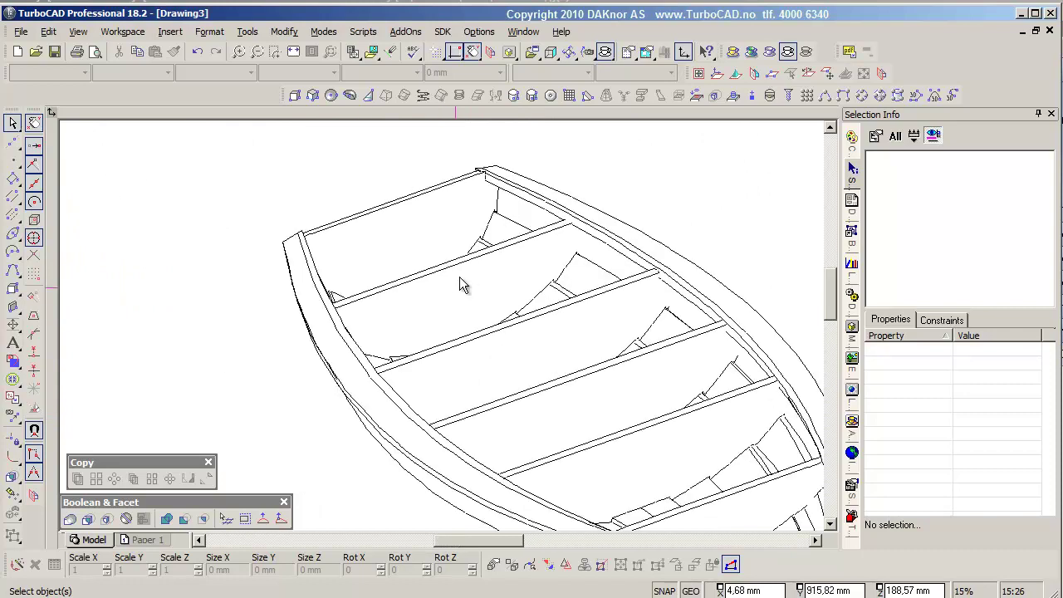
- Set the UCS By Facet and start a rotated ellipse across the inside of the hull
{"action": "right_click", "coordinate": [453, 277]}
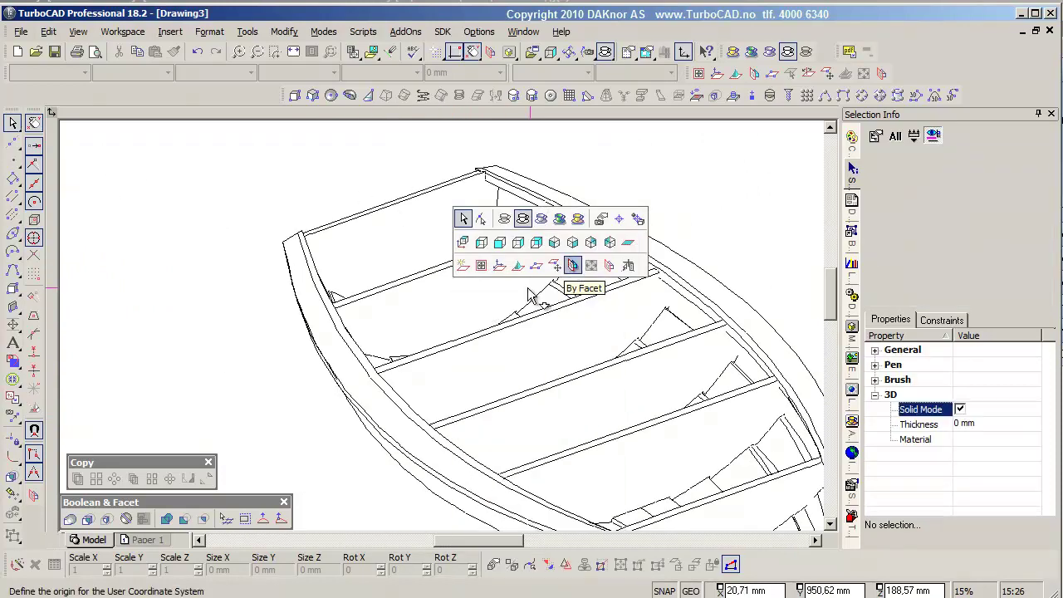
{"action": "left_click", "coordinate": [574, 264]}
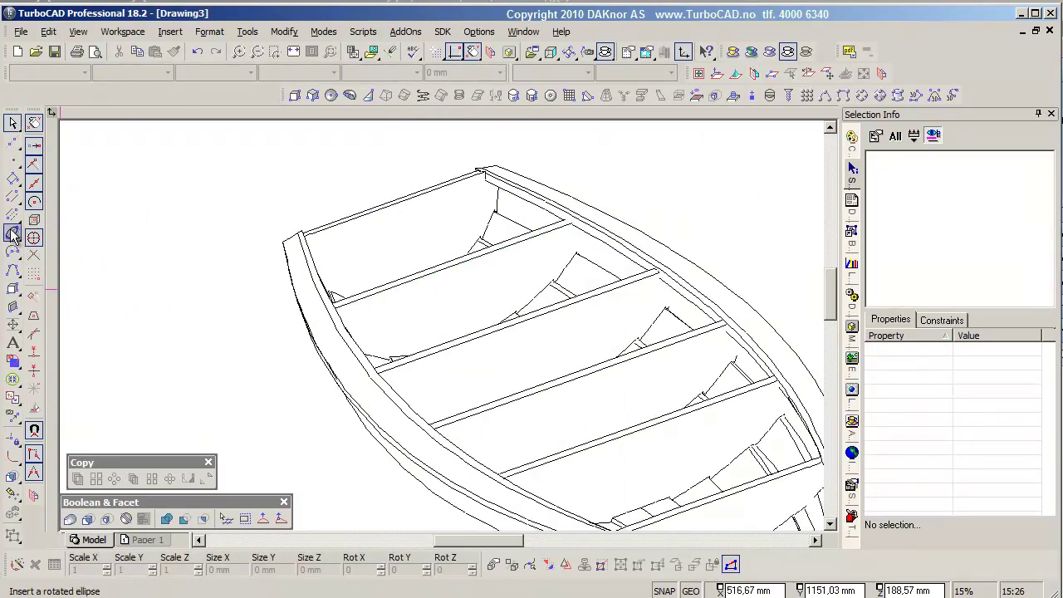
{"action": "left_click", "coordinate": [13, 236]}
{"action": "middle_click_drag", "start_coordinate": [453, 266], "coordinate": [390, 265], "text": "shift"}
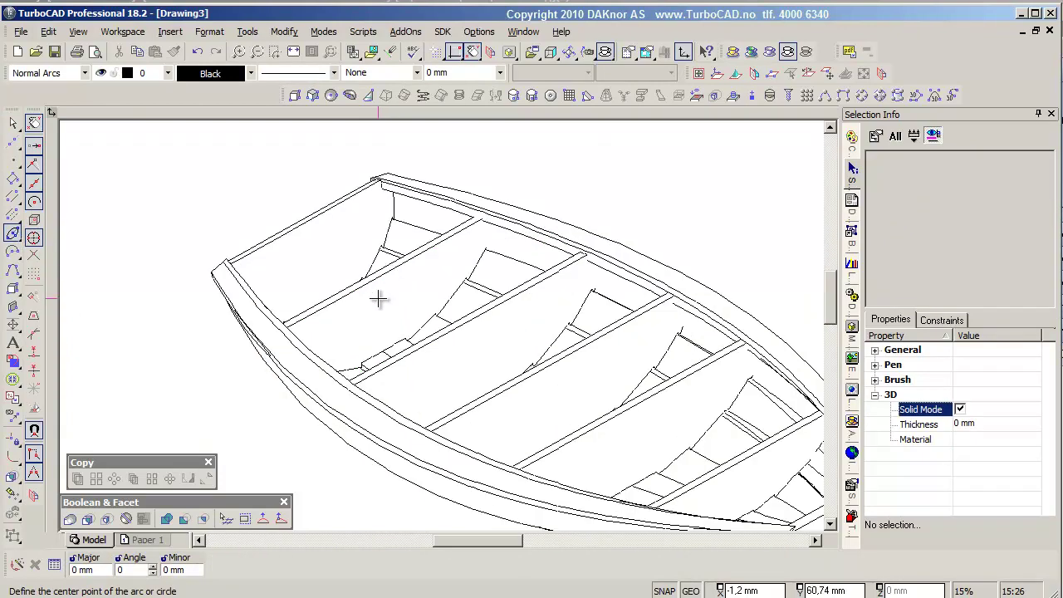
{"action": "left_click", "coordinate": [384, 275]}
{"action": "scroll", "coordinate": [452, 321], "scroll_direction": "up", "scroll_amount": 2}
{"action": "scroll", "coordinate": [480, 315], "scroll_direction": "up", "scroll_amount": 1}
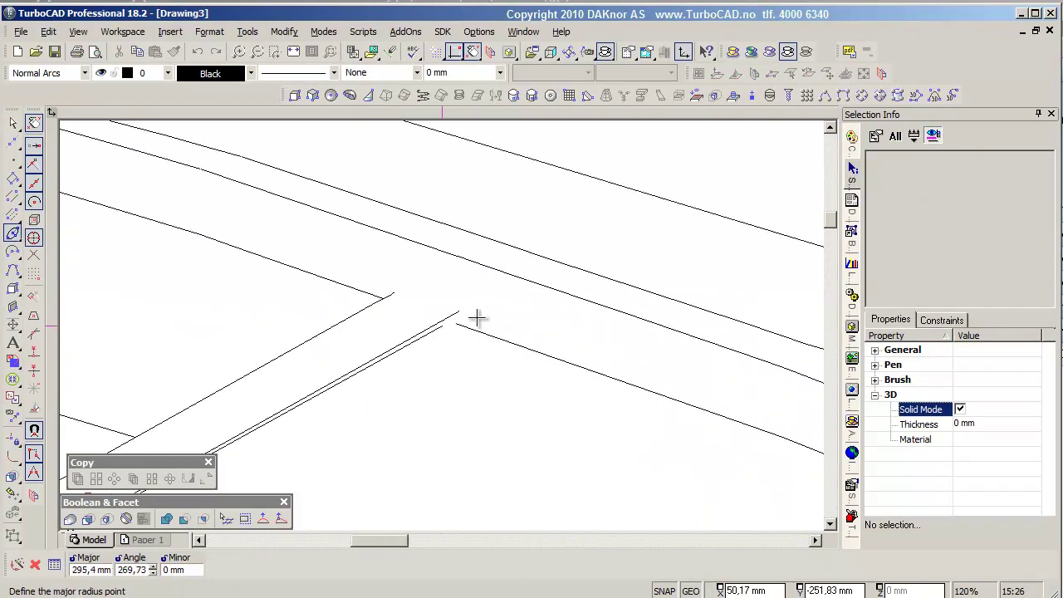
{"action": "scroll", "coordinate": [465, 300], "scroll_direction": "up", "scroll_amount": 1}
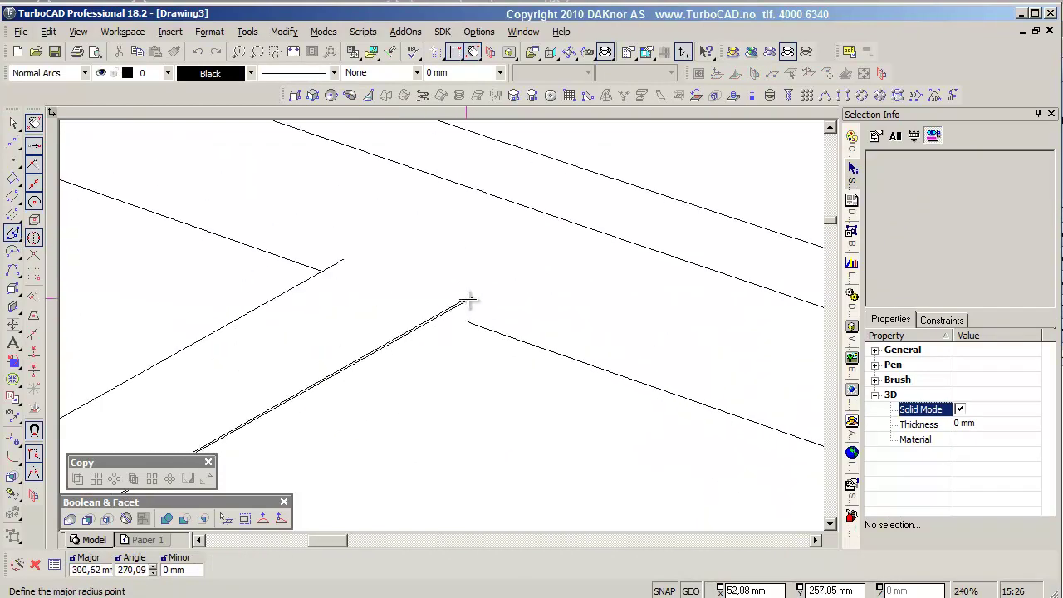
{"action": "left_click", "coordinate": [470, 298]}
{"action": "scroll", "coordinate": [440, 326], "scroll_direction": "down", "scroll_amount": 3}
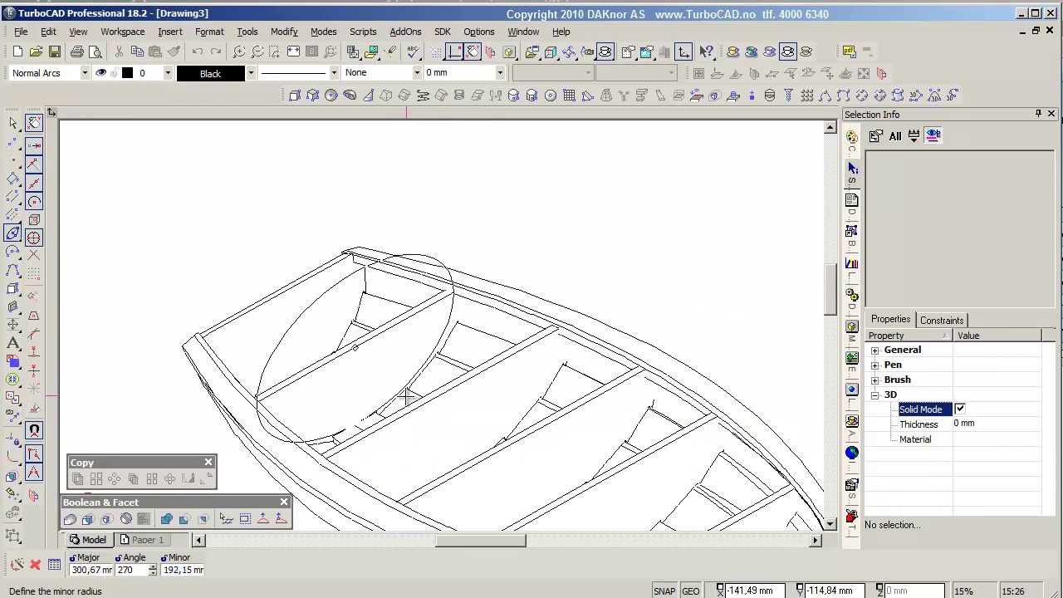
{"action": "scroll", "coordinate": [442, 327], "scroll_direction": "up", "scroll_amount": 2}
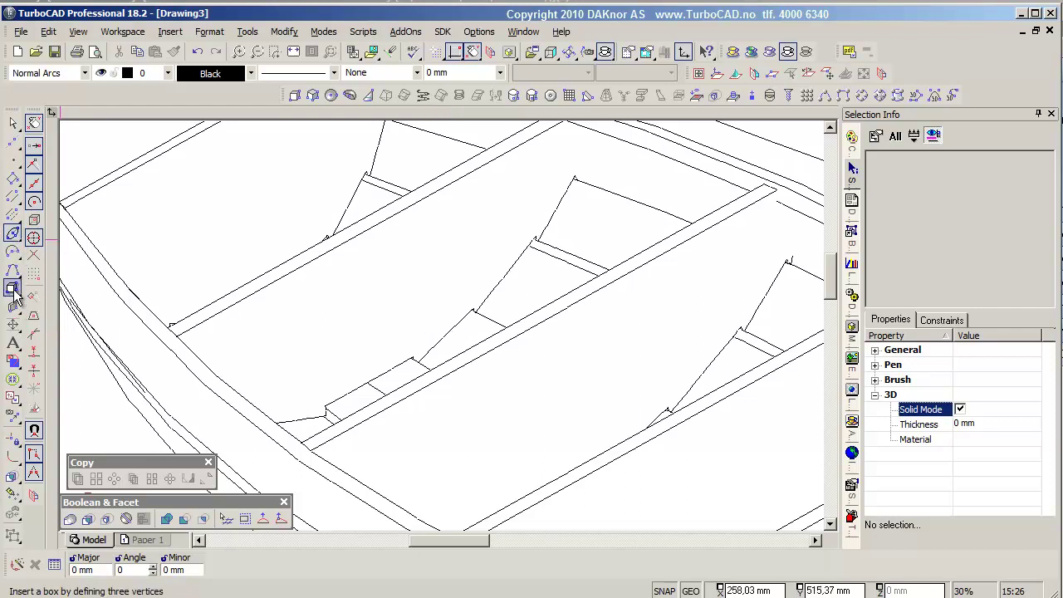
- Complete the ellipse and Simple Extrude its face into the first curved rib
{"action": "left_click_drag", "start_coordinate": [15, 292], "coordinate": [116, 120]}
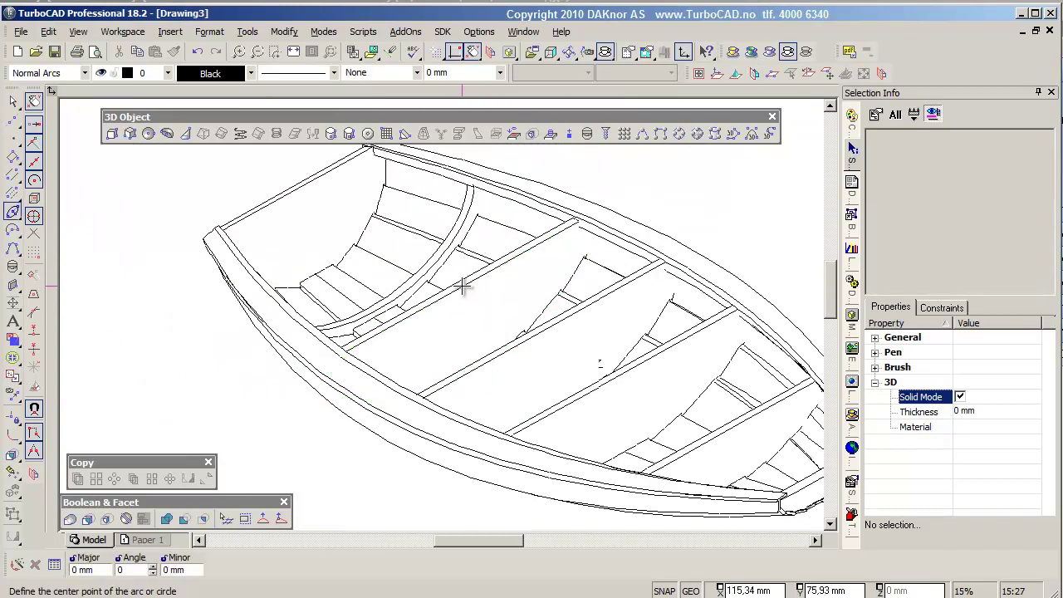
{"action": "scroll", "coordinate": [584, 218], "scroll_direction": "up", "scroll_amount": 3}
{"action": "left_click", "coordinate": [446, 311]}
{"action": "scroll", "coordinate": [442, 316], "scroll_direction": "down", "scroll_amount": 3}
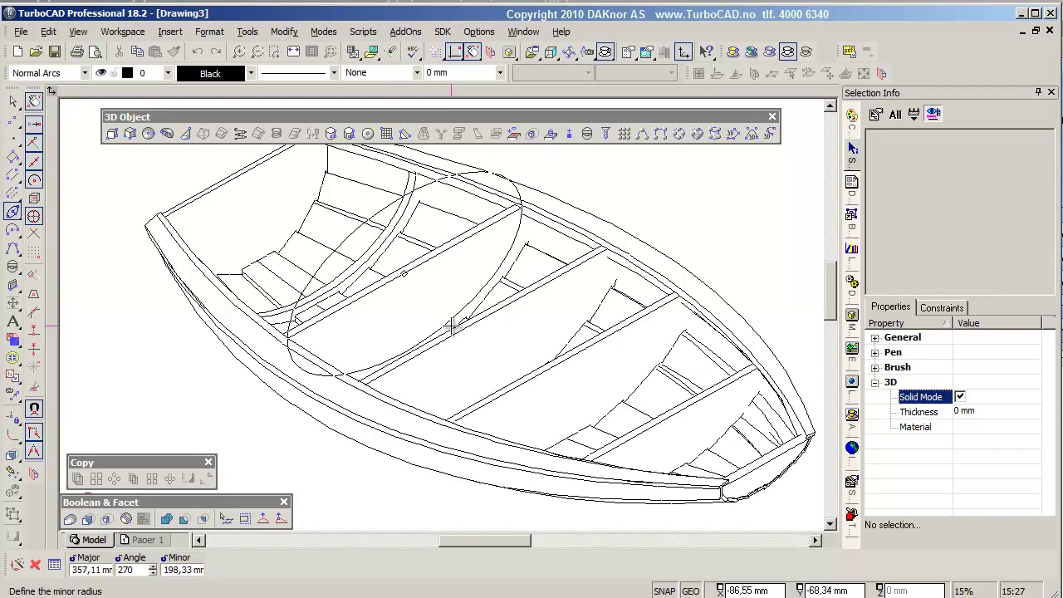
{"action": "key", "text": "Escape"}
{"action": "left_click", "coordinate": [586, 133]}
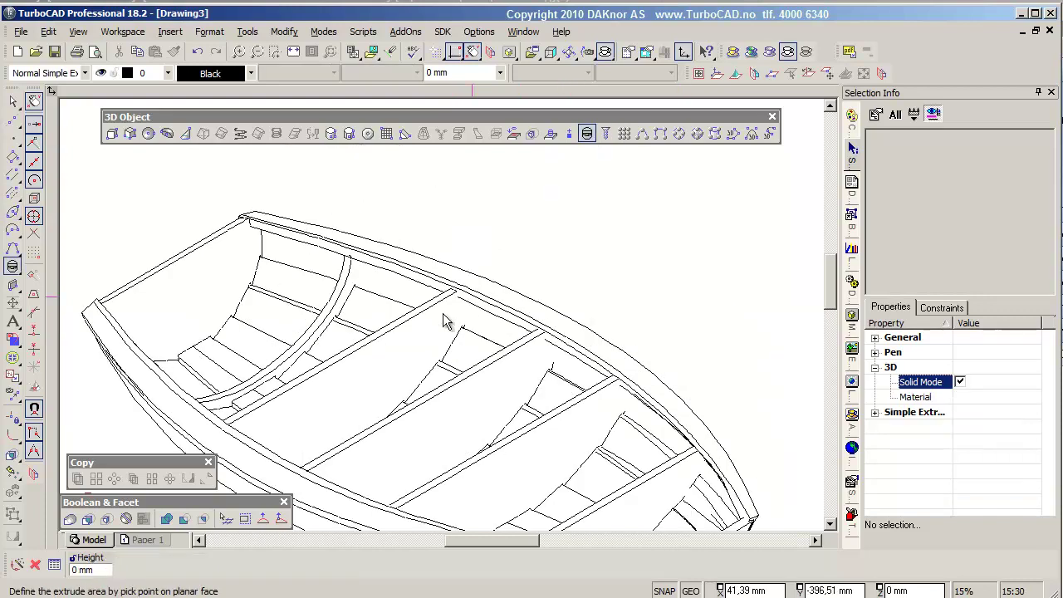
{"action": "left_click", "coordinate": [395, 366]}
{"action": "left_click", "coordinate": [524, 221]}
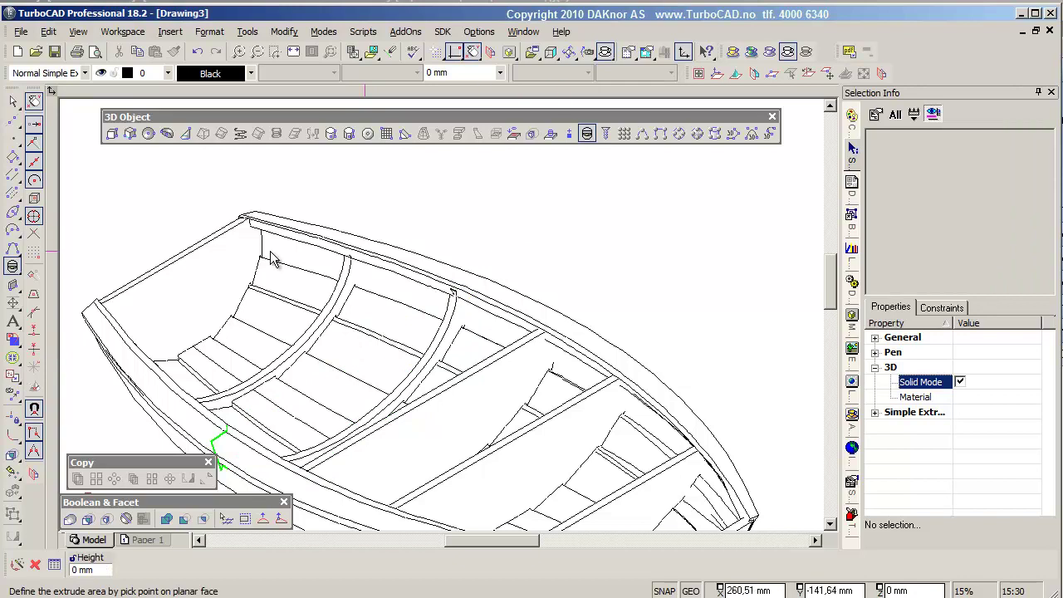
- Draw another rotated ellipse across the hull for the next rib
{"action": "left_click", "coordinate": [21, 229]}
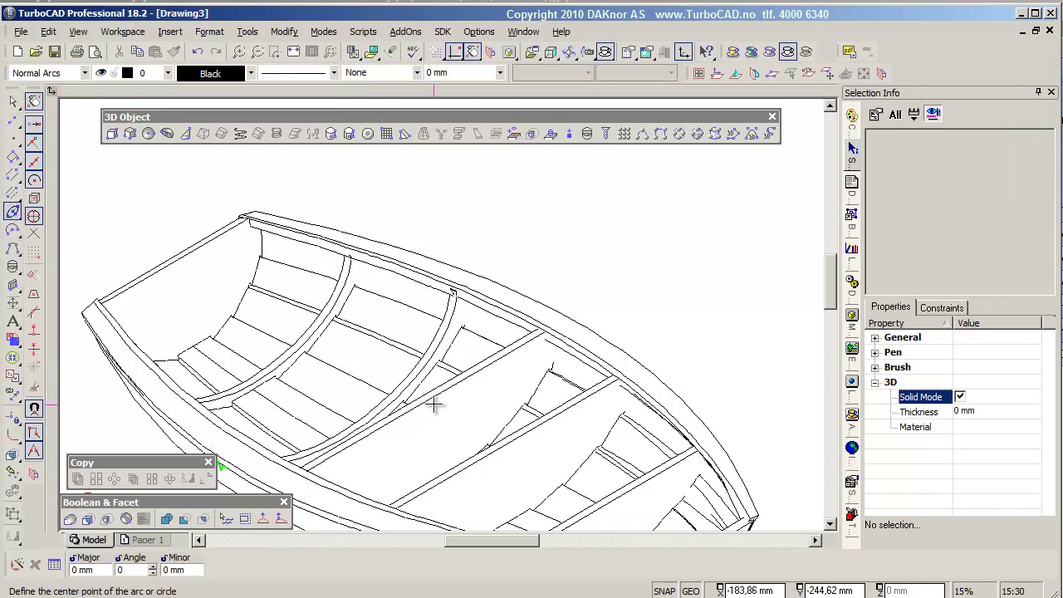
{"action": "right_click", "coordinate": [426, 407]}
{"action": "left_click", "coordinate": [548, 399]}
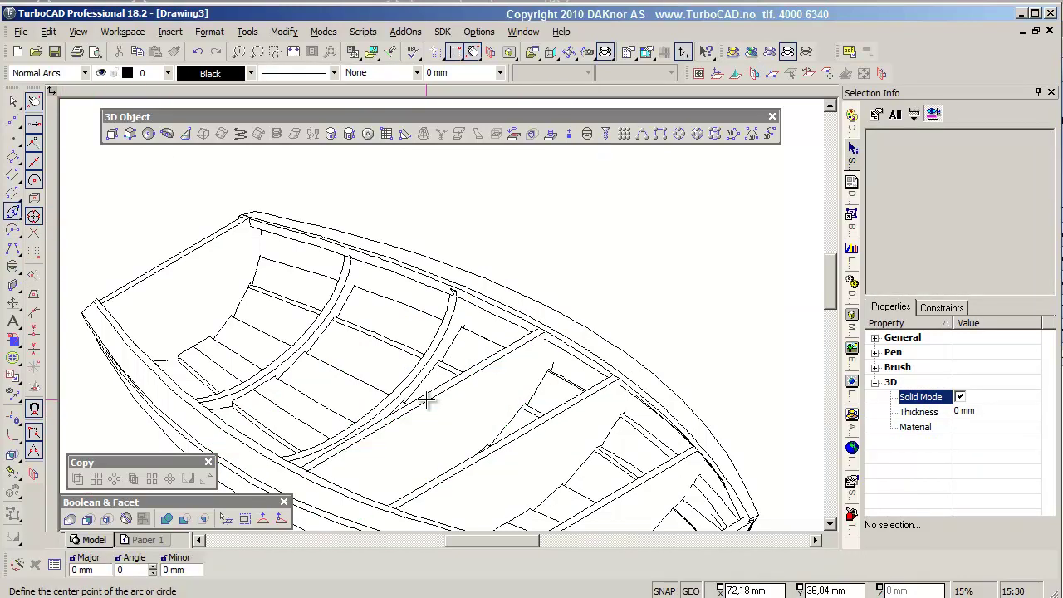
{"action": "scroll", "coordinate": [538, 334], "scroll_direction": "up", "scroll_amount": 4}
{"action": "left_click", "coordinate": [444, 316]}
{"action": "scroll", "coordinate": [439, 320], "scroll_direction": "down", "scroll_amount": 4}
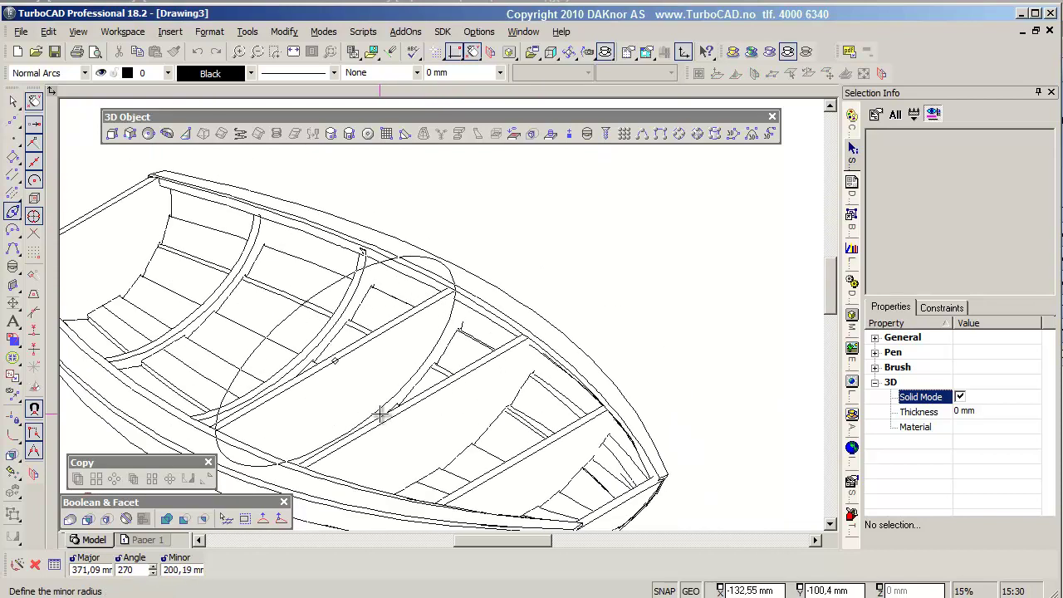
{"action": "key", "text": "Escape"}
{"action": "left_click", "coordinate": [587, 134]}
{"action": "scroll", "coordinate": [475, 237], "scroll_direction": "up", "scroll_amount": 2}
- Draw an ellipse rib outline on a hull facet, with the working plane set on that facet
{"action": "scroll", "coordinate": [523, 316], "scroll_direction": "down", "scroll_amount": 4}
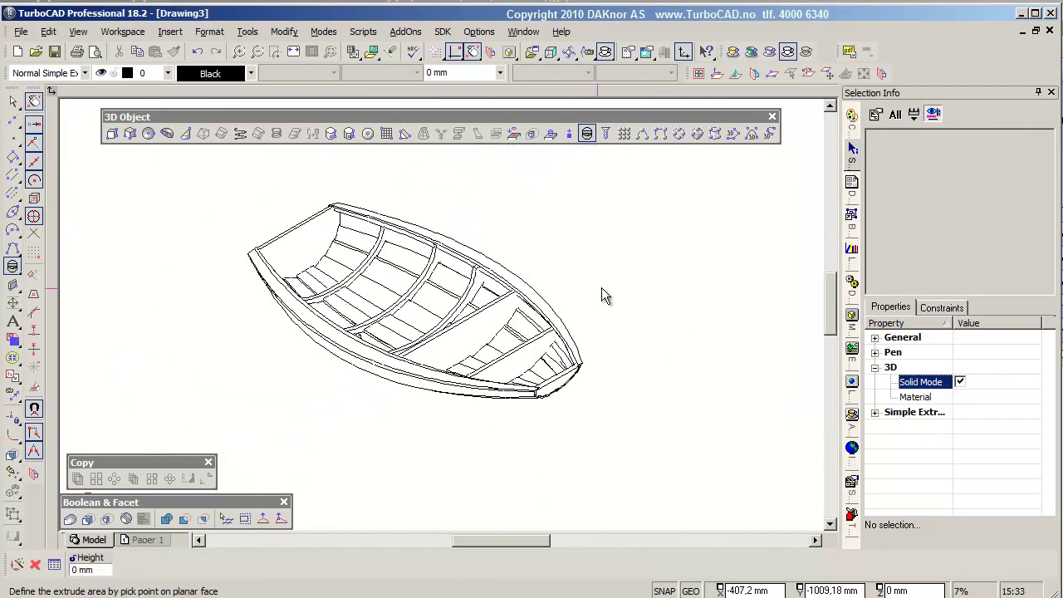
{"action": "scroll", "coordinate": [509, 299], "scroll_direction": "up", "scroll_amount": 2}
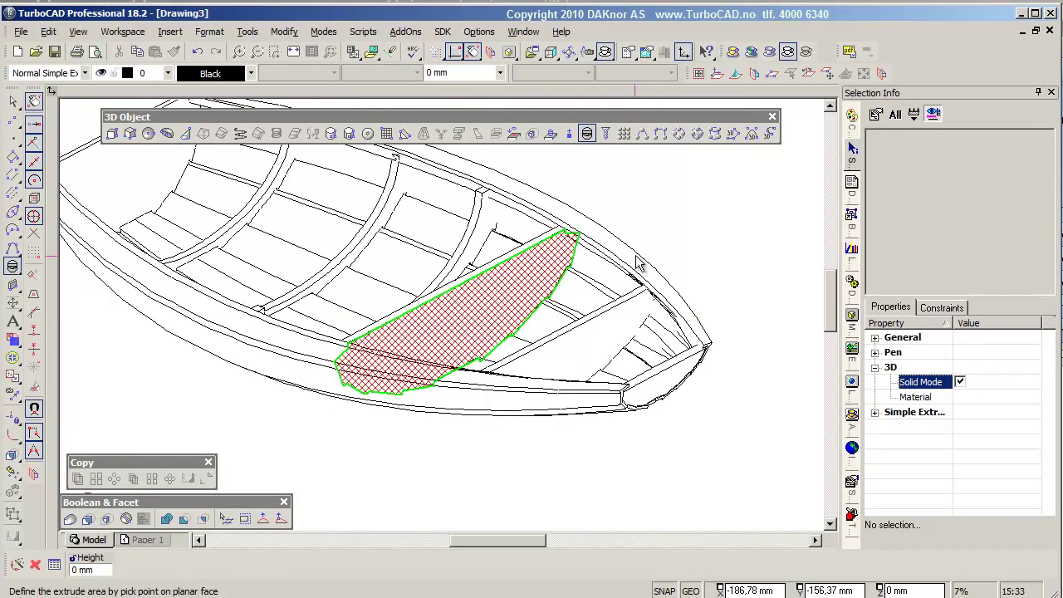
{"action": "left_click", "coordinate": [12, 211]}
{"action": "scroll", "coordinate": [451, 313], "scroll_direction": "up", "scroll_amount": 3}
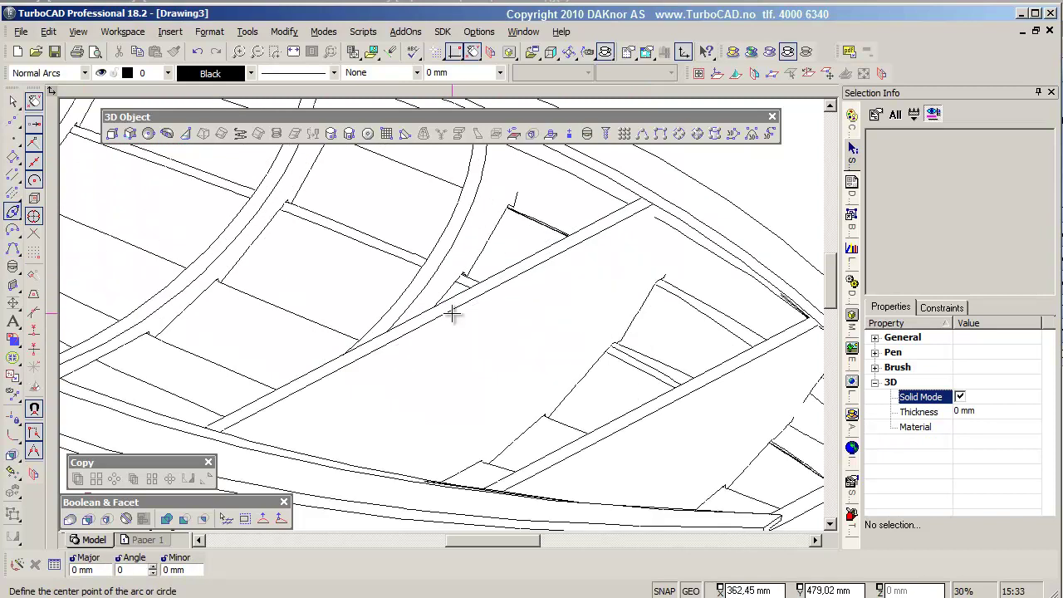
{"action": "left_click", "coordinate": [447, 313]}
{"action": "right_click", "coordinate": [463, 321]}
{"action": "left_click", "coordinate": [490, 324]}
{"action": "right_click", "coordinate": [494, 331]}
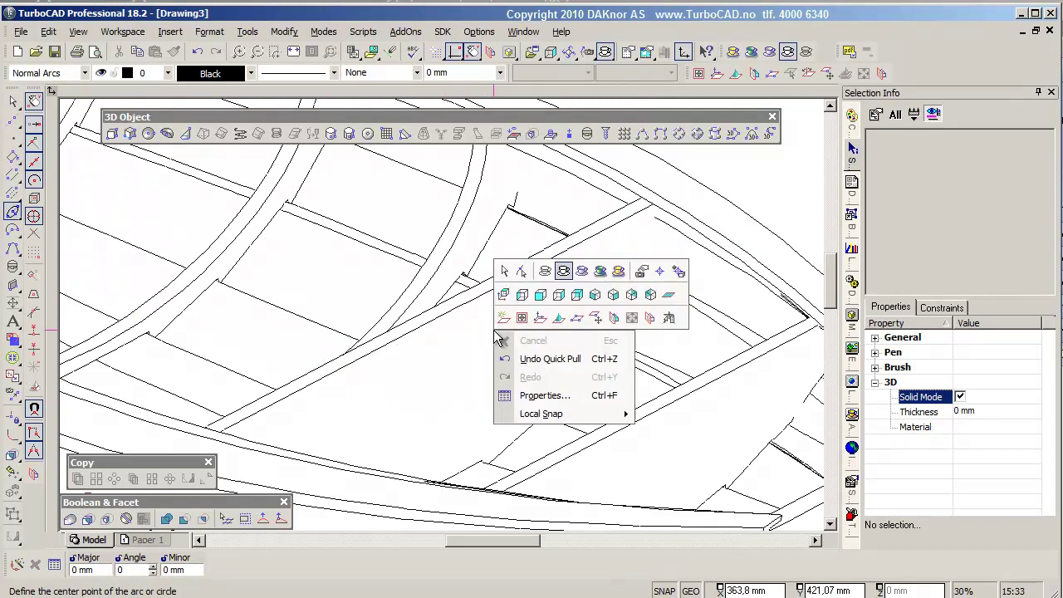
{"action": "left_click", "coordinate": [613, 318]}
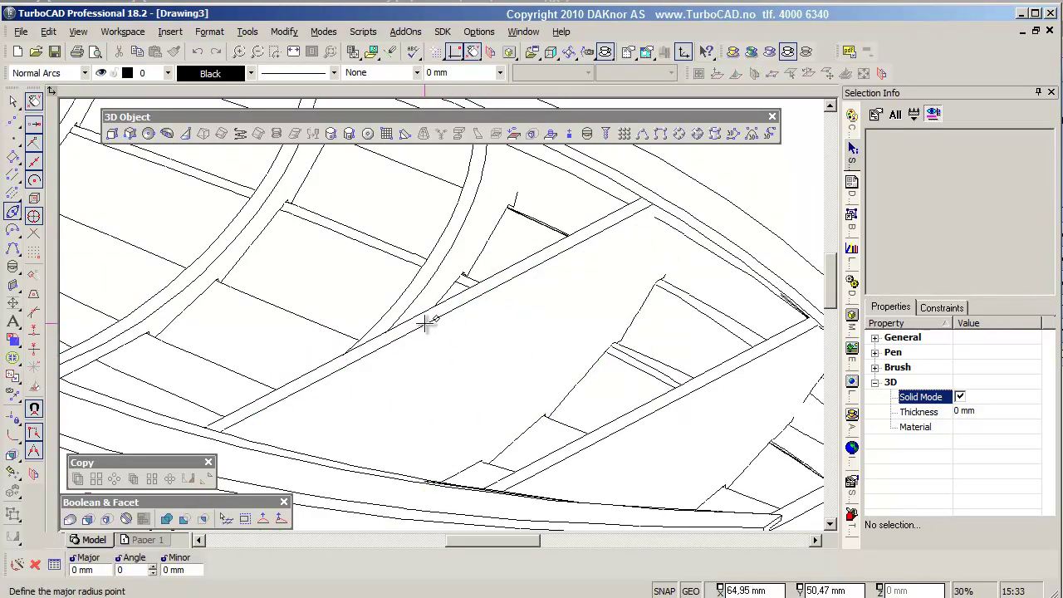
{"action": "scroll", "coordinate": [474, 304], "scroll_direction": "up", "scroll_amount": 3}
{"action": "scroll", "coordinate": [456, 301], "scroll_direction": "up", "scroll_amount": 3}
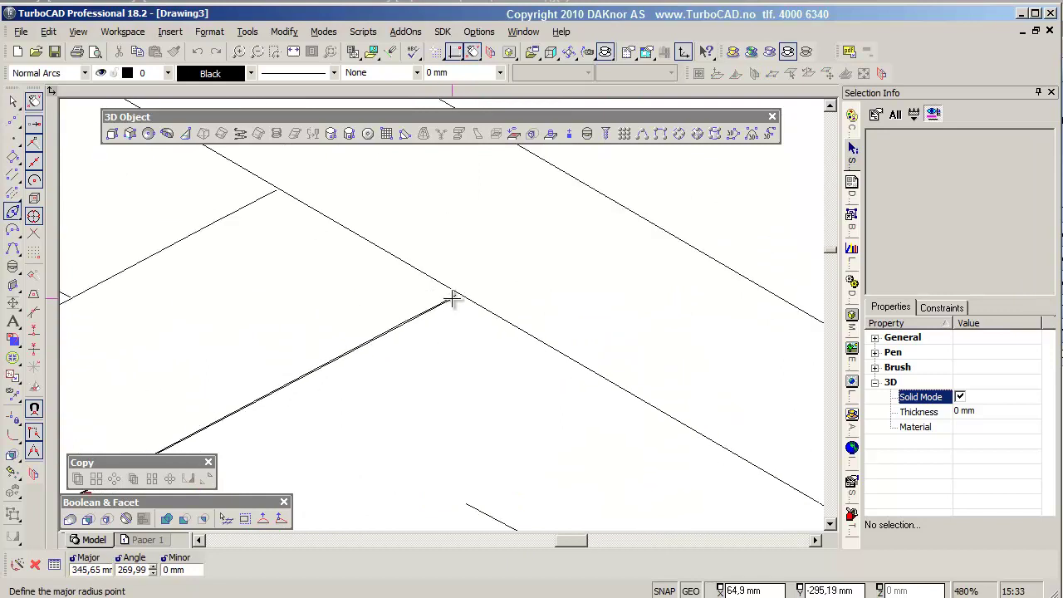
{"action": "left_click", "coordinate": [453, 297]}
{"action": "scroll", "coordinate": [398, 385], "scroll_direction": "down", "scroll_amount": 5}
{"action": "scroll", "coordinate": [422, 333], "scroll_direction": "down", "scroll_amount": 3}
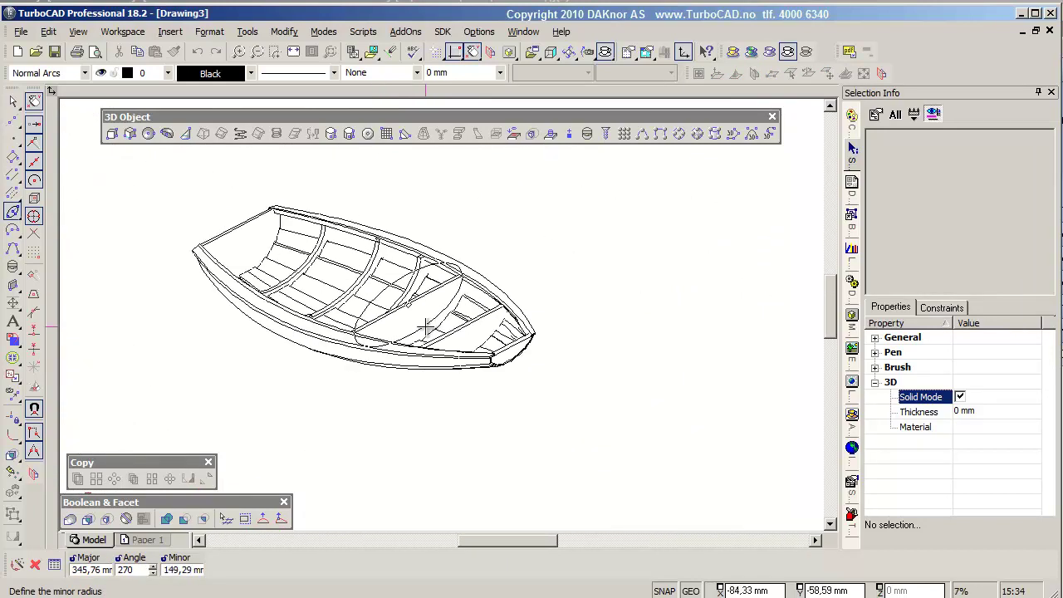
{"action": "scroll", "coordinate": [446, 333], "scroll_direction": "up", "scroll_amount": 2}
{"action": "key", "text": "Escape"}
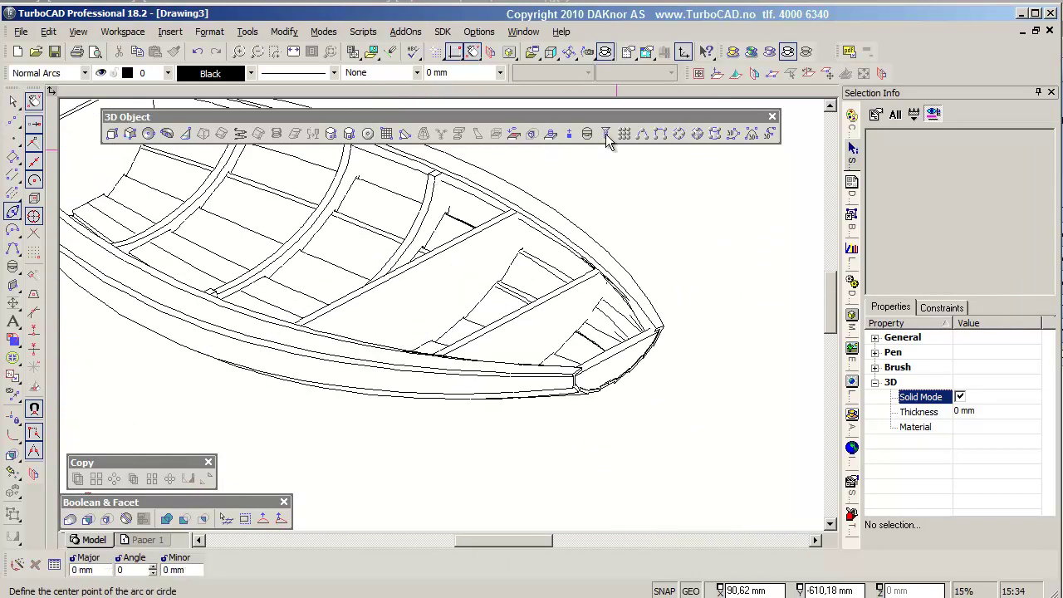
- Draw another ellipse rib outline near the bow, with the working plane on the bow facet
{"action": "left_click", "coordinate": [546, 346]}
{"action": "scroll", "coordinate": [461, 321], "scroll_direction": "up", "scroll_amount": 2}
{"action": "right_click", "coordinate": [490, 300]}
{"action": "left_click", "coordinate": [509, 297]}
{"action": "right_click", "coordinate": [499, 349]}
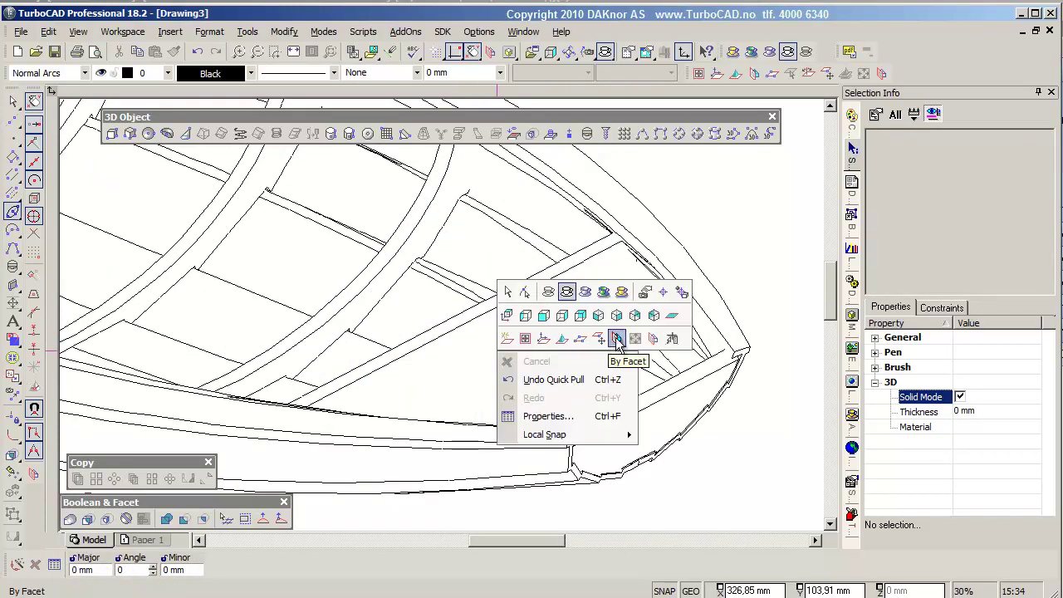
{"action": "left_click", "coordinate": [640, 280]}
{"action": "left_click", "coordinate": [512, 355]}
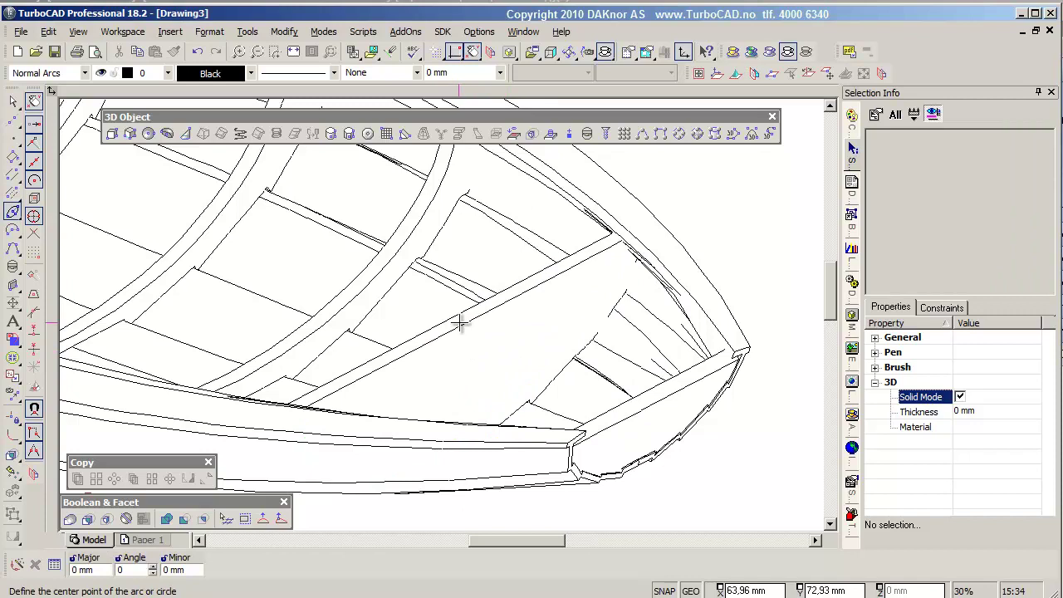
{"action": "scroll", "coordinate": [619, 260], "scroll_direction": "up", "scroll_amount": 5}
{"action": "scroll", "coordinate": [451, 268], "scroll_direction": "up", "scroll_amount": 3}
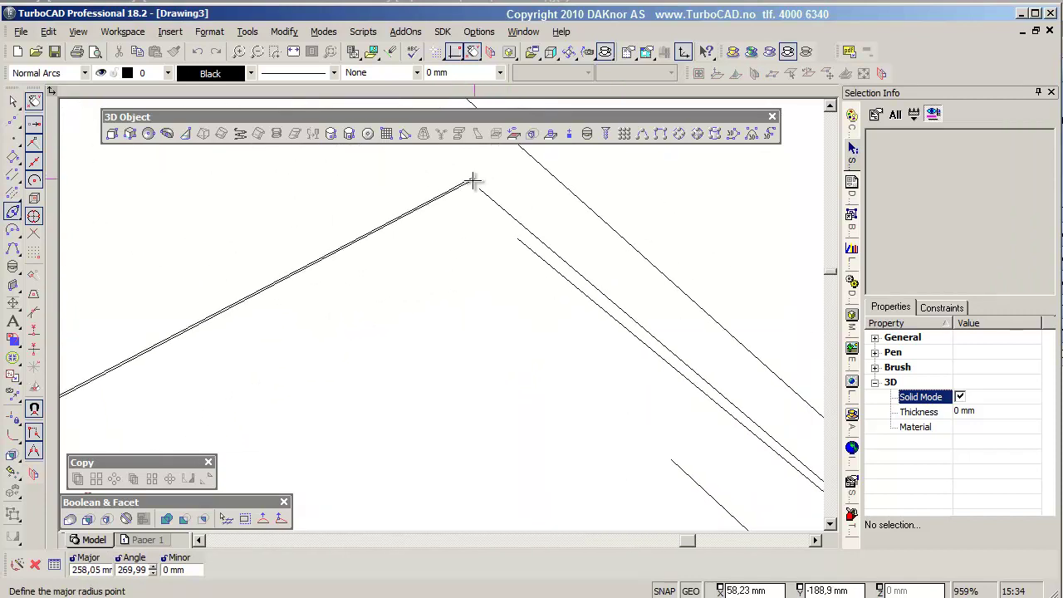
{"action": "left_click", "coordinate": [470, 178]}
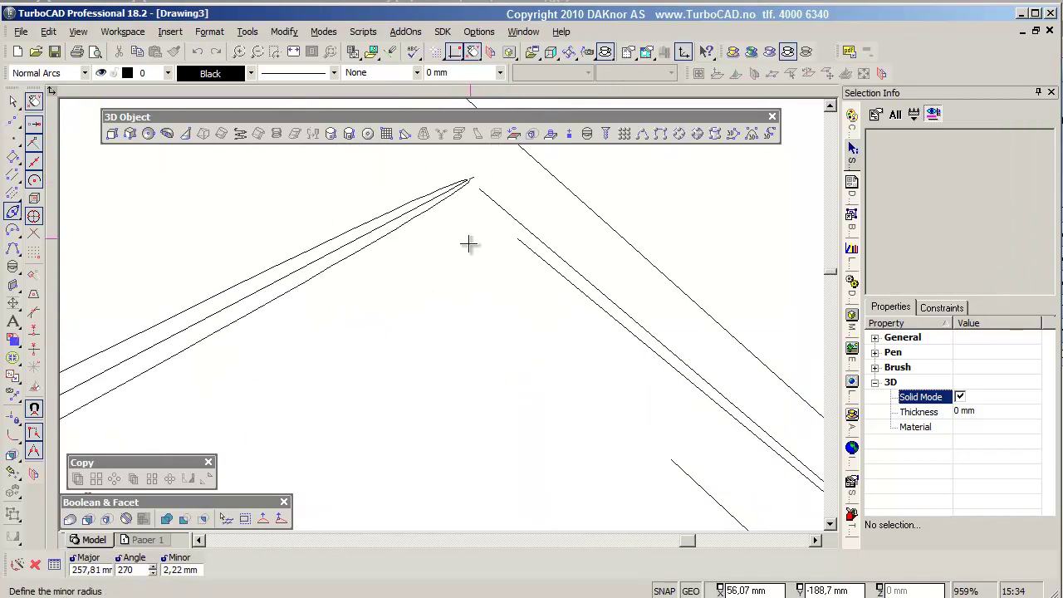
{"action": "scroll", "coordinate": [470, 178], "scroll_direction": "down", "scroll_amount": 10}
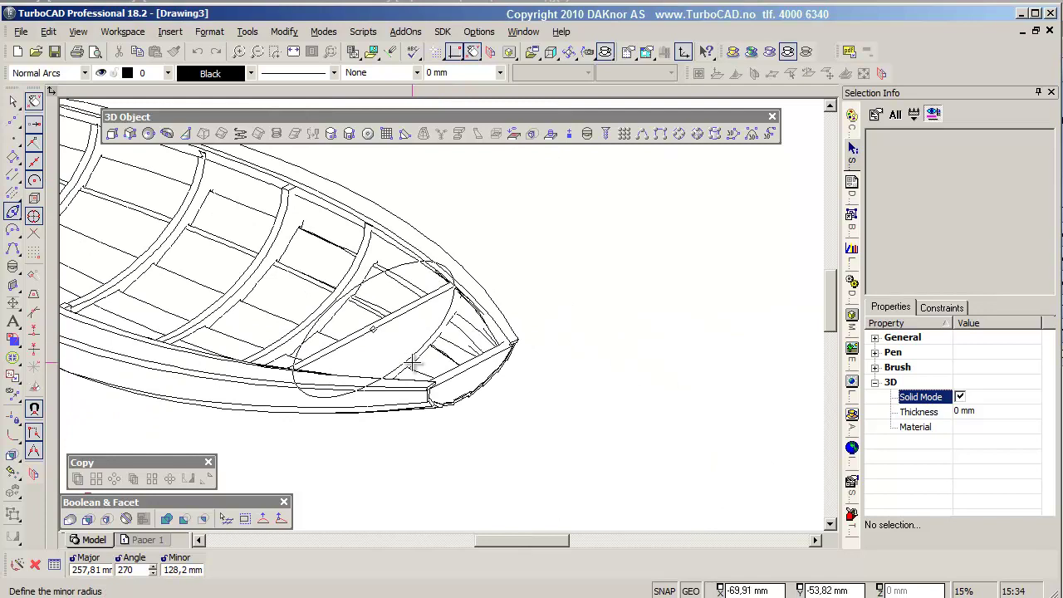
{"action": "key", "text": "Escape"}
- Orbit the boat, then switch to the World Plan view looking down from above
{"action": "left_click", "coordinate": [587, 133]}
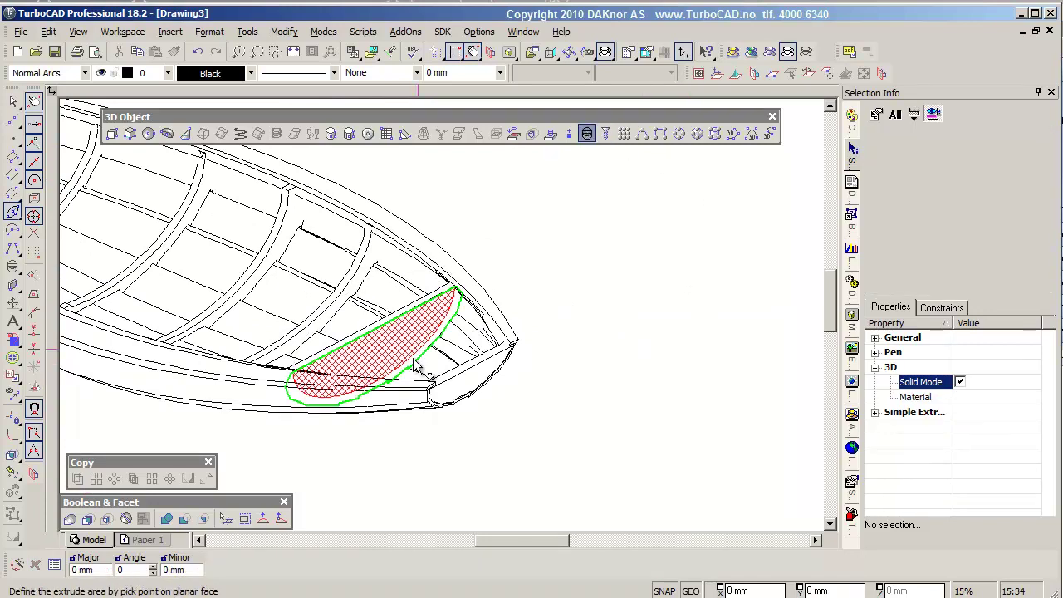
{"action": "mouse_move", "coordinate": [468, 301]}
{"action": "middle_mouse_down", "text": "shift"}
{"action": "mouse_move", "coordinate": [375, 218]}
{"action": "mouse_move", "coordinate": [413, 237]}
{"action": "mouse_move", "coordinate": [321, 279]}
{"action": "mouse_move", "coordinate": [519, 382]}
{"action": "mouse_move", "coordinate": [280, 323]}
{"action": "mouse_move", "coordinate": [230, 396]}
{"action": "mouse_move", "coordinate": [419, 468]}
{"action": "middle_mouse_up", "text": "shift"}
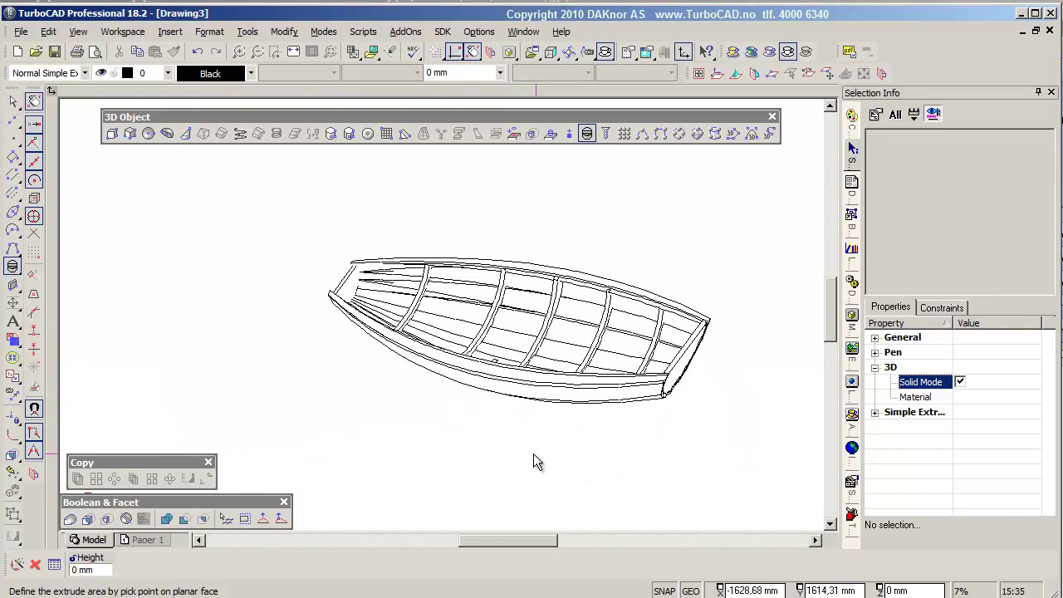
{"action": "middle_click_drag", "start_coordinate": [546, 453], "coordinate": [480, 449], "text": "shift"}
{"action": "key", "text": "ctrl+Home"}
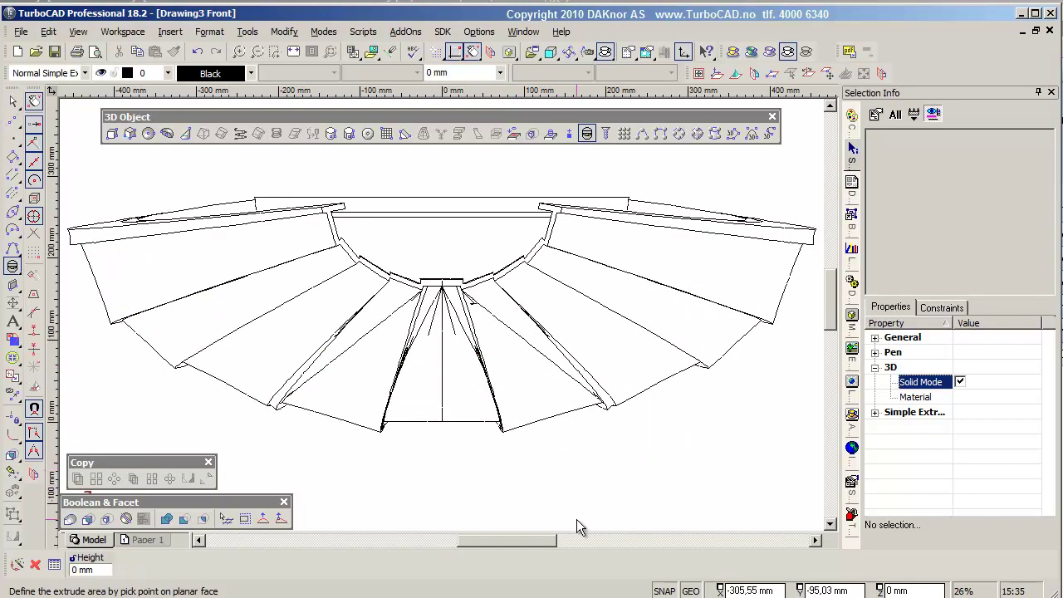
- Draw the first flat seat box on the world plane across the hull's width
{"action": "left_click", "coordinate": [112, 134]}
{"action": "right_click", "coordinate": [600, 255]}
{"action": "left_click", "coordinate": [643, 241]}
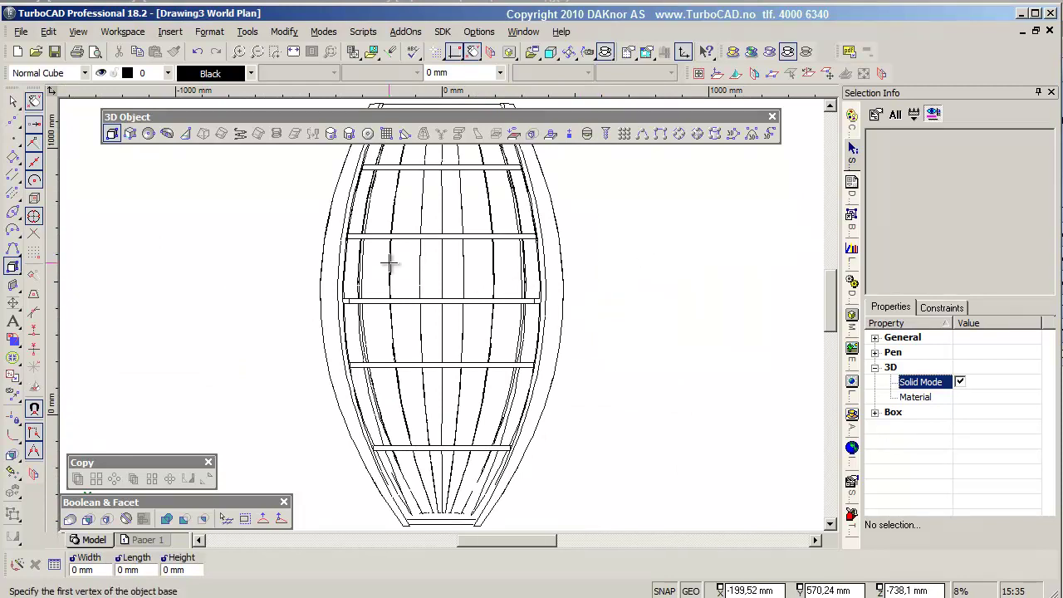
{"action": "scroll", "coordinate": [458, 269], "scroll_direction": "up", "scroll_amount": 3}
{"action": "middle_click_drag", "start_coordinate": [457, 269], "coordinate": [459, 308]}
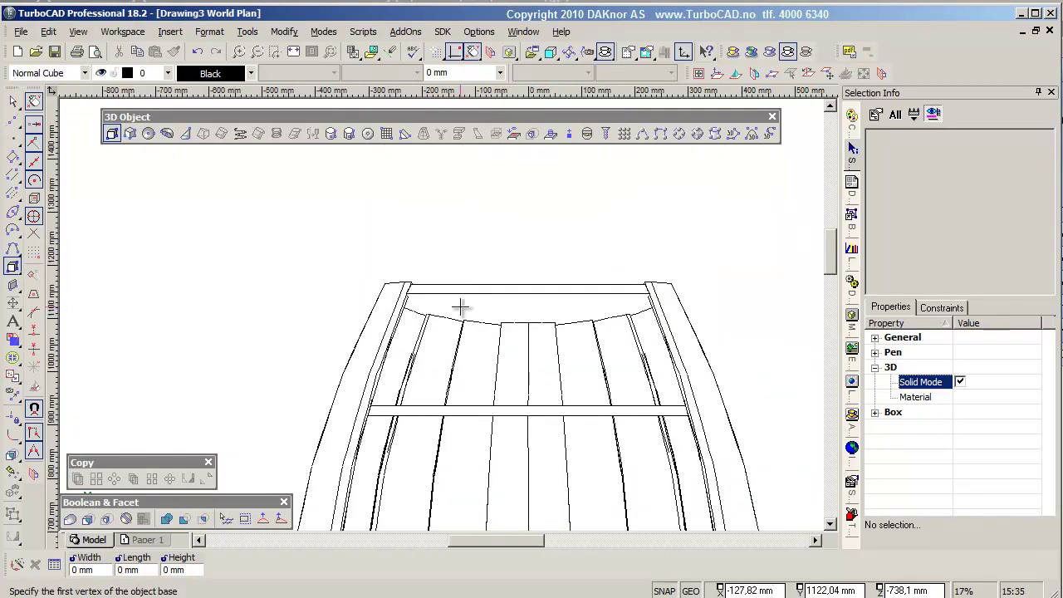
{"action": "left_click", "coordinate": [391, 306]}
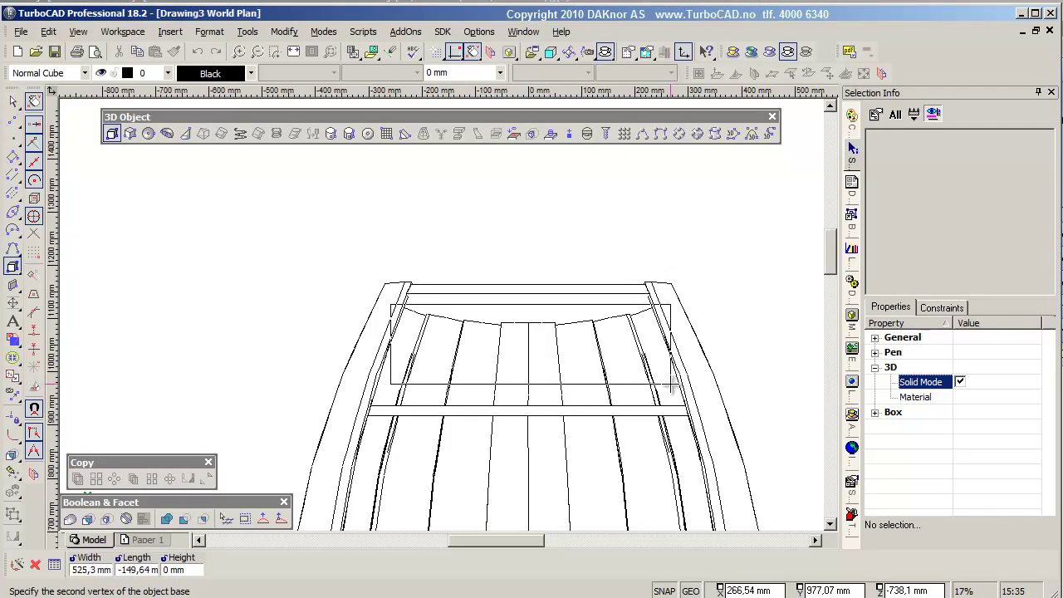
{"action": "middle_click_drag", "start_coordinate": [679, 453], "coordinate": [484, 436]}
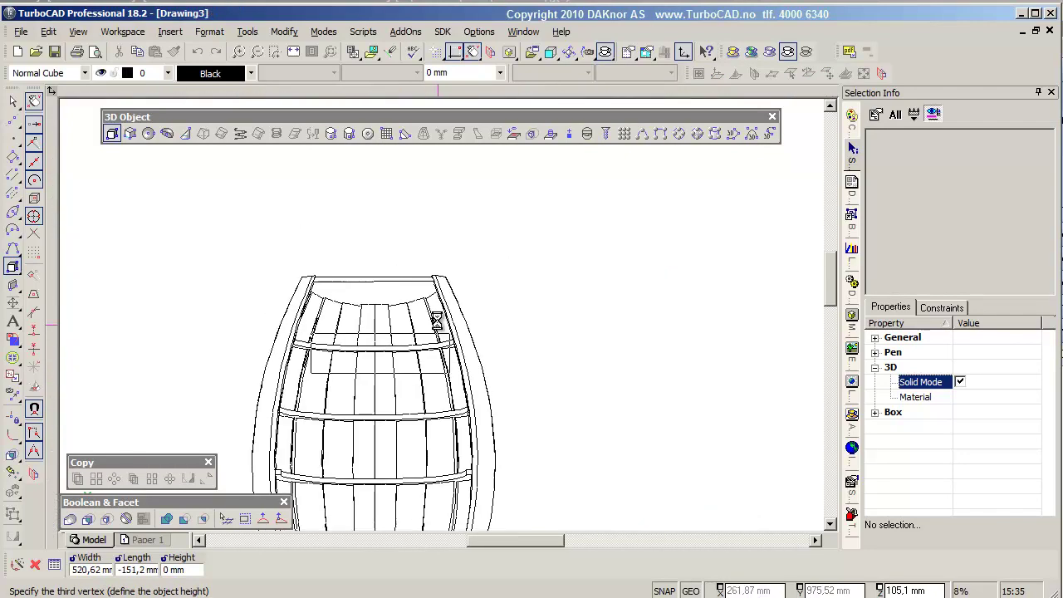
{"action": "scroll", "coordinate": [484, 436], "scroll_direction": "up", "scroll_amount": 2}
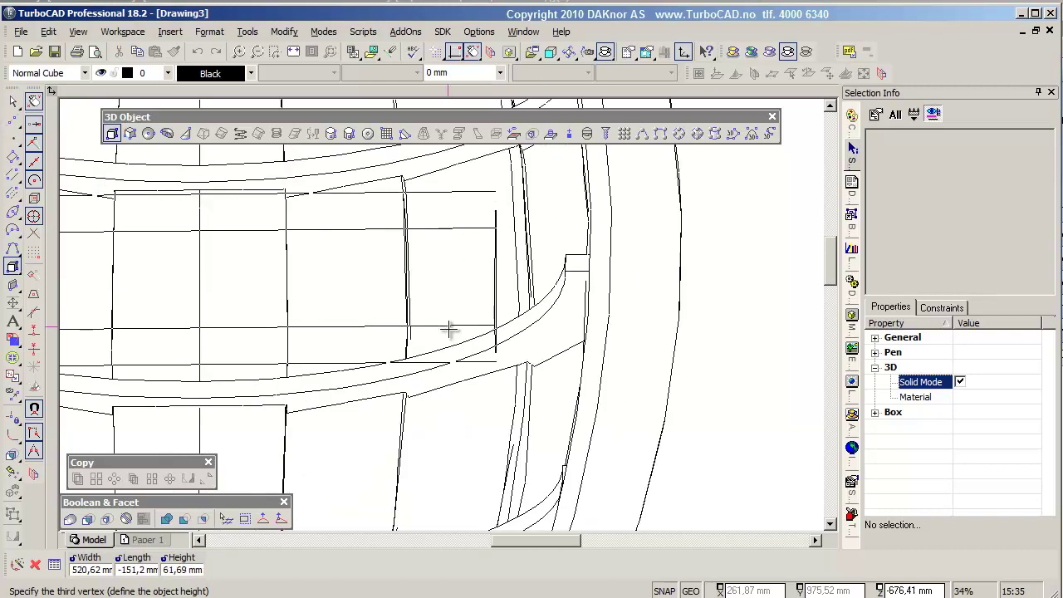
{"action": "key", "text": "Escape"}
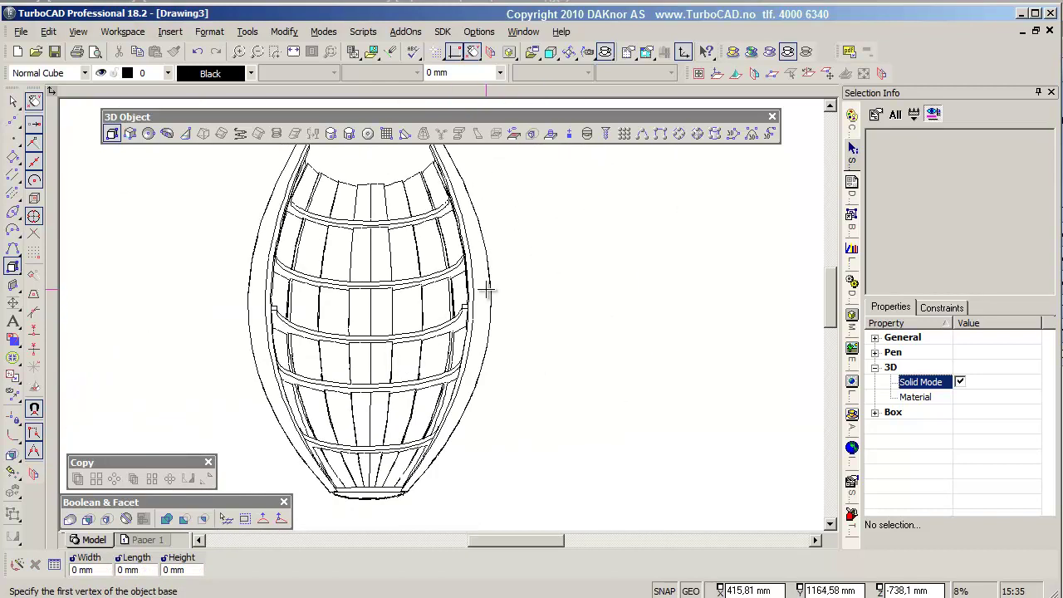
- Draw the second seat box across the hull, setting its thin height in 3D view
{"action": "scroll", "coordinate": [440, 314], "scroll_direction": "up", "scroll_amount": 2}
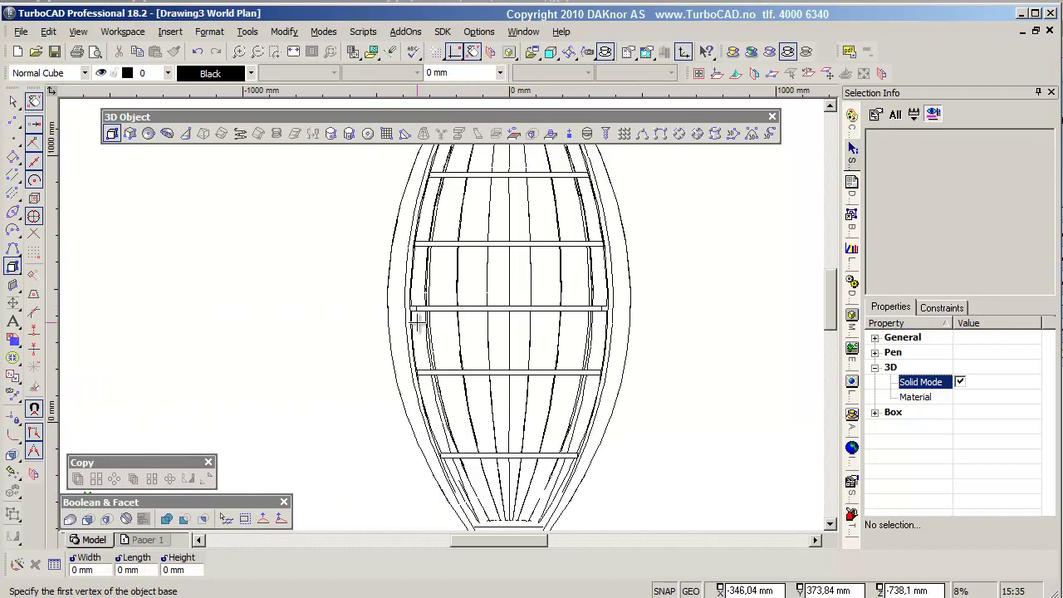
{"action": "scroll", "coordinate": [418, 319], "scroll_direction": "up", "scroll_amount": 4}
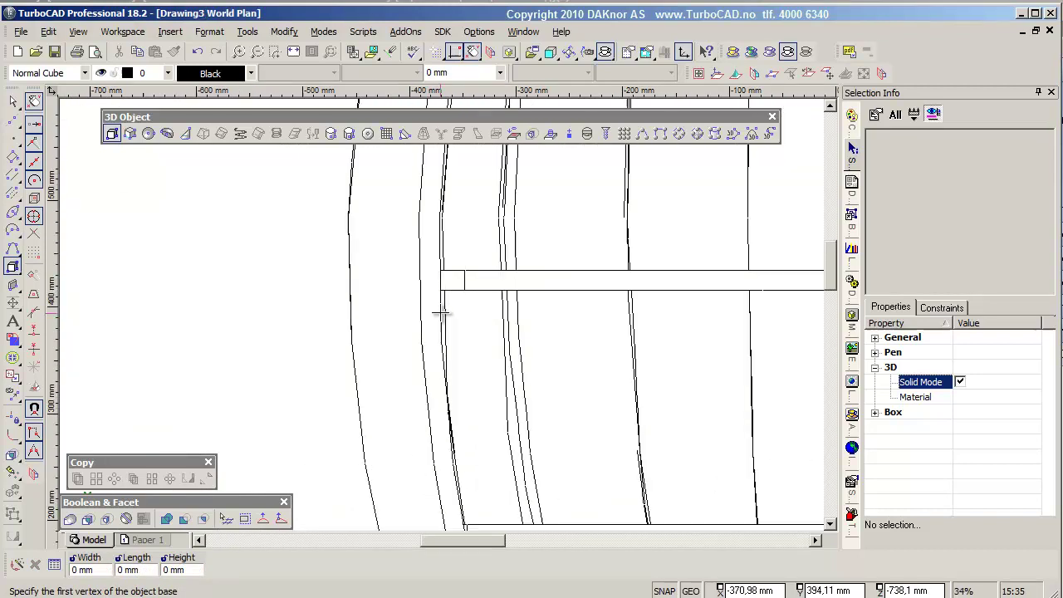
{"action": "left_click", "coordinate": [401, 267]}
{"action": "scroll", "coordinate": [420, 305], "scroll_direction": "down", "scroll_amount": 4}
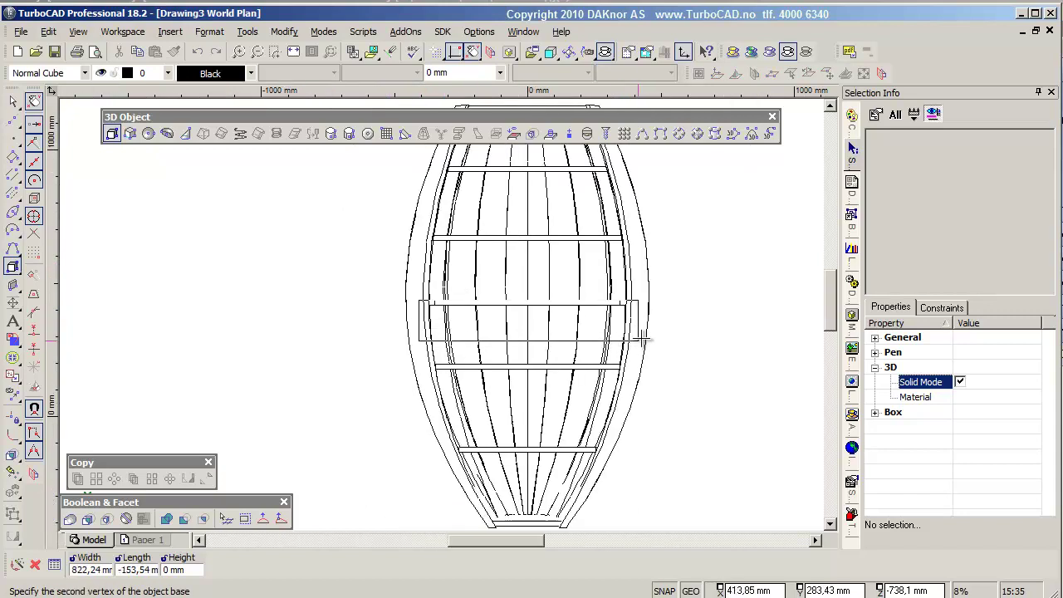
{"action": "key", "text": "F5"}
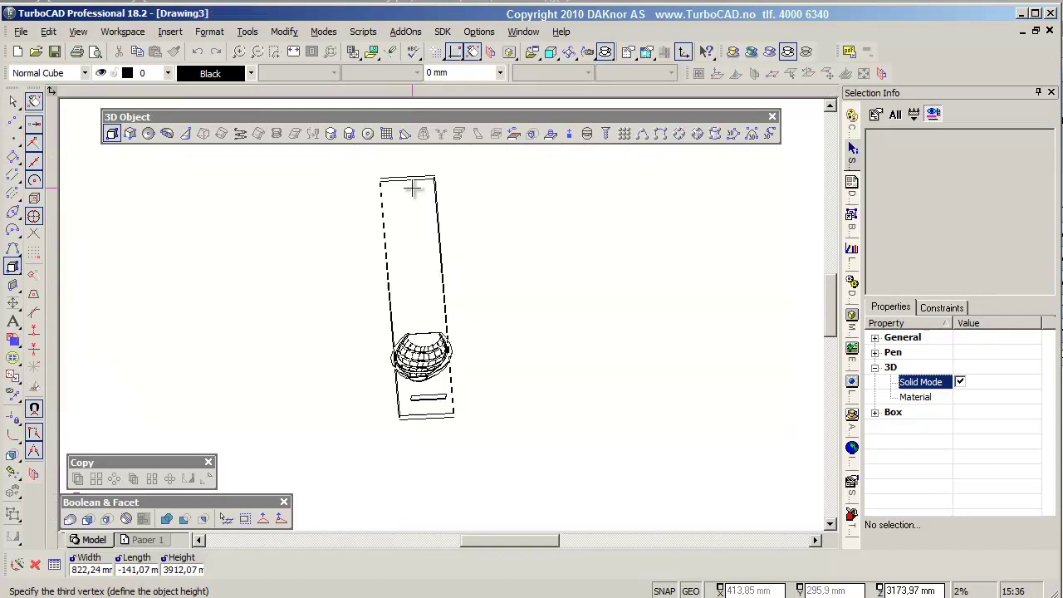
{"action": "scroll", "coordinate": [443, 315], "scroll_direction": "up", "scroll_amount": 4}
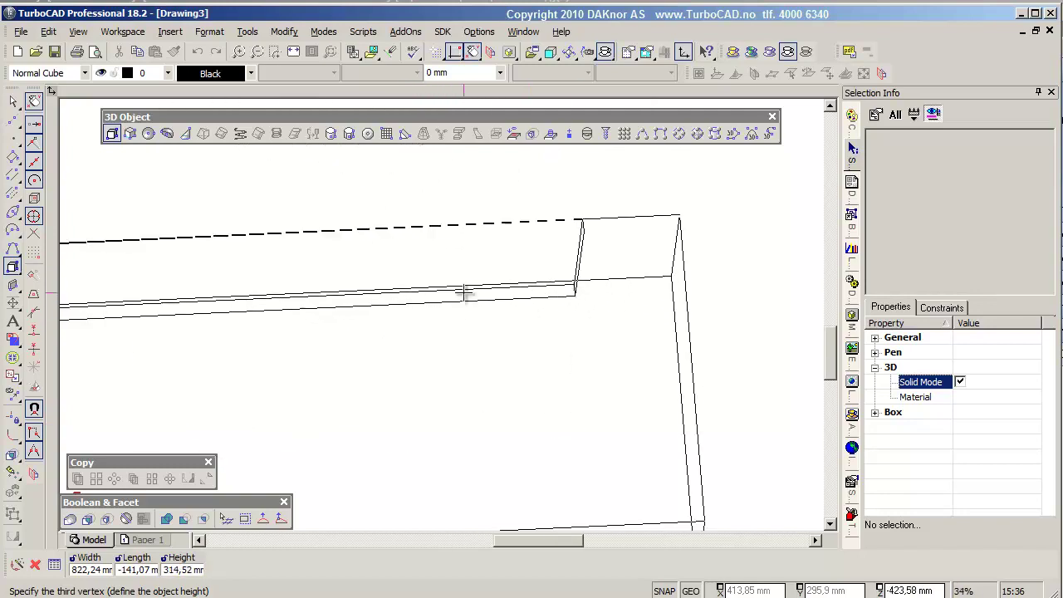
{"action": "left_click", "coordinate": [441, 322]}
{"action": "scroll", "coordinate": [441, 322], "scroll_direction": "down", "scroll_amount": 2}
{"action": "scroll", "coordinate": [441, 321], "scroll_direction": "down", "scroll_amount": 2}
- Window-select both seat boards, move them up inside the hull, and orbit to check
{"action": "key", "text": "Escape"}
{"action": "left_click_drag", "start_coordinate": [525, 482], "coordinate": [267, 284]}
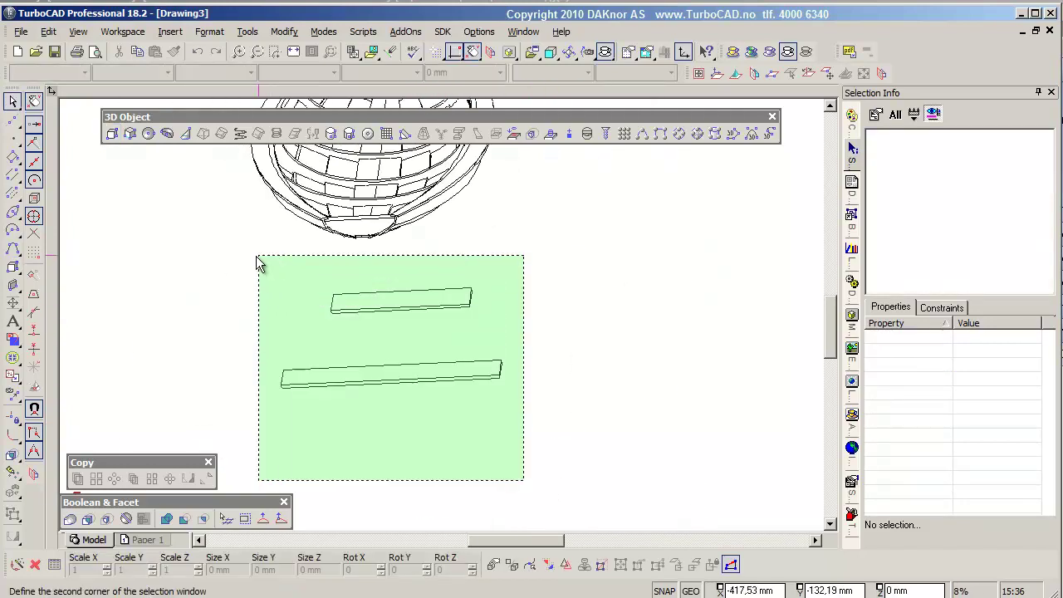
{"action": "scroll", "coordinate": [446, 322], "scroll_direction": "up", "scroll_amount": 2}
{"action": "scroll", "coordinate": [485, 298], "scroll_direction": "down", "scroll_amount": 6}
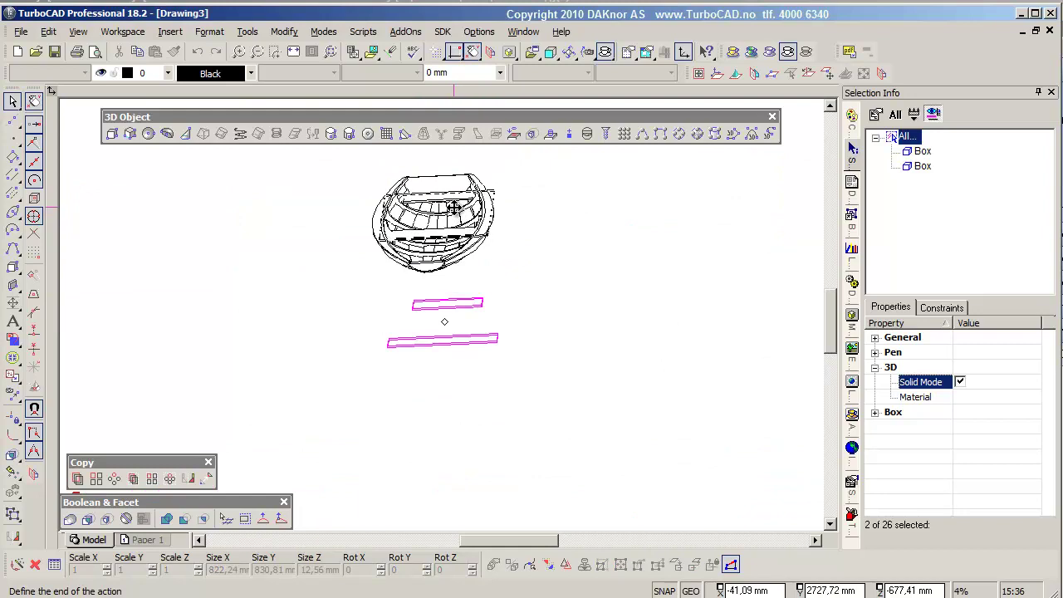
{"action": "scroll", "coordinate": [467, 208], "scroll_direction": "up", "scroll_amount": 4}
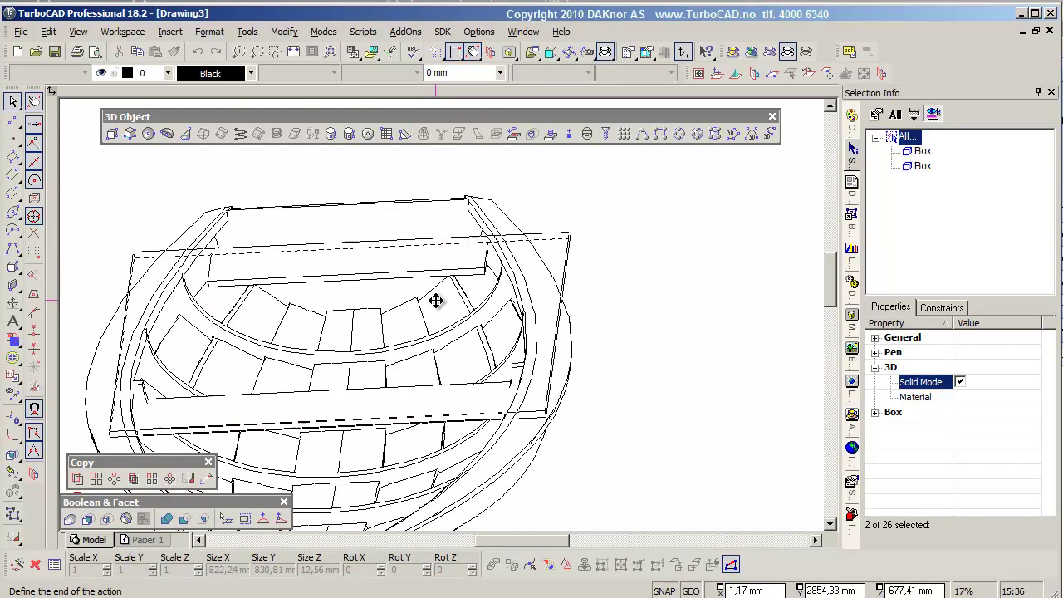
{"action": "left_click", "coordinate": [427, 297]}
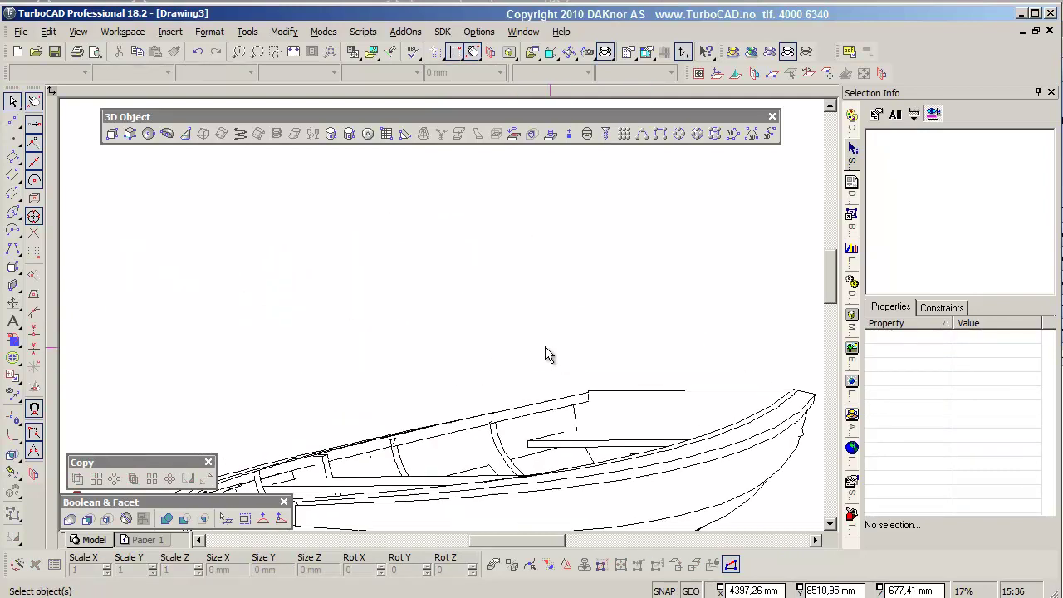
{"action": "mouse_move", "coordinate": [677, 379]}
{"action": "middle_mouse_down", "text": "shift"}
{"action": "mouse_move", "coordinate": [384, 213]}
{"action": "mouse_move", "coordinate": [427, 273]}
{"action": "mouse_move", "coordinate": [719, 189]}
{"action": "middle_mouse_up", "text": "shift"}
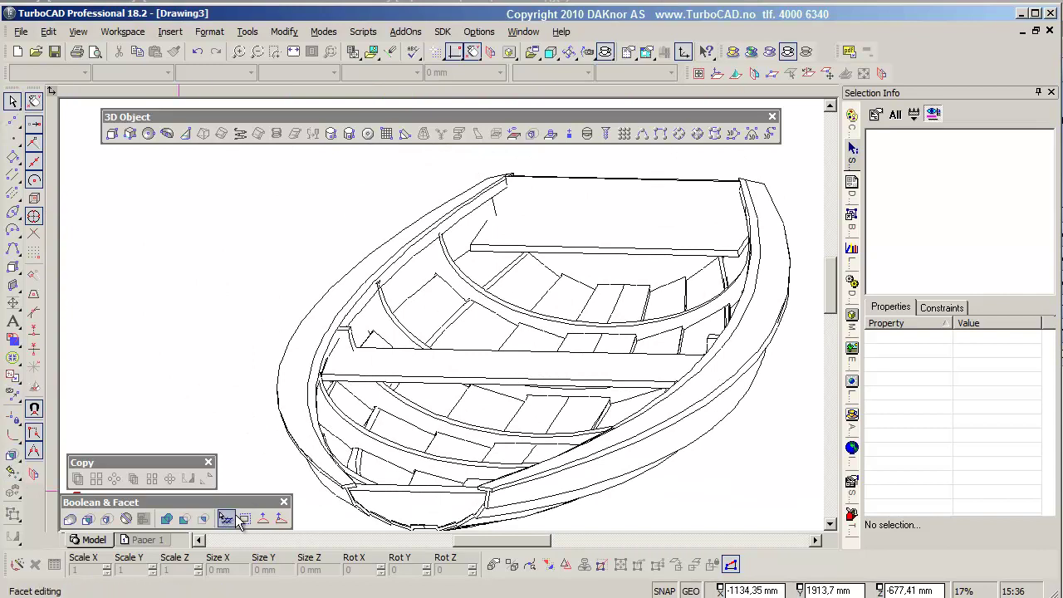
- With Facet Editing, rotate and move one seat end face flush against the hull side
{"action": "left_click", "coordinate": [227, 528]}
{"action": "scroll", "coordinate": [636, 285], "scroll_direction": "up", "scroll_amount": 5}
{"action": "left_click", "coordinate": [465, 335]}
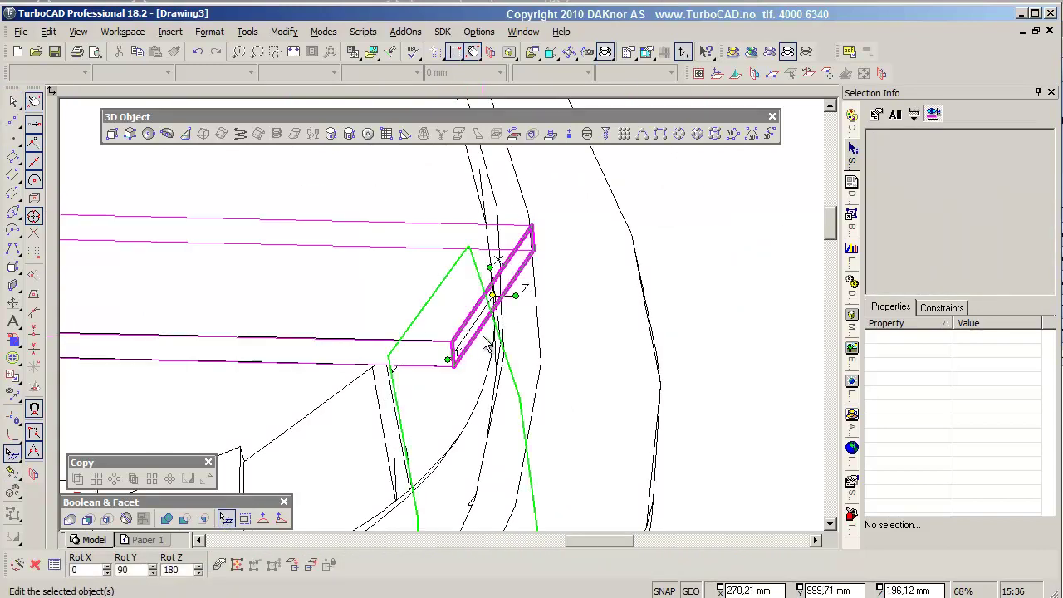
{"action": "left_click", "coordinate": [448, 359]}
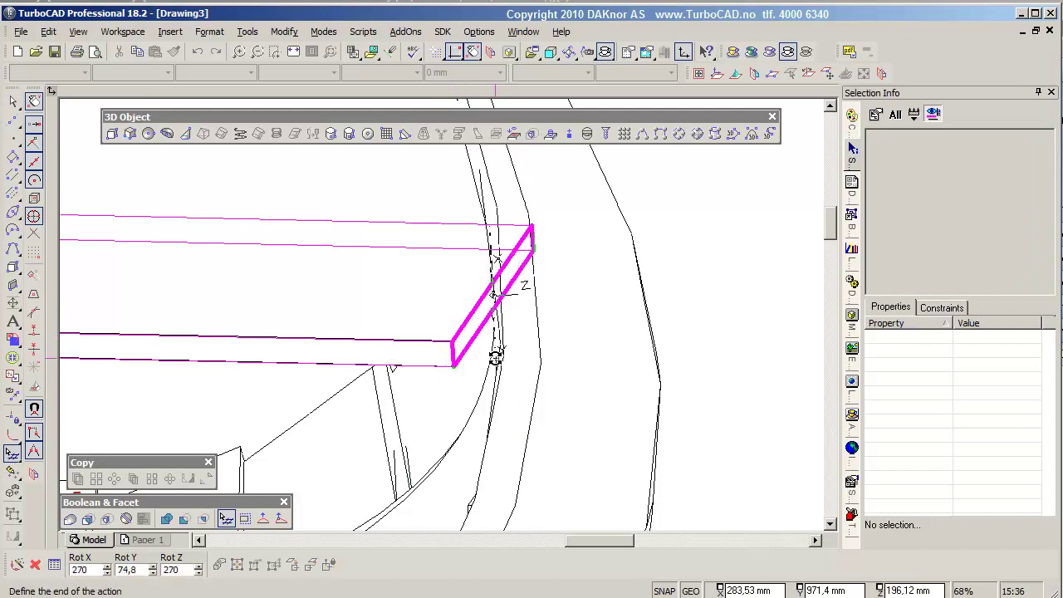
{"action": "left_click", "coordinate": [495, 358]}
{"action": "scroll", "coordinate": [669, 361], "scroll_direction": "up", "scroll_amount": 3}
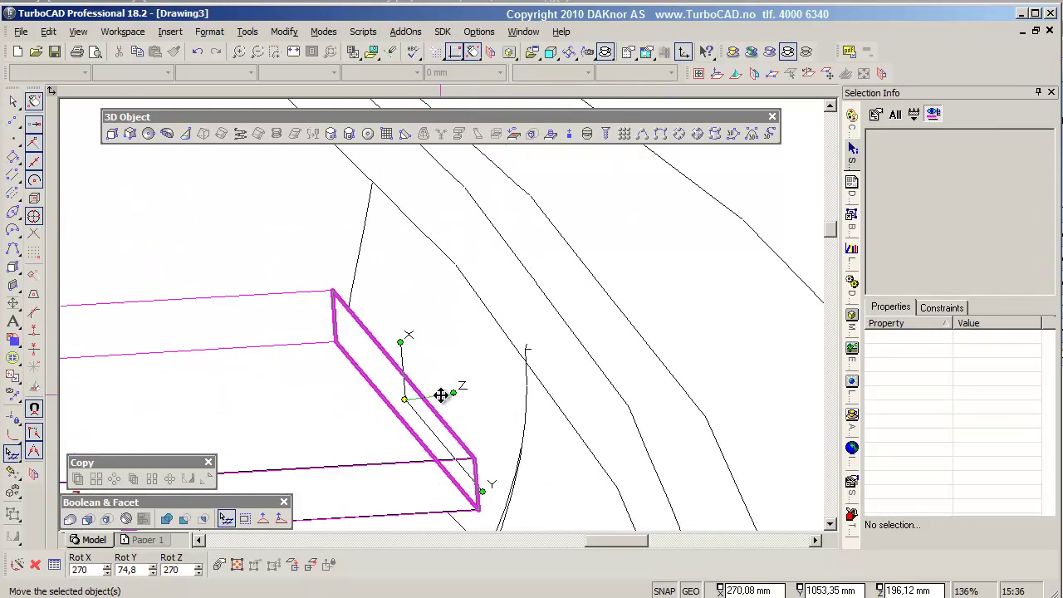
{"action": "left_click", "coordinate": [441, 395]}
{"action": "left_click", "coordinate": [462, 388]}
{"action": "scroll", "coordinate": [419, 324], "scroll_direction": "up", "scroll_amount": 3}
{"action": "left_click", "coordinate": [420, 324]}
{"action": "left_click", "coordinate": [431, 308]}
{"action": "key", "text": "Escape"}
- Rotate the other seat end face to match the hull slope, then orbit to look inside
{"action": "scroll", "coordinate": [596, 216], "scroll_direction": "down", "scroll_amount": 6}
{"action": "scroll", "coordinate": [490, 337], "scroll_direction": "down", "scroll_amount": 3}
{"action": "scroll", "coordinate": [494, 306], "scroll_direction": "up", "scroll_amount": 2}
{"action": "scroll", "coordinate": [494, 306], "scroll_direction": "up", "scroll_amount": 2}
{"action": "scroll", "coordinate": [450, 311], "scroll_direction": "up", "scroll_amount": 2}
{"action": "left_click", "coordinate": [450, 311]}
{"action": "left_click", "coordinate": [488, 324]}
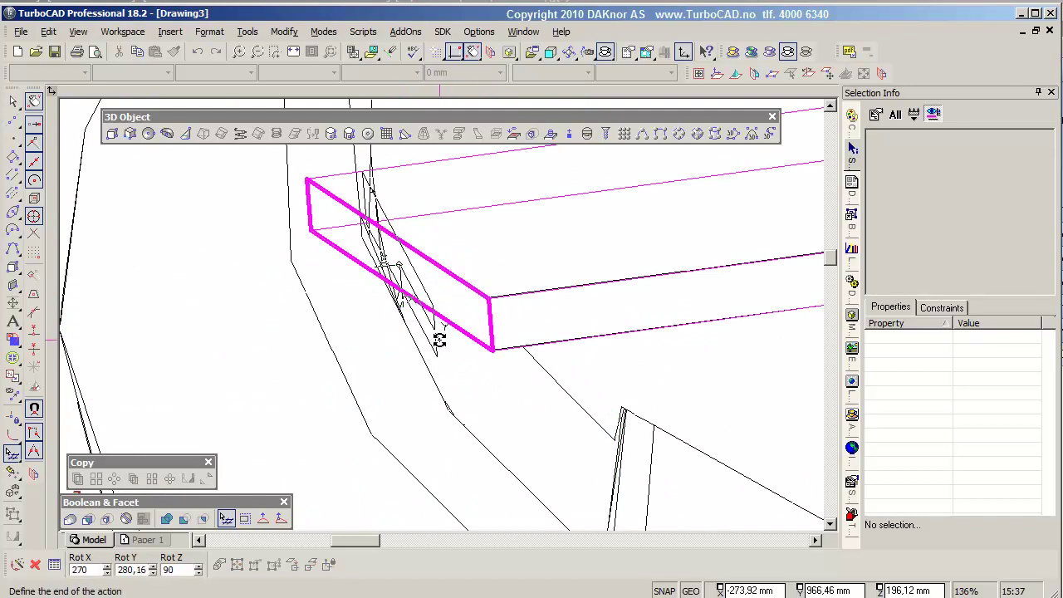
{"action": "scroll", "coordinate": [399, 282], "scroll_direction": "up", "scroll_amount": 3}
{"action": "scroll", "coordinate": [432, 311], "scroll_direction": "down", "scroll_amount": 9}
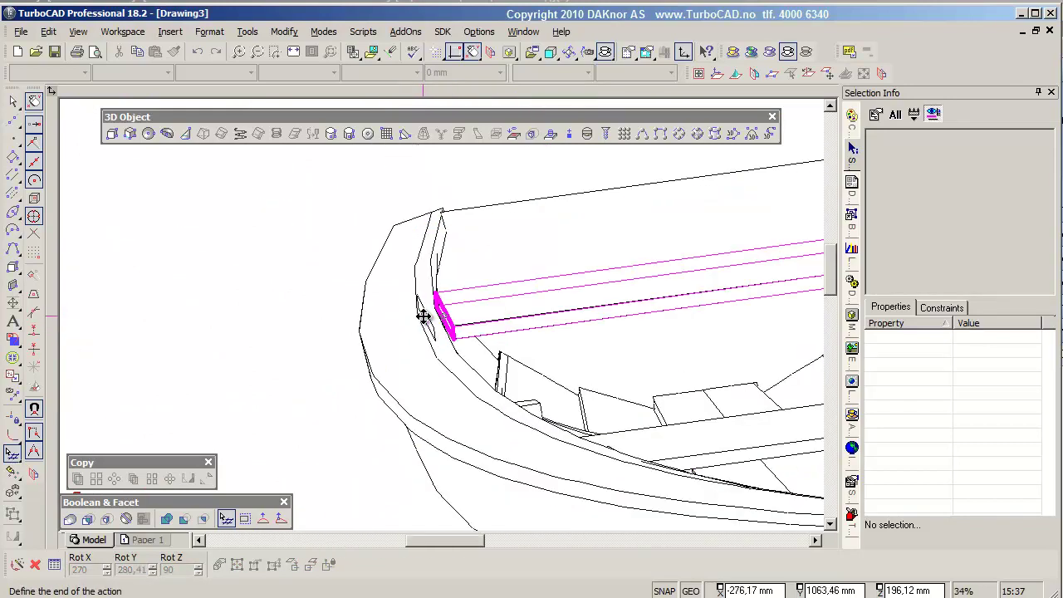
{"action": "scroll", "coordinate": [424, 319], "scroll_direction": "up", "scroll_amount": 2}
{"action": "right_click", "coordinate": [426, 337]}
{"action": "key", "text": "Escape"}
{"action": "scroll", "coordinate": [449, 324], "scroll_direction": "up", "scroll_amount": 1}
{"action": "scroll", "coordinate": [416, 299], "scroll_direction": "up", "scroll_amount": 1}
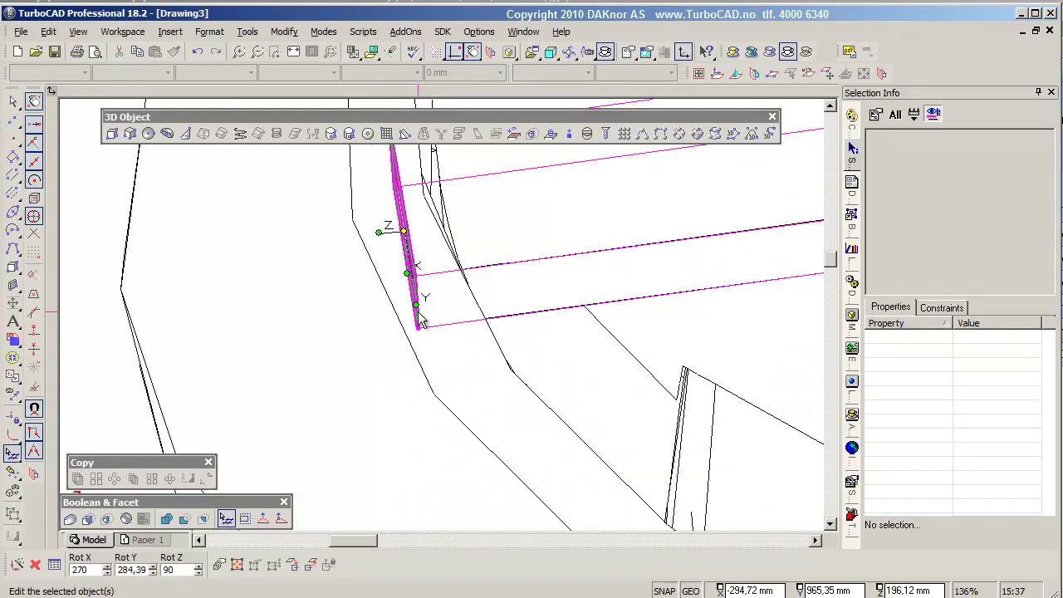
{"action": "scroll", "coordinate": [419, 320], "scroll_direction": "down", "scroll_amount": 2}
{"action": "scroll", "coordinate": [354, 313], "scroll_direction": "up", "scroll_amount": 1}
{"action": "scroll", "coordinate": [467, 285], "scroll_direction": "down", "scroll_amount": 3}
{"action": "left_click", "coordinate": [464, 284]}
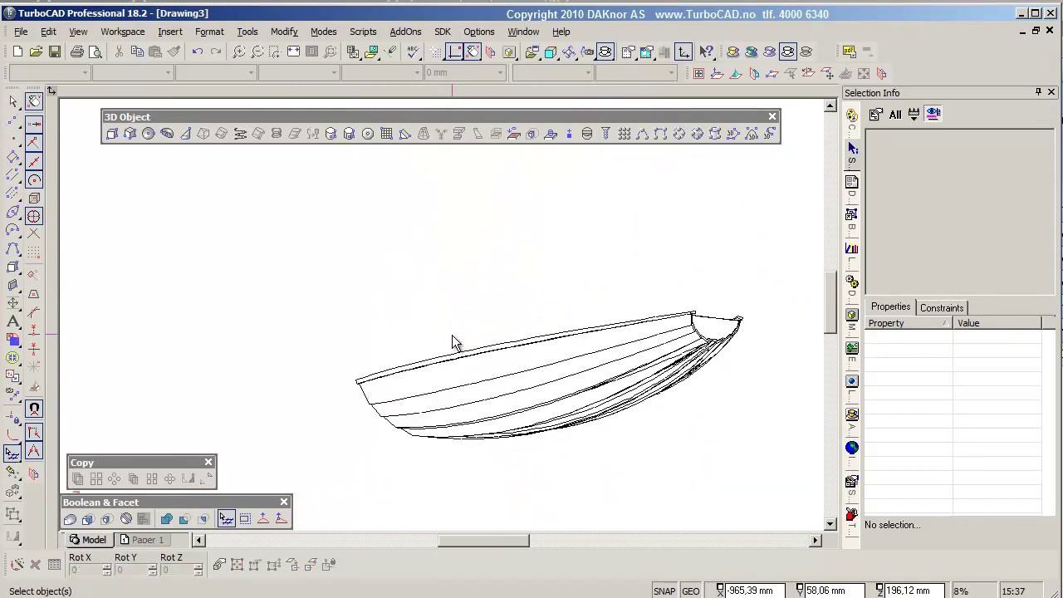
{"action": "middle_click_drag", "start_coordinate": [455, 342], "coordinate": [363, 252]}
- Draw a small rectangular block placed on the seat's top face
{"action": "scroll", "coordinate": [362, 252], "scroll_direction": "up", "scroll_amount": 1}
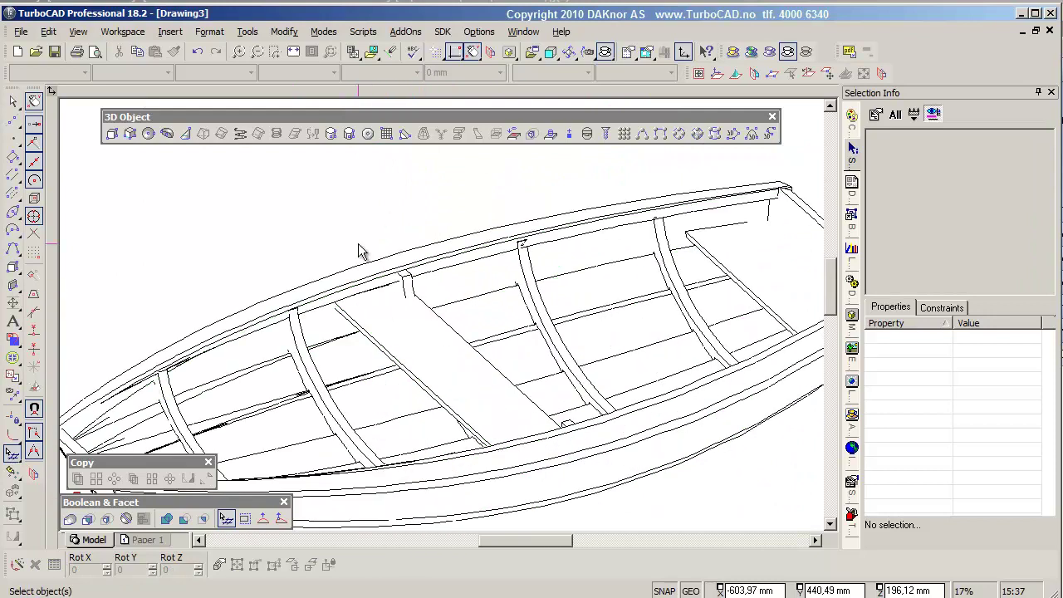
{"action": "scroll", "coordinate": [470, 347], "scroll_direction": "up", "scroll_amount": 2}
{"action": "left_click", "coordinate": [12, 265]}
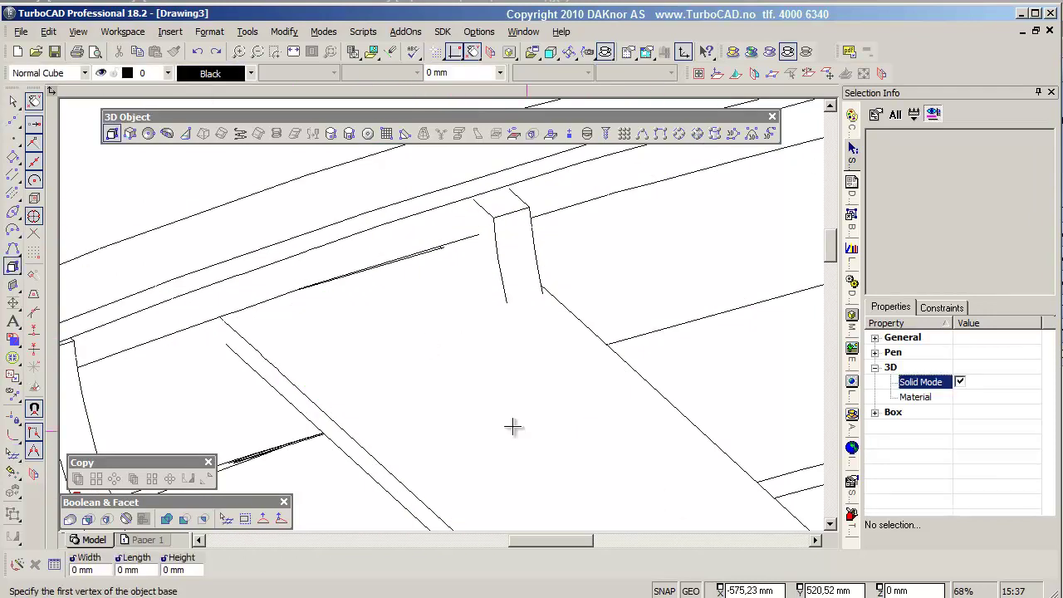
{"action": "right_click", "coordinate": [512, 427]}
{"action": "left_click", "coordinate": [616, 407]}
{"action": "left_click", "coordinate": [363, 352]}
{"action": "left_click", "coordinate": [323, 359]}
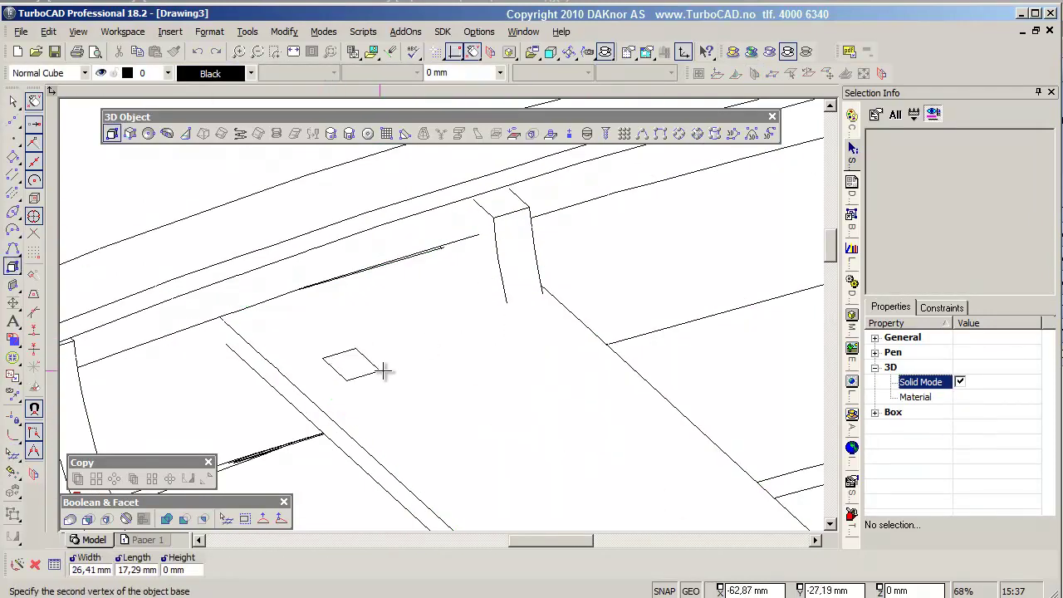
{"action": "left_click", "coordinate": [591, 338]}
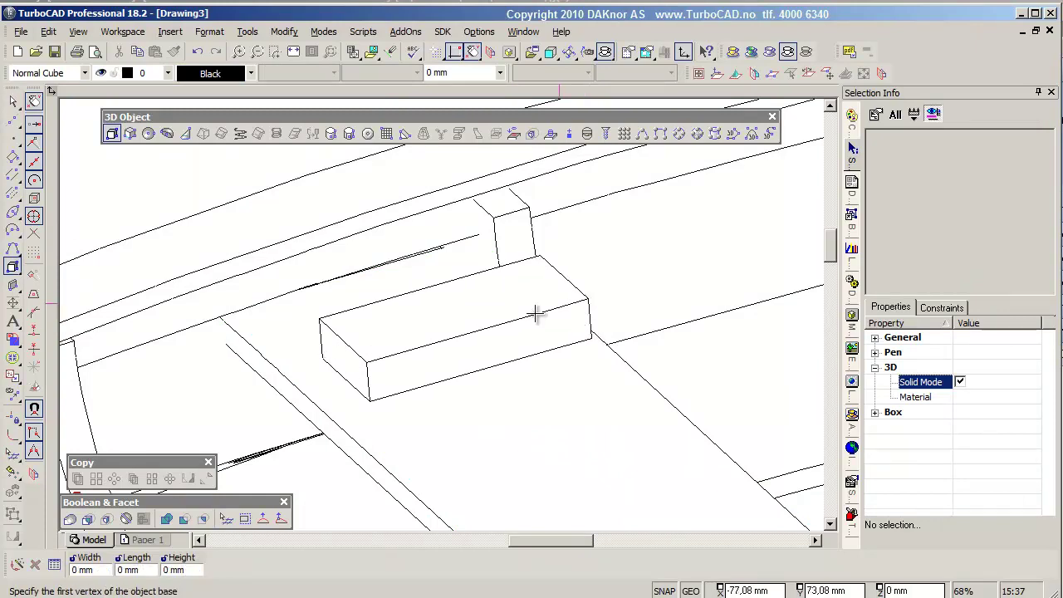
{"action": "left_click", "coordinate": [540, 310]}
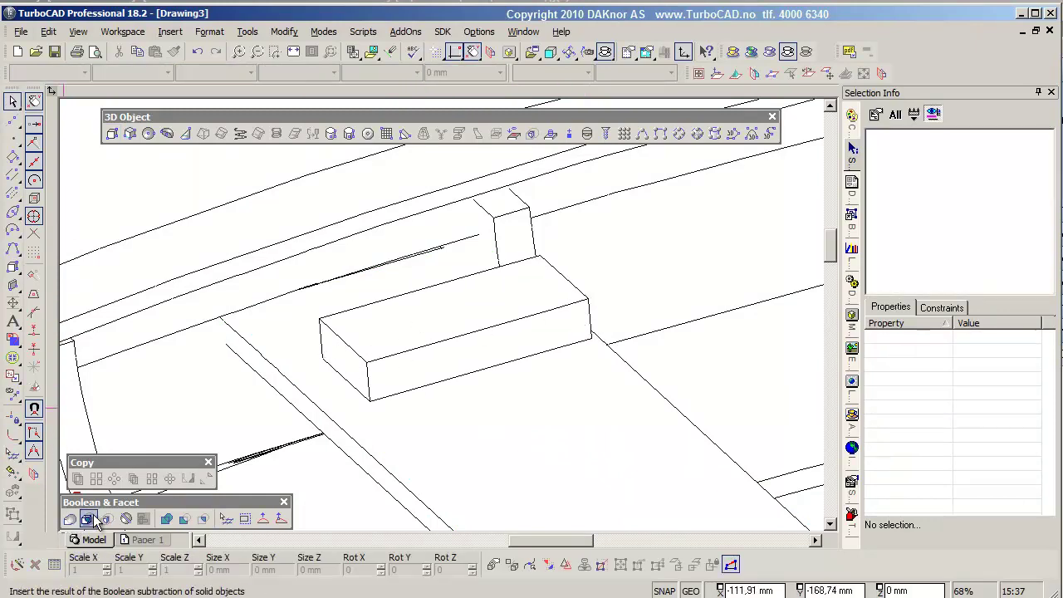
- Chamfer the block's short end edges with 10 mm offsets
{"action": "left_click", "coordinate": [14, 478]}
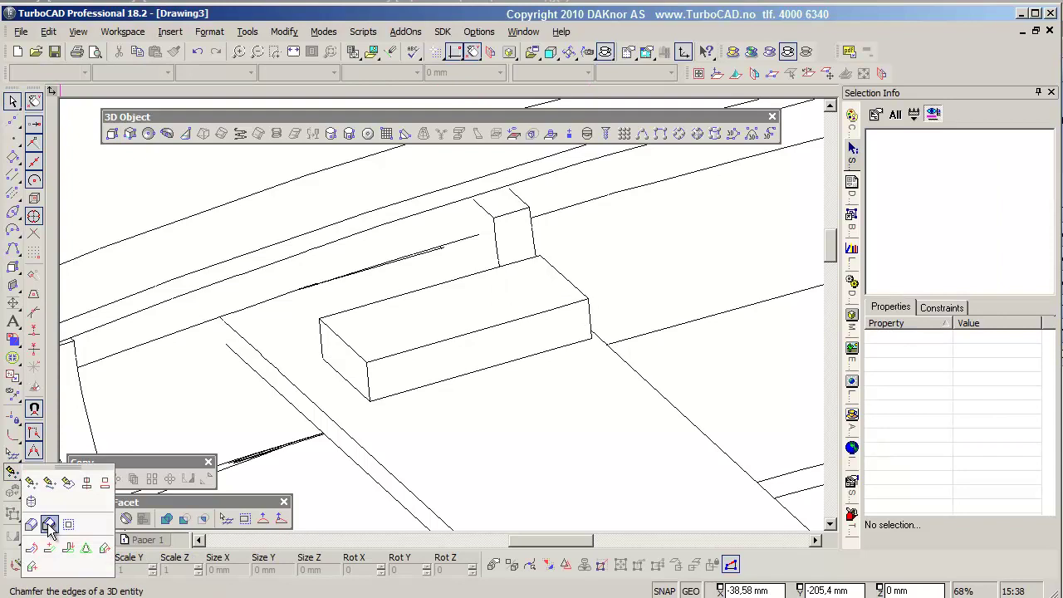
{"action": "left_click", "coordinate": [78, 515]}
{"action": "left_click", "coordinate": [418, 356]}
{"action": "left_click", "coordinate": [363, 366]}
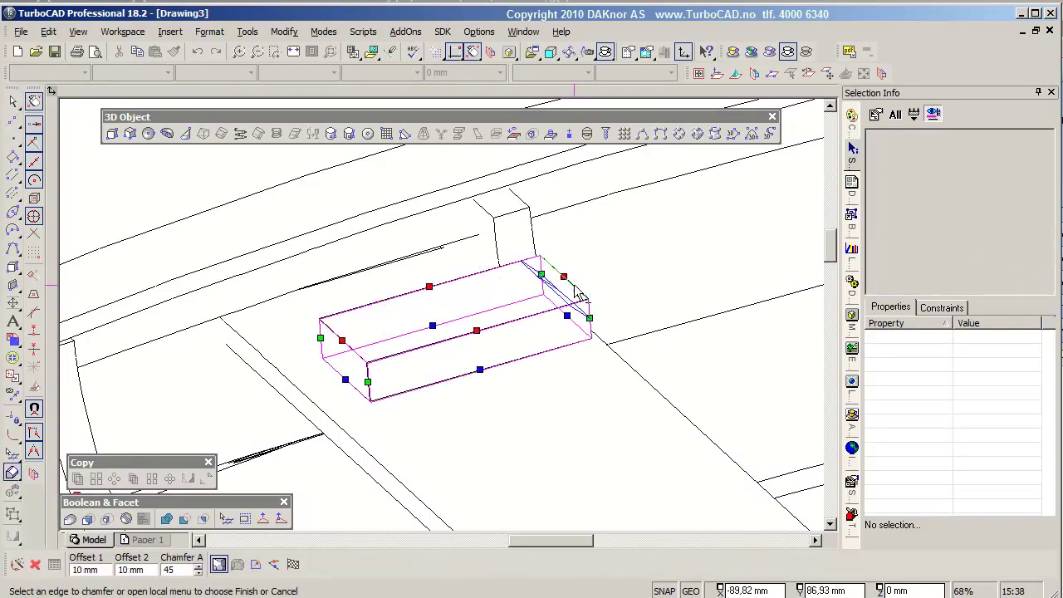
{"action": "left_click", "coordinate": [294, 565]}
{"action": "key", "text": "Escape"}
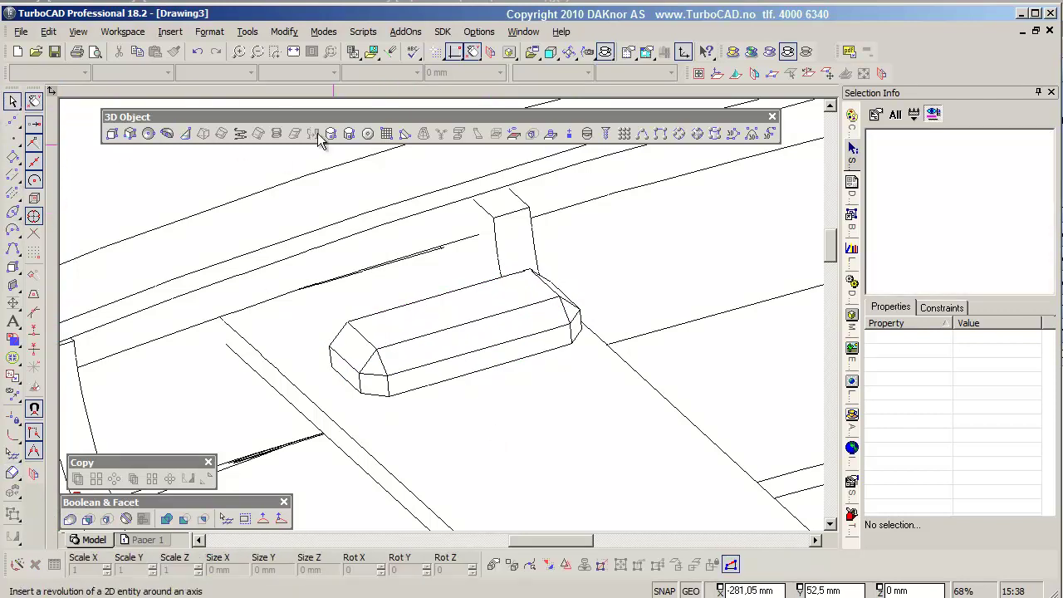
- Place an upright cylinder on one end of the block and copy it to the other end
{"action": "left_click", "coordinate": [331, 133]}
{"action": "right_click", "coordinate": [394, 323]}
{"action": "left_click", "coordinate": [527, 313]}
{"action": "left_click", "coordinate": [401, 319]}
{"action": "left_click", "coordinate": [398, 323]}
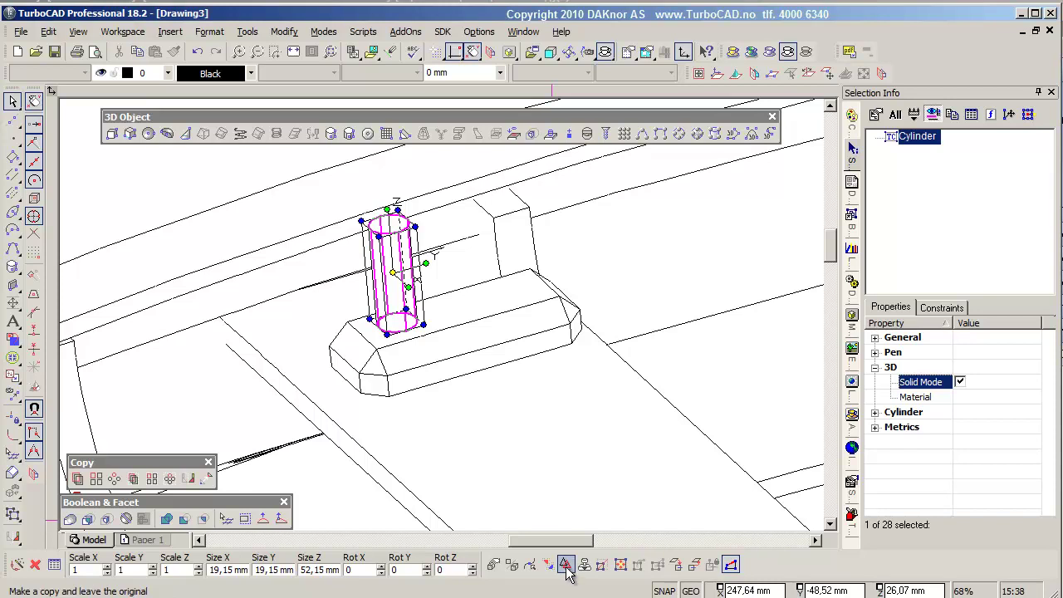
{"action": "scroll", "coordinate": [362, 199], "scroll_direction": "up", "scroll_amount": 2}
{"action": "left_click_drag", "start_coordinate": [482, 337], "coordinate": [683, 282]}
{"action": "key", "text": "ctrl+u"}
- Boolean Add the block and both cylinders into one oarlock solid
{"action": "left_click", "coordinate": [471, 480]}
{"action": "left_click", "coordinate": [476, 363]}
{"action": "left_click", "coordinate": [604, 360]}
{"action": "left_click", "coordinate": [612, 452]}
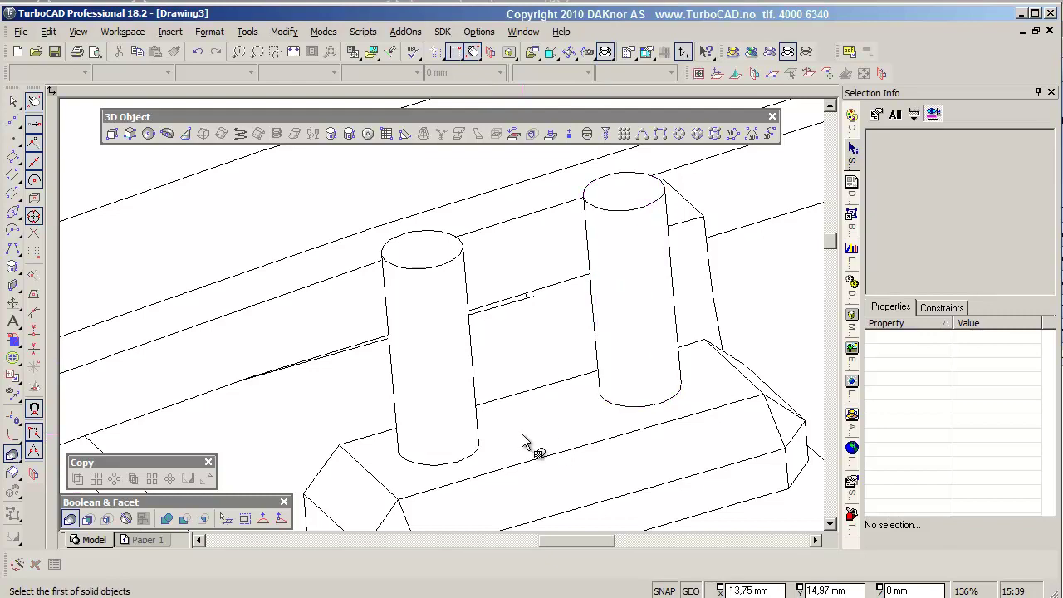
{"action": "key", "text": "Escape"}
{"action": "left_click", "coordinate": [556, 386]}
{"action": "scroll", "coordinate": [558, 402], "scroll_direction": "down", "scroll_amount": 3}
- In Front view, move the merged oarlock up onto the gunwale
{"action": "scroll", "coordinate": [444, 357], "scroll_direction": "down", "scroll_amount": 3}
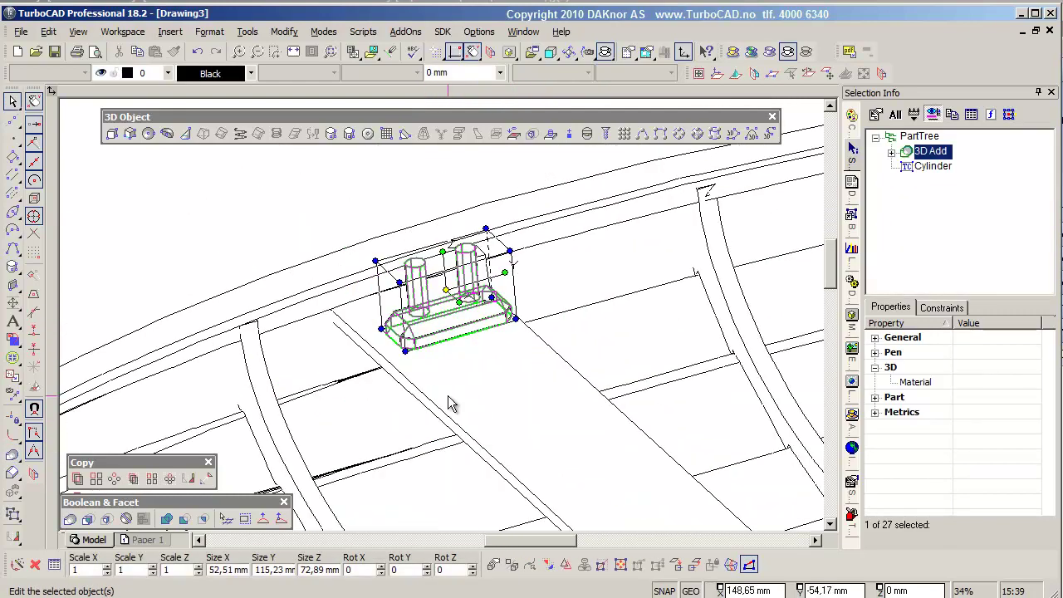
{"action": "scroll", "coordinate": [510, 408], "scroll_direction": "up", "scroll_amount": 1}
{"action": "scroll", "coordinate": [454, 310], "scroll_direction": "up", "scroll_amount": 2}
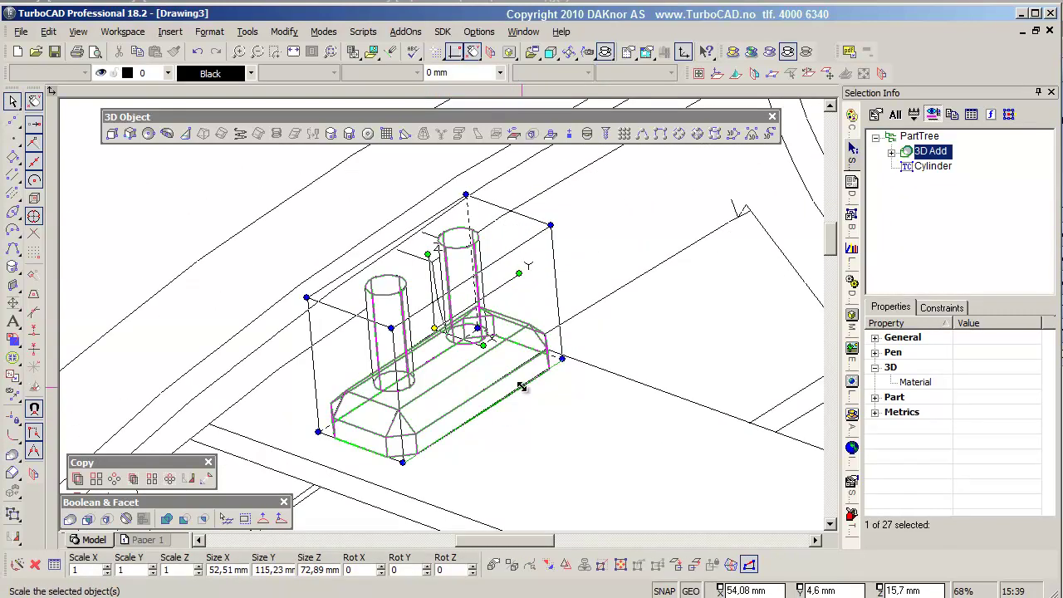
{"action": "key", "text": "ctrl+shift+f"}
{"action": "left_click", "coordinate": [441, 317]}
{"action": "scroll", "coordinate": [344, 280], "scroll_direction": "down", "scroll_amount": 3}
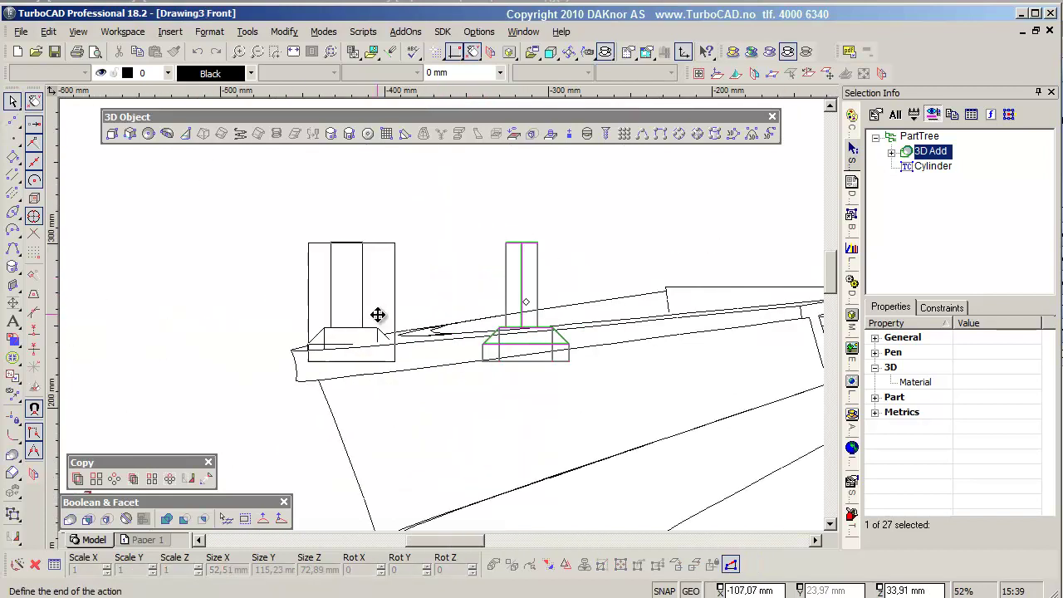
{"action": "left_click", "coordinate": [379, 315]}
{"action": "left_click", "coordinate": [356, 280]}
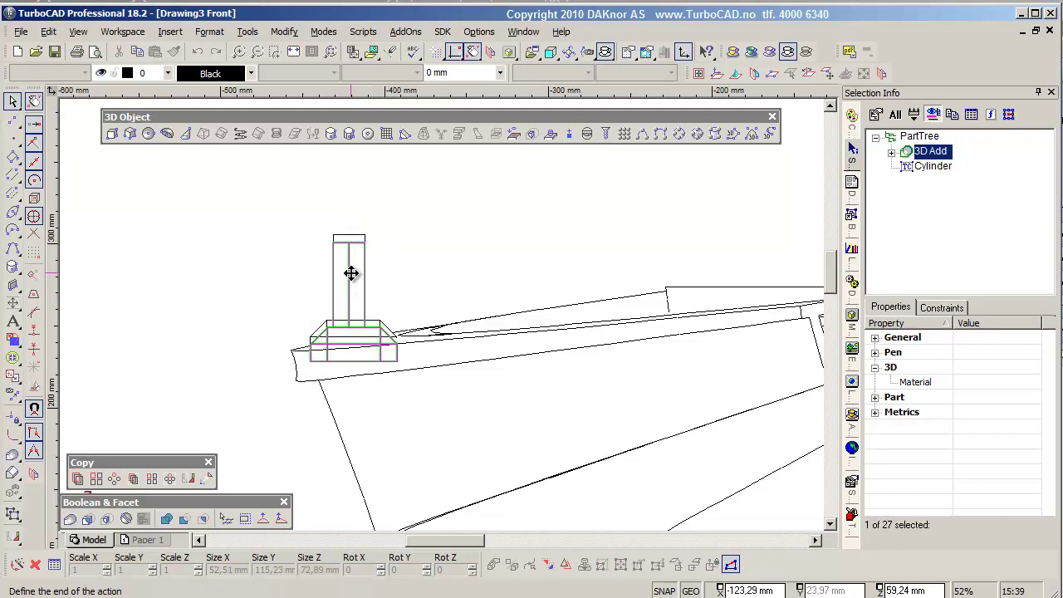
{"action": "left_click", "coordinate": [351, 273]}
{"action": "scroll", "coordinate": [352, 274], "scroll_direction": "up", "scroll_amount": 3}
{"action": "left_click", "coordinate": [387, 302]}
{"action": "right_click", "coordinate": [501, 306]}
{"action": "left_click", "coordinate": [515, 310]}
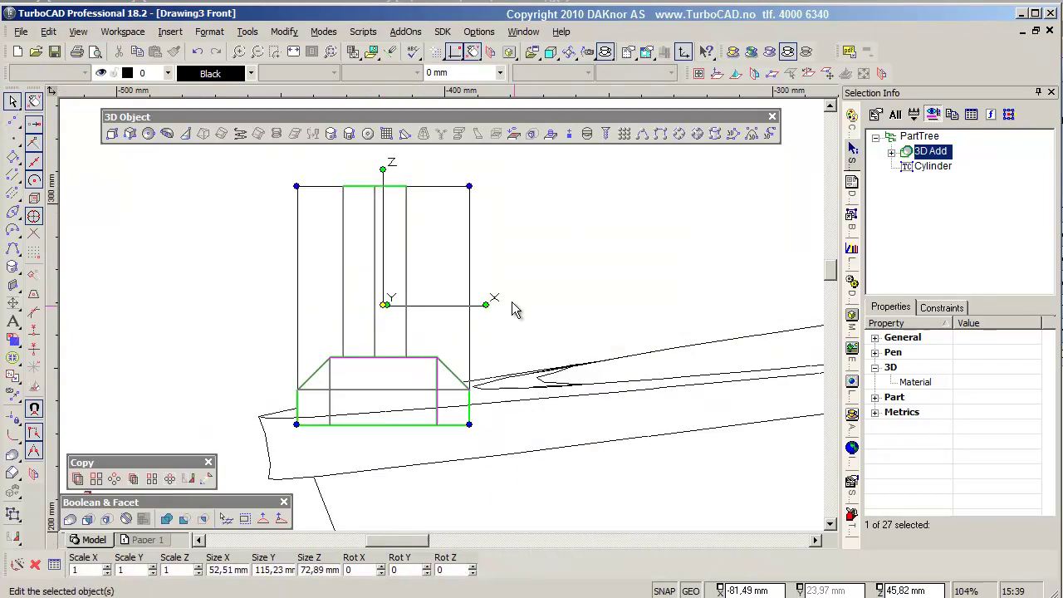
- Tilt the oarlock to Rot Y 355.01 and slide it along the gunwale into place
{"action": "scroll", "coordinate": [515, 310], "scroll_direction": "left", "scroll_amount": 3}
{"action": "left_click", "coordinate": [521, 155]}
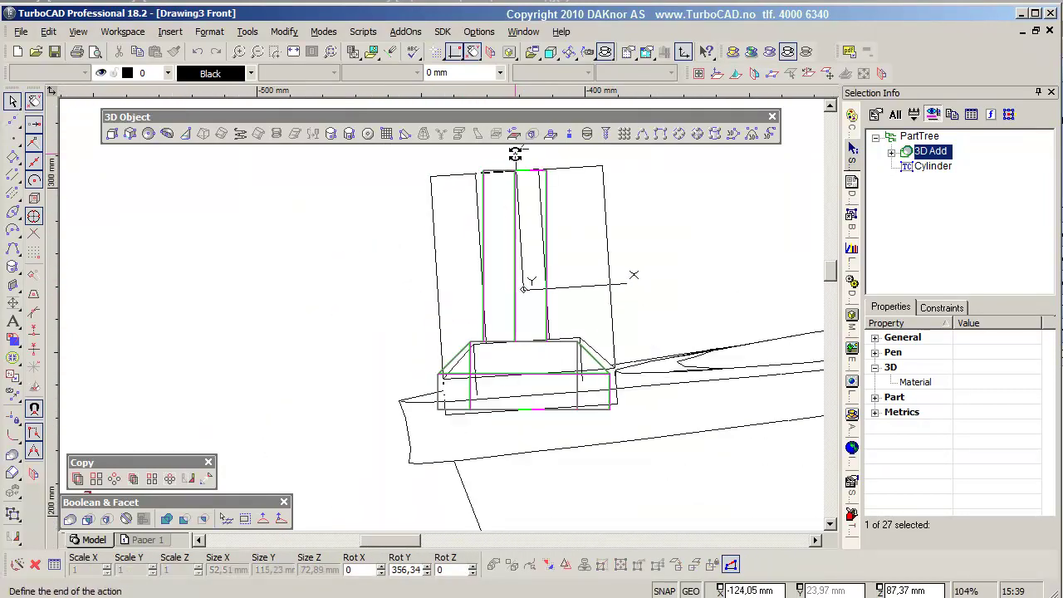
{"action": "left_click", "coordinate": [513, 149]}
{"action": "left_click", "coordinate": [517, 247]}
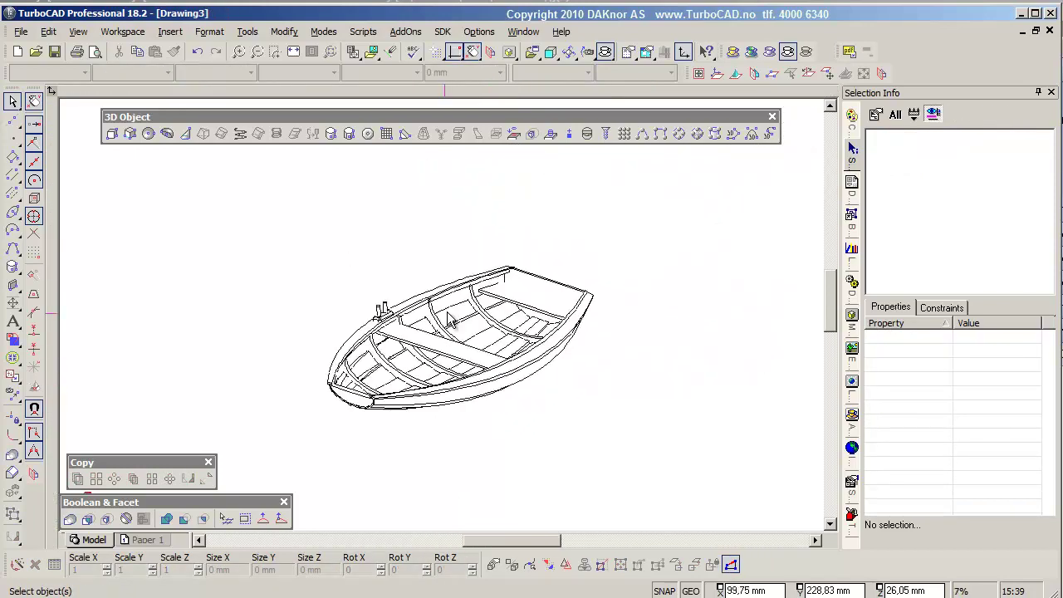
{"action": "scroll", "coordinate": [450, 319], "scroll_direction": "up", "scroll_amount": 1}
{"action": "scroll", "coordinate": [465, 307], "scroll_direction": "up", "scroll_amount": 2}
{"action": "scroll", "coordinate": [509, 274], "scroll_direction": "up", "scroll_amount": 1}
{"action": "left_click", "coordinate": [509, 277]}
{"action": "left_click_drag", "start_coordinate": [509, 277], "coordinate": [619, 267]}
- Reselect the oarlock and orbit the boat to a more top-down angle
{"action": "scroll", "coordinate": [451, 332], "scroll_direction": "down", "scroll_amount": 3}
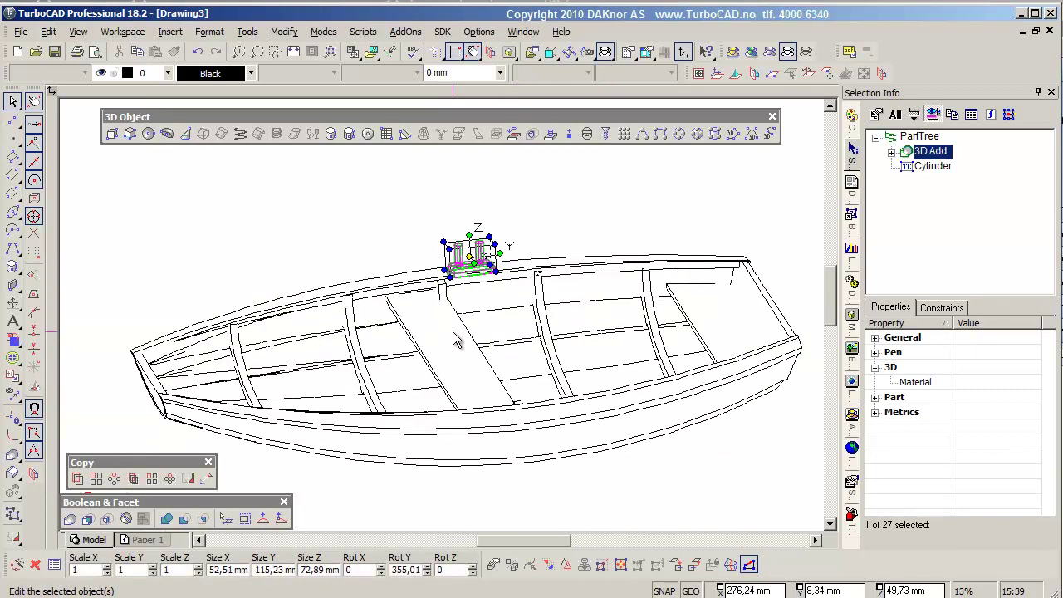
{"action": "scroll", "coordinate": [458, 333], "scroll_direction": "up", "scroll_amount": 3}
{"action": "left_click", "coordinate": [475, 379]}
{"action": "left_click_drag", "start_coordinate": [475, 380], "coordinate": [464, 375]}
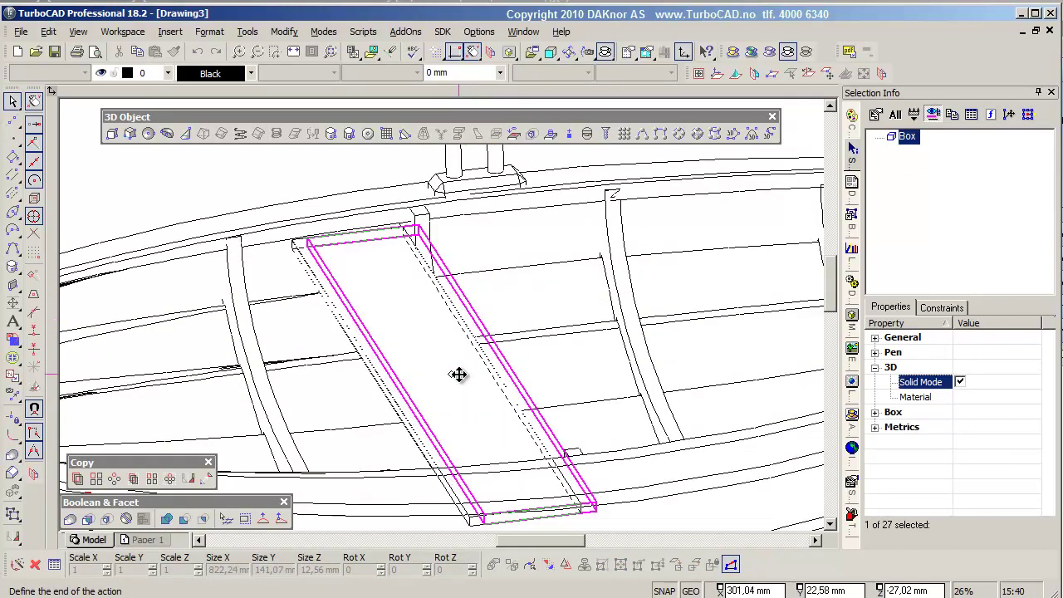
{"action": "left_click", "coordinate": [291, 159]}
{"action": "left_click", "coordinate": [446, 185]}
{"action": "scroll", "coordinate": [331, 404], "scroll_direction": "down", "scroll_amount": 3}
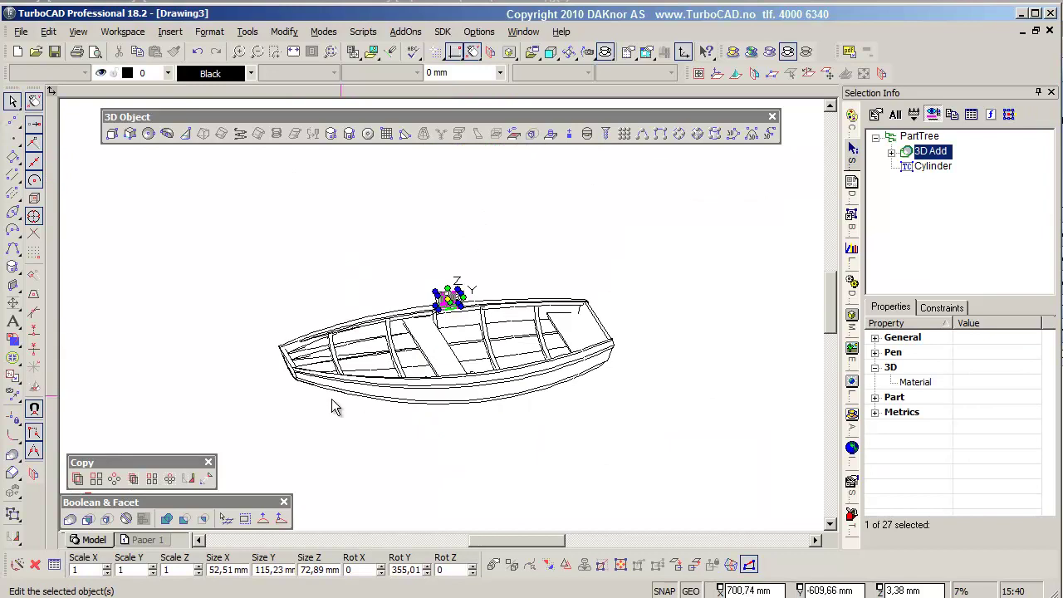
{"action": "middle_click_drag", "start_coordinate": [370, 438], "coordinate": [420, 452]}
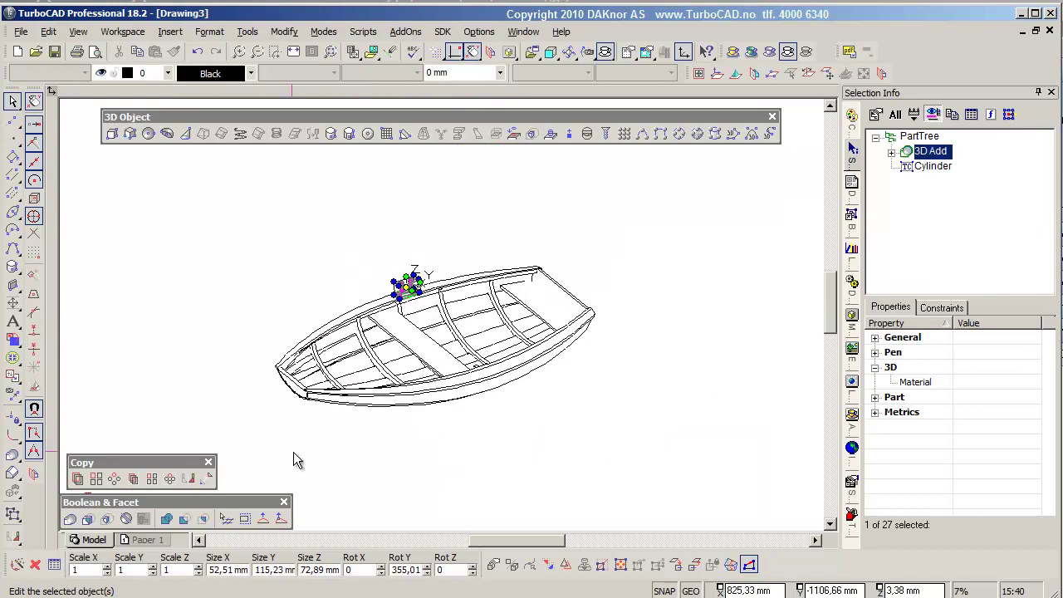
- Mirror-copy the oarlock across the boat's centreline onto the opposite gunwale
{"action": "right_click", "coordinate": [293, 459]}
{"action": "left_click", "coordinate": [451, 438]}
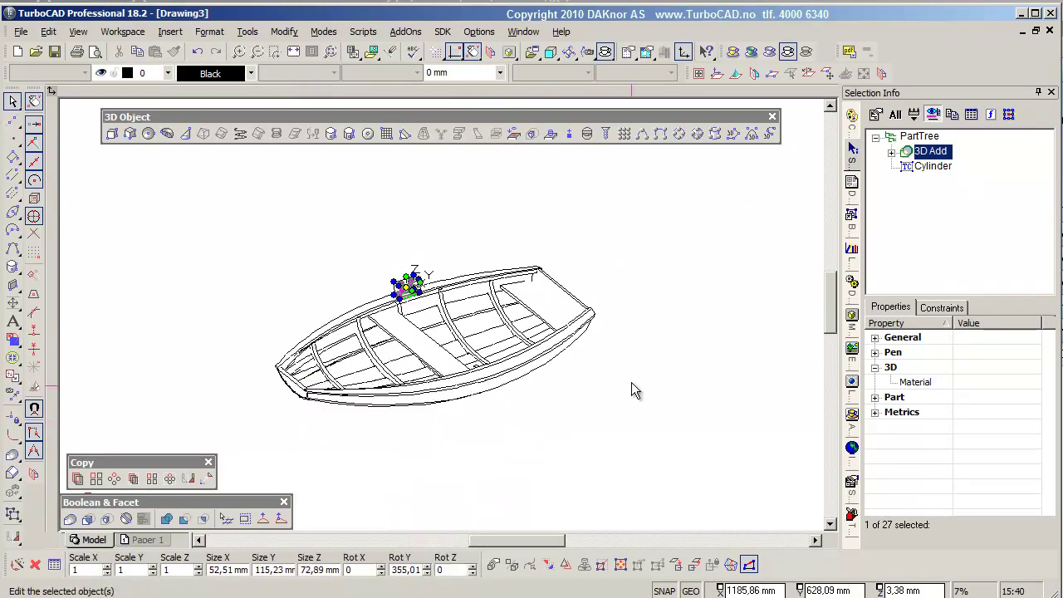
{"action": "left_click", "coordinate": [188, 479]}
{"action": "scroll", "coordinate": [632, 299], "scroll_direction": "up", "scroll_amount": 3}
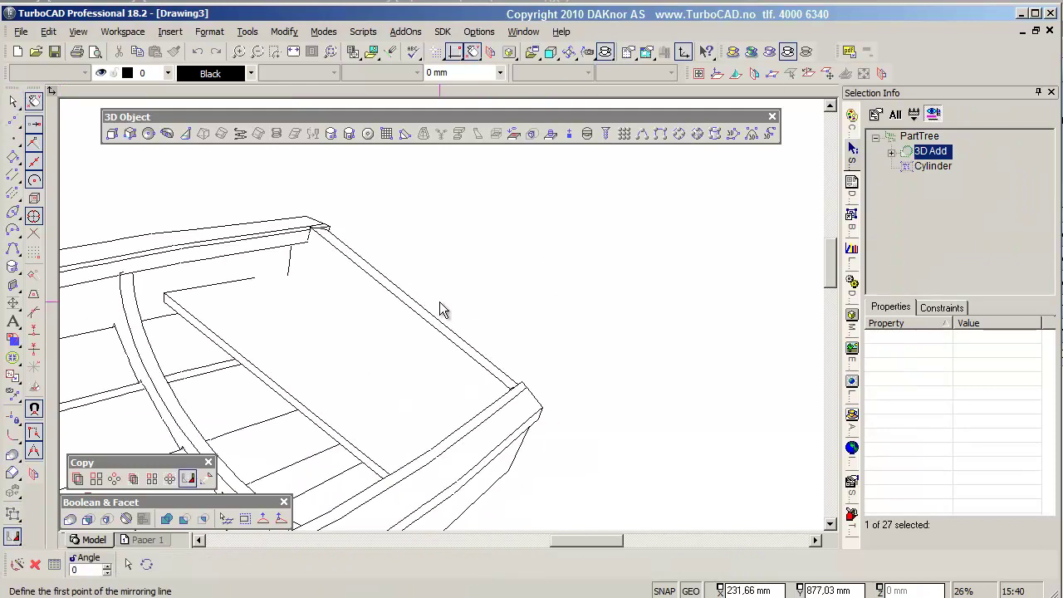
{"action": "scroll", "coordinate": [341, 377], "scroll_direction": "down", "scroll_amount": 2}
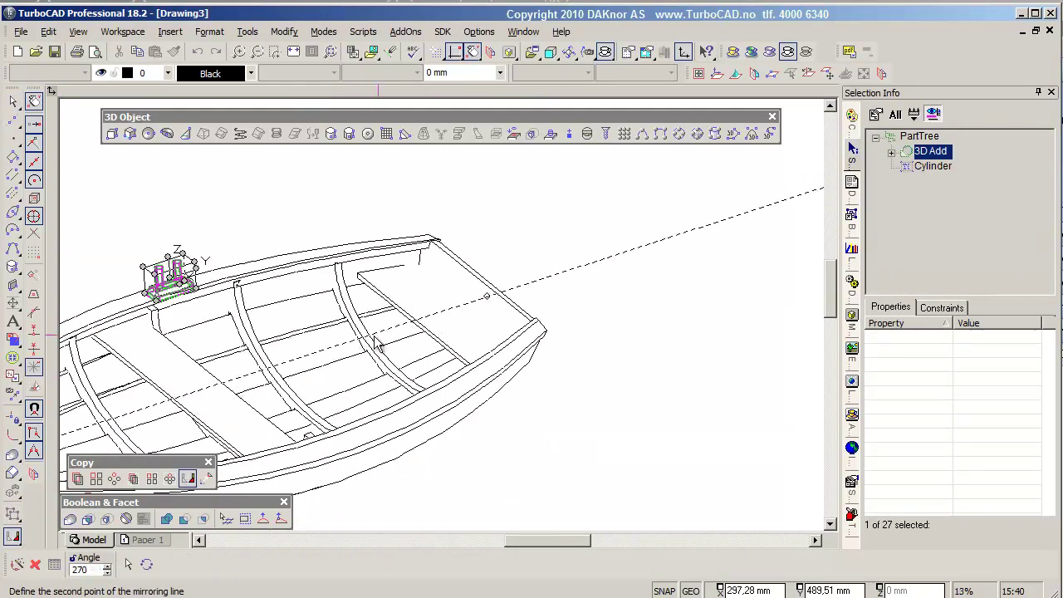
{"action": "left_click", "coordinate": [490, 405]}
{"action": "key", "text": "Escape"}
- Orbit to the boat's flat end, start extruding a face, then cancel it
{"action": "scroll", "coordinate": [323, 391], "scroll_direction": "down", "scroll_amount": 2}
{"action": "middle_click_drag", "start_coordinate": [323, 391], "coordinate": [246, 407]}
{"action": "scroll", "coordinate": [557, 419], "scroll_direction": "up", "scroll_amount": 3}
{"action": "scroll", "coordinate": [269, 328], "scroll_direction": "down", "scroll_amount": 4}
{"action": "scroll", "coordinate": [453, 361], "scroll_direction": "up", "scroll_amount": 4}
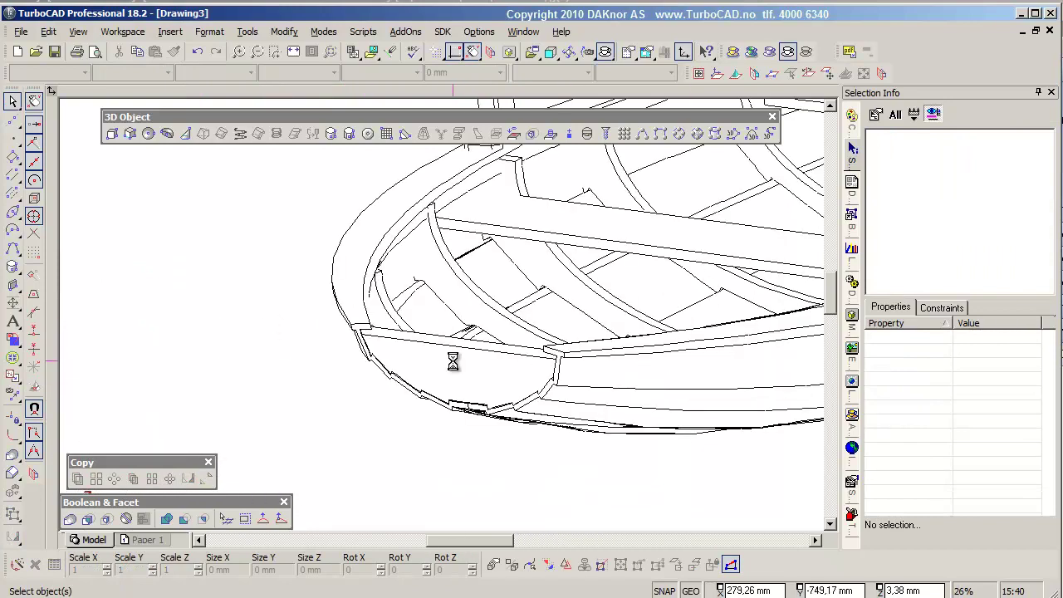
{"action": "left_click", "coordinate": [587, 132]}
{"action": "left_click", "coordinate": [419, 305]}
{"action": "scroll", "coordinate": [395, 220], "scroll_direction": "down", "scroll_amount": 2}
{"action": "scroll", "coordinate": [437, 309], "scroll_direction": "down", "scroll_amount": 2}
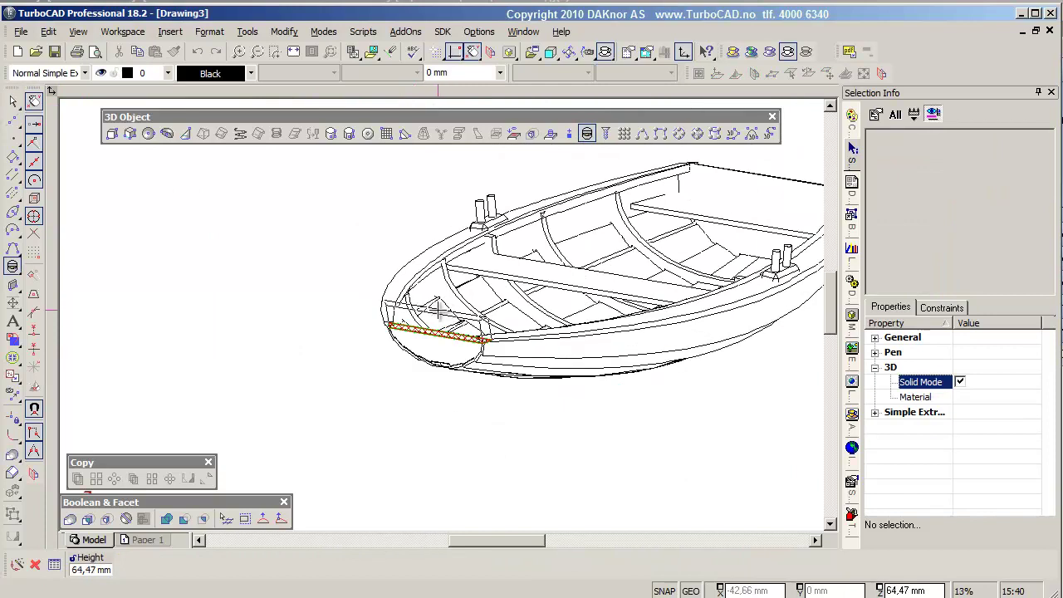
{"action": "key", "text": "Escape"}
- Orbit to a close view of the stern and switch to the arc and circle tools
{"action": "middle_click_drag", "start_coordinate": [436, 430], "coordinate": [517, 300]}
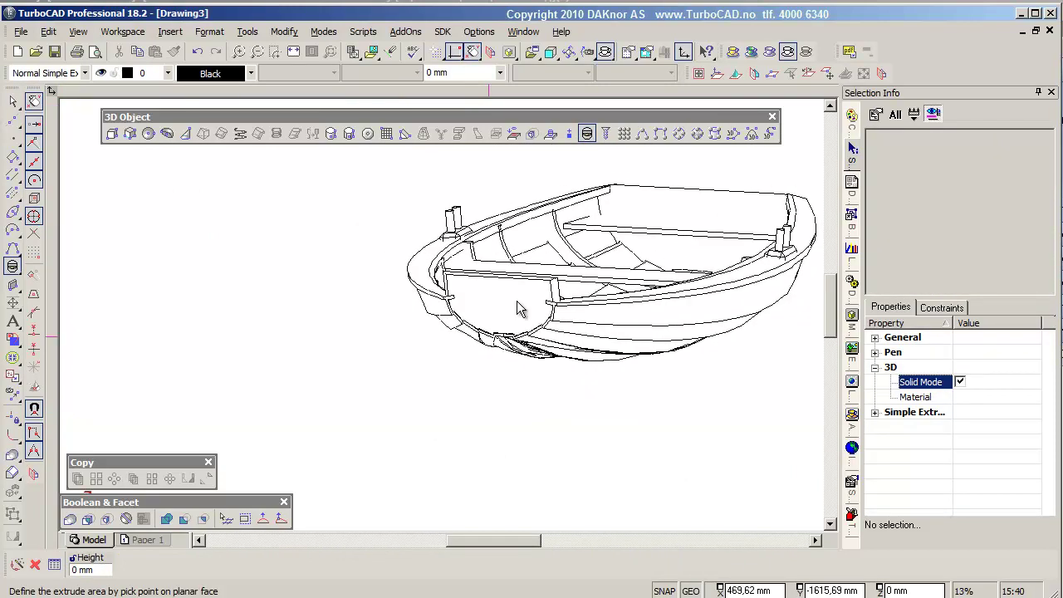
{"action": "scroll", "coordinate": [498, 316], "scroll_direction": "up", "scroll_amount": 3}
{"action": "left_click", "coordinate": [13, 211]}
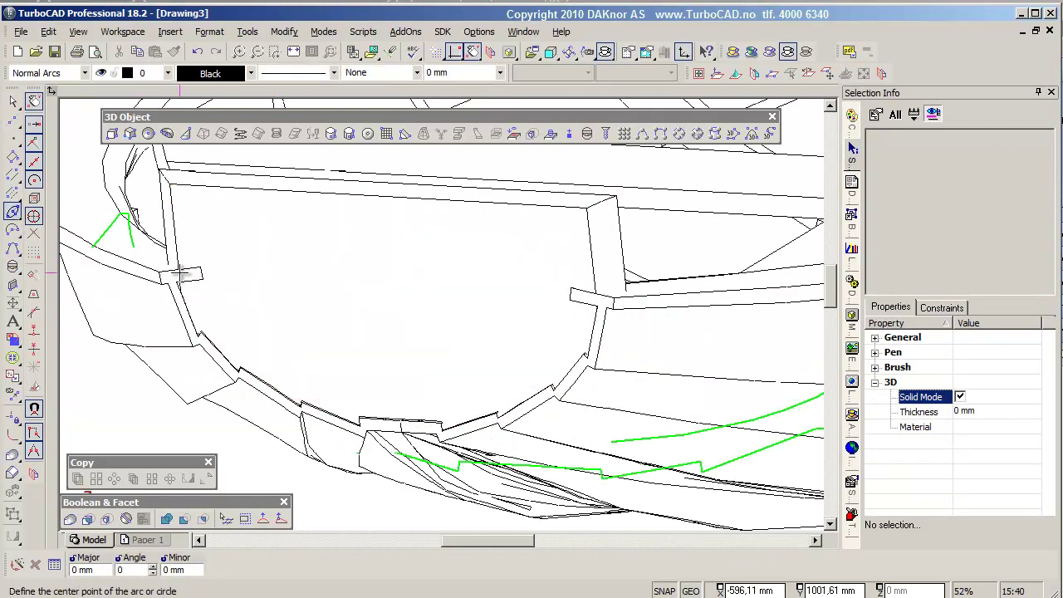
- Choose the three-point arc drawing method
{"action": "left_click_drag", "start_coordinate": [13, 211], "coordinate": [36, 256]}
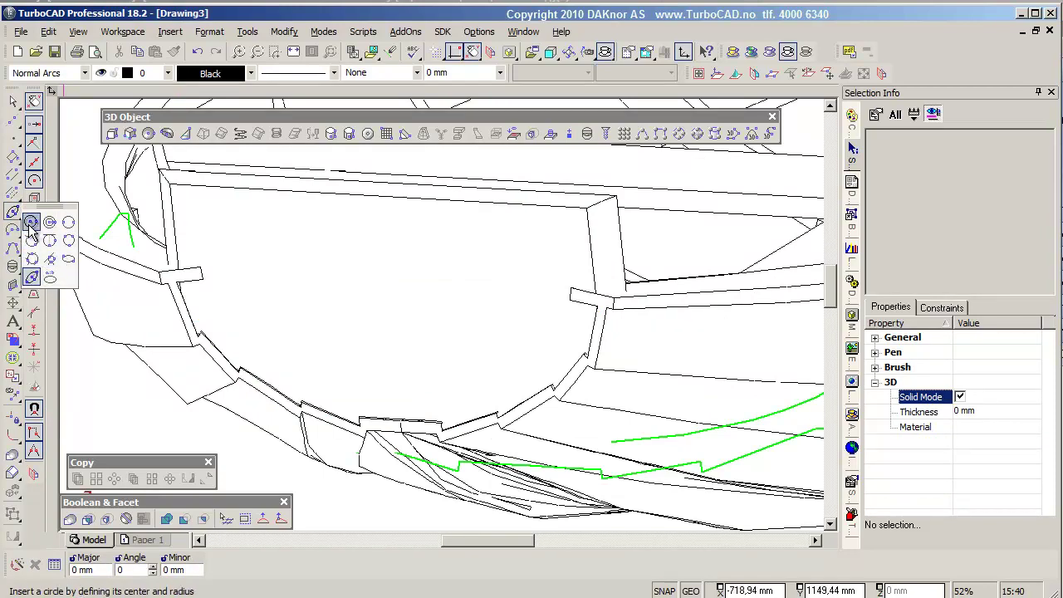
{"action": "left_click", "coordinate": [12, 234]}
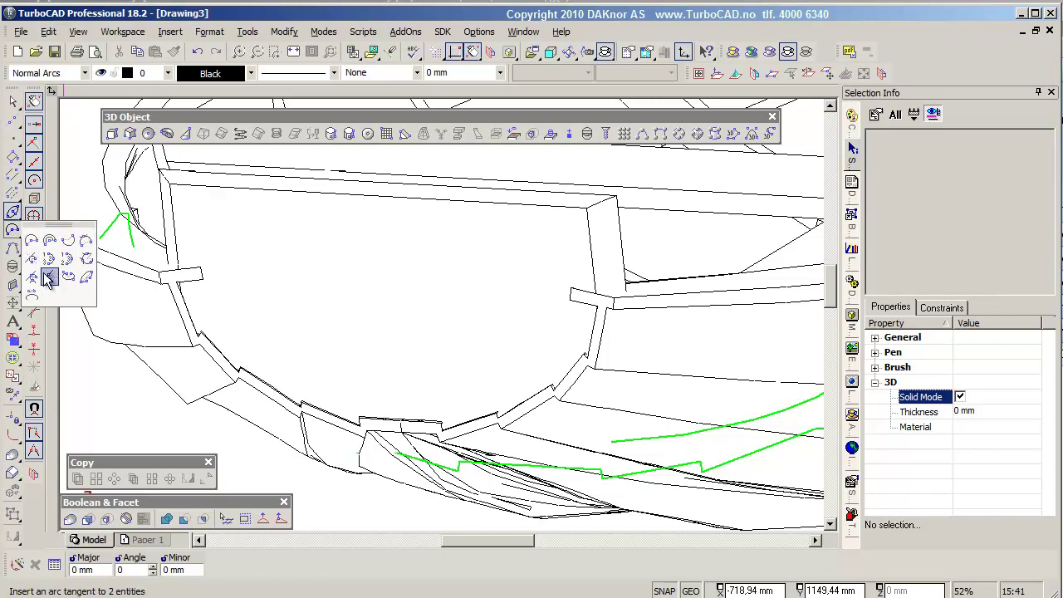
{"action": "left_click", "coordinate": [68, 260]}
{"action": "scroll", "coordinate": [440, 311], "scroll_direction": "up", "scroll_amount": 3}
{"action": "scroll", "coordinate": [480, 323], "scroll_direction": "up", "scroll_amount": 2}
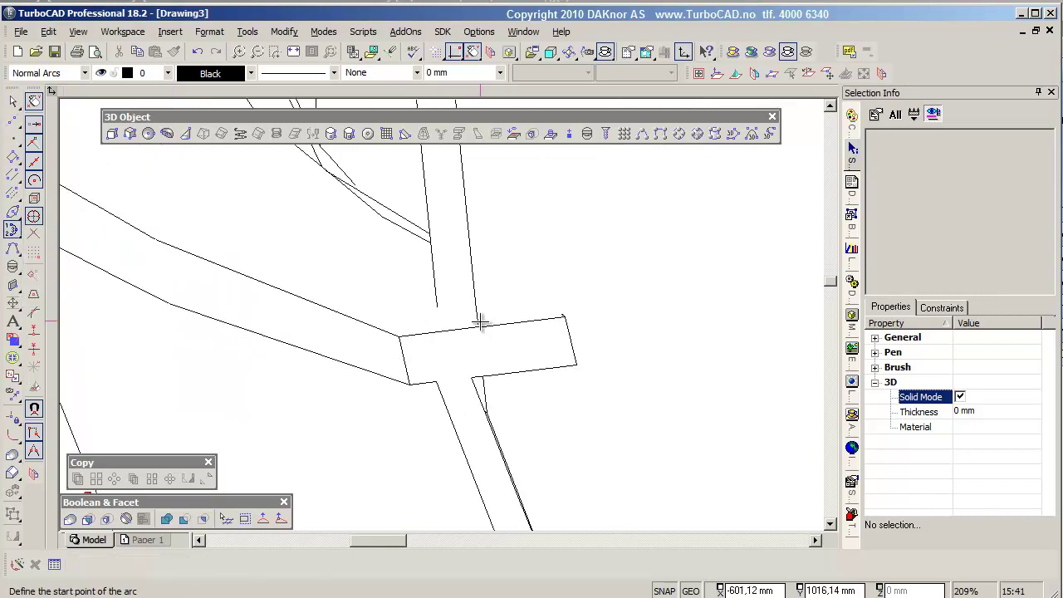
- Snap the arc's start and end points on the stern, abandon it, then start Simple Extrude on the stern face
{"action": "right_click", "coordinate": [616, 259]}
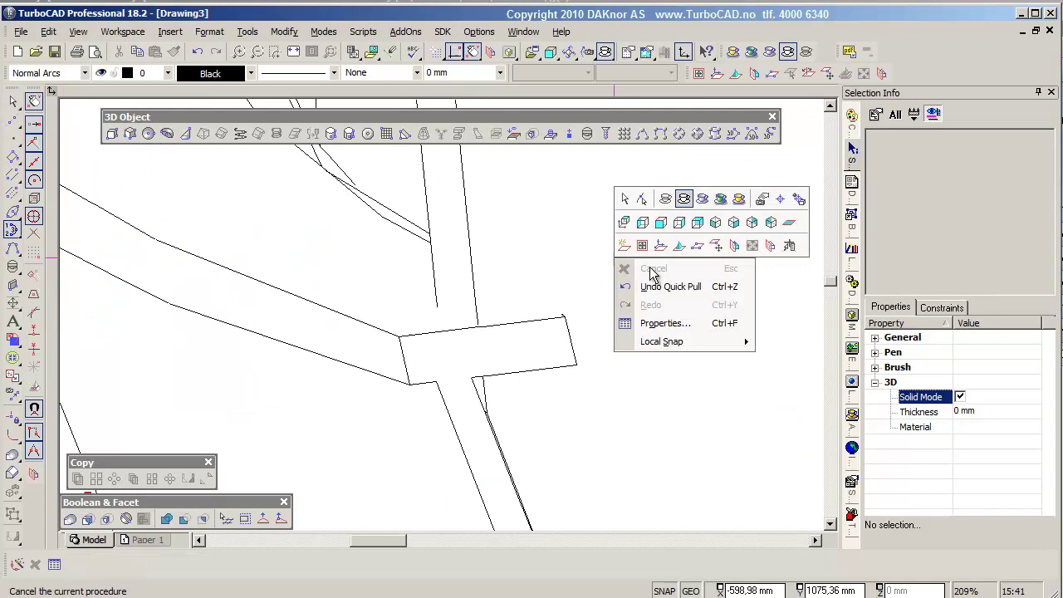
{"action": "left_click", "coordinate": [736, 243]}
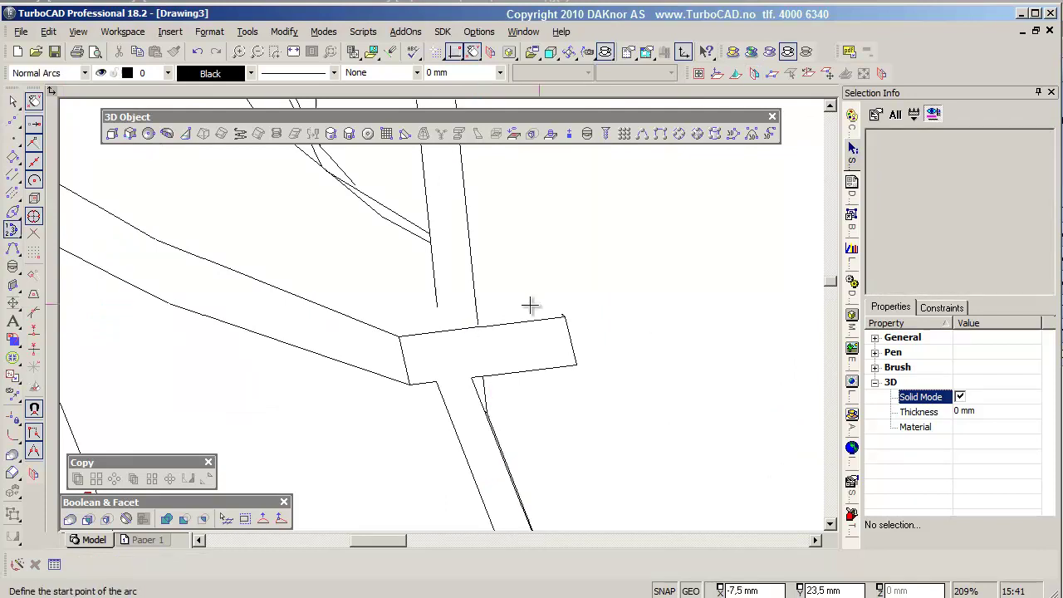
{"action": "left_click", "coordinate": [480, 322]}
{"action": "scroll", "coordinate": [529, 285], "scroll_direction": "down", "scroll_amount": 3}
{"action": "scroll", "coordinate": [465, 315], "scroll_direction": "up", "scroll_amount": 1}
{"action": "scroll", "coordinate": [436, 330], "scroll_direction": "up", "scroll_amount": 1}
{"action": "left_click", "coordinate": [420, 327]}
{"action": "scroll", "coordinate": [427, 301], "scroll_direction": "down", "scroll_amount": 3}
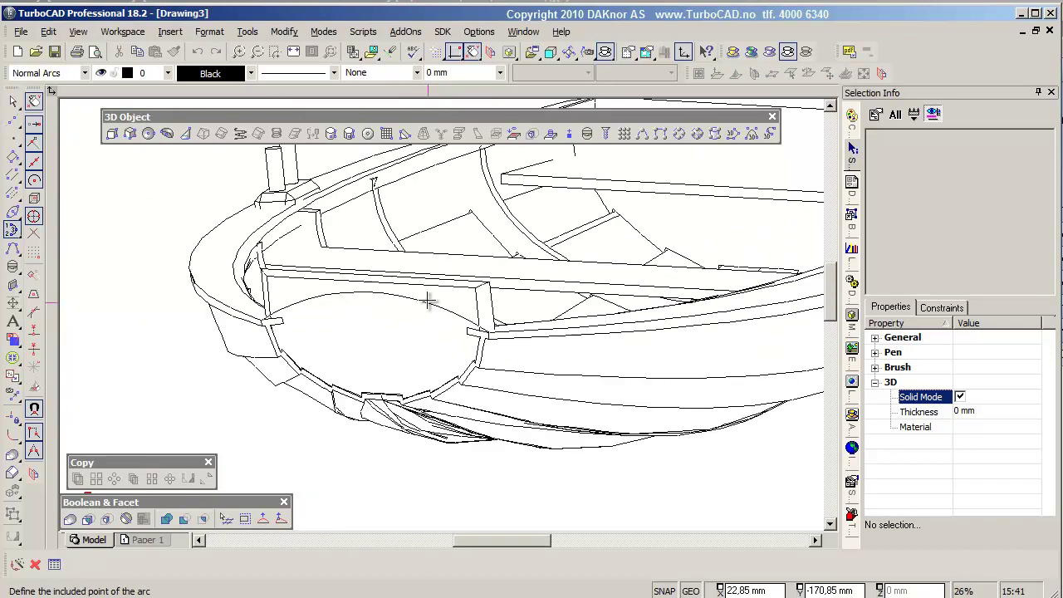
{"action": "key", "text": "Escape"}
{"action": "left_click", "coordinate": [586, 134]}
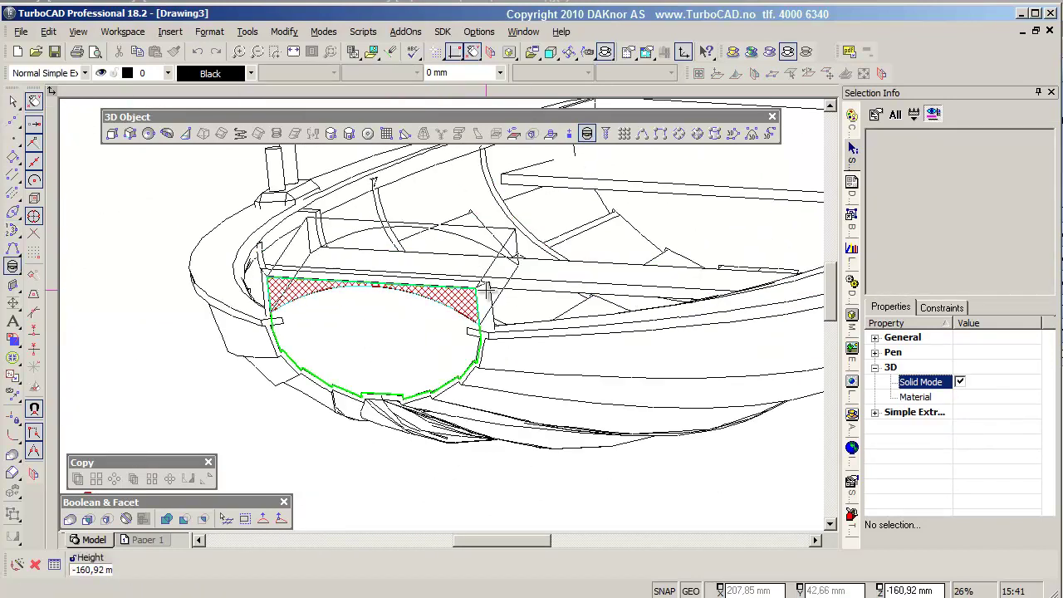
- Draw a small centre-and-radius circle on the bow end board
{"action": "scroll", "coordinate": [336, 283], "scroll_direction": "up", "scroll_amount": 1}
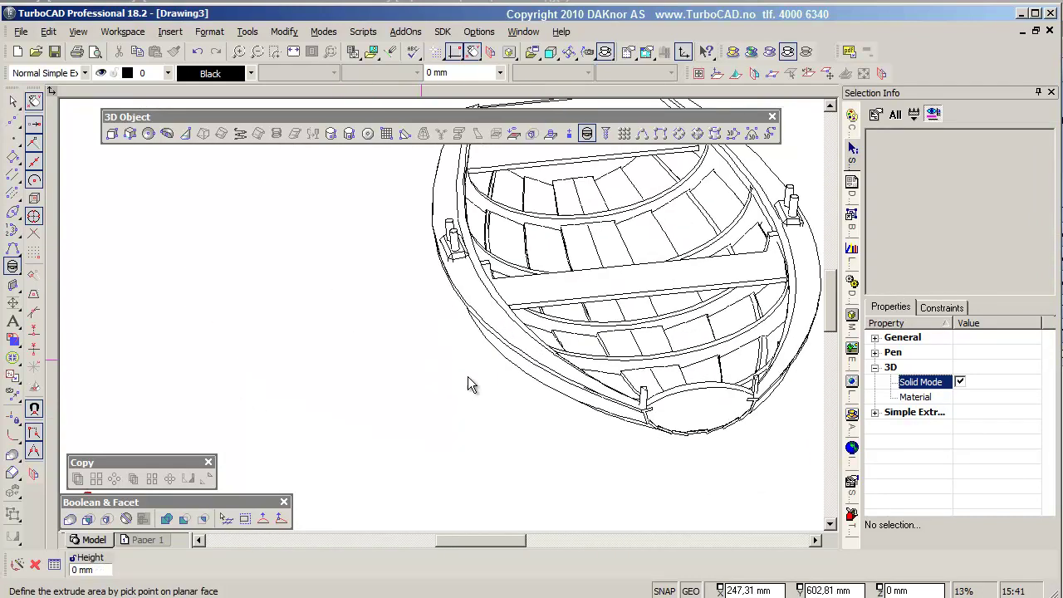
{"action": "scroll", "coordinate": [468, 376], "scroll_direction": "up", "scroll_amount": 1}
{"action": "scroll", "coordinate": [443, 316], "scroll_direction": "up", "scroll_amount": 1}
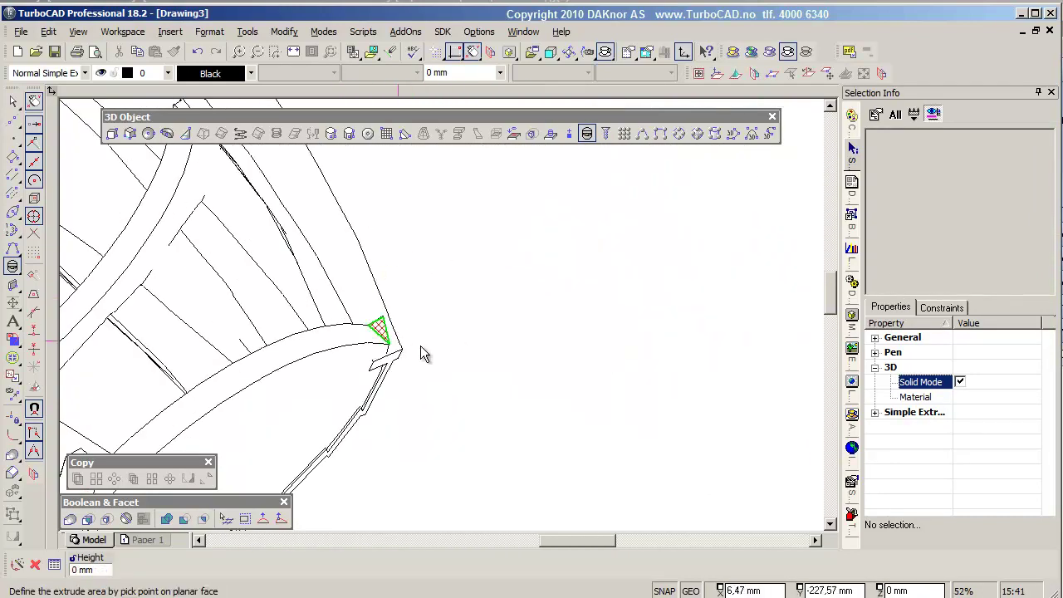
{"action": "scroll", "coordinate": [540, 357], "scroll_direction": "down", "scroll_amount": 1}
{"action": "scroll", "coordinate": [400, 407], "scroll_direction": "down", "scroll_amount": 1}
{"action": "scroll", "coordinate": [400, 407], "scroll_direction": "up", "scroll_amount": 1}
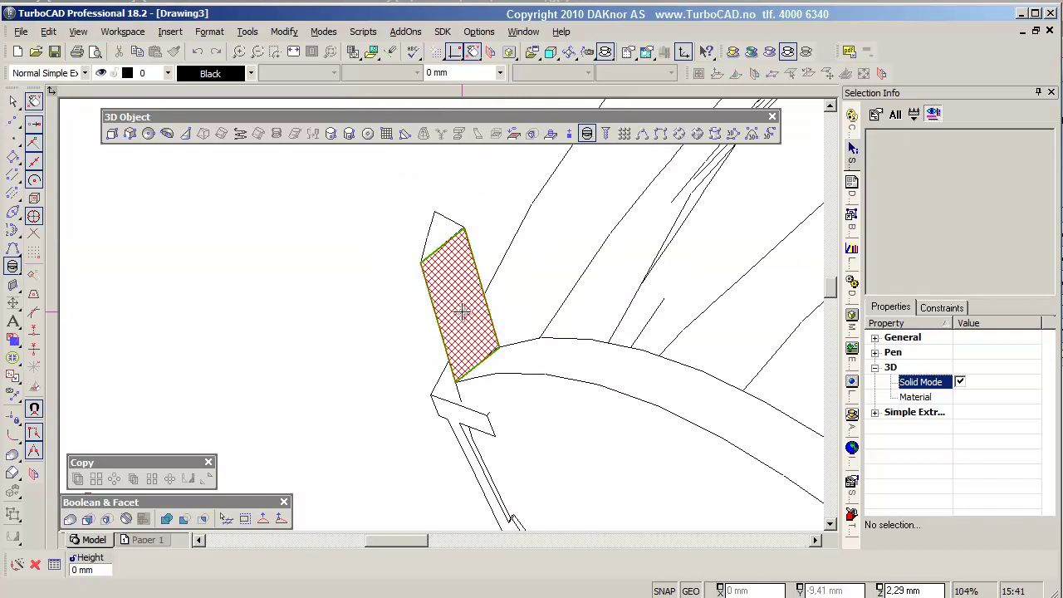
{"action": "scroll", "coordinate": [508, 377], "scroll_direction": "down", "scroll_amount": 1}
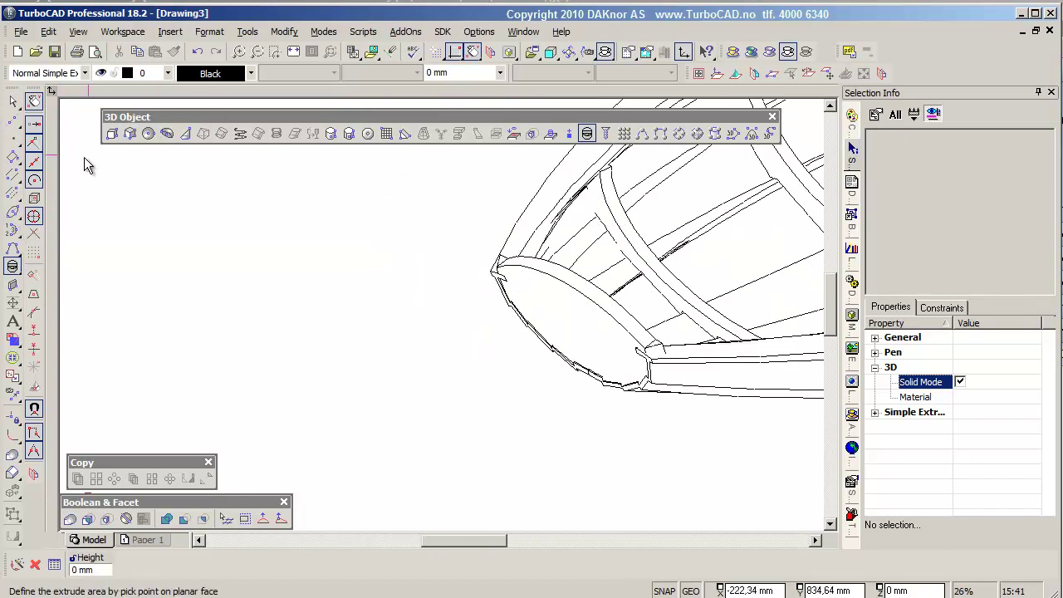
{"action": "left_click", "coordinate": [12, 214]}
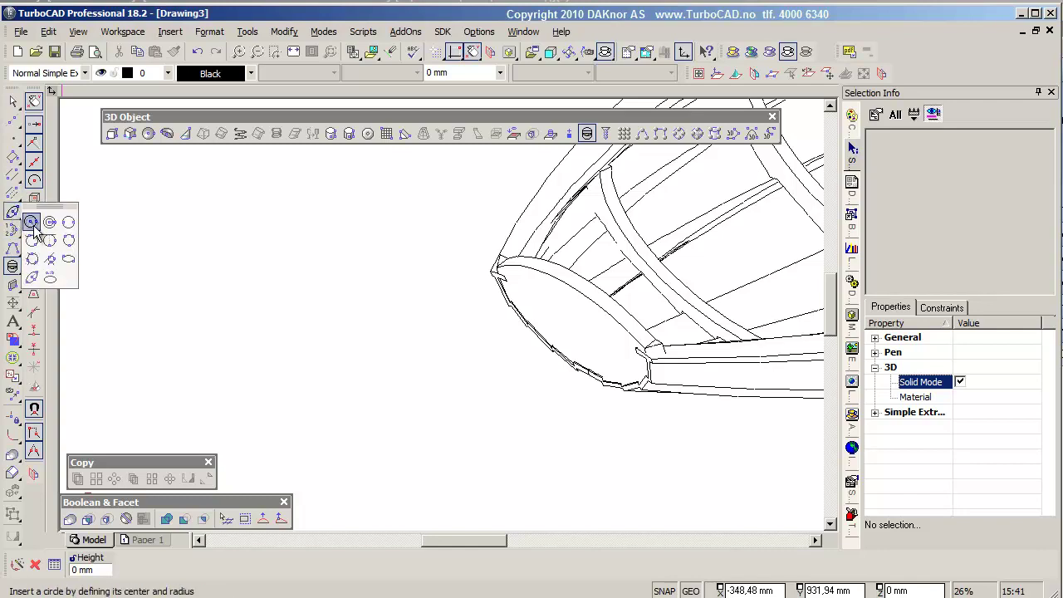
{"action": "left_click", "coordinate": [42, 221]}
{"action": "left_click", "coordinate": [566, 309]}
{"action": "key", "text": "Escape"}
- Extrude the circle face into the board to cut a round hole
{"action": "left_click", "coordinate": [586, 133]}
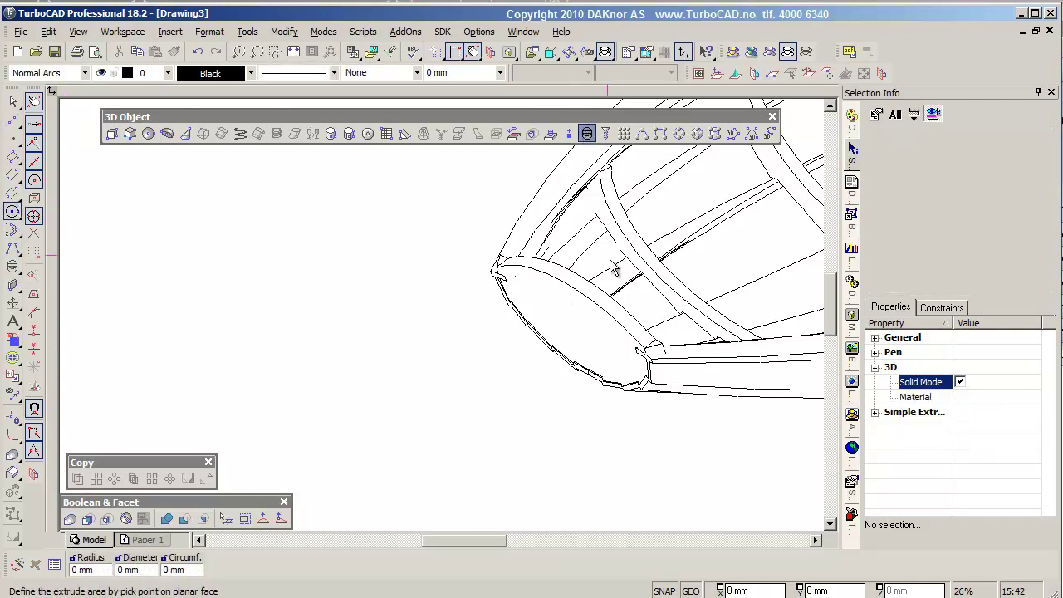
{"action": "scroll", "coordinate": [462, 321], "scroll_direction": "up", "scroll_amount": 3}
{"action": "scroll", "coordinate": [456, 304], "scroll_direction": "down", "scroll_amount": 3}
{"action": "scroll", "coordinate": [229, 286], "scroll_direction": "down", "scroll_amount": 2}
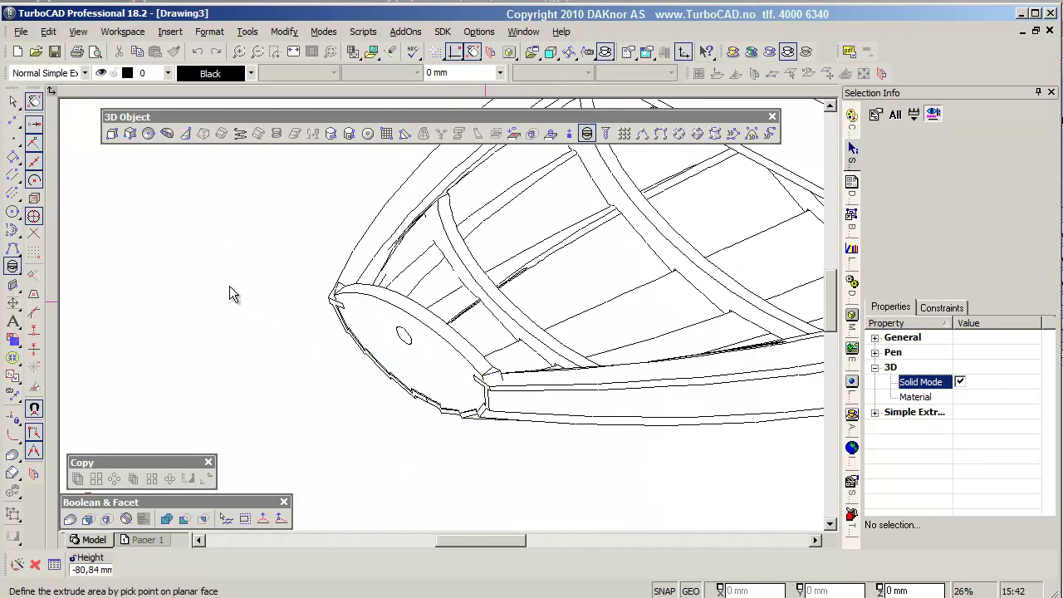
{"action": "scroll", "coordinate": [331, 266], "scroll_direction": "down", "scroll_amount": 3}
{"action": "scroll", "coordinate": [483, 379], "scroll_direction": "down", "scroll_amount": 3}
- Orbit the boat, then show it from directly above with Ctrl+Shift+T
{"action": "mouse_move", "coordinate": [388, 282]}
{"action": "middle_mouse_down"}
{"action": "mouse_move", "coordinate": [225, 365]}
{"action": "mouse_move", "coordinate": [320, 375]}
{"action": "mouse_move", "coordinate": [539, 304]}
{"action": "middle_mouse_up"}
{"action": "scroll", "coordinate": [539, 303], "scroll_direction": "up", "scroll_amount": 2}
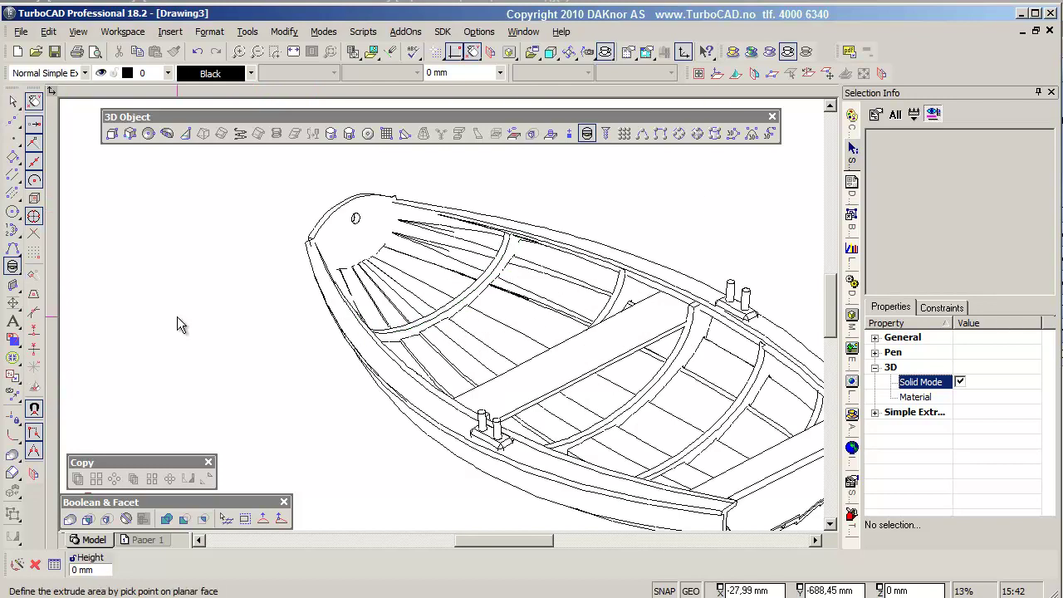
{"action": "key", "text": "ctrl+shift+t"}
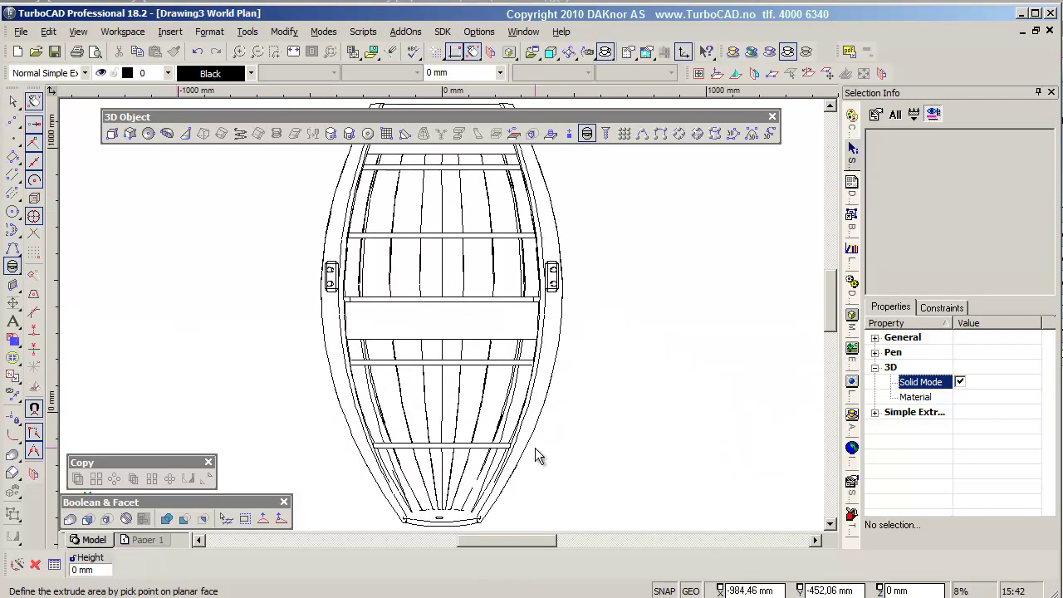
- Copy the middle 822 mm thwart board from its centre and place it nearer the narrow end
{"action": "key", "text": "Escape"}
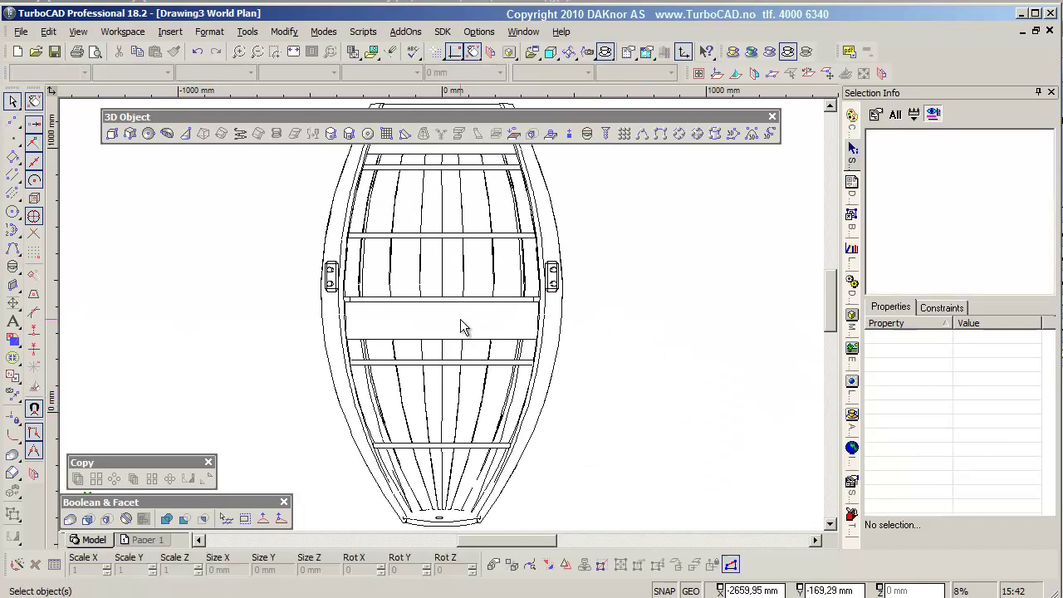
{"action": "scroll", "coordinate": [457, 315], "scroll_direction": "up", "scroll_amount": 3}
{"action": "left_click", "coordinate": [419, 286]}
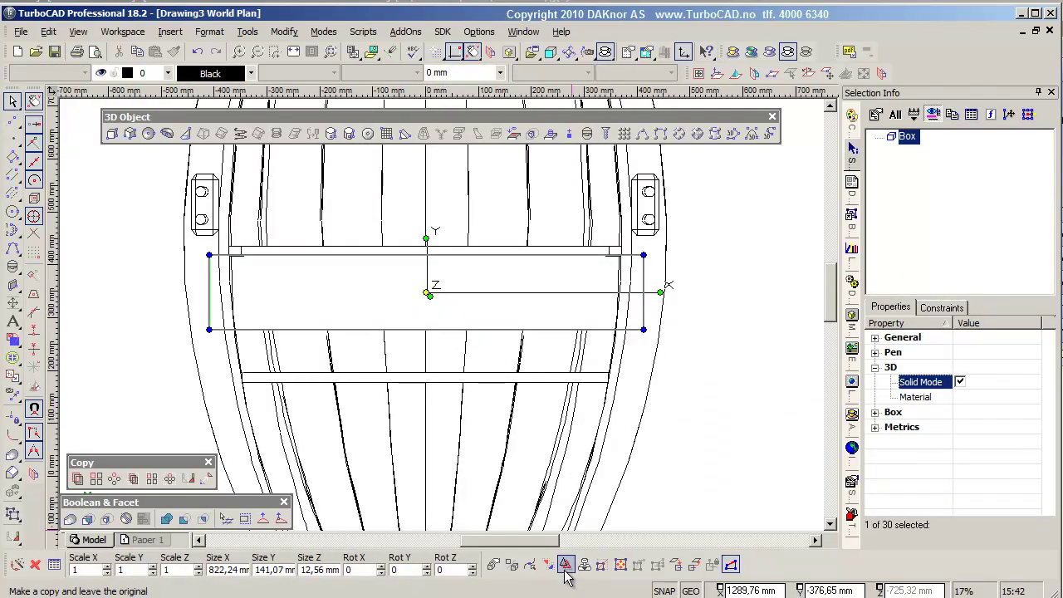
{"action": "left_click", "coordinate": [427, 292]}
{"action": "scroll", "coordinate": [433, 299], "scroll_direction": "down", "scroll_amount": 3}
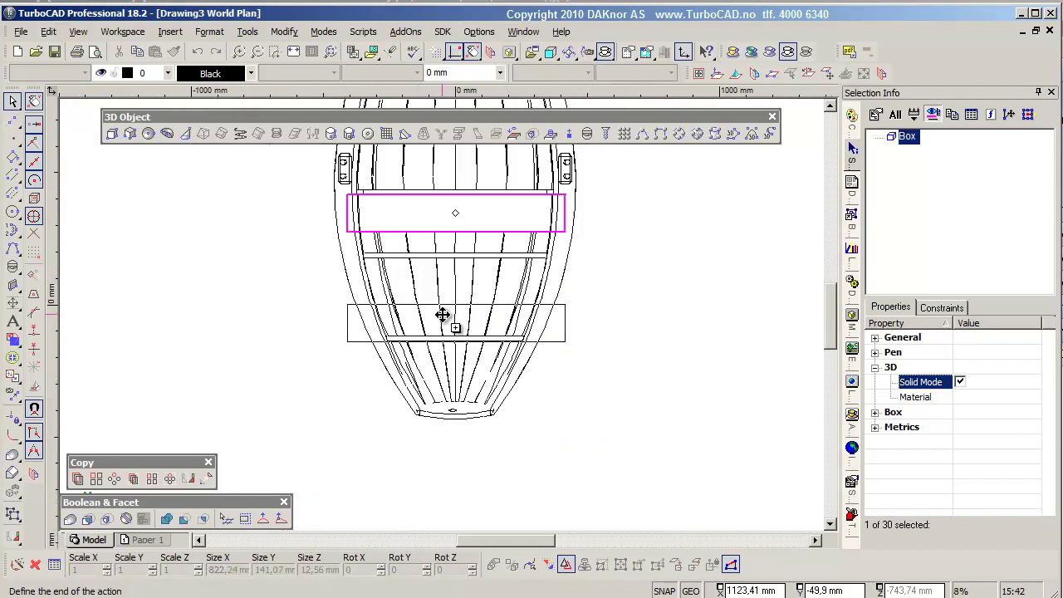
{"action": "left_click", "coordinate": [446, 318]}
{"action": "scroll", "coordinate": [445, 317], "scroll_direction": "down", "scroll_amount": 2}
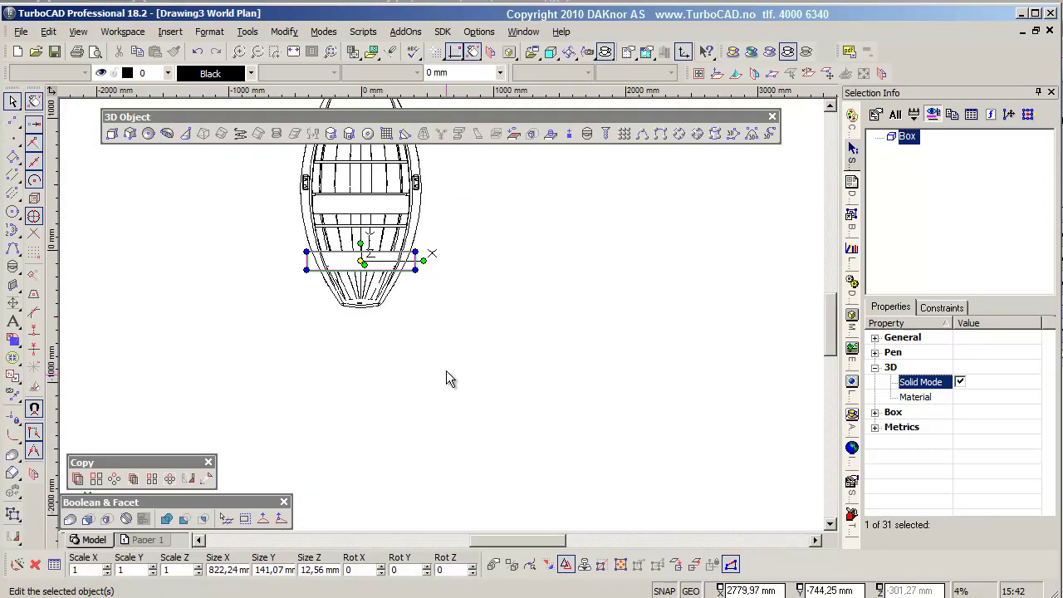
{"action": "scroll", "coordinate": [447, 380], "scroll_direction": "up", "scroll_amount": 3}
{"action": "scroll", "coordinate": [449, 384], "scroll_direction": "up", "scroll_amount": 3}
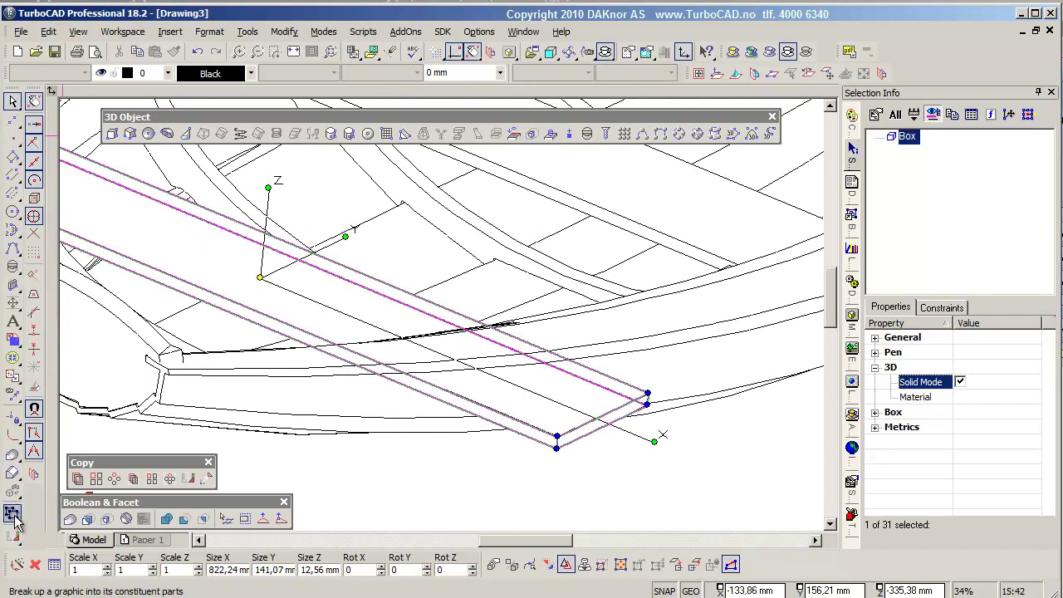
- With Facet Edit, move the copied board's end face to a new position
{"action": "left_click", "coordinate": [226, 518]}
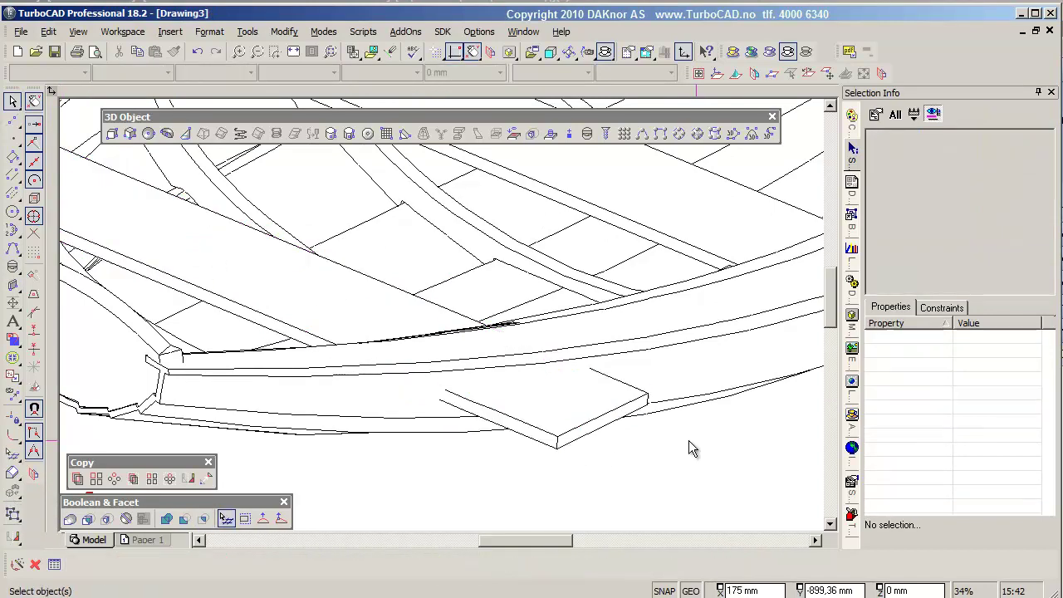
{"action": "left_click", "coordinate": [597, 425]}
{"action": "scroll", "coordinate": [446, 322], "scroll_direction": "up", "scroll_amount": 2}
{"action": "left_click", "coordinate": [457, 305]}
{"action": "scroll", "coordinate": [444, 311], "scroll_direction": "down", "scroll_amount": 4}
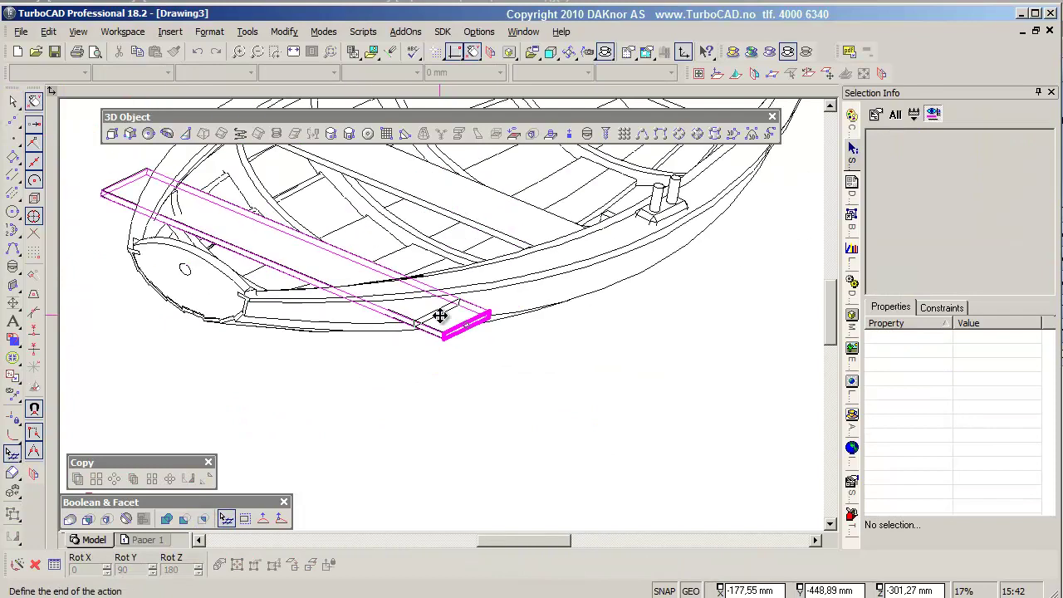
{"action": "scroll", "coordinate": [455, 332], "scroll_direction": "up", "scroll_amount": 2}
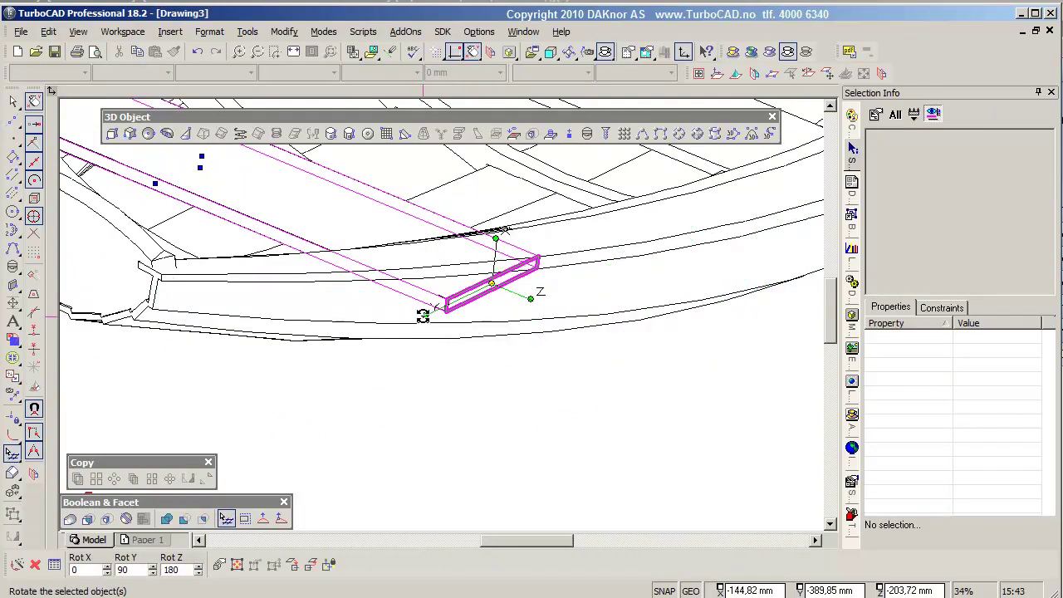
{"action": "left_click", "coordinate": [440, 312]}
{"action": "scroll", "coordinate": [450, 321], "scroll_direction": "up", "scroll_amount": 2}
{"action": "left_click", "coordinate": [481, 316]}
{"action": "left_click", "coordinate": [443, 290]}
{"action": "scroll", "coordinate": [443, 290], "scroll_direction": "down", "scroll_amount": 4}
{"action": "scroll", "coordinate": [443, 290], "scroll_direction": "down", "scroll_amount": 2}
{"action": "scroll", "coordinate": [437, 308], "scroll_direction": "up", "scroll_amount": 2}
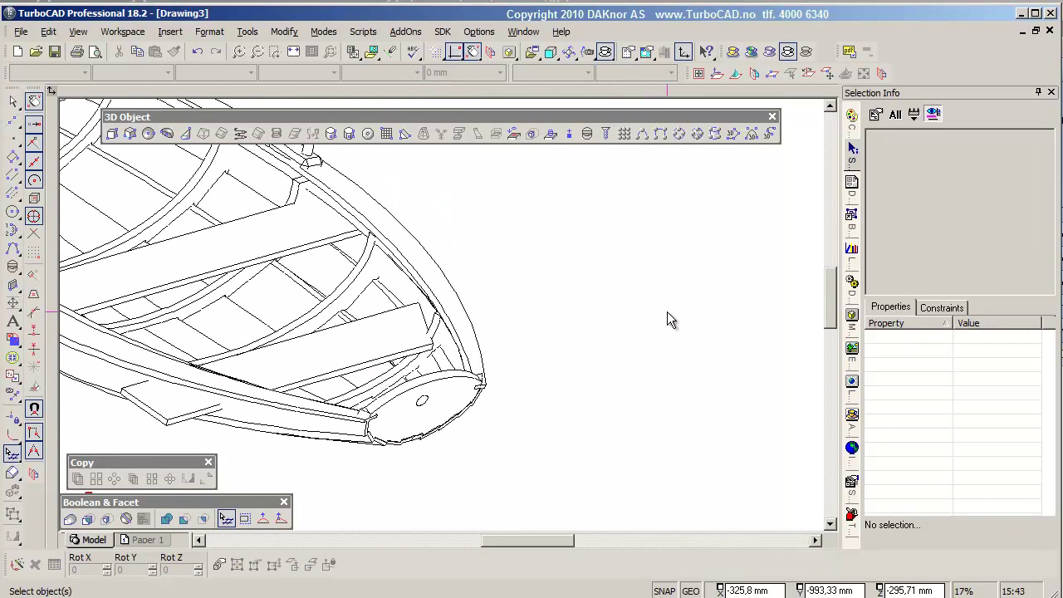
- Move the reshaped board into place across the hull
{"action": "left_click", "coordinate": [372, 357]}
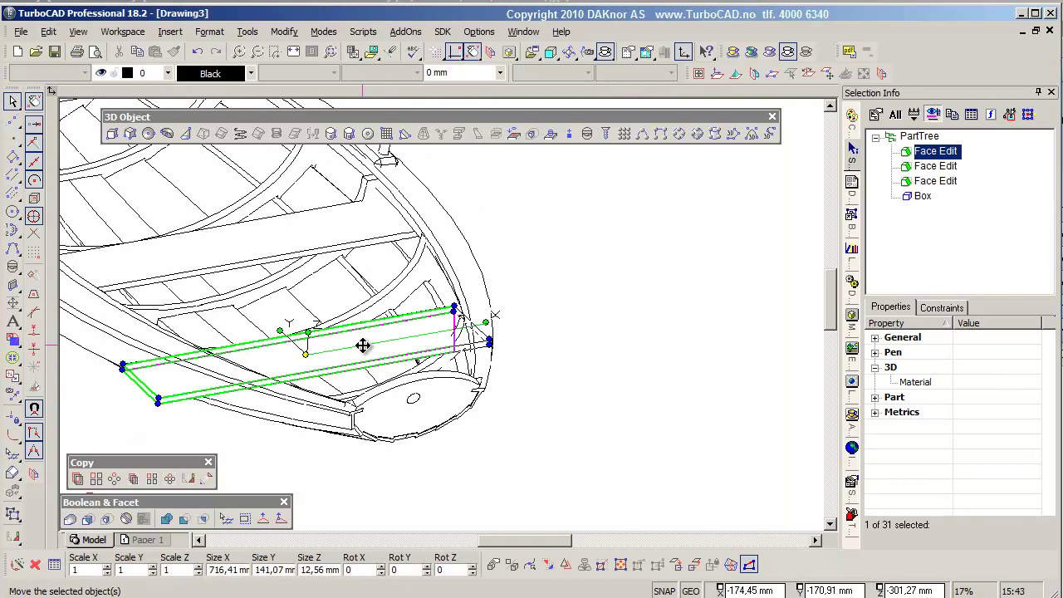
{"action": "left_click", "coordinate": [363, 345]}
{"action": "scroll", "coordinate": [416, 366], "scroll_direction": "up", "scroll_amount": 2}
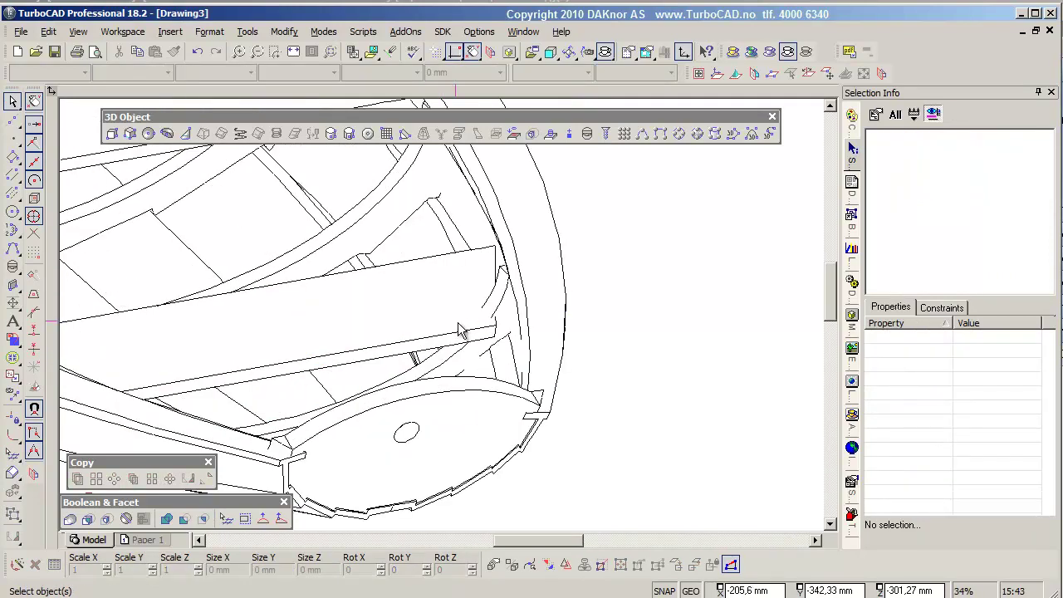
{"action": "left_click", "coordinate": [404, 309]}
{"action": "middle_click_drag", "start_coordinate": [683, 283], "coordinate": [479, 279]}
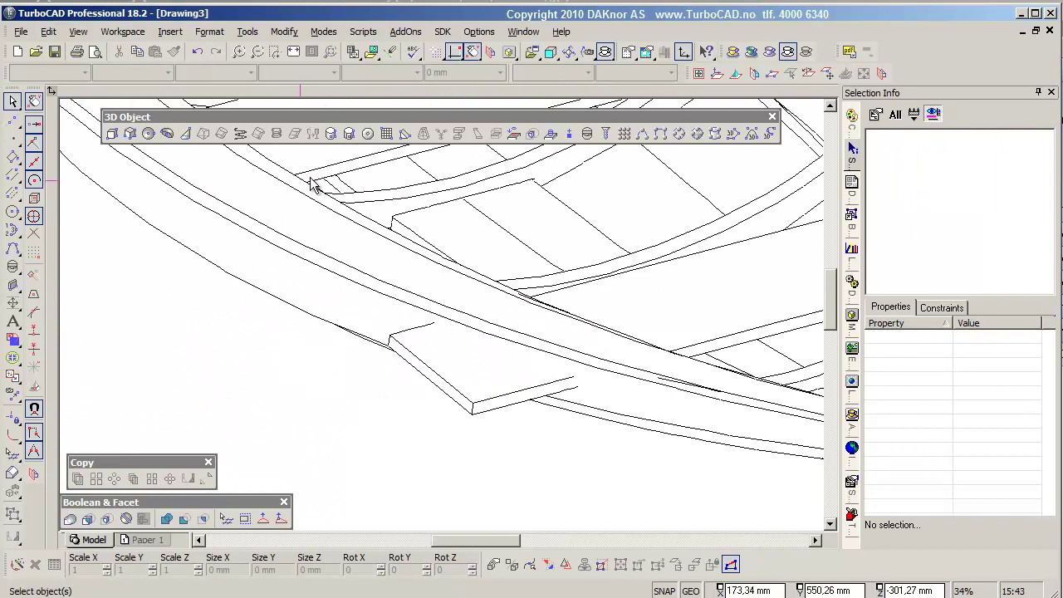
- Select the board's end face, start rotating it, and pick a pivot in top view
{"action": "left_click", "coordinate": [451, 391]}
{"action": "scroll", "coordinate": [441, 349], "scroll_direction": "up", "scroll_amount": 2}
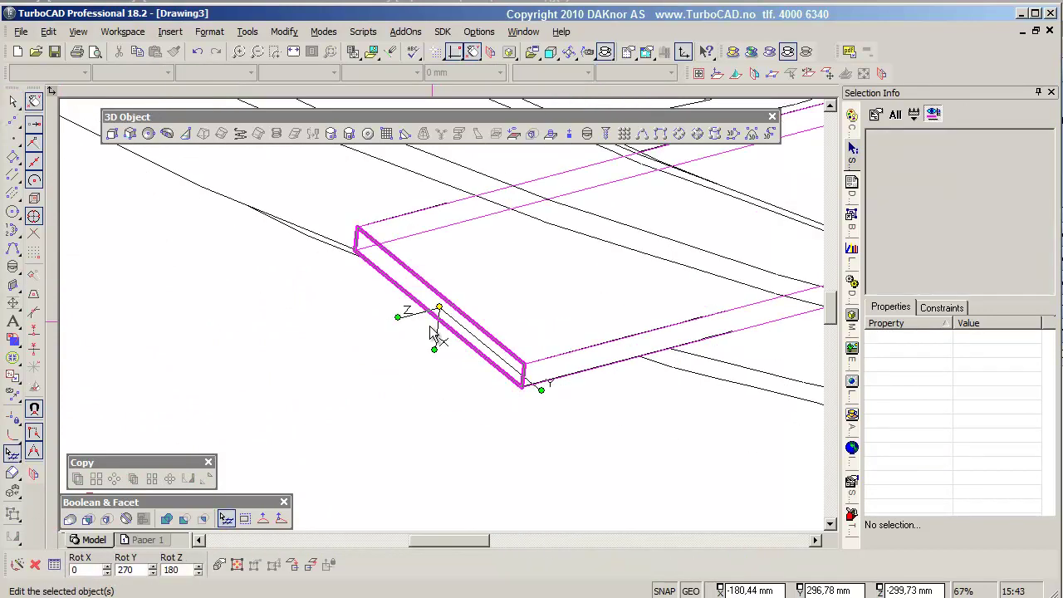
{"action": "left_click", "coordinate": [532, 383]}
{"action": "scroll", "coordinate": [441, 315], "scroll_direction": "down", "scroll_amount": 2}
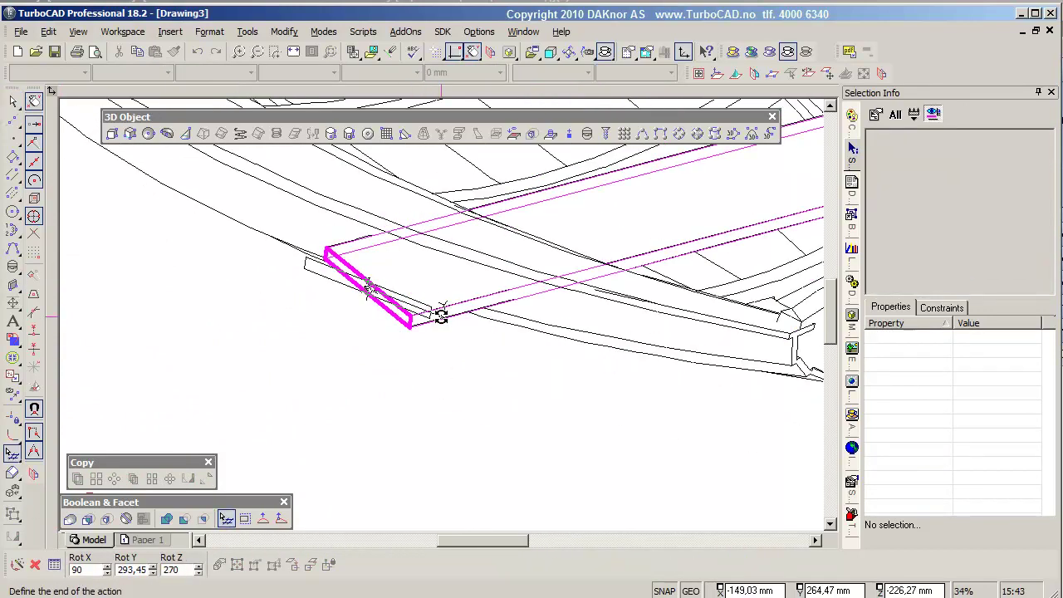
{"action": "left_click", "coordinate": [439, 314]}
{"action": "key", "text": "ctrl+5"}
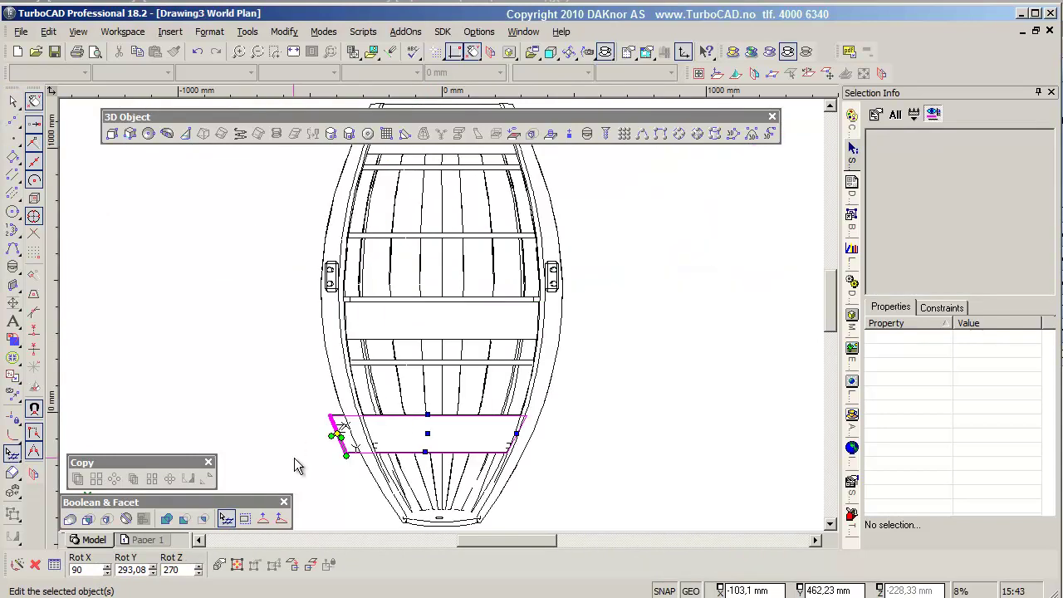
{"action": "scroll", "coordinate": [413, 297], "scroll_direction": "up", "scroll_amount": 2}
{"action": "left_click", "coordinate": [412, 271]}
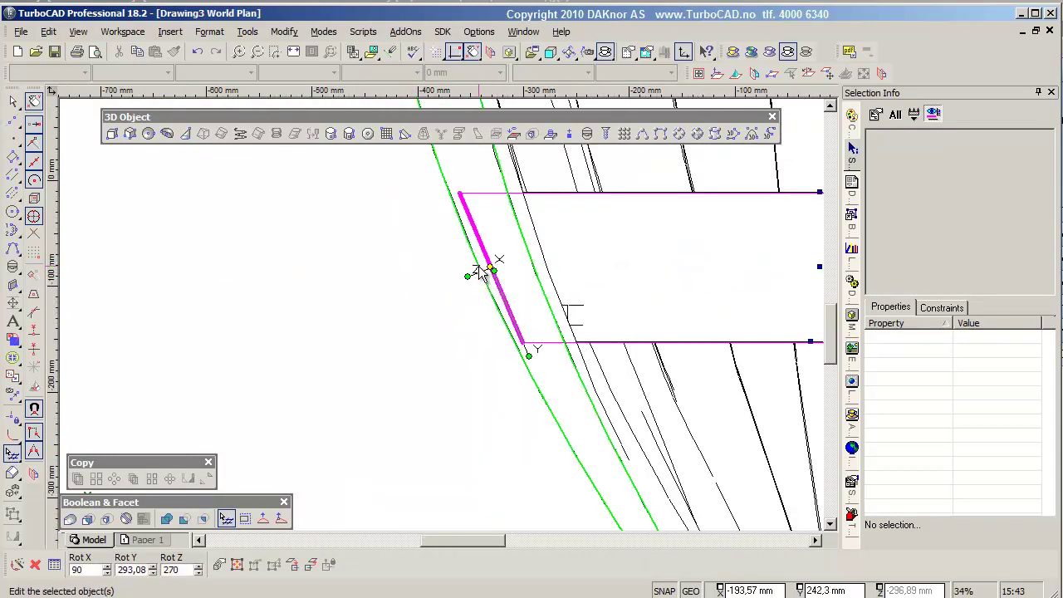
- Rotate the end face into line with the hull side and confirm the alignment
{"action": "scroll", "coordinate": [475, 268], "scroll_direction": "up", "scroll_amount": 2}
{"action": "left_click", "coordinate": [498, 314]}
{"action": "scroll", "coordinate": [441, 308], "scroll_direction": "down", "scroll_amount": 2}
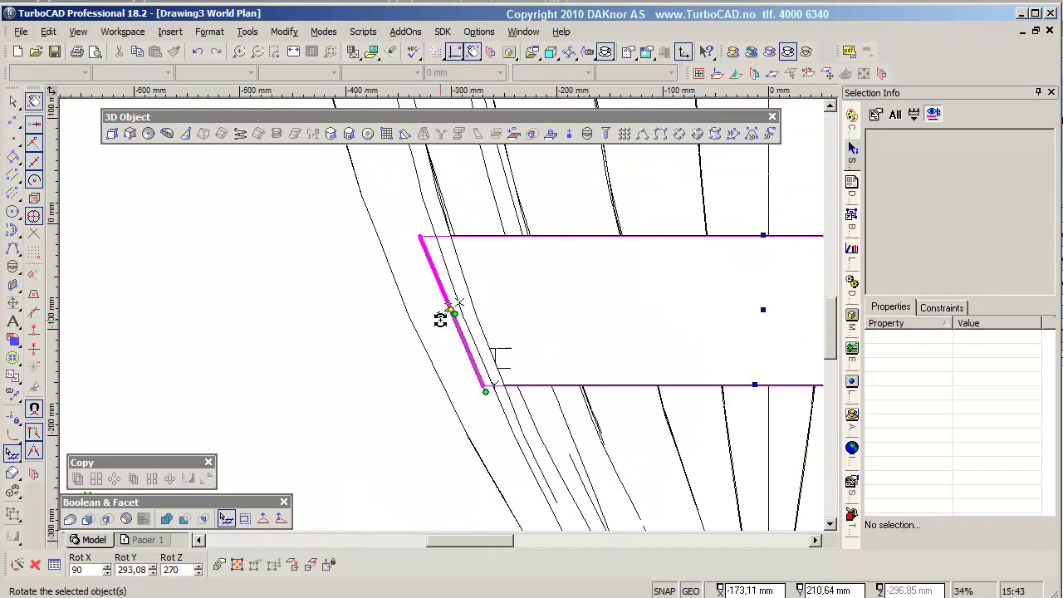
{"action": "scroll", "coordinate": [449, 327], "scroll_direction": "down", "scroll_amount": 2}
{"action": "left_click", "coordinate": [713, 449]}
{"action": "scroll", "coordinate": [373, 399], "scroll_direction": "down", "scroll_amount": 4}
{"action": "mouse_move", "coordinate": [373, 399]}
{"action": "middle_mouse_down", "text": "shift"}
{"action": "mouse_move", "coordinate": [584, 233]}
{"action": "mouse_move", "coordinate": [292, 197]}
{"action": "mouse_move", "coordinate": [558, 298]}
{"action": "middle_mouse_up", "text": "shift"}
- Draw a small circle on the new third thwart
{"action": "scroll", "coordinate": [558, 297], "scroll_direction": "up", "scroll_amount": 4}
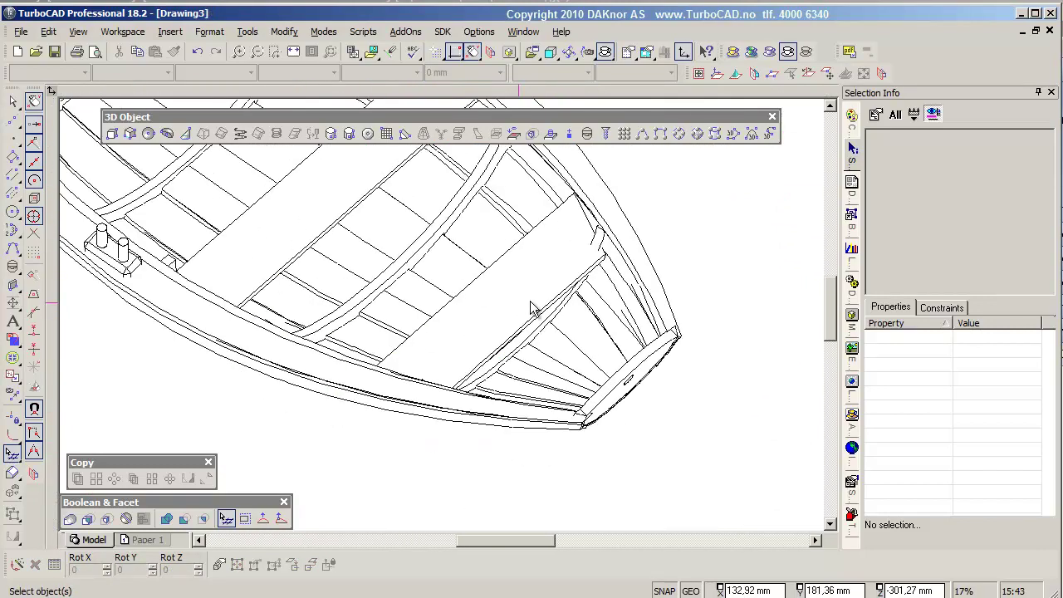
{"action": "left_click", "coordinate": [33, 215]}
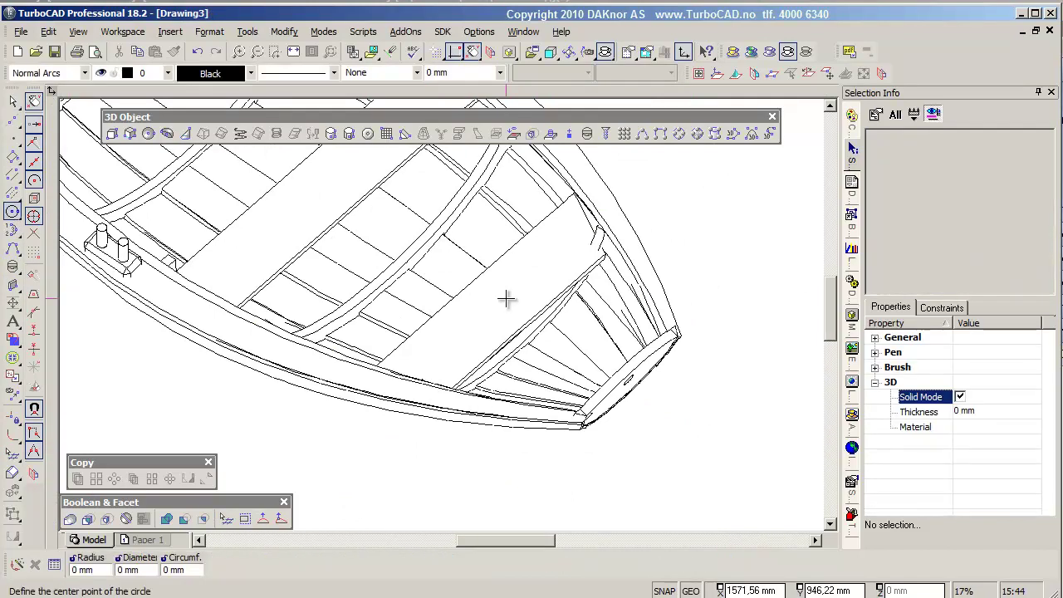
{"action": "right_click", "coordinate": [505, 296]}
{"action": "key", "text": "Escape"}
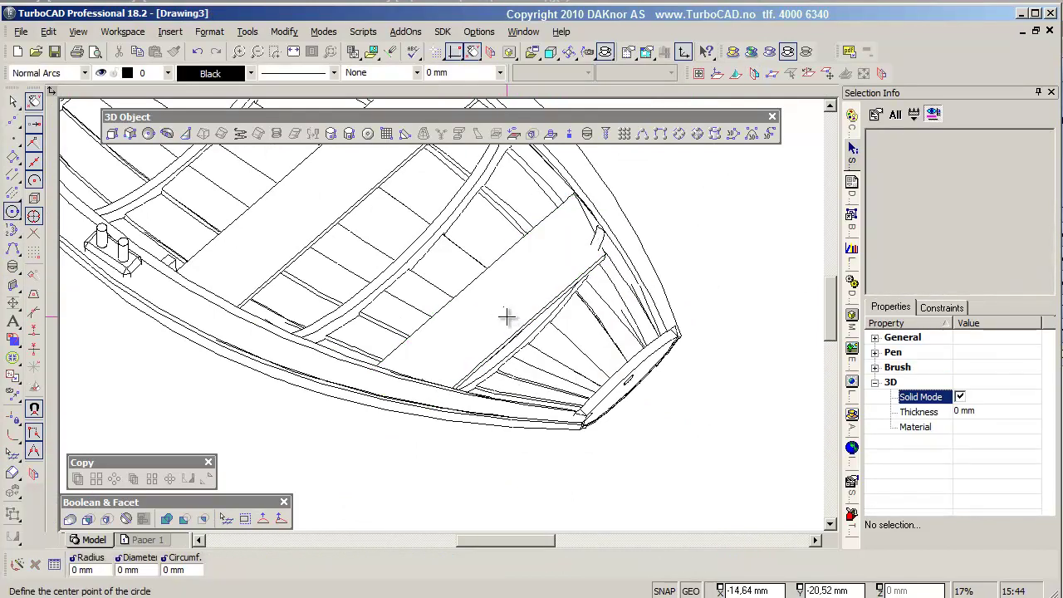
{"action": "scroll", "coordinate": [427, 502], "scroll_direction": "up", "scroll_amount": 3}
{"action": "left_click", "coordinate": [433, 323]}
{"action": "key", "text": "Escape"}
- Start extruding the circle face, then cancel and end the extrude command
{"action": "left_click", "coordinate": [13, 265]}
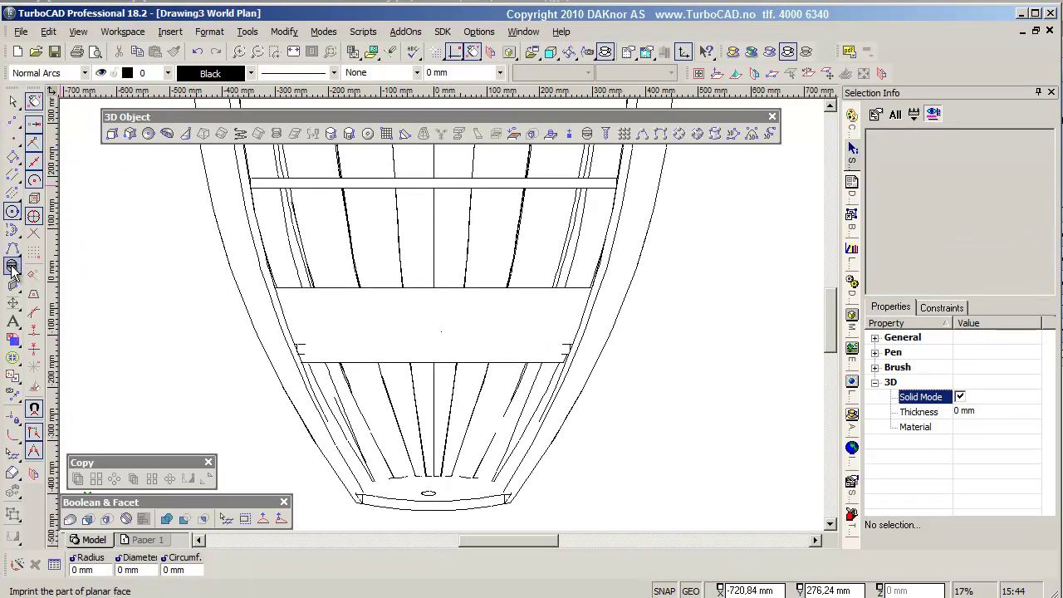
{"action": "left_click", "coordinate": [433, 324]}
{"action": "scroll", "coordinate": [411, 445], "scroll_direction": "up", "scroll_amount": 3}
{"action": "key", "text": "Escape"}
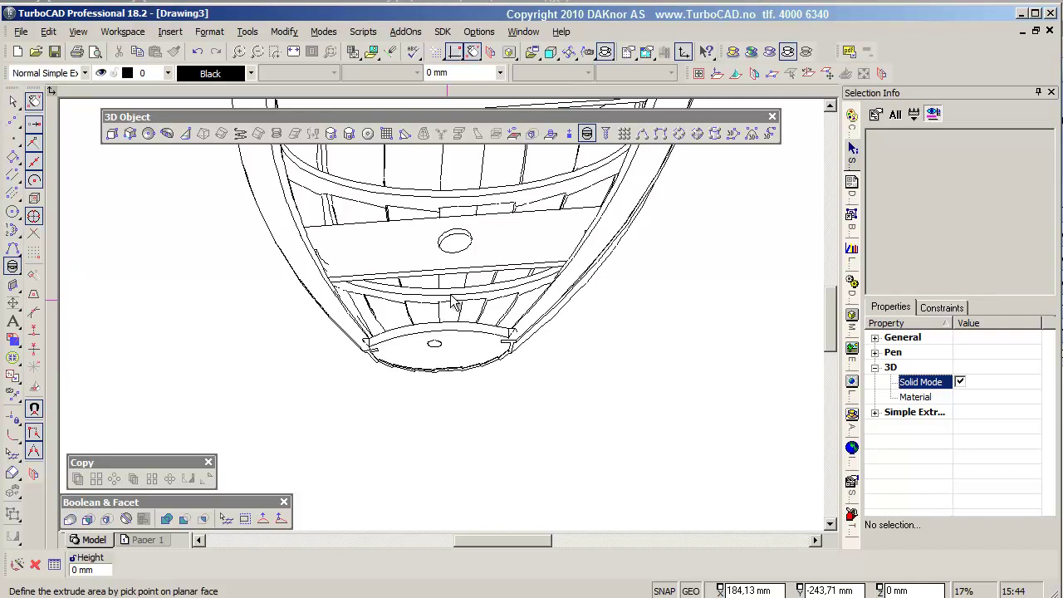
{"action": "key", "text": "Escape"}
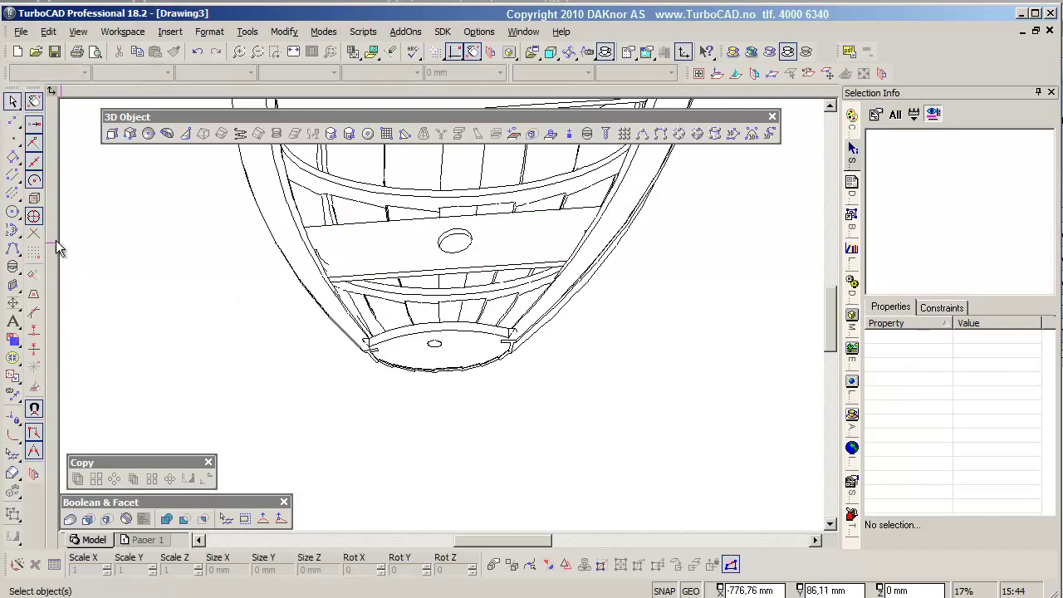
- Place the mast cone's base centre and radius in the thwart hole
{"action": "left_click", "coordinate": [185, 133]}
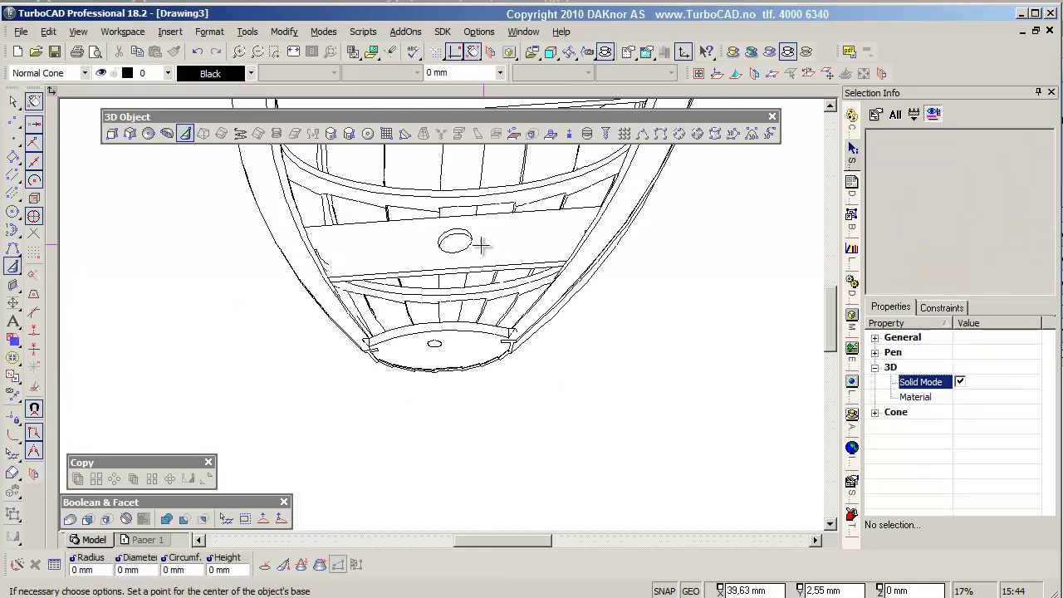
{"action": "scroll", "coordinate": [482, 244], "scroll_direction": "up", "scroll_amount": 2}
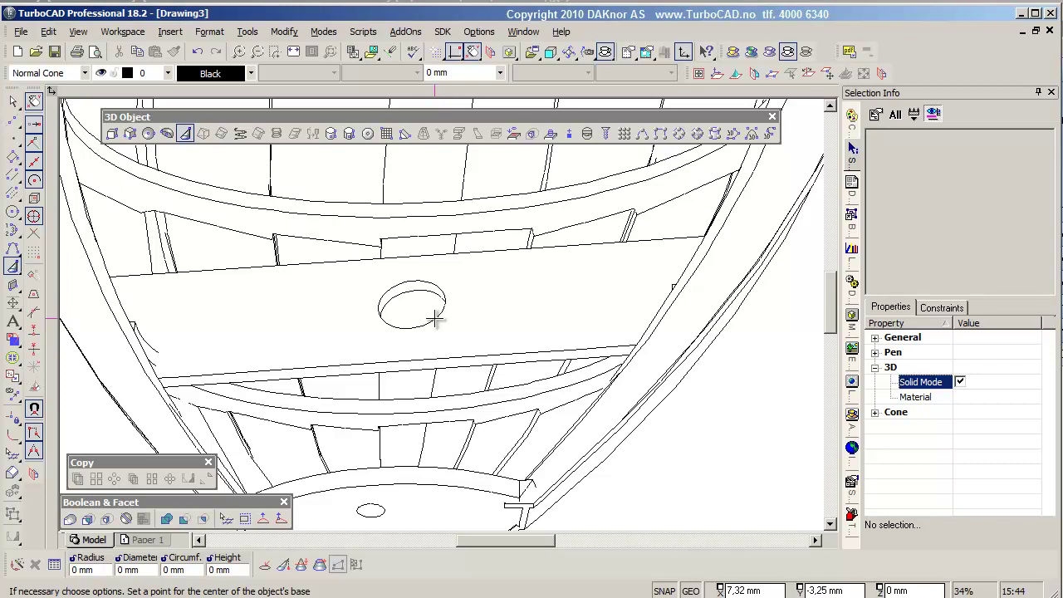
{"action": "left_click", "coordinate": [434, 319]}
{"action": "left_click", "coordinate": [430, 333]}
{"action": "scroll", "coordinate": [410, 273], "scroll_direction": "down", "scroll_amount": 3}
{"action": "scroll", "coordinate": [470, 246], "scroll_direction": "down", "scroll_amount": 3}
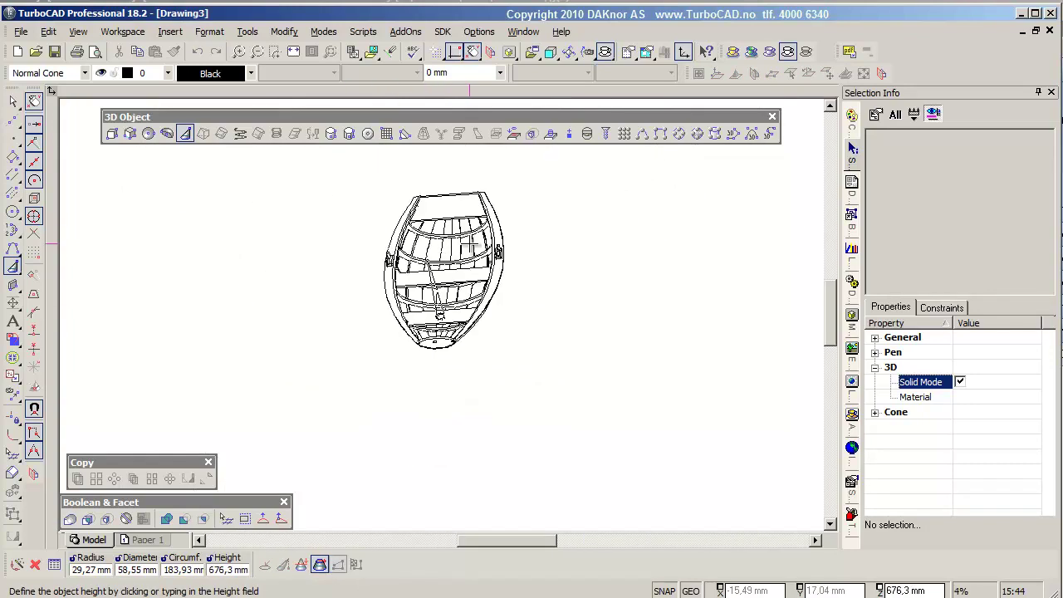
{"action": "middle_click_drag", "start_coordinate": [470, 245], "coordinate": [448, 314], "text": "shift"}
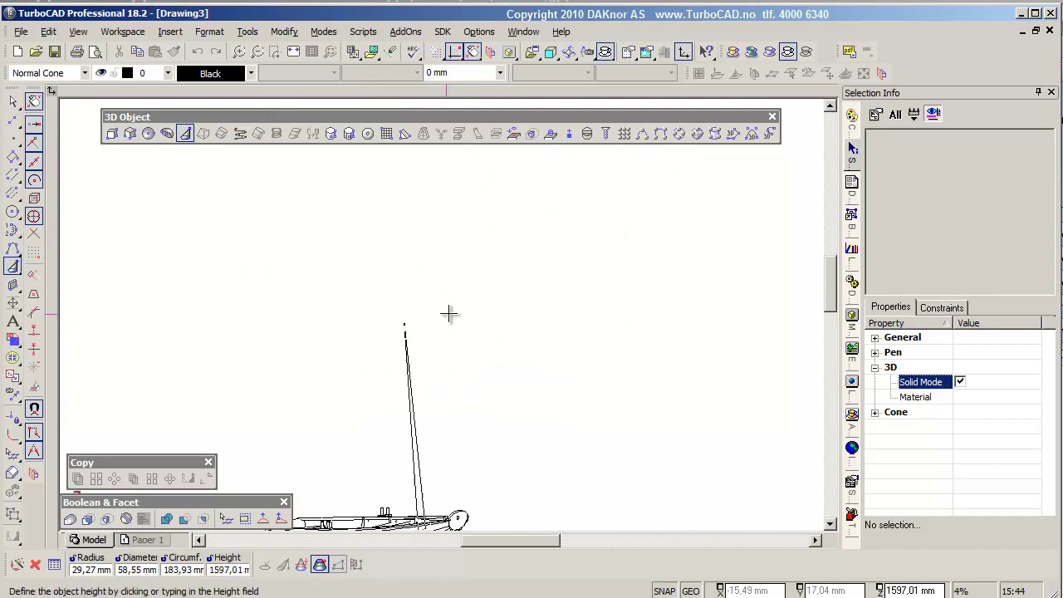
{"action": "scroll", "coordinate": [443, 297], "scroll_direction": "down", "scroll_amount": 2}
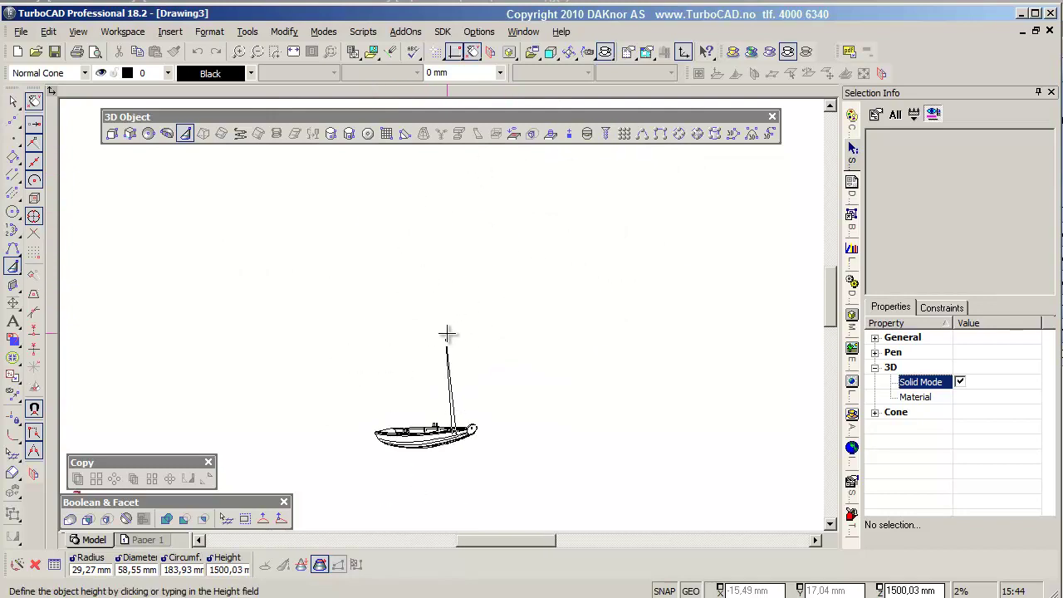
- Set the cone's height and tapered top to finish the tall mast
{"action": "left_click", "coordinate": [449, 332]}
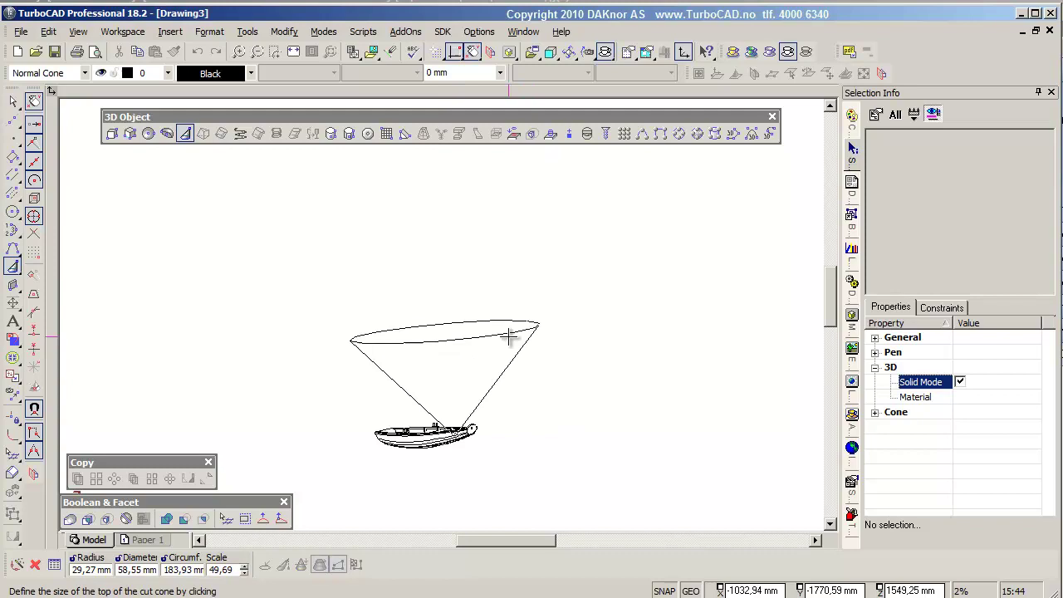
{"action": "left_click", "coordinate": [437, 332]}
{"action": "scroll", "coordinate": [468, 287], "scroll_direction": "up", "scroll_amount": 2}
{"action": "scroll", "coordinate": [495, 331], "scroll_direction": "down", "scroll_amount": 4}
{"action": "scroll", "coordinate": [495, 332], "scroll_direction": "up", "scroll_amount": 3}
{"action": "middle_click_drag", "start_coordinate": [475, 420], "coordinate": [473, 399], "text": "shift"}
{"action": "scroll", "coordinate": [487, 315], "scroll_direction": "up", "scroll_amount": 2}
{"action": "scroll", "coordinate": [442, 311], "scroll_direction": "down", "scroll_amount": 1}
{"action": "key", "text": "space"}
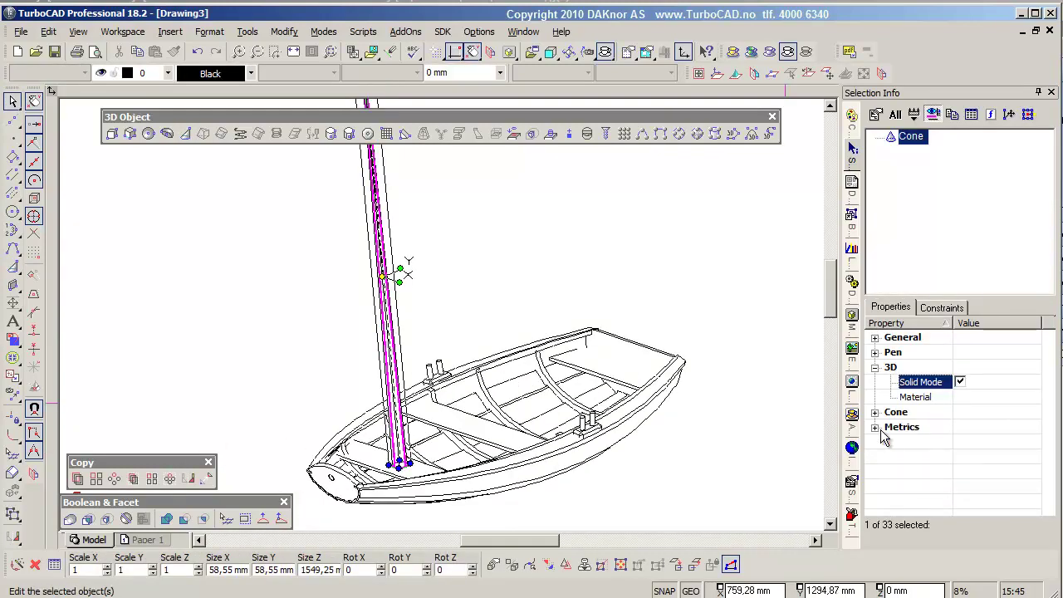
- Set the mast cone's base radius to 20 mm in its properties
{"action": "left_click", "coordinate": [875, 412]}
{"action": "left_click", "coordinate": [1001, 427]}
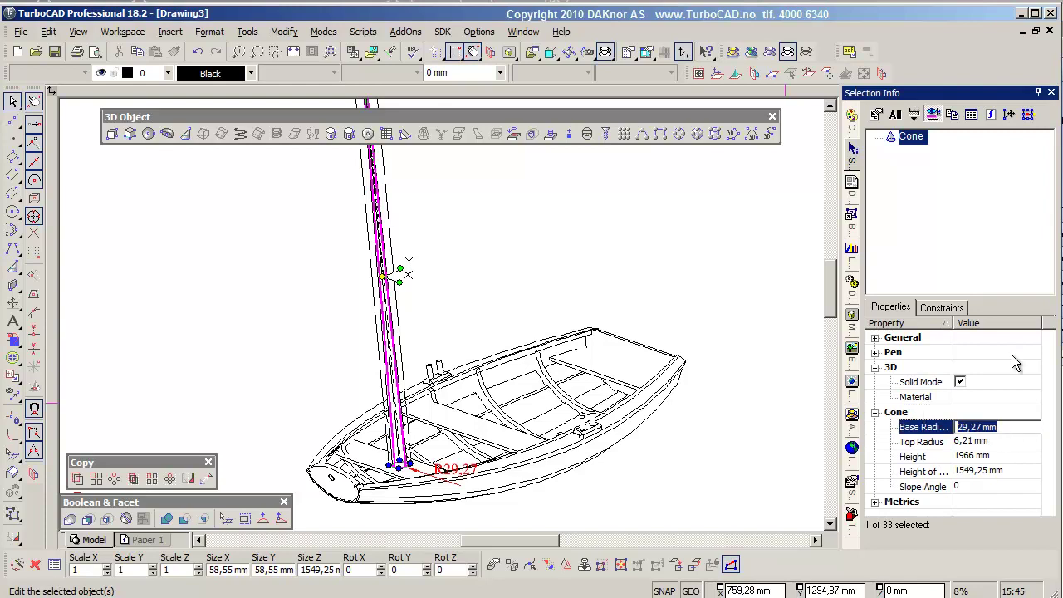
{"action": "type", "text": "20"}
{"action": "key", "text": "Return"}
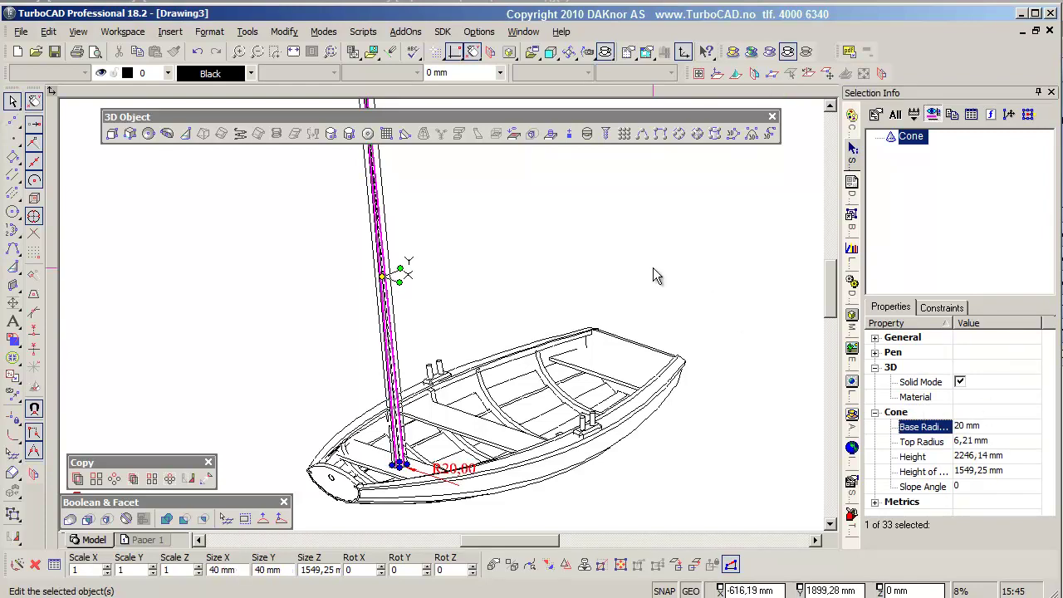
- Move the mast down onto the boat in front view
{"action": "left_click", "coordinate": [446, 266]}
{"action": "scroll", "coordinate": [446, 316], "scroll_direction": "down", "scroll_amount": 2}
{"action": "left_click", "coordinate": [428, 274]}
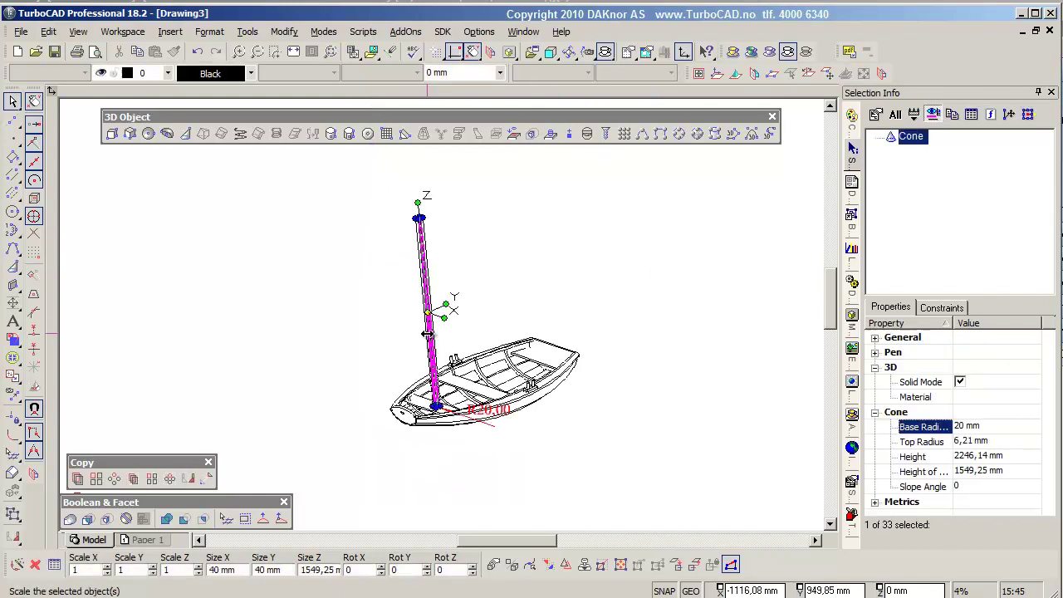
{"action": "scroll", "coordinate": [441, 247], "scroll_direction": "up", "scroll_amount": 4}
{"action": "key", "text": "ctrl+shift+f"}
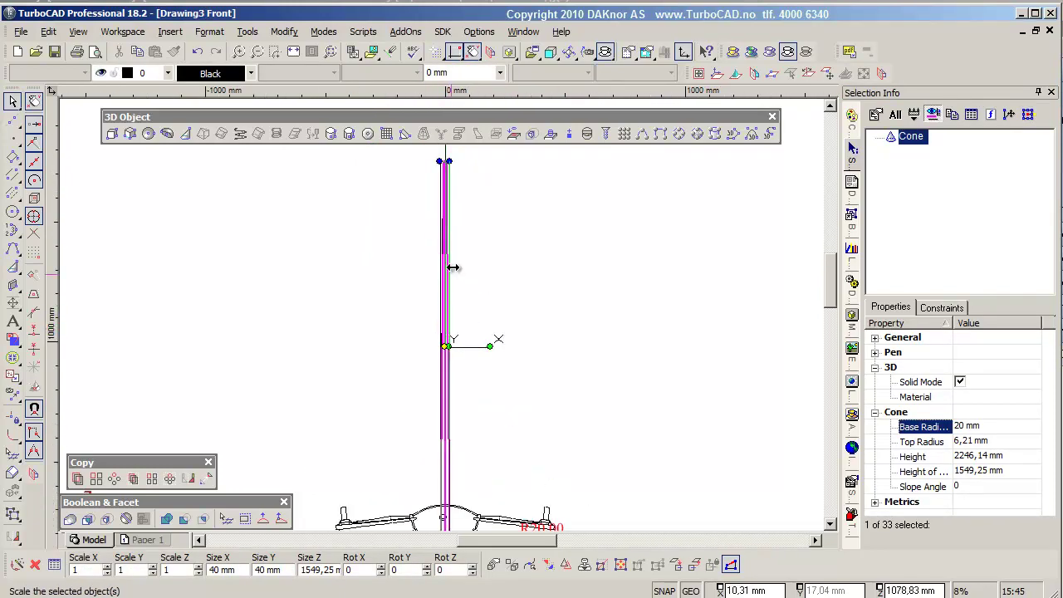
{"action": "left_click_drag", "start_coordinate": [443, 150], "coordinate": [443, 304]}
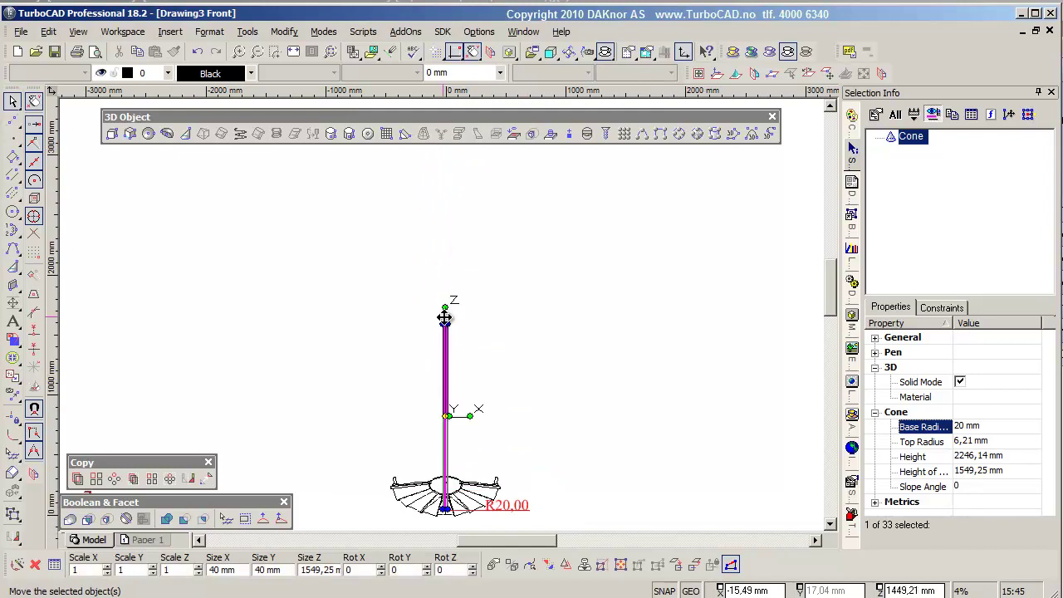
{"action": "key", "text": "ctrl+shift+r"}
{"action": "scroll", "coordinate": [415, 307], "scroll_direction": "up", "scroll_amount": 2}
{"action": "scroll", "coordinate": [384, 280], "scroll_direction": "down", "scroll_amount": 3}
- Align the working plane to a facet on the lower part of the mast
{"action": "middle_click_drag", "start_coordinate": [385, 280], "coordinate": [337, 379]}
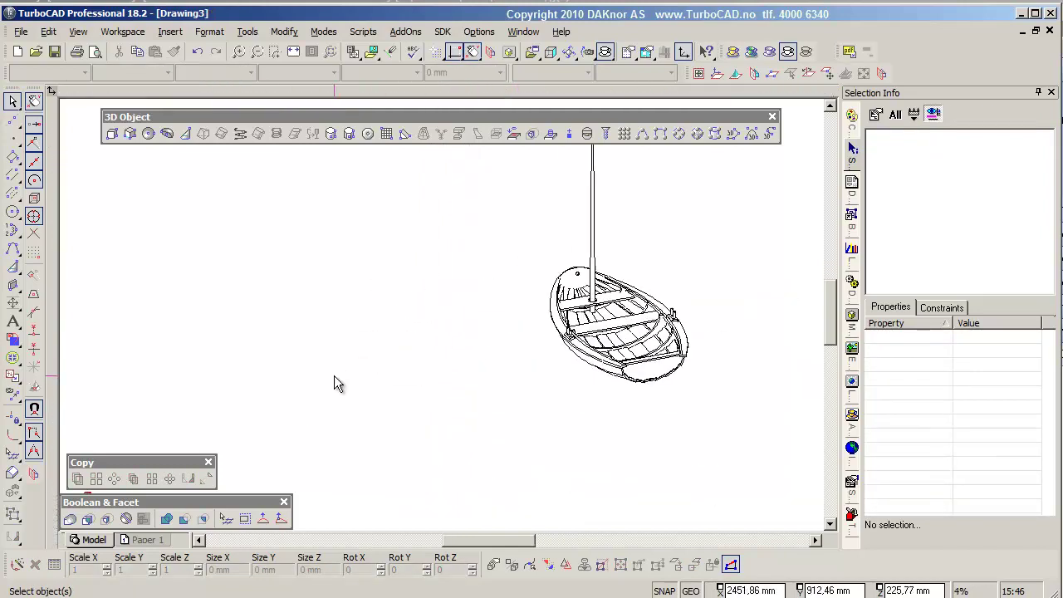
{"action": "scroll", "coordinate": [472, 313], "scroll_direction": "up", "scroll_amount": 3}
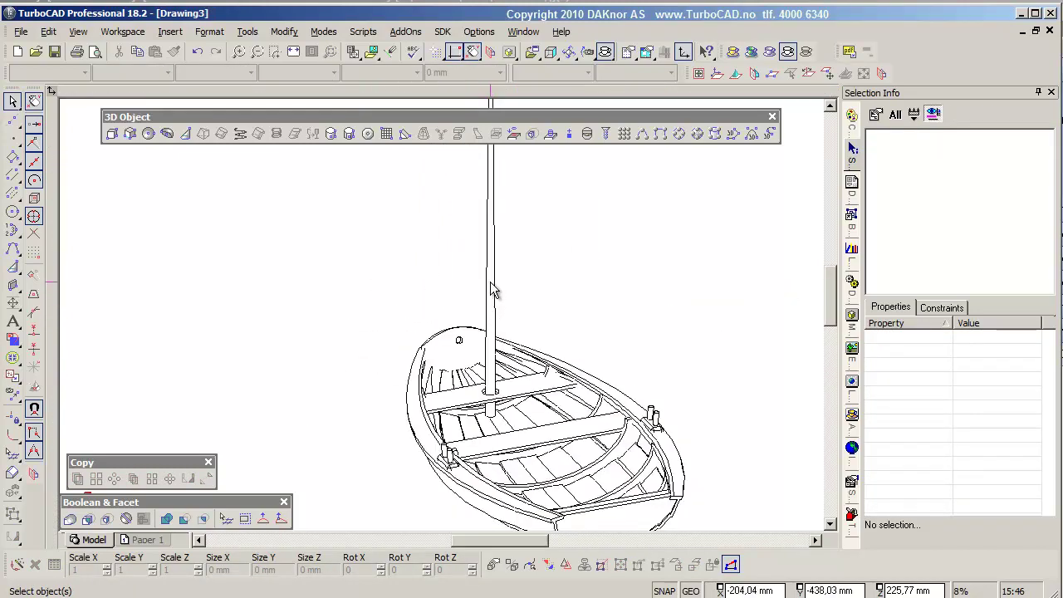
{"action": "left_click", "coordinate": [330, 134]}
{"action": "scroll", "coordinate": [540, 245], "scroll_direction": "up", "scroll_amount": 3}
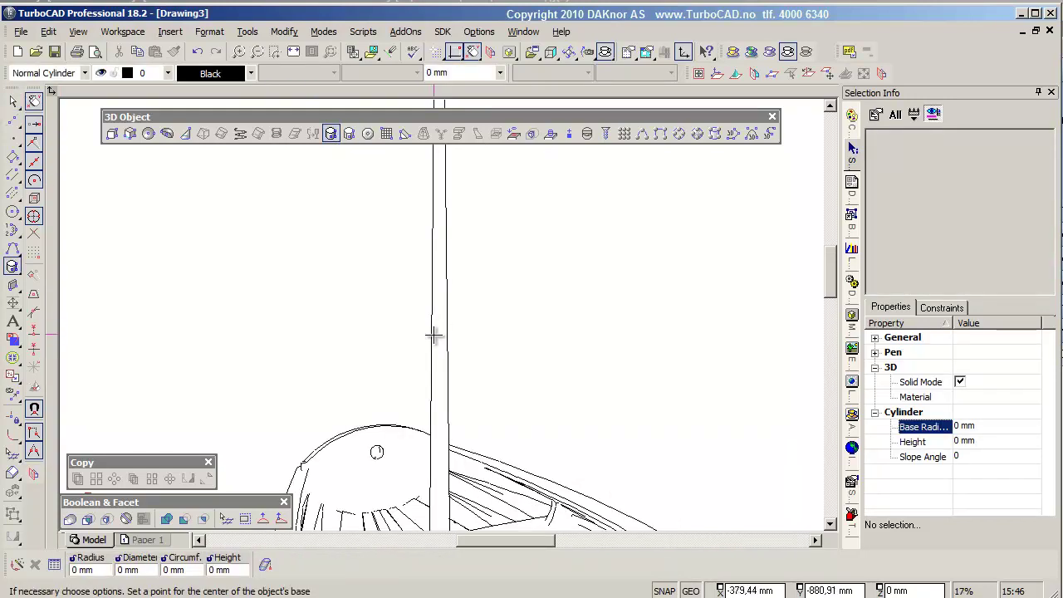
{"action": "right_click", "coordinate": [434, 278]}
{"action": "left_click", "coordinate": [544, 335]}
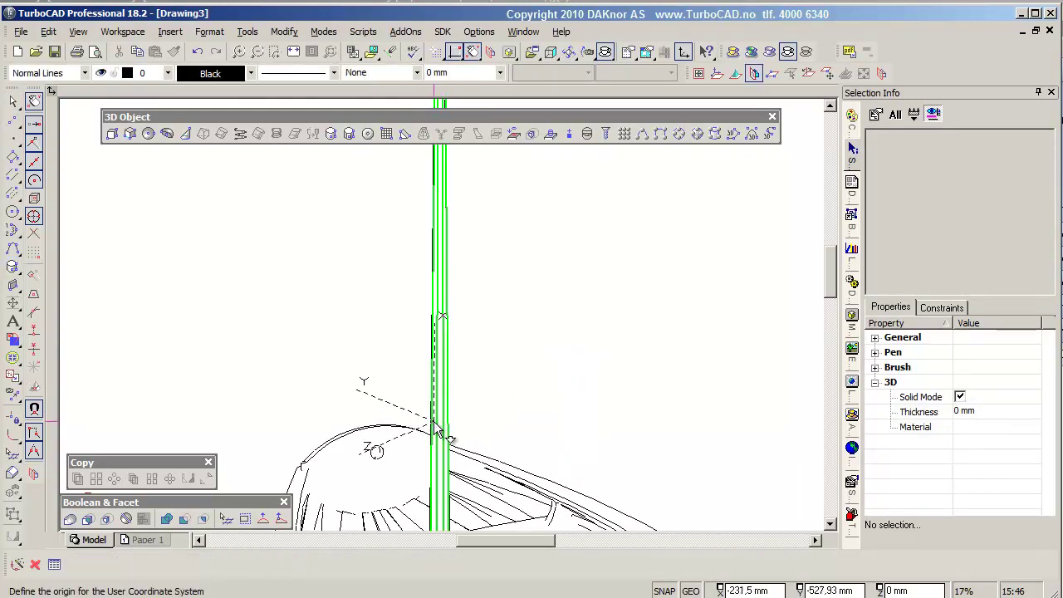
{"action": "left_click", "coordinate": [437, 430]}
- Draw a thin cylinder boom jutting sideways from the mast
{"action": "left_click", "coordinate": [435, 423]}
{"action": "left_click", "coordinate": [434, 423]}
{"action": "scroll", "coordinate": [442, 312], "scroll_direction": "down", "scroll_amount": 5}
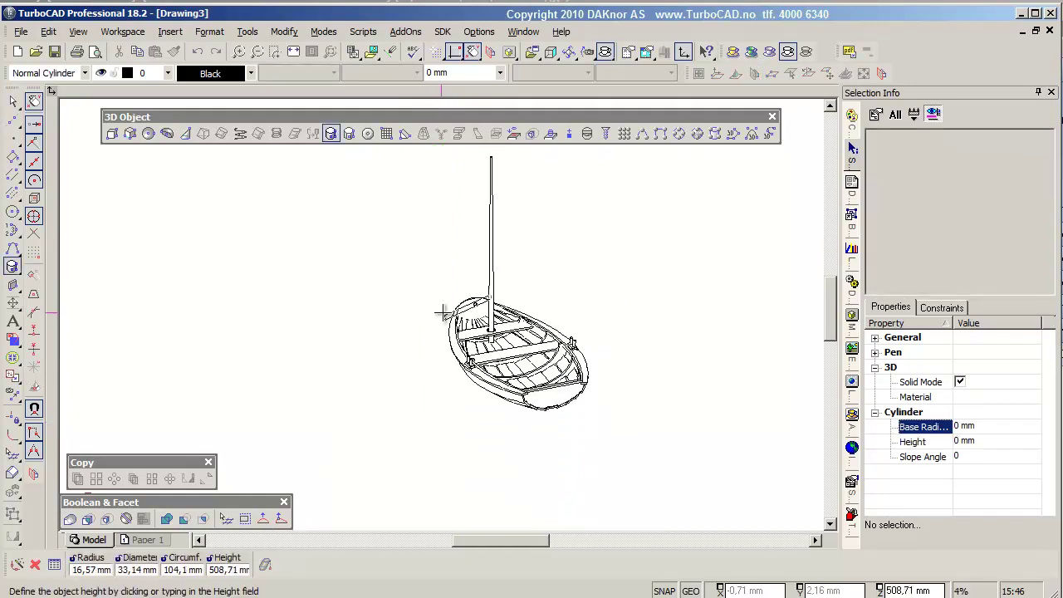
{"action": "left_click", "coordinate": [423, 326]}
{"action": "middle_click_drag", "start_coordinate": [423, 326], "coordinate": [483, 232]}
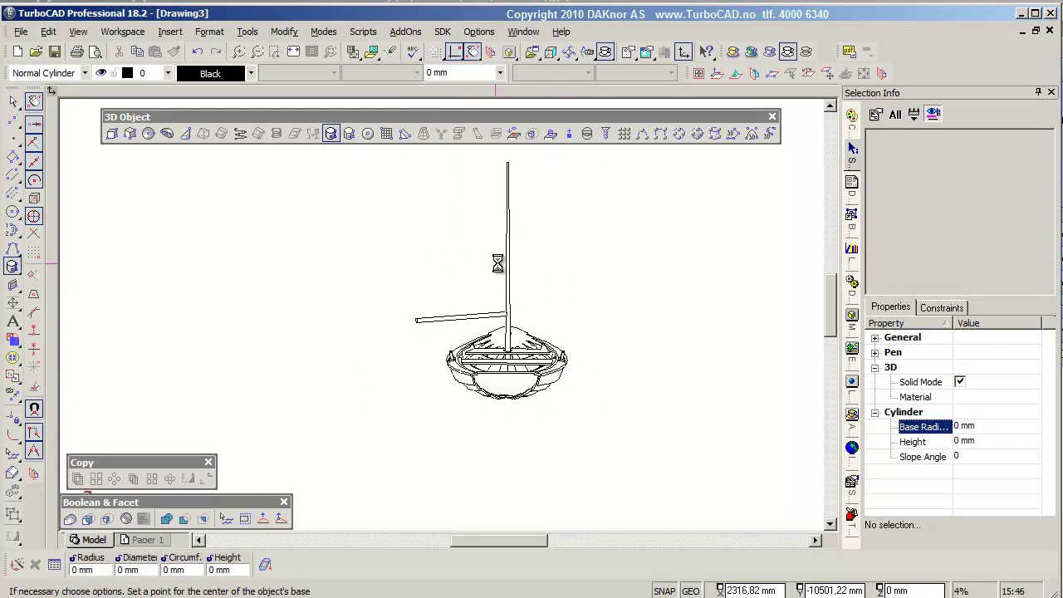
{"action": "scroll", "coordinate": [446, 358], "scroll_direction": "up", "scroll_amount": 2}
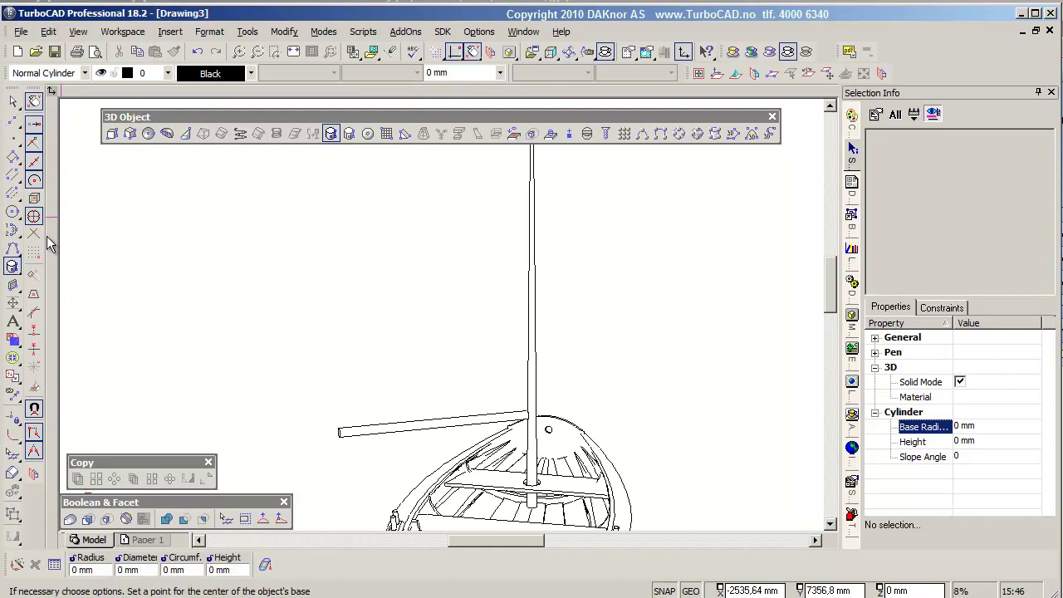
{"action": "left_click_drag", "start_coordinate": [12, 249], "coordinate": [34, 275]}
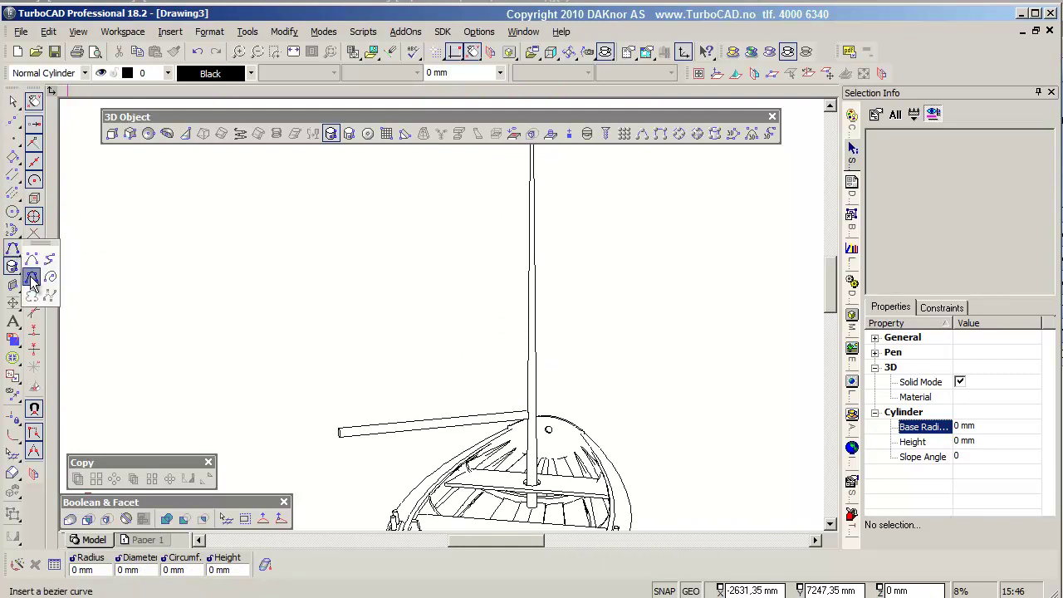
{"action": "scroll", "coordinate": [437, 325], "scroll_direction": "up", "scroll_amount": 3}
{"action": "middle_click_drag", "start_coordinate": [438, 326], "coordinate": [310, 356]}
- Align the working plane to a facet of the boom
{"action": "scroll", "coordinate": [310, 357], "scroll_direction": "up", "scroll_amount": 5}
{"action": "right_click", "coordinate": [427, 304]}
{"action": "left_click", "coordinate": [546, 279]}
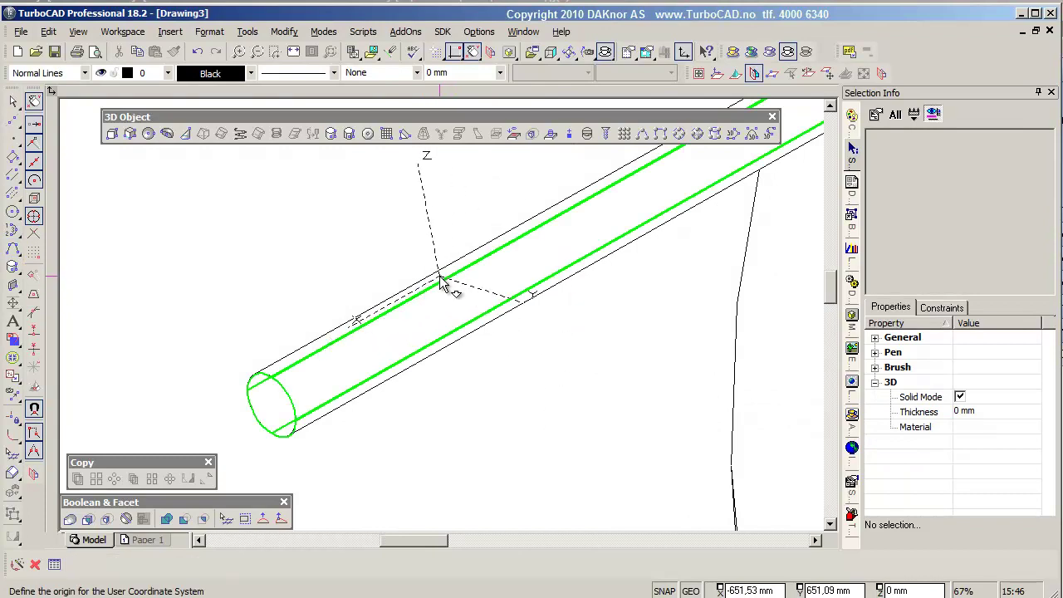
{"action": "left_click", "coordinate": [437, 285]}
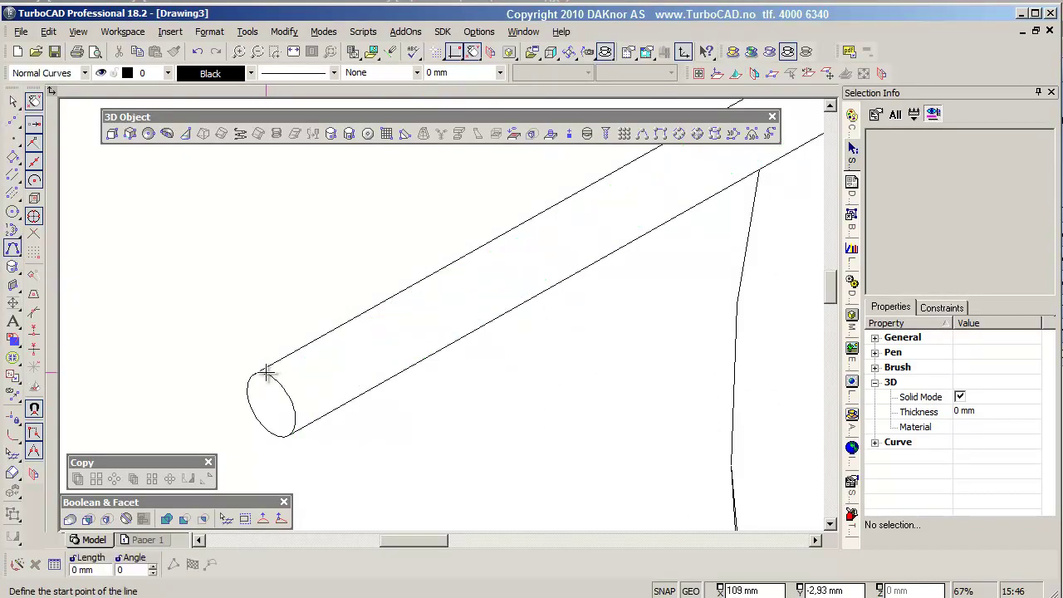
- Draw a Bezier curve from the boom's end and lift it onto the boom
{"action": "left_click", "coordinate": [266, 373]}
{"action": "scroll", "coordinate": [472, 322], "scroll_direction": "down", "scroll_amount": 5}
{"action": "scroll", "coordinate": [444, 305], "scroll_direction": "up", "scroll_amount": 6}
{"action": "scroll", "coordinate": [415, 318], "scroll_direction": "up", "scroll_amount": 4}
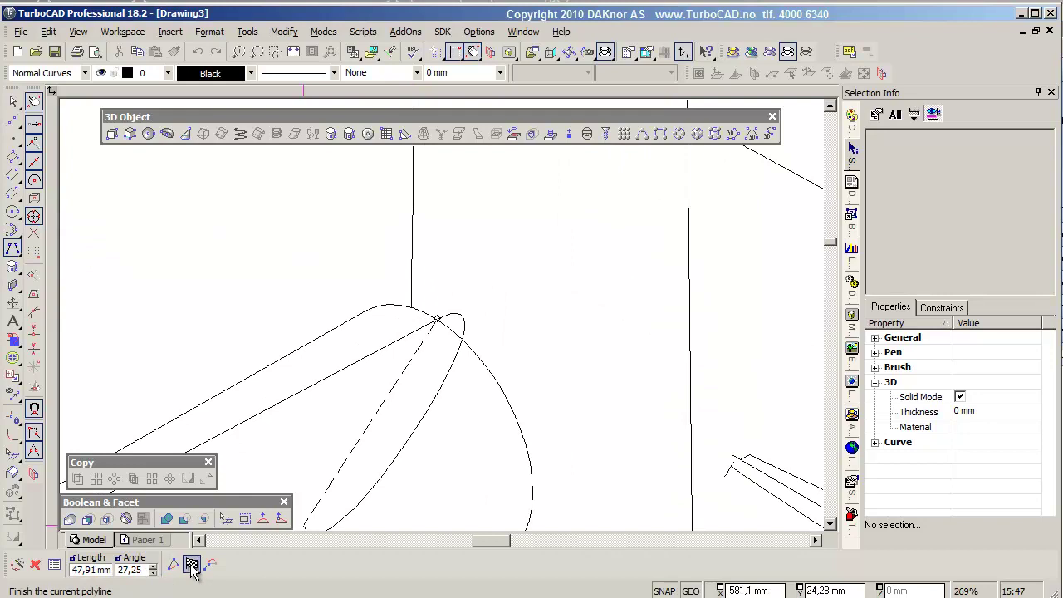
{"action": "left_click", "coordinate": [191, 566]}
{"action": "left_click", "coordinate": [806, 51]}
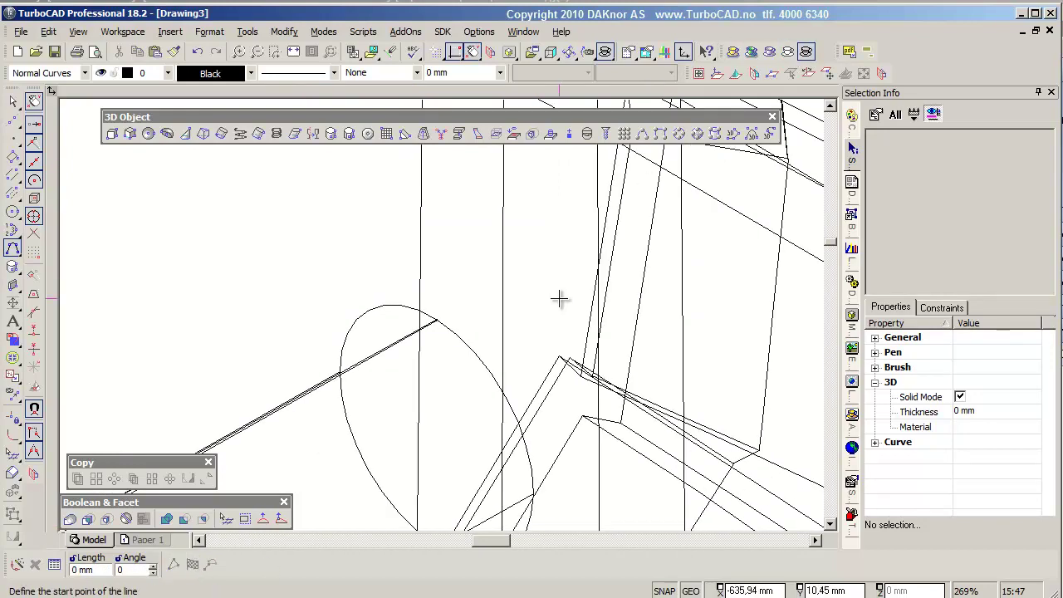
{"action": "left_click", "coordinate": [498, 250]}
{"action": "left_click_drag", "start_coordinate": [493, 258], "coordinate": [502, 236]}
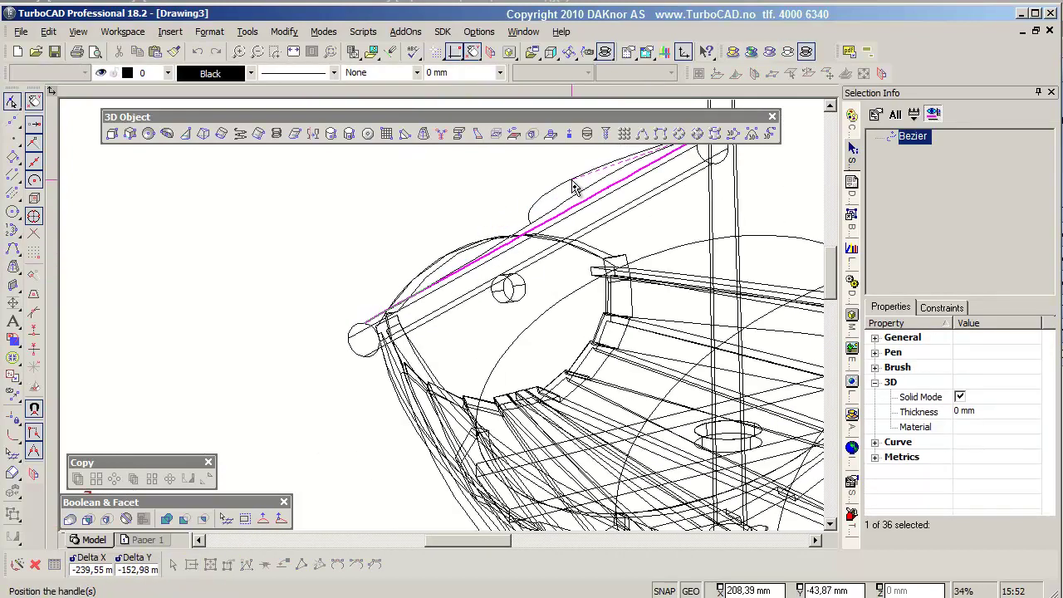
- Drop the Bezier curve in place and tweak one of its handles
{"action": "left_click_drag", "start_coordinate": [573, 187], "coordinate": [532, 239]}
{"action": "left_click_drag", "start_coordinate": [597, 192], "coordinate": [592, 196]}
{"action": "scroll", "coordinate": [508, 325], "scroll_direction": "down", "scroll_amount": 3}
{"action": "scroll", "coordinate": [509, 326], "scroll_direction": "up", "scroll_amount": 2}
- Copy the Bezier curve upward, placing the copy at the mast top
{"action": "double_click", "coordinate": [364, 335]}
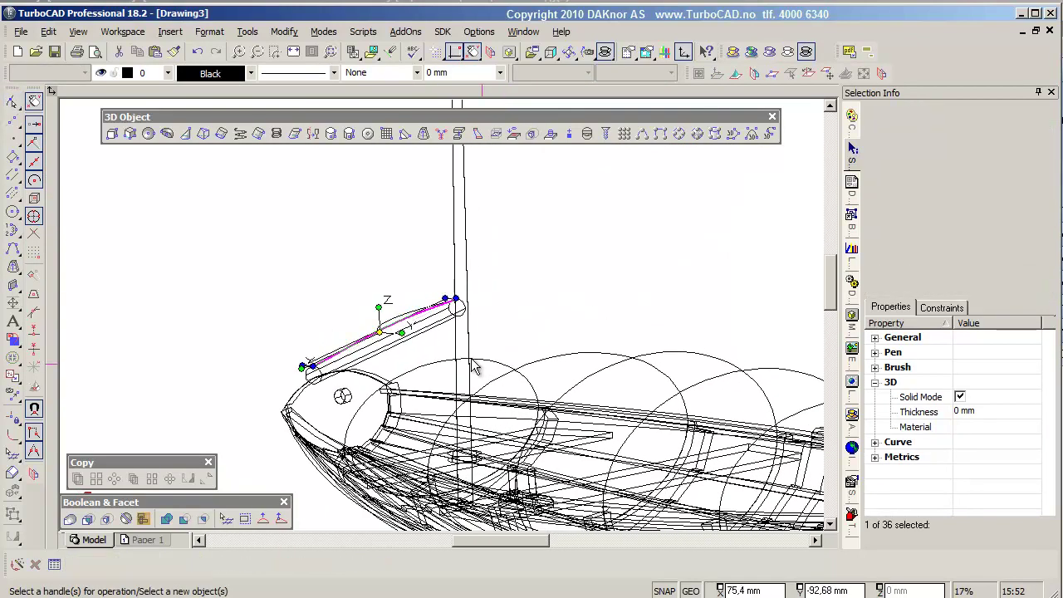
{"action": "left_click", "coordinate": [565, 571]}
{"action": "left_click_drag", "start_coordinate": [378, 331], "coordinate": [391, 254]}
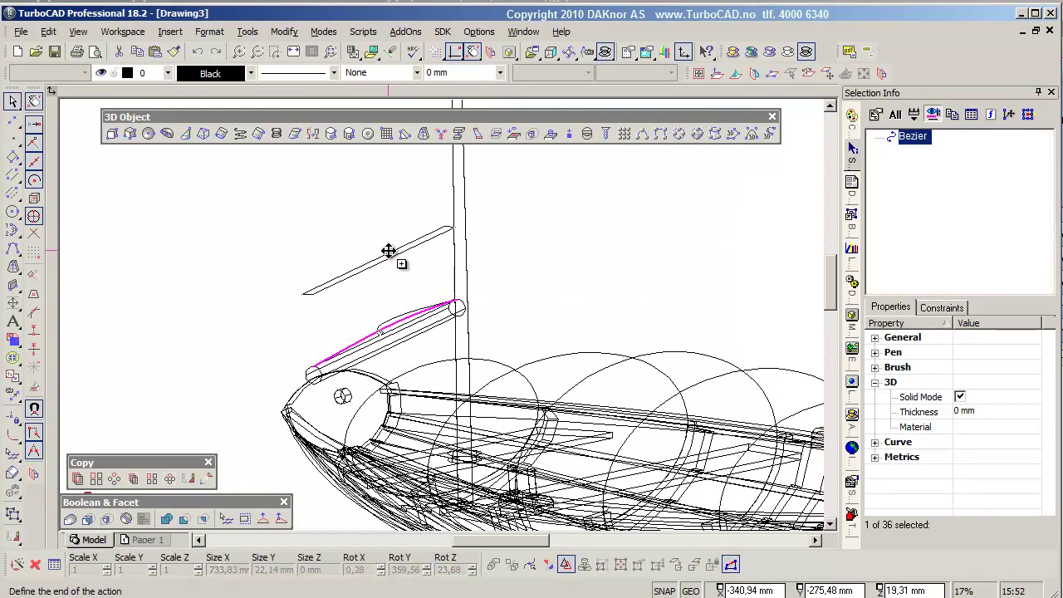
{"action": "scroll", "coordinate": [415, 254], "scroll_direction": "down", "scroll_amount": 2}
{"action": "scroll", "coordinate": [415, 250], "scroll_direction": "up", "scroll_amount": 2}
{"action": "scroll", "coordinate": [448, 274], "scroll_direction": "down", "scroll_amount": 3}
{"action": "scroll", "coordinate": [451, 324], "scroll_direction": "up", "scroll_amount": 3}
{"action": "left_click", "coordinate": [463, 314]}
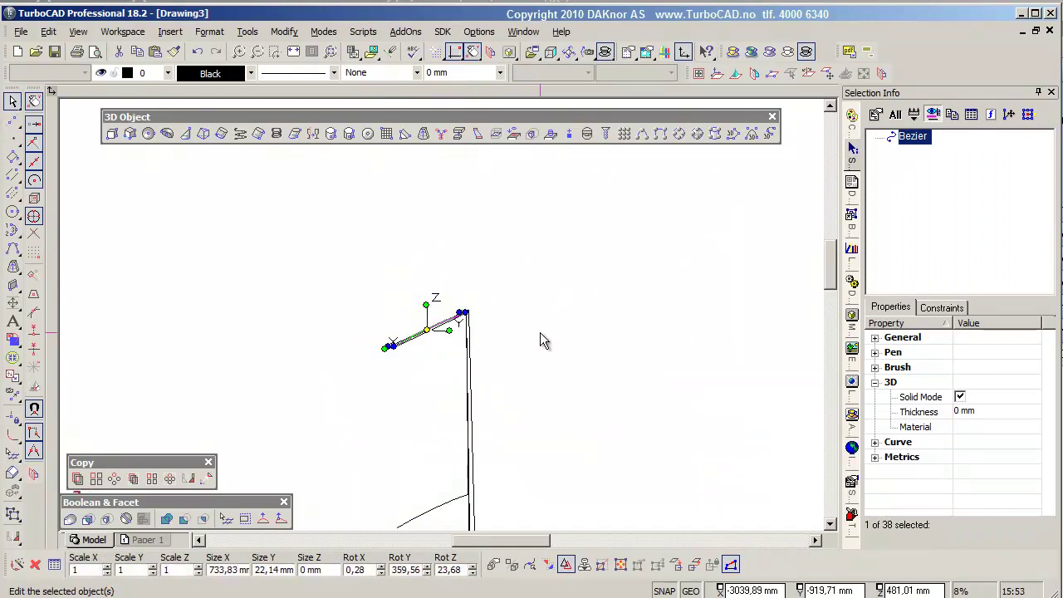
{"action": "key", "text": "Escape"}
- Reshape the copied curve by dragging its handles into a bowed arc
{"action": "left_click", "coordinate": [404, 347]}
{"action": "scroll", "coordinate": [448, 319], "scroll_direction": "up", "scroll_amount": 2}
{"action": "left_click_drag", "start_coordinate": [401, 316], "coordinate": [622, 213]}
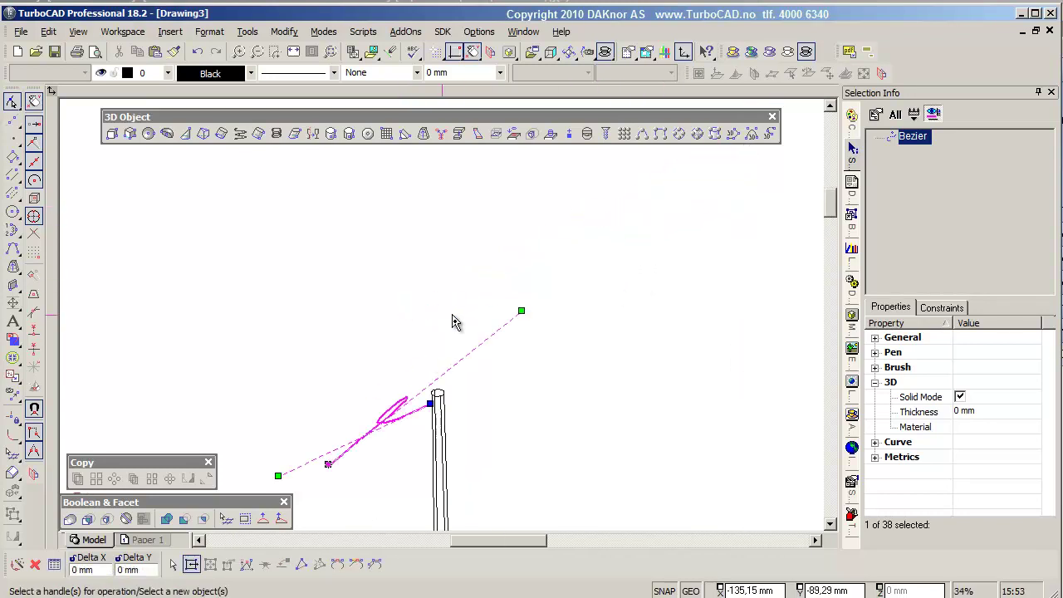
{"action": "left_click_drag", "start_coordinate": [520, 311], "coordinate": [390, 411]}
{"action": "left_click_drag", "start_coordinate": [280, 475], "coordinate": [408, 416]}
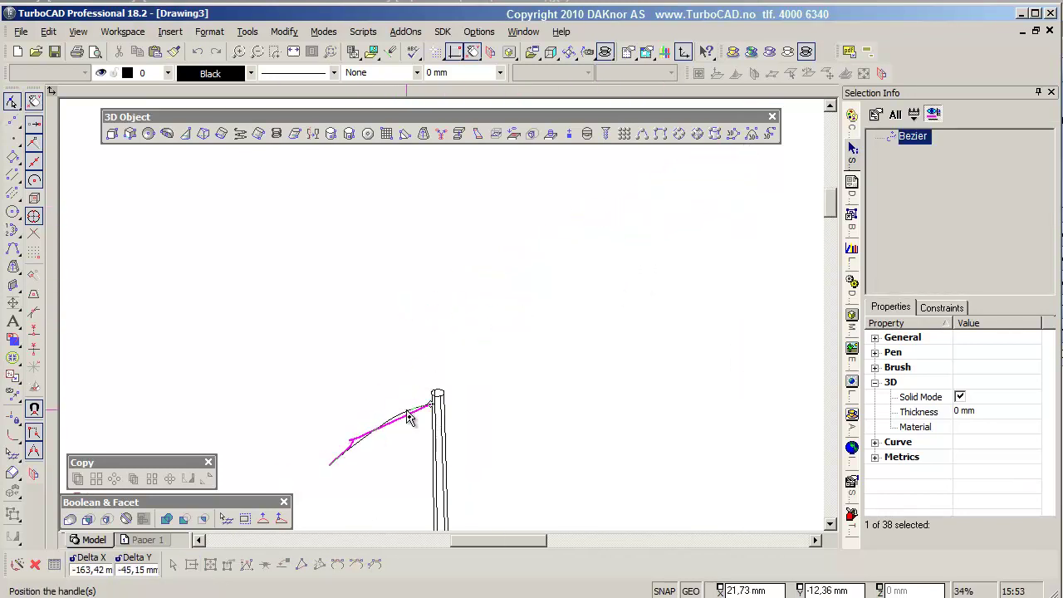
{"action": "scroll", "coordinate": [447, 323], "scroll_direction": "up", "scroll_amount": 2}
{"action": "left_click_drag", "start_coordinate": [488, 266], "coordinate": [475, 281]}
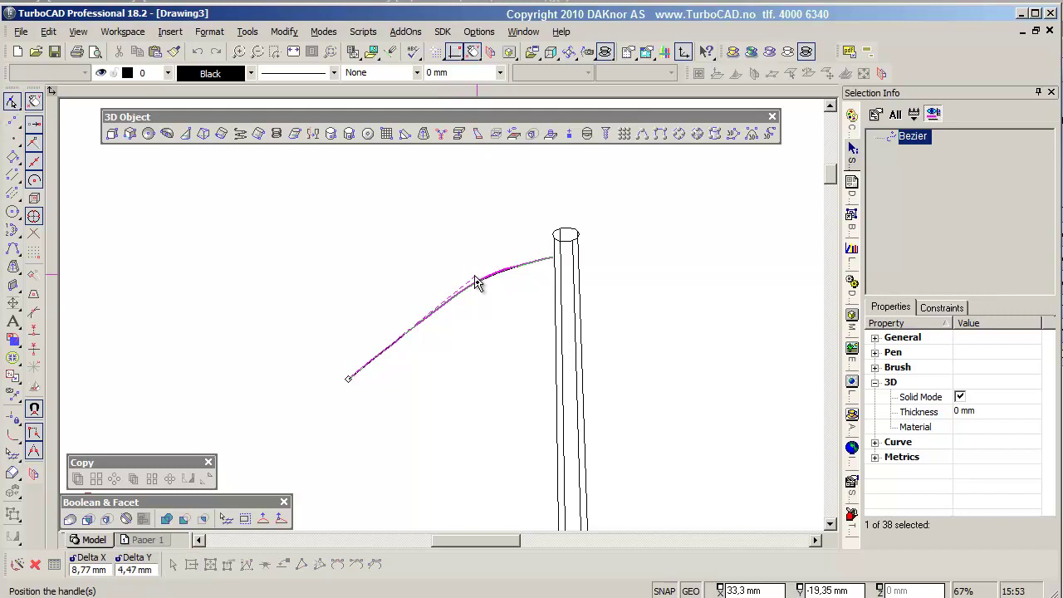
{"action": "left_click_drag", "start_coordinate": [418, 325], "coordinate": [490, 299]}
- Refine the arc's control points and bring its end point to the mast
{"action": "left_click_drag", "start_coordinate": [407, 339], "coordinate": [415, 325]}
{"action": "left_click_drag", "start_coordinate": [487, 278], "coordinate": [529, 266]}
{"action": "scroll", "coordinate": [426, 344], "scroll_direction": "down", "scroll_amount": 10}
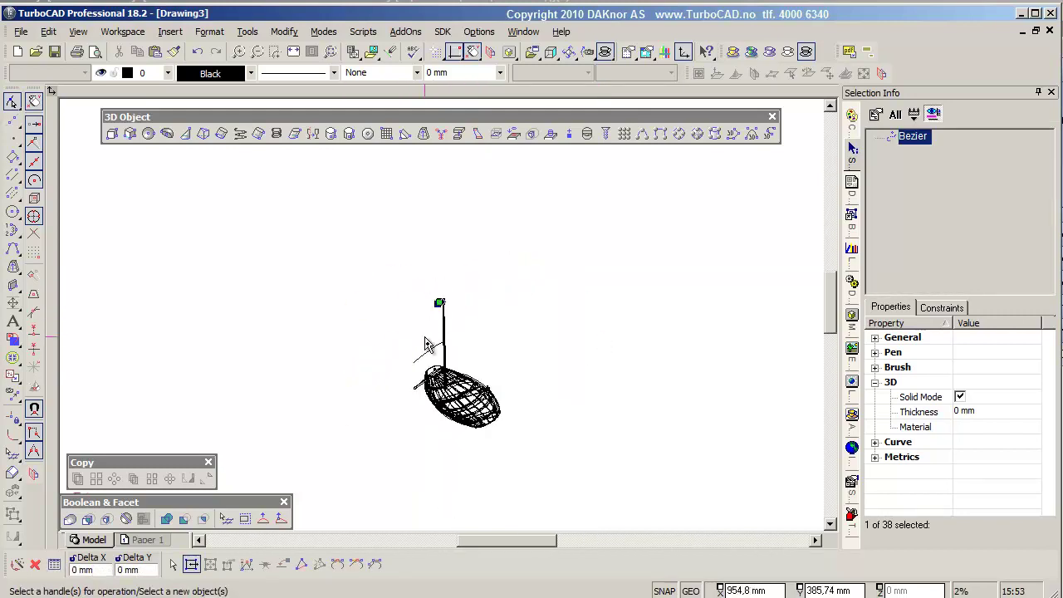
{"action": "scroll", "coordinate": [425, 344], "scroll_direction": "up", "scroll_amount": 4}
{"action": "left_click_drag", "start_coordinate": [370, 385], "coordinate": [404, 351]}
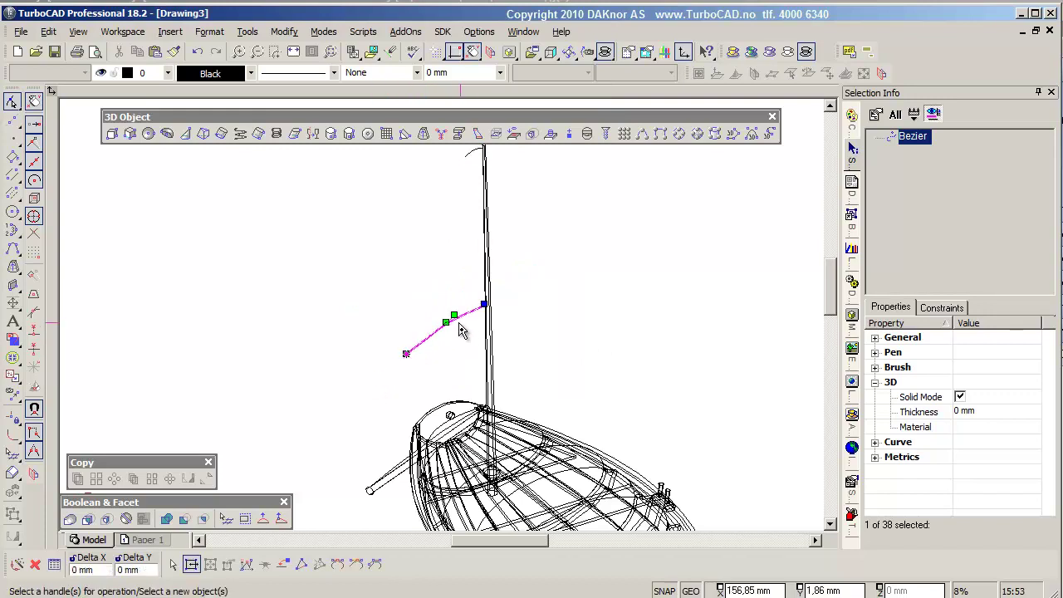
{"action": "scroll", "coordinate": [459, 306], "scroll_direction": "up", "scroll_amount": 4}
{"action": "mouse_move", "coordinate": [485, 270]}
{"action": "left_mouse_down"}
{"action": "mouse_move", "coordinate": [480, 256]}
{"action": "mouse_move", "coordinate": [443, 247]}
{"action": "left_mouse_up"}
{"action": "left_click_drag", "start_coordinate": [387, 297], "coordinate": [373, 292]}
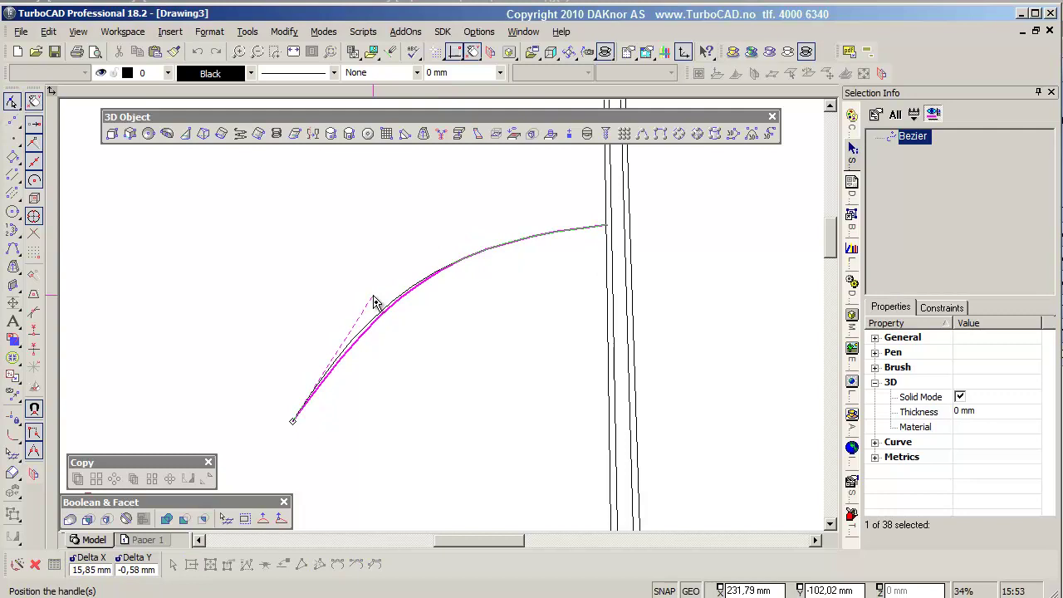
{"action": "left_click", "coordinate": [700, 292]}
{"action": "key", "text": "Escape"}
{"action": "scroll", "coordinate": [459, 188], "scroll_direction": "down", "scroll_amount": 4}
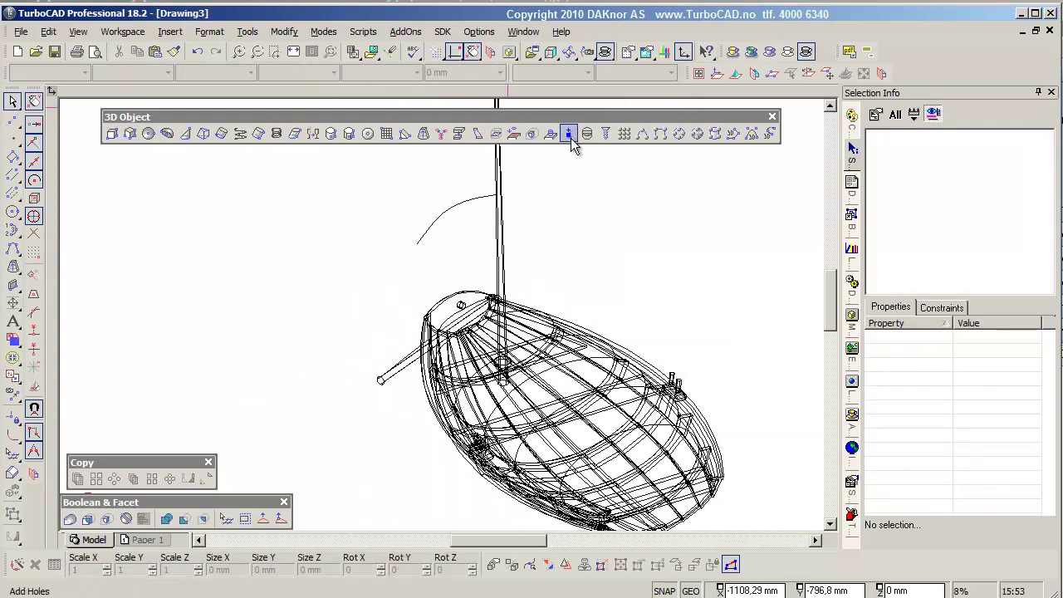
- Loft a sail surface between the two Bezier profile curves and orbit to inspect it
{"action": "left_click", "coordinate": [423, 134]}
{"action": "scroll", "coordinate": [436, 320], "scroll_direction": "up", "scroll_amount": 4}
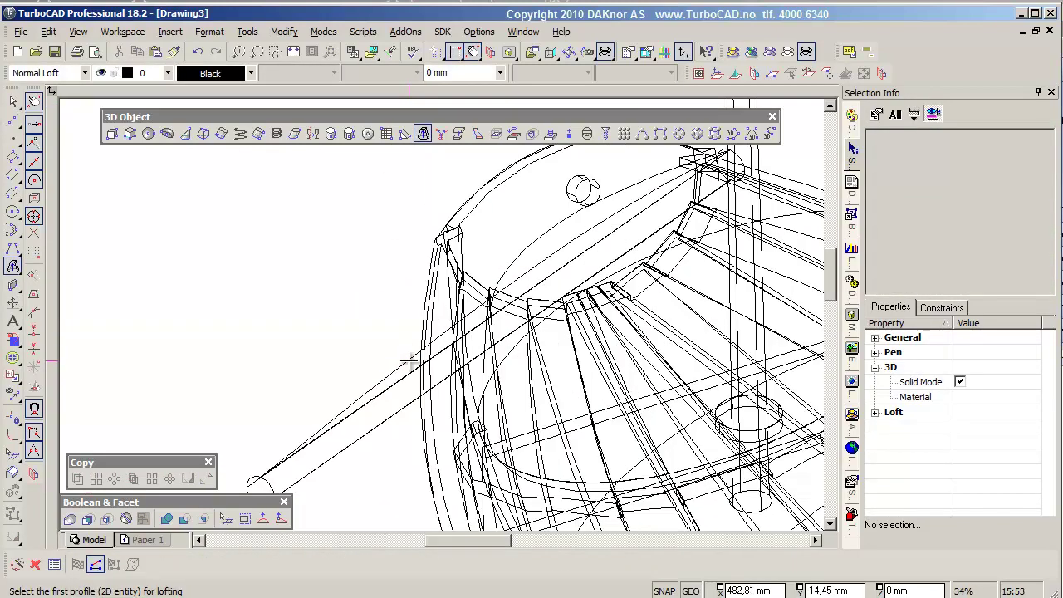
{"action": "scroll", "coordinate": [507, 286], "scroll_direction": "down", "scroll_amount": 4}
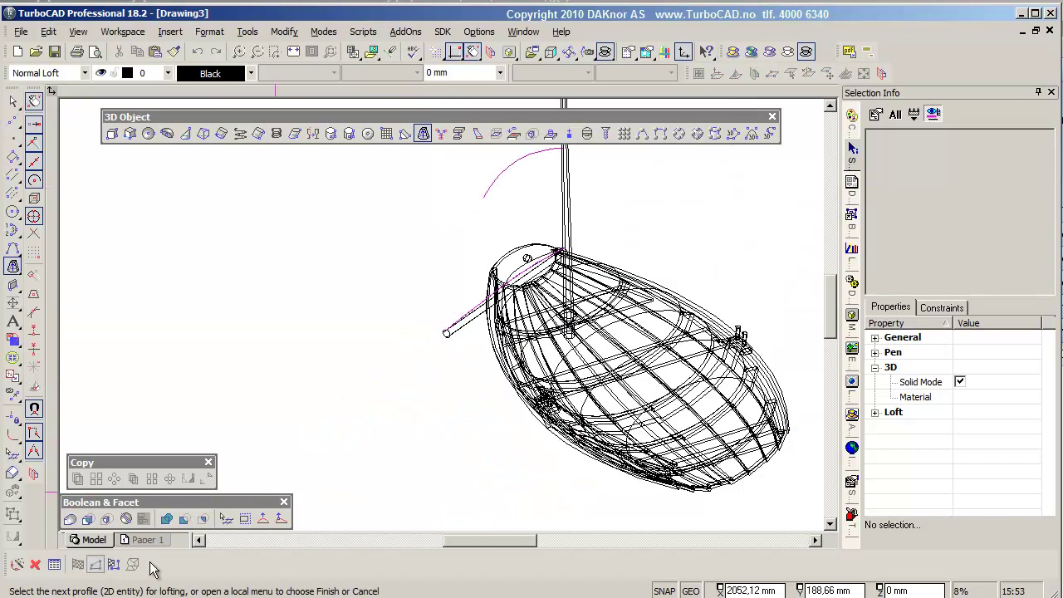
{"action": "scroll", "coordinate": [482, 240], "scroll_direction": "down", "scroll_amount": 3}
{"action": "scroll", "coordinate": [391, 390], "scroll_direction": "up", "scroll_amount": 6}
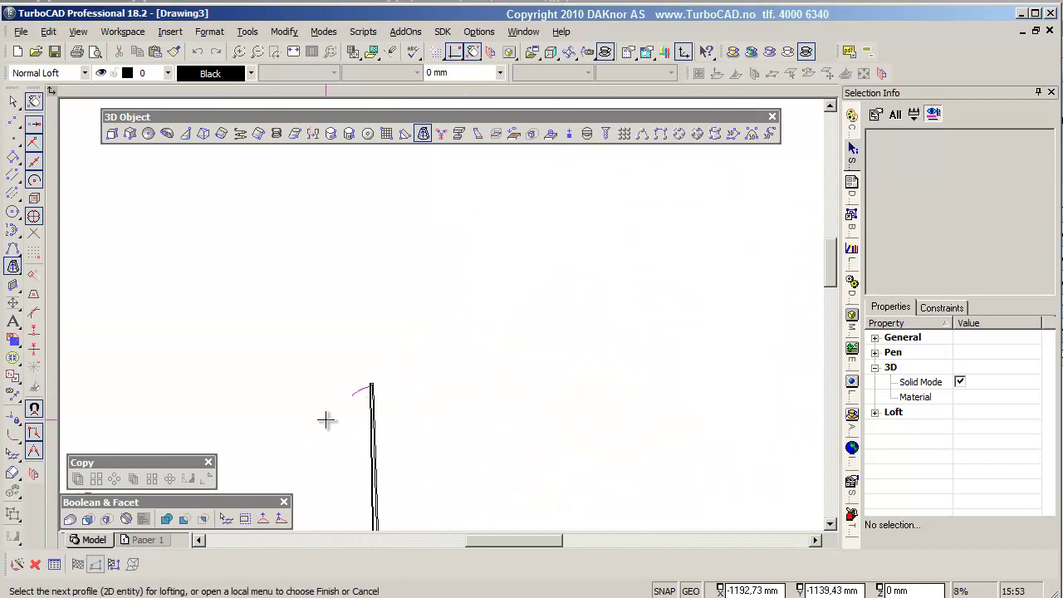
{"action": "left_click", "coordinate": [114, 567]}
{"action": "scroll", "coordinate": [208, 444], "scroll_direction": "down", "scroll_amount": 2}
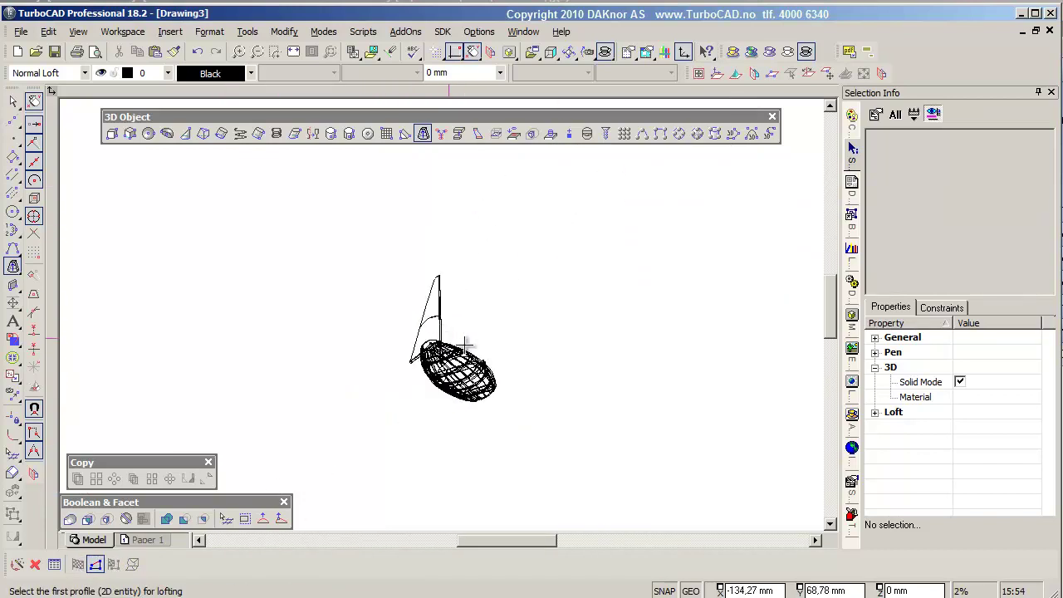
{"action": "mouse_move", "coordinate": [563, 235]}
{"action": "middle_mouse_down", "text": "shift"}
{"action": "mouse_move", "coordinate": [420, 271]}
{"action": "mouse_move", "coordinate": [506, 297]}
{"action": "mouse_move", "coordinate": [553, 280]}
{"action": "mouse_move", "coordinate": [606, 288]}
{"action": "mouse_move", "coordinate": [638, 328]}
{"action": "middle_mouse_up", "text": "shift"}
- Move the sail's lower Bezier curve into place against the boom
{"action": "key", "text": "Escape"}
{"action": "scroll", "coordinate": [397, 336], "scroll_direction": "up", "scroll_amount": 5}
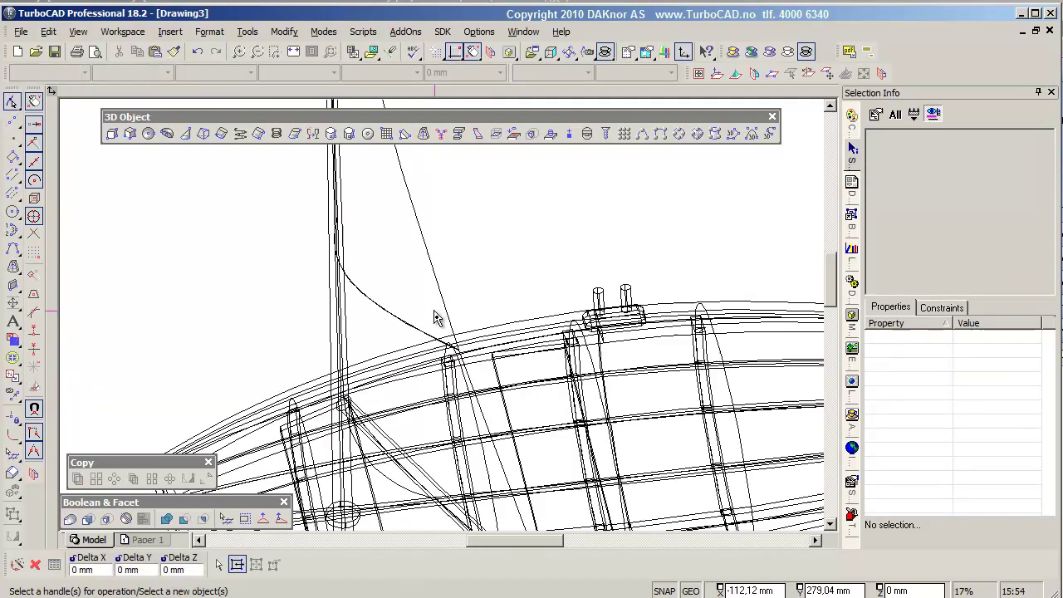
{"action": "left_click", "coordinate": [397, 330]}
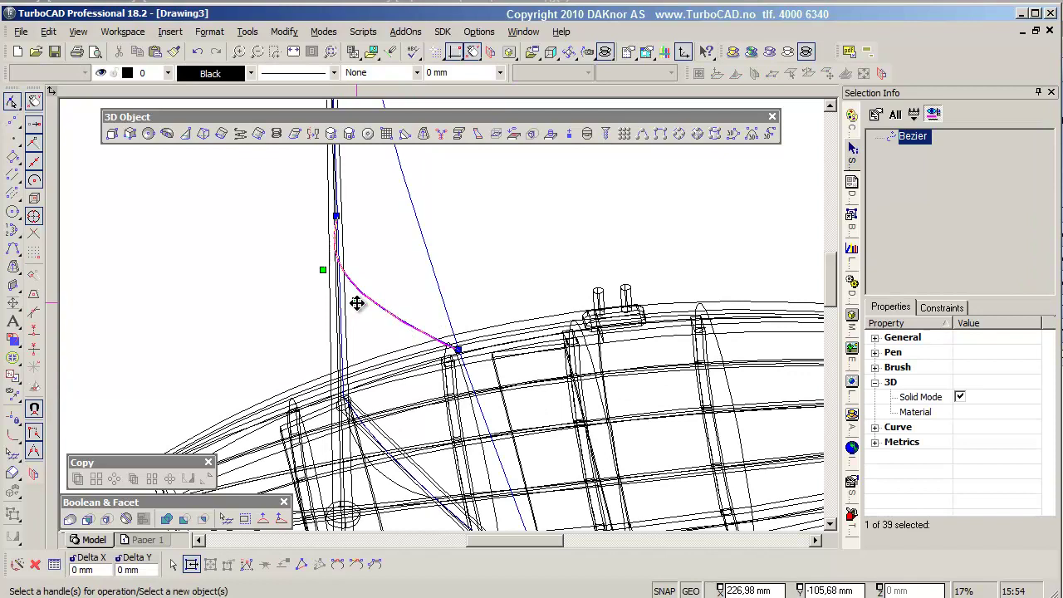
{"action": "left_click_drag", "start_coordinate": [356, 303], "coordinate": [333, 357]}
{"action": "left_click_drag", "start_coordinate": [456, 347], "coordinate": [439, 302]}
{"action": "scroll", "coordinate": [438, 302], "scroll_direction": "down", "scroll_amount": 5}
{"action": "mouse_move", "coordinate": [510, 291]}
{"action": "middle_mouse_down", "text": "shift"}
{"action": "mouse_move", "coordinate": [344, 230]}
{"action": "mouse_move", "coordinate": [293, 245]}
{"action": "mouse_move", "coordinate": [417, 257]}
{"action": "mouse_move", "coordinate": [491, 346]}
{"action": "mouse_move", "coordinate": [479, 330]}
{"action": "mouse_move", "coordinate": [460, 355]}
{"action": "middle_mouse_up", "text": "shift"}
{"action": "scroll", "coordinate": [496, 319], "scroll_direction": "up", "scroll_amount": 3}
{"action": "left_click", "coordinate": [495, 309]}
{"action": "scroll", "coordinate": [435, 323], "scroll_direction": "down", "scroll_amount": 3}
{"action": "scroll", "coordinate": [460, 355], "scroll_direction": "up", "scroll_amount": 2}
{"action": "scroll", "coordinate": [460, 355], "scroll_direction": "up", "scroll_amount": 4}
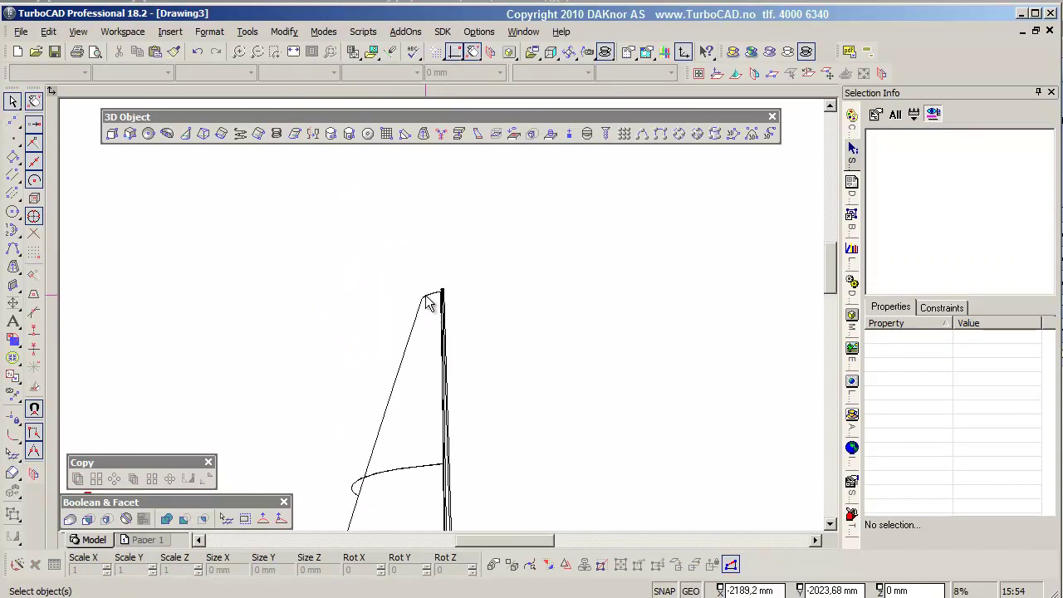
- Adjust the top curve's end point and control point so it bows to the mast
{"action": "left_click", "coordinate": [442, 329]}
{"action": "mouse_move", "coordinate": [424, 326]}
{"action": "left_mouse_down"}
{"action": "mouse_move", "coordinate": [465, 320]}
{"action": "mouse_move", "coordinate": [459, 311]}
{"action": "left_mouse_up"}
{"action": "scroll", "coordinate": [526, 297], "scroll_direction": "up", "scroll_amount": 3}
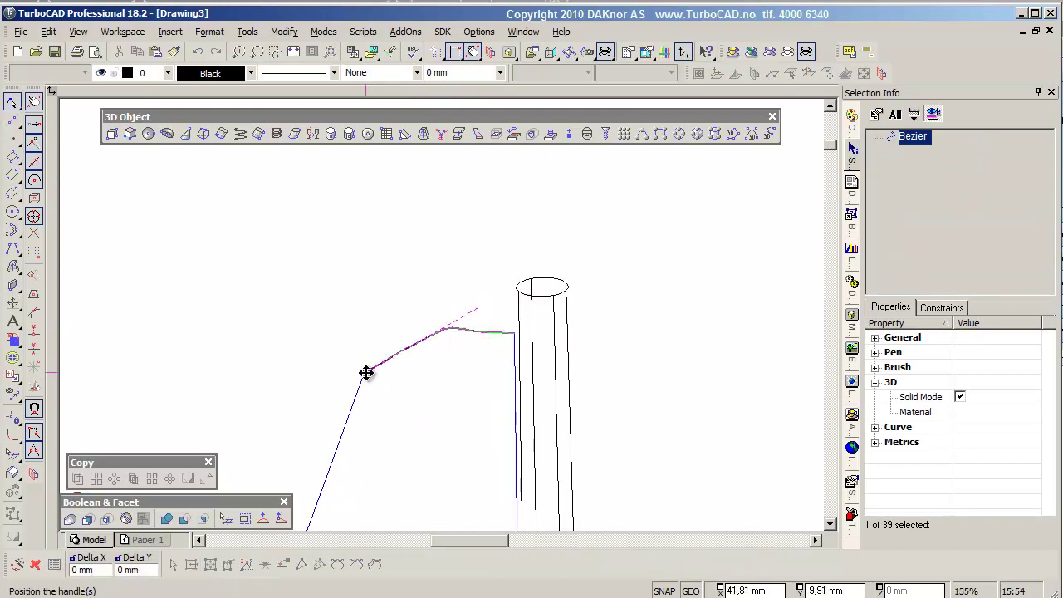
{"action": "mouse_move", "coordinate": [441, 352]}
{"action": "left_mouse_down"}
{"action": "mouse_move", "coordinate": [428, 335]}
{"action": "mouse_move", "coordinate": [490, 332]}
{"action": "mouse_move", "coordinate": [411, 356]}
{"action": "mouse_move", "coordinate": [481, 328]}
{"action": "left_mouse_up"}
{"action": "scroll", "coordinate": [503, 328], "scroll_direction": "up", "scroll_amount": 3}
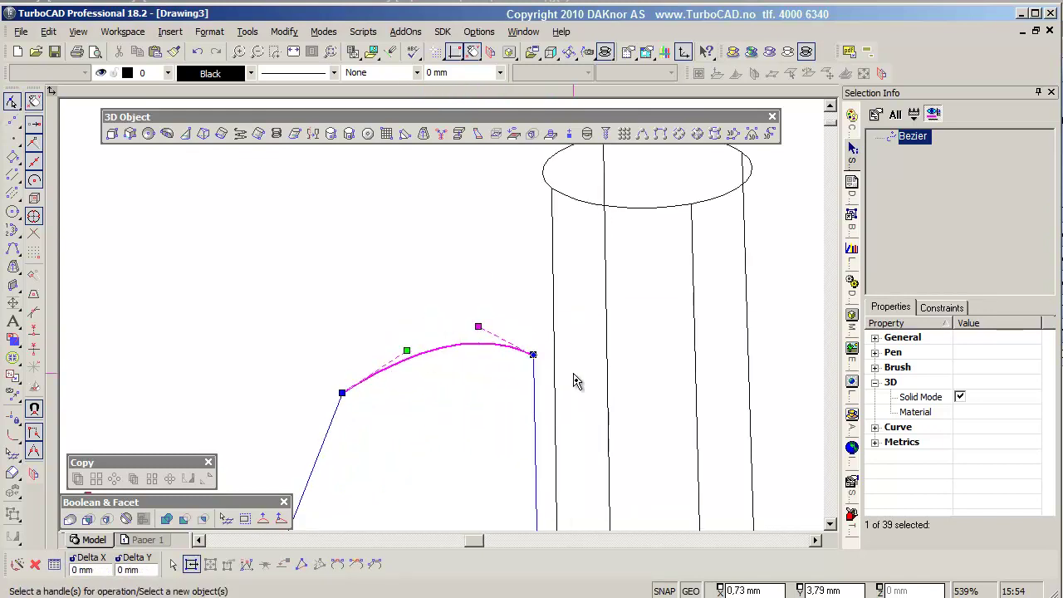
{"action": "key", "text": "Escape"}
{"action": "scroll", "coordinate": [446, 325], "scroll_direction": "down", "scroll_amount": 3}
{"action": "scroll", "coordinate": [440, 349], "scroll_direction": "down", "scroll_amount": 3}
{"action": "scroll", "coordinate": [427, 370], "scroll_direction": "down", "scroll_amount": 2}
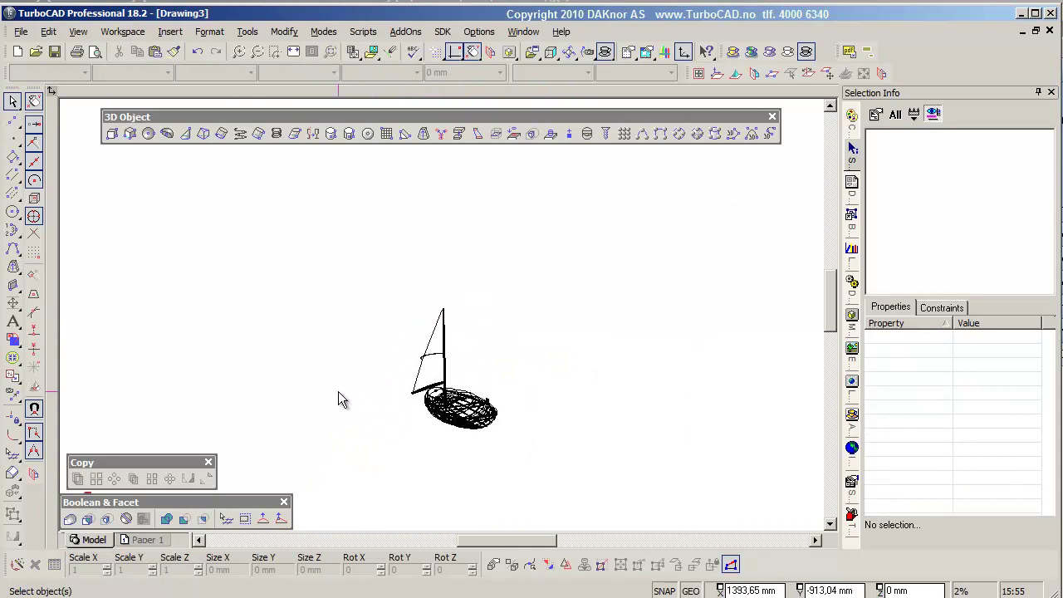
- Draw a thin box about 117 mm thick below the boat as the base plate
{"action": "left_click", "coordinate": [112, 135]}
{"action": "left_click", "coordinate": [301, 374]}
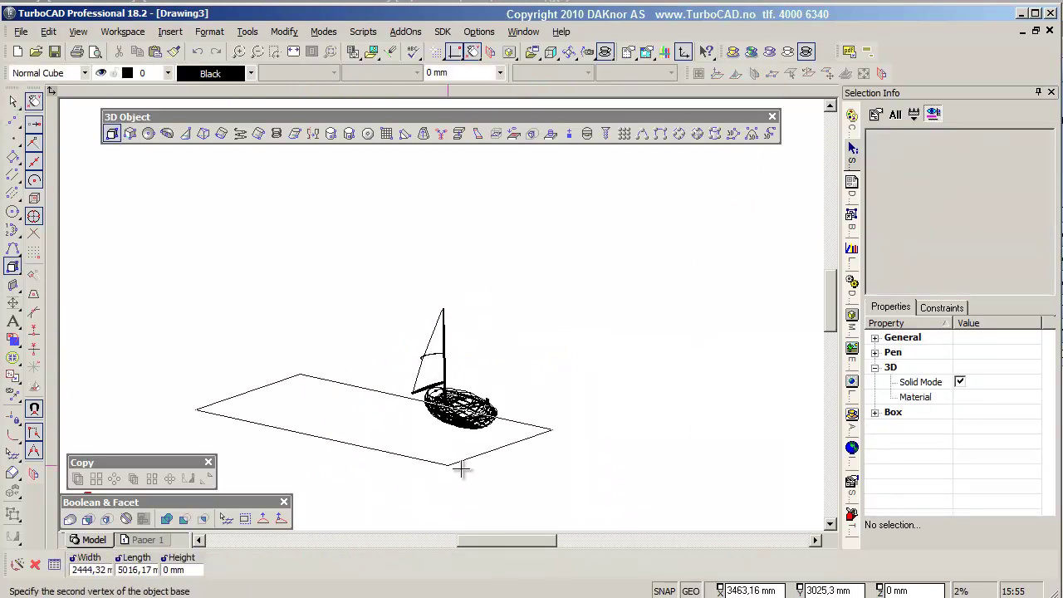
{"action": "right_click", "coordinate": [494, 453]}
{"action": "left_click", "coordinate": [549, 457]}
{"action": "right_click", "coordinate": [554, 451]}
{"action": "key", "text": "Escape"}
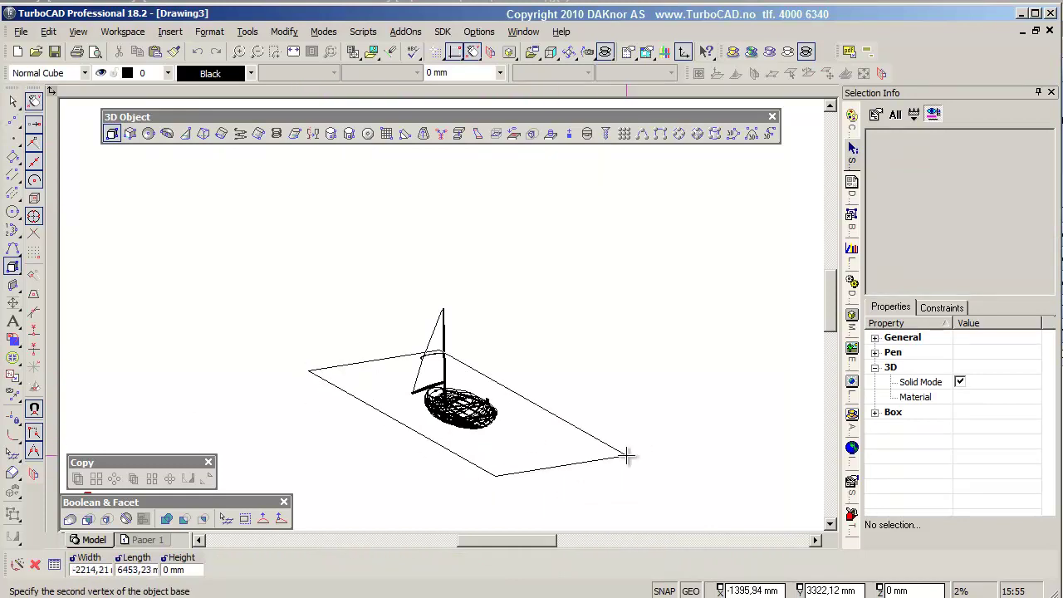
{"action": "left_click", "coordinate": [595, 447]}
{"action": "left_click", "coordinate": [603, 456]}
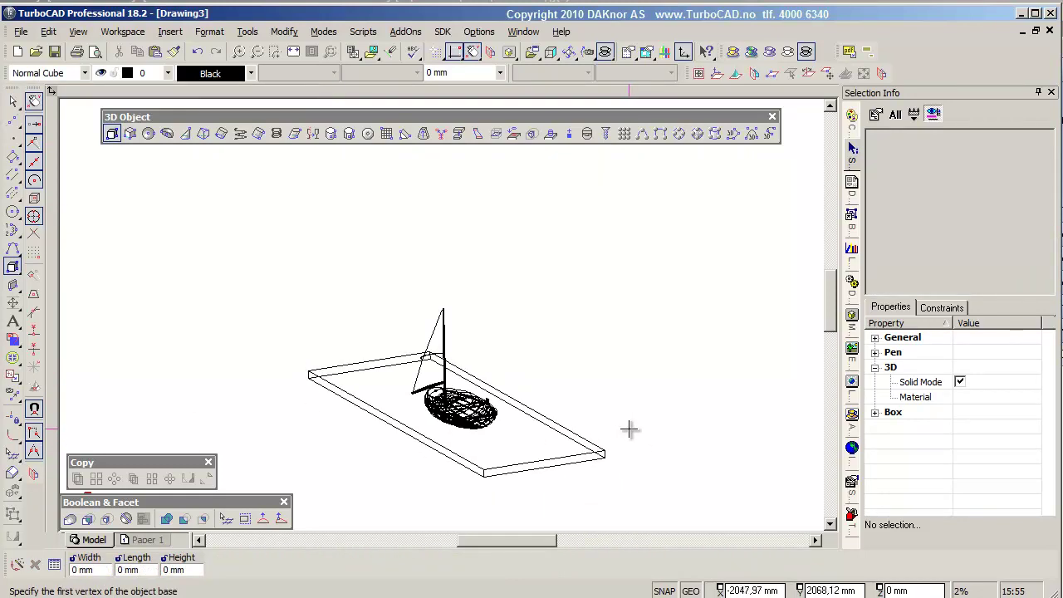
{"action": "scroll", "coordinate": [484, 410], "scroll_direction": "up", "scroll_amount": 5}
- Raise the base plate to sit just under the boat
{"action": "left_click", "coordinate": [294, 364]}
{"action": "left_click", "coordinate": [209, 382]}
{"action": "left_click", "coordinate": [209, 349]}
{"action": "scroll", "coordinate": [449, 299], "scroll_direction": "down", "scroll_amount": 3}
{"action": "middle_click_drag", "start_coordinate": [409, 387], "coordinate": [492, 354], "text": "shift"}
- Resize the plate in plan view to about 2046 by 4344 mm around the boat
{"action": "left_click", "coordinate": [274, 476]}
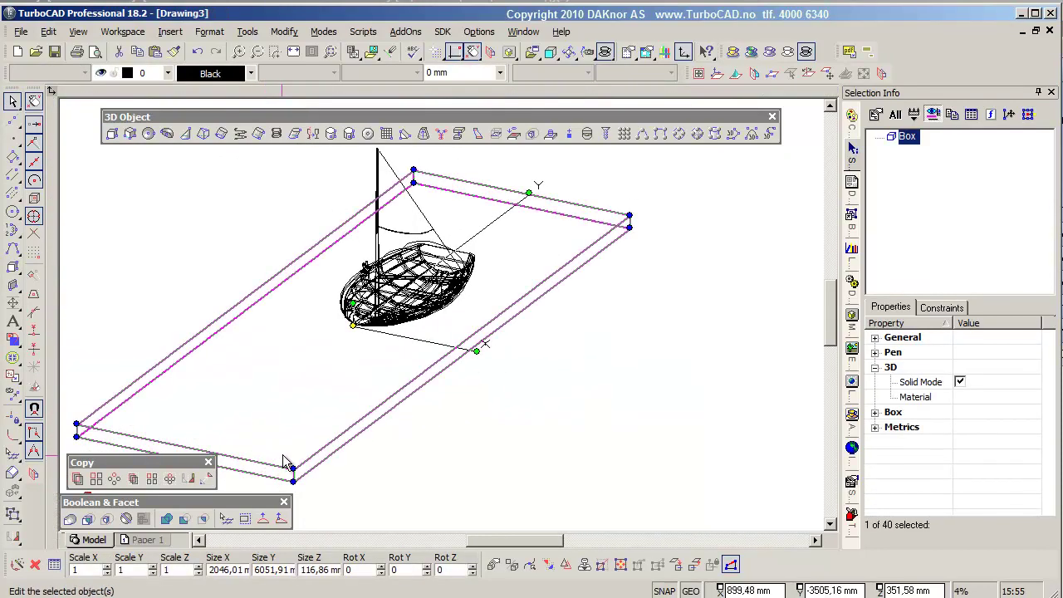
{"action": "key", "text": "ctrl+Home"}
{"action": "left_click_drag", "start_coordinate": [537, 351], "coordinate": [507, 333]}
{"action": "scroll", "coordinate": [449, 301], "scroll_direction": "up", "scroll_amount": 2}
{"action": "mouse_move", "coordinate": [431, 272]}
{"action": "left_mouse_down"}
{"action": "mouse_move", "coordinate": [431, 319]}
{"action": "mouse_move", "coordinate": [487, 353]}
{"action": "left_mouse_up"}
{"action": "scroll", "coordinate": [440, 324], "scroll_direction": "down", "scroll_amount": 1}
{"action": "left_click", "coordinate": [441, 324]}
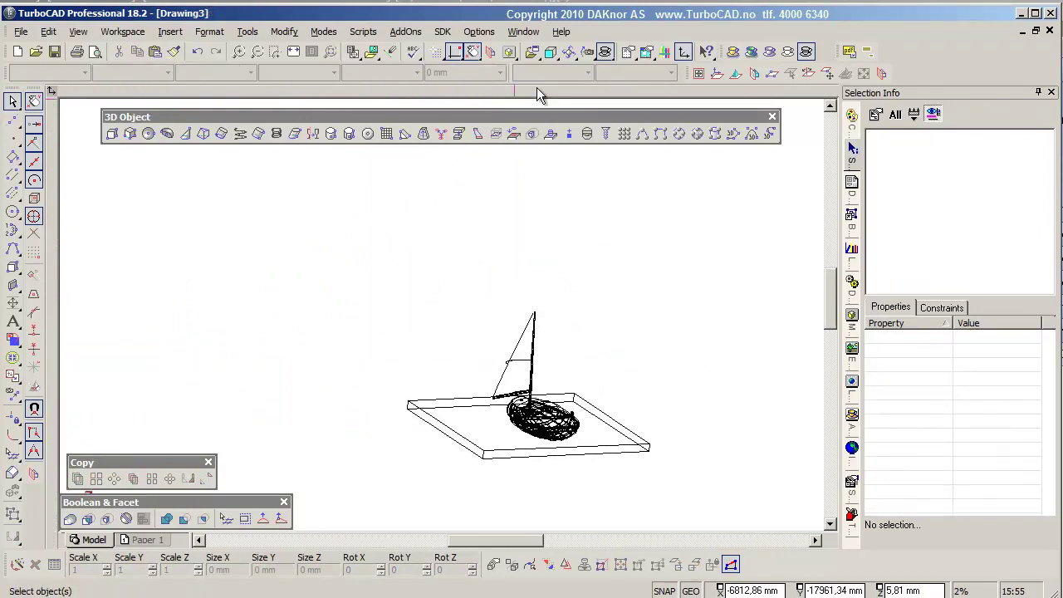
- Set the line colour of the boat and base plate to dark grey
{"action": "left_click_drag", "start_coordinate": [335, 234], "coordinate": [669, 477]}
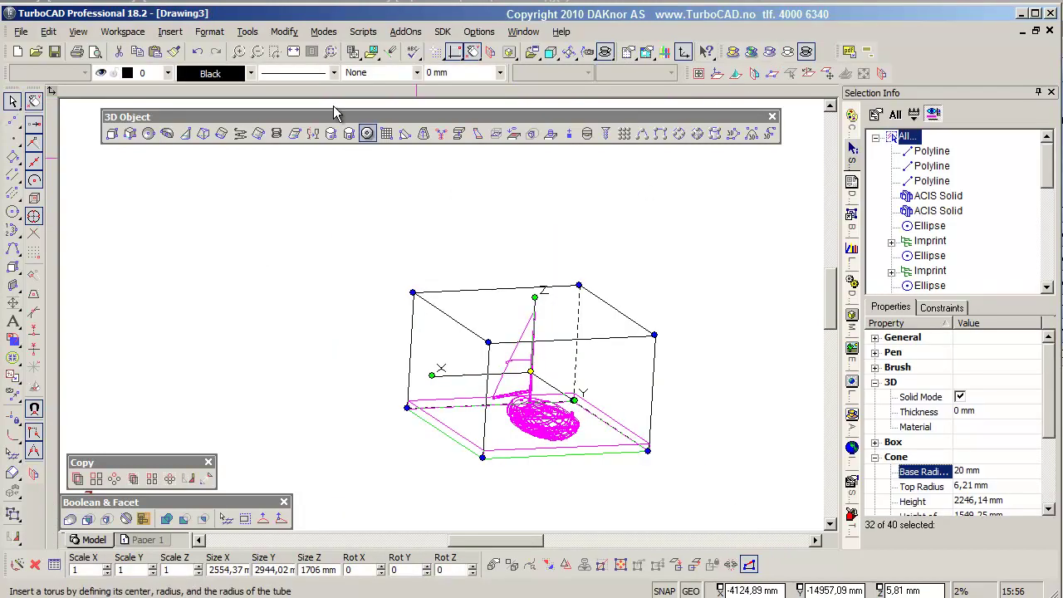
{"action": "left_click", "coordinate": [251, 74]}
{"action": "left_click", "coordinate": [247, 124]}
{"action": "left_click", "coordinate": [631, 208]}
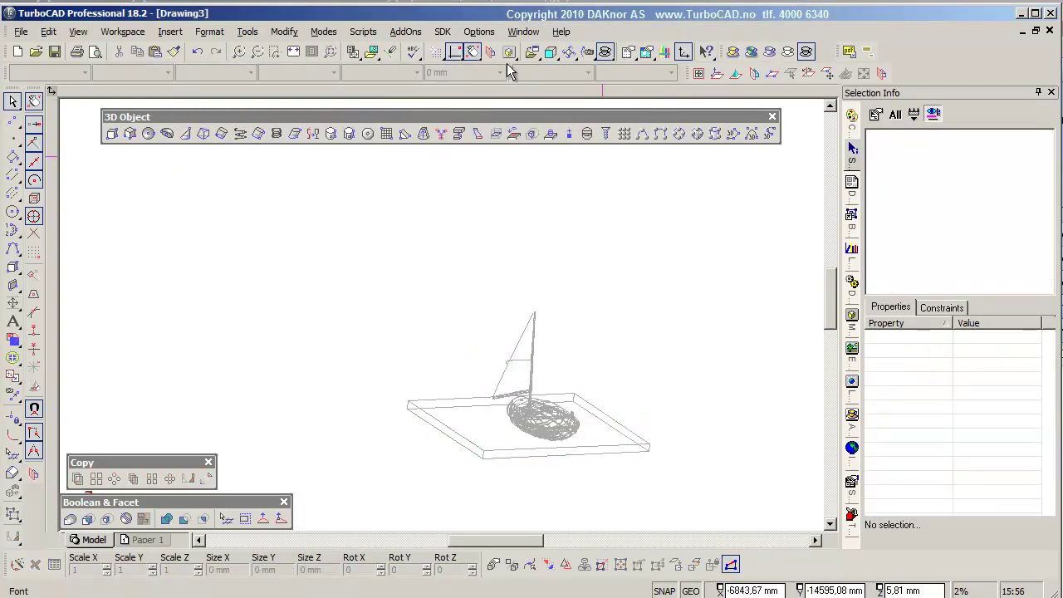
- Render the scene as a shaded image and zoom in on the boat
{"action": "scroll", "coordinate": [540, 354], "scroll_direction": "up", "scroll_amount": 1}
{"action": "left_click", "coordinate": [752, 52]}
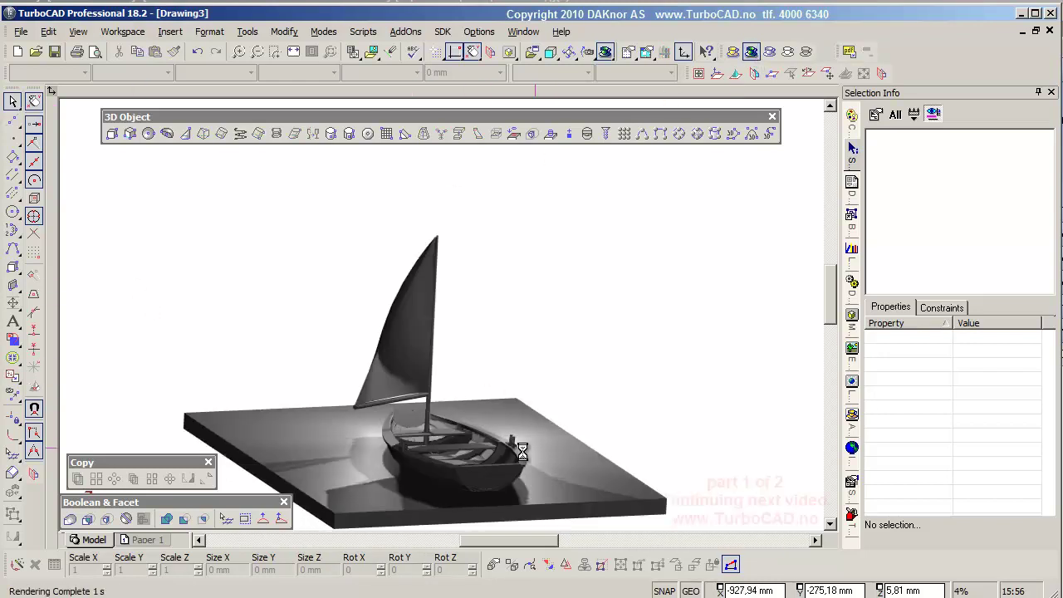
{"action": "scroll", "coordinate": [573, 331], "scroll_direction": "up", "scroll_amount": 1}
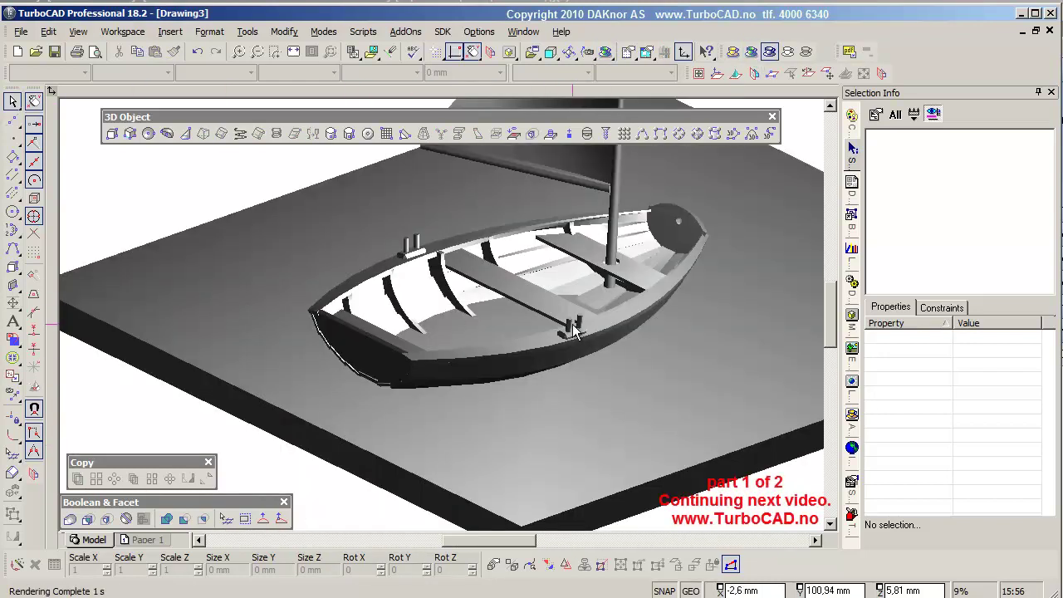
{"action": "scroll", "coordinate": [573, 331], "scroll_direction": "up", "scroll_amount": 1}
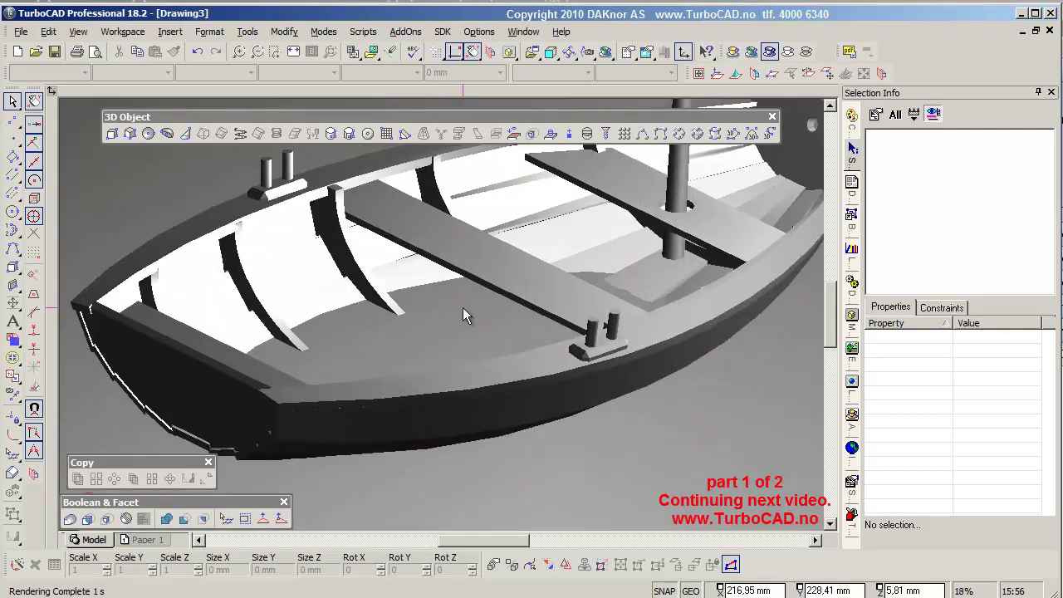